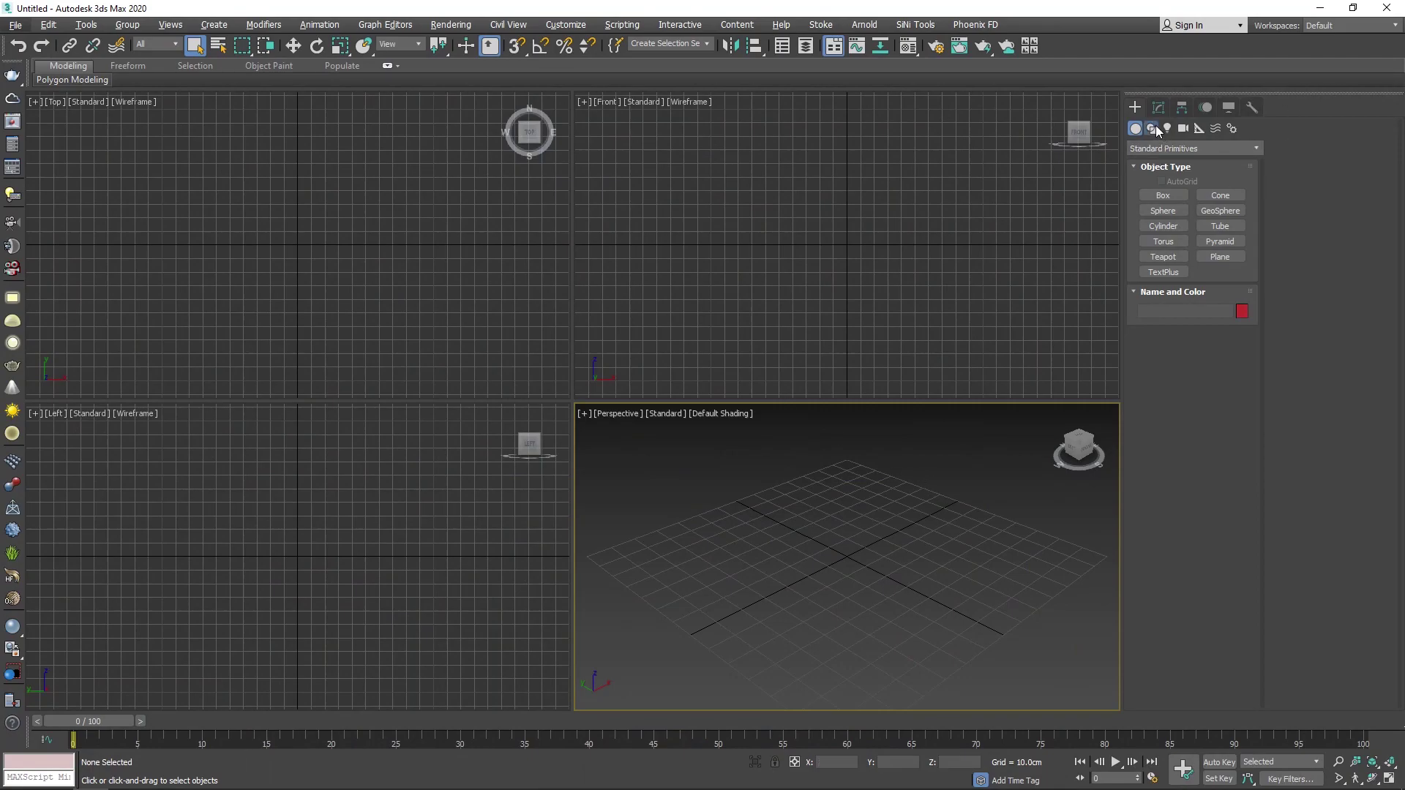
# Step: Draw a 260 × 160 cm rectangle in the Top view with grid snapping on
pyautogui.click(1154, 128)
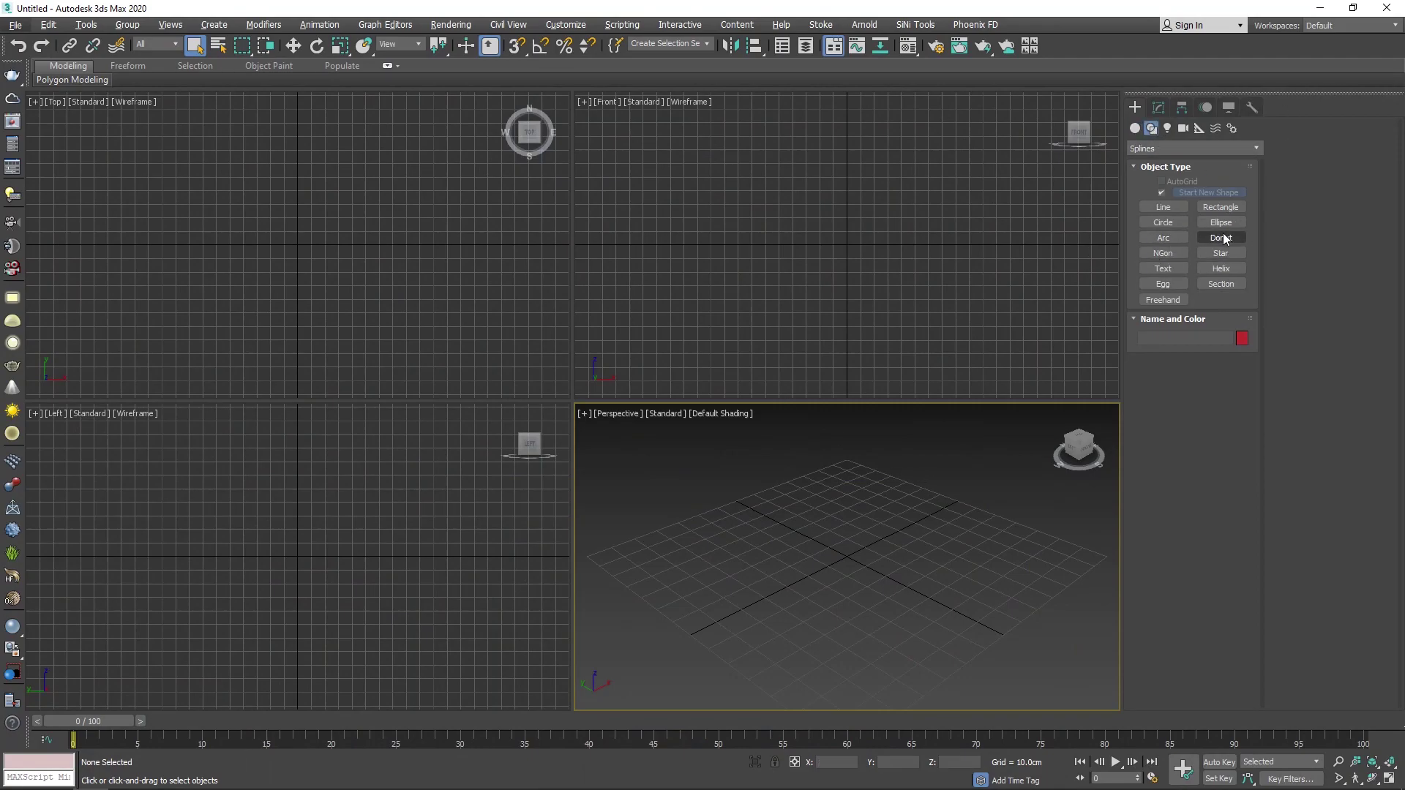
pyautogui.click(1221, 207)
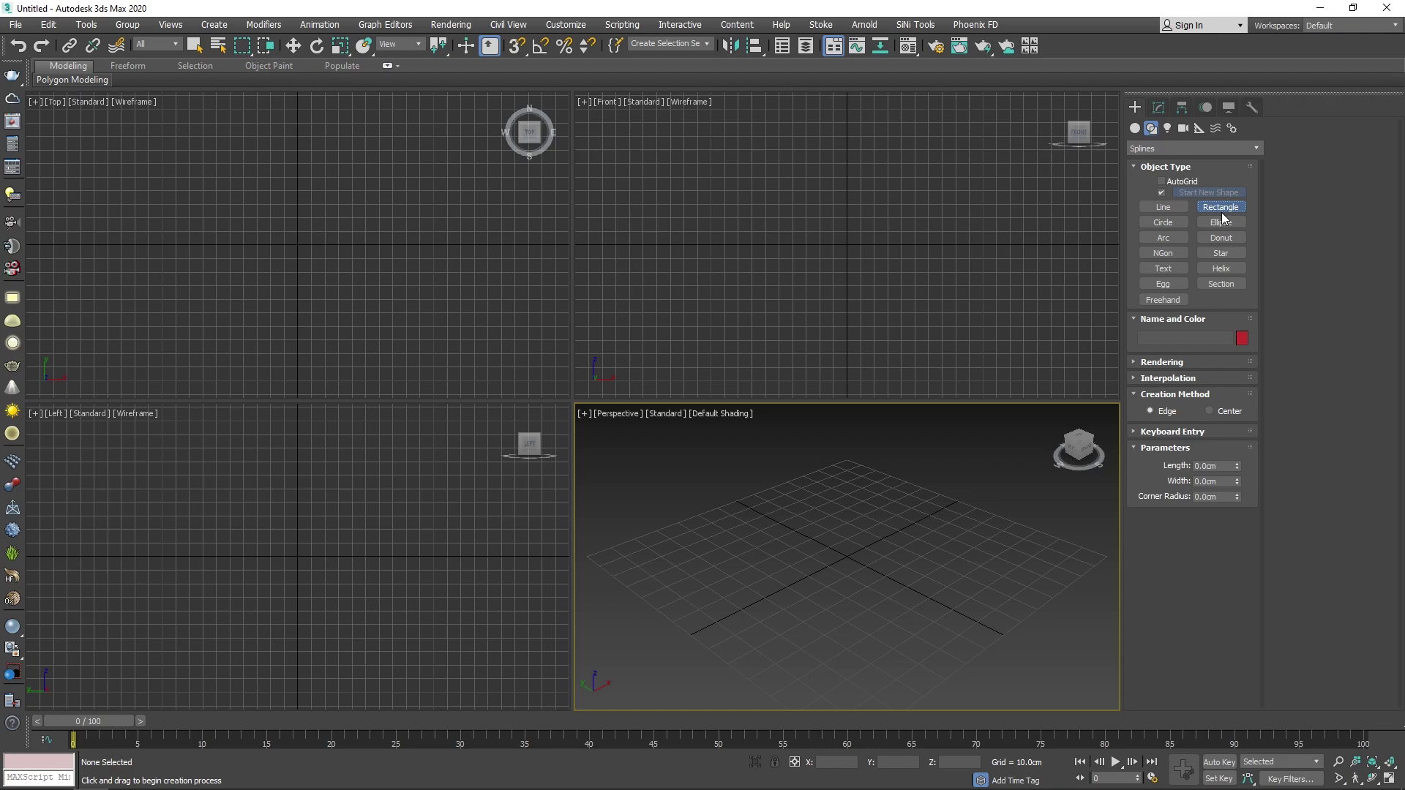
pyautogui.click(190, 165)
pyautogui.press('s')
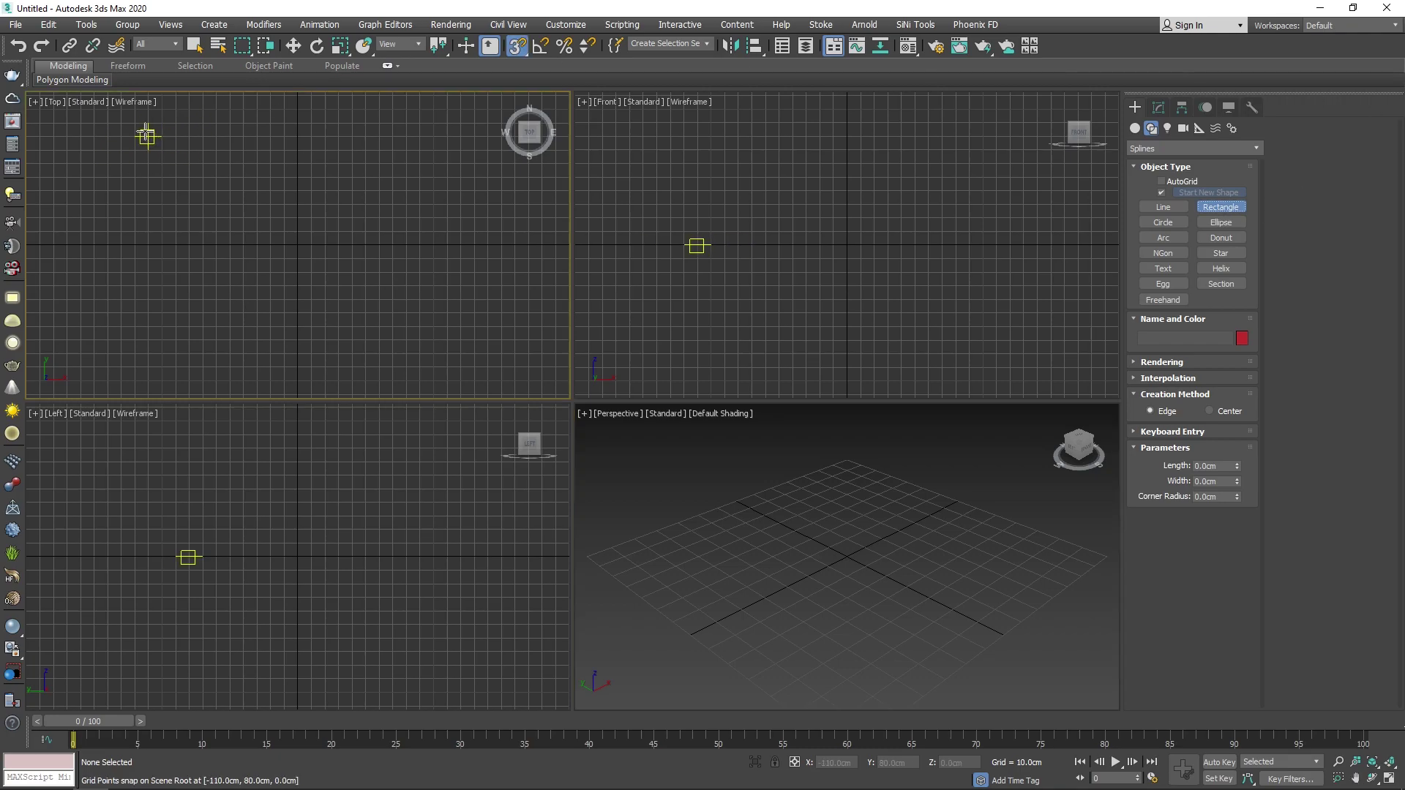
pyautogui.moveTo(147, 124); pyautogui.dragTo(496, 337)
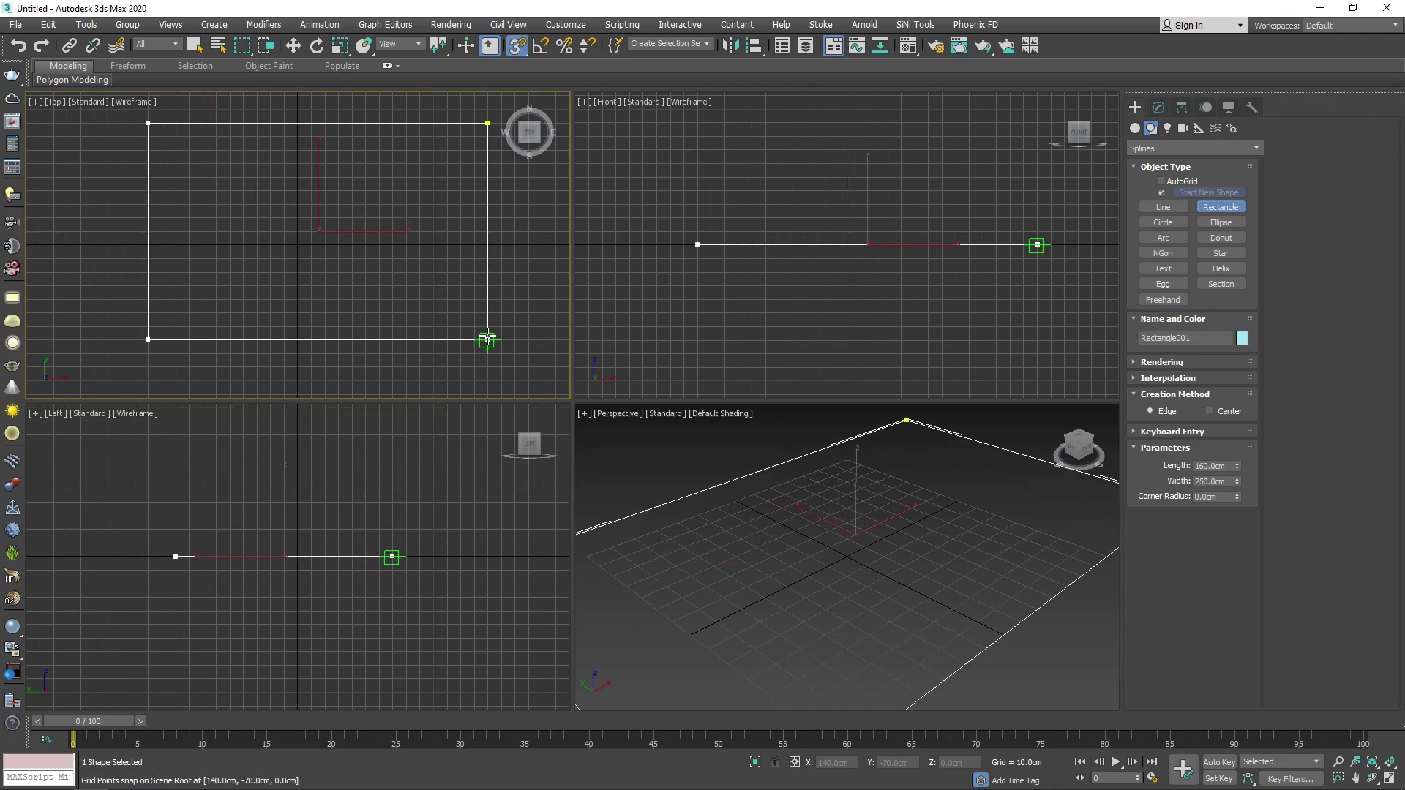
# Step: Maximize the Front view with Alt+W and pan to the drawing area
pyautogui.rightClick(927, 244)
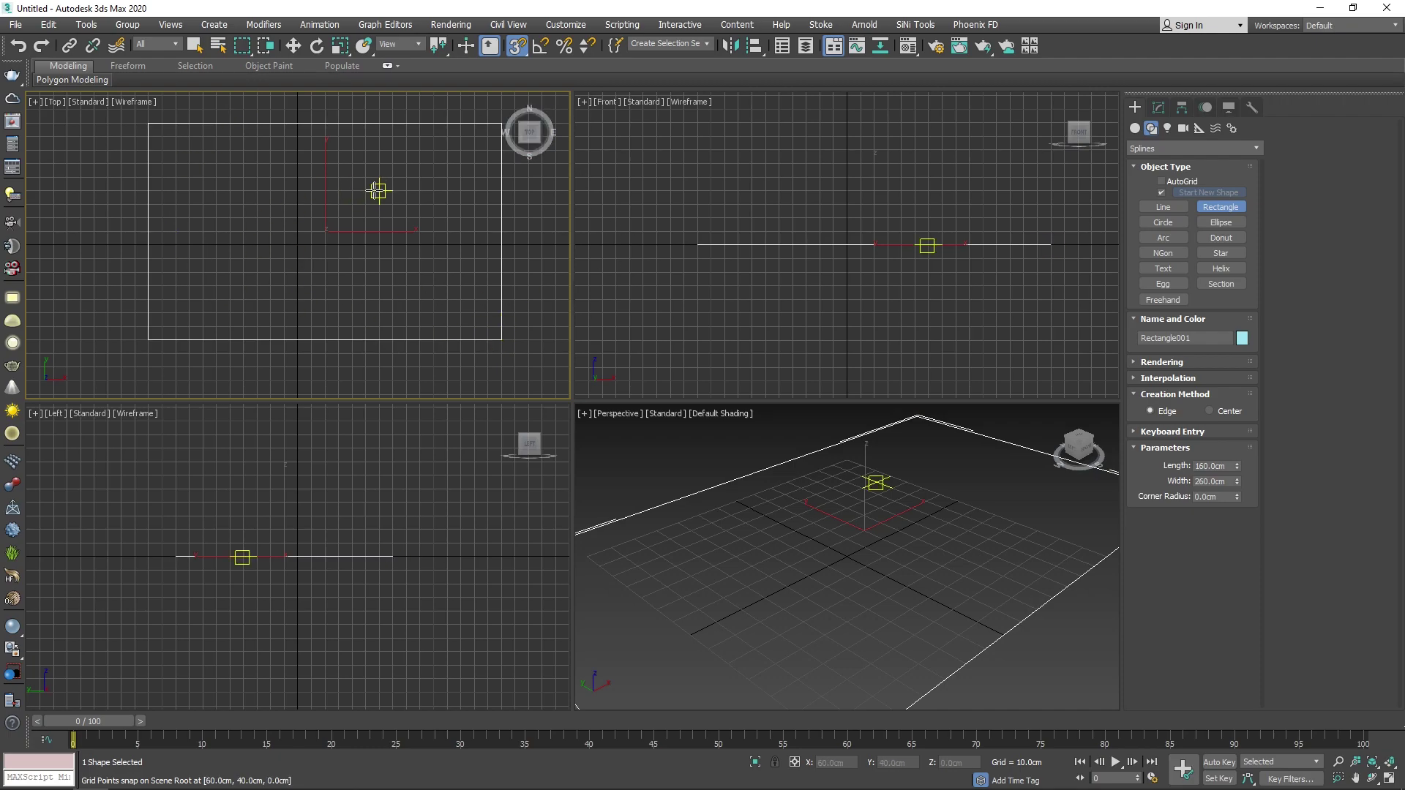
pyautogui.hotkey('alt', 'w')
pyautogui.moveTo(833, 305); pyautogui.dragTo(893, 298, button='middle')
# Step: With snapping off, start the Line profile: the upright's right edge and the base's right corner
pyautogui.press('s')
pyautogui.scroll(2, 1003, 320)
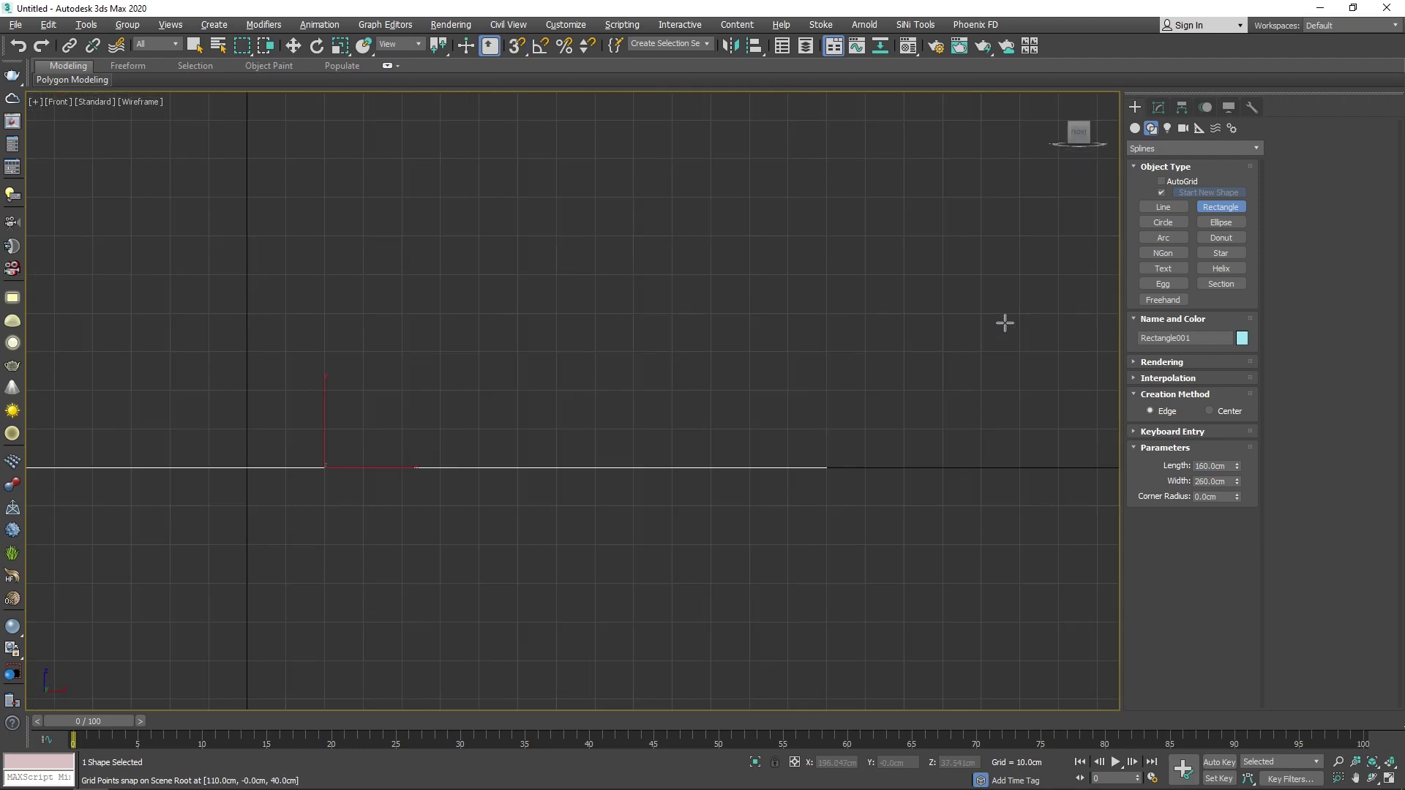
pyautogui.scroll(3, 922, 352)
pyautogui.moveTo(922, 351); pyautogui.dragTo(575, 433, button='middle')
pyautogui.scroll(1, 575, 433)
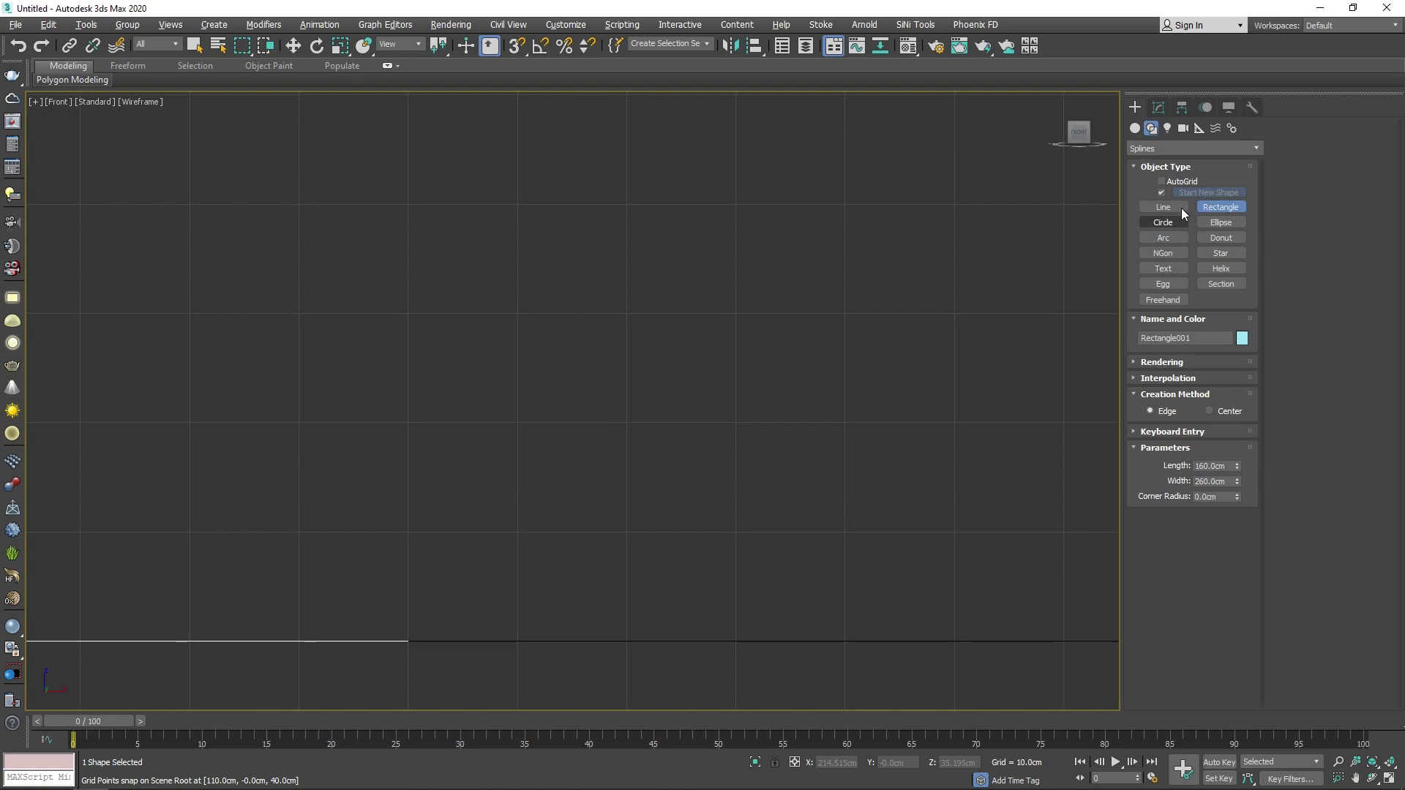
pyautogui.click(1163, 207)
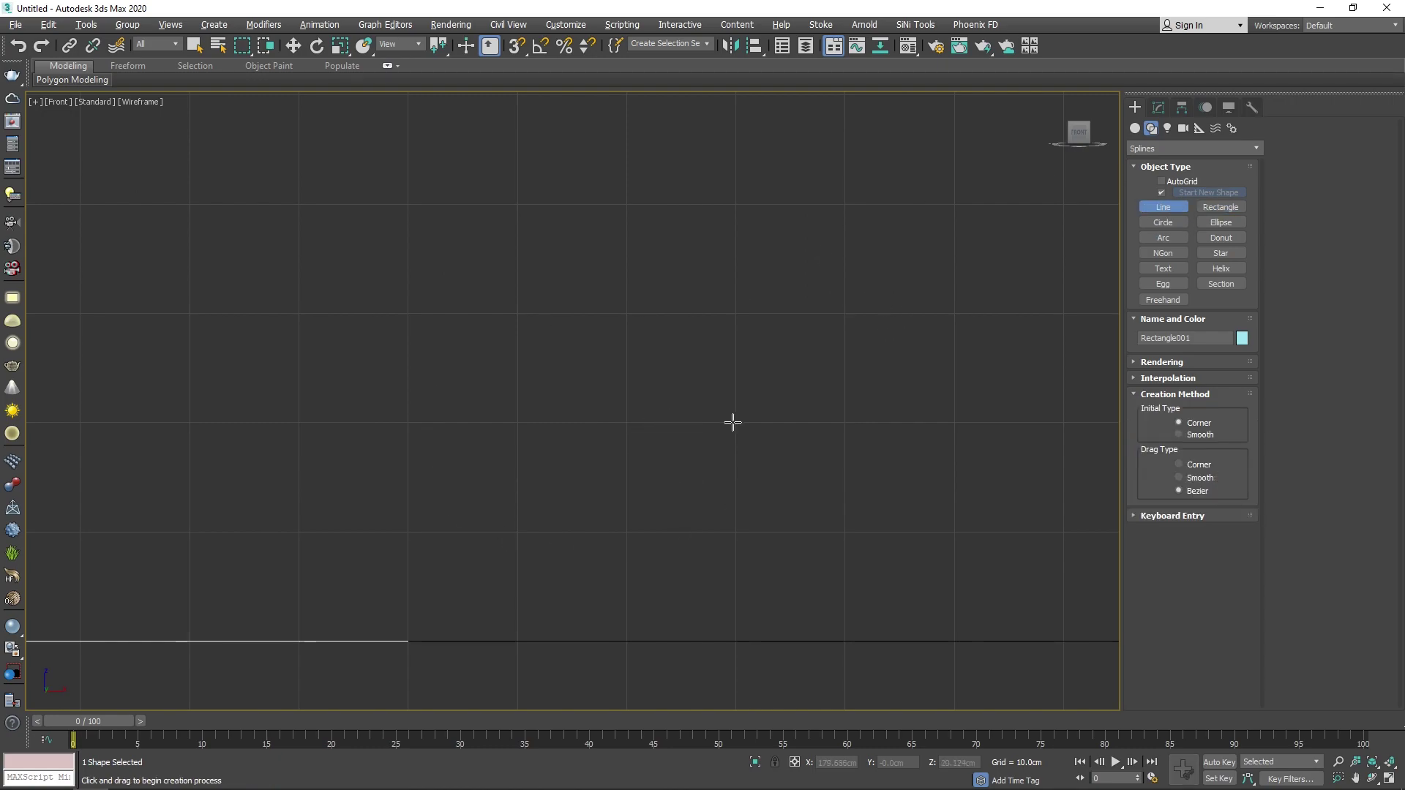
pyautogui.click(736, 422)
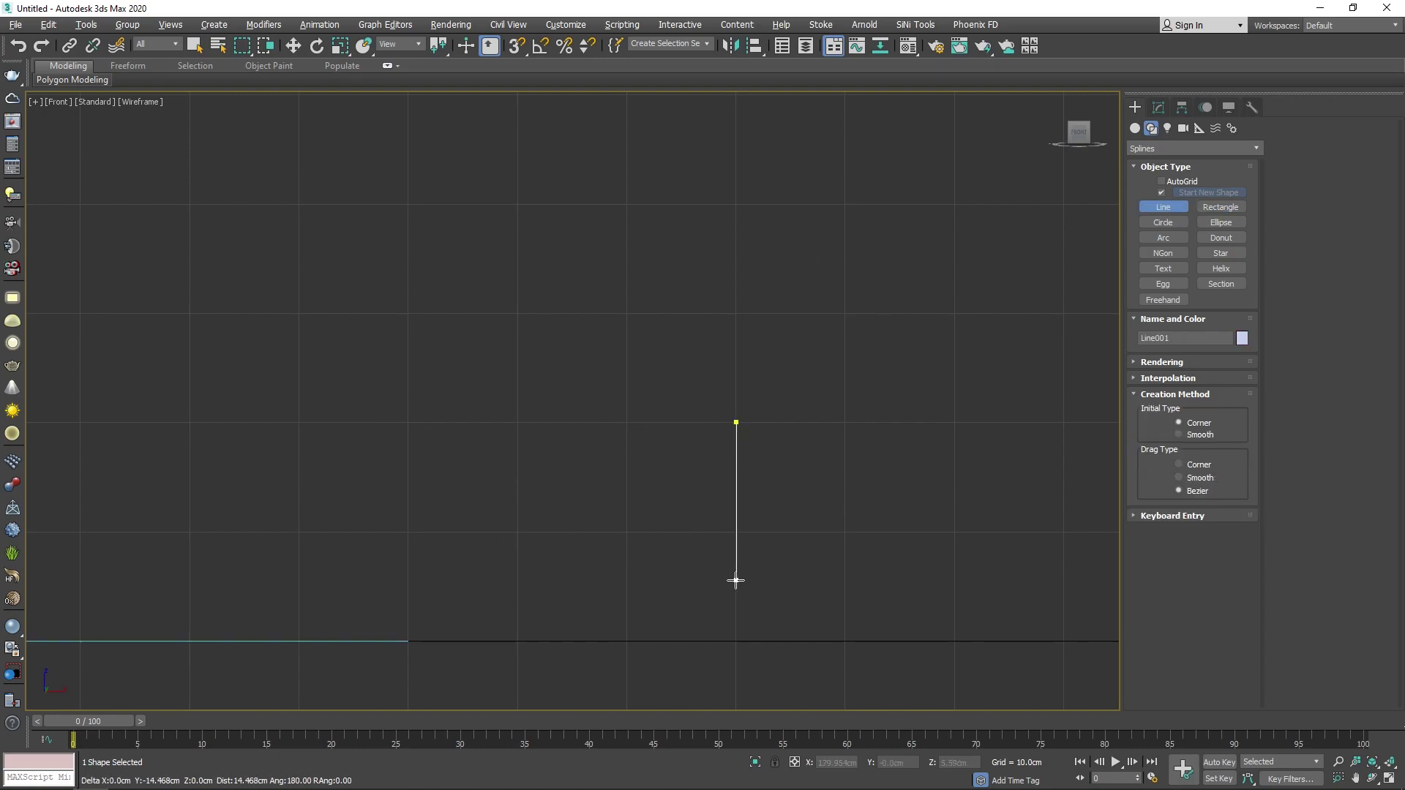
pyautogui.click(736, 571)
pyautogui.click(736, 532)
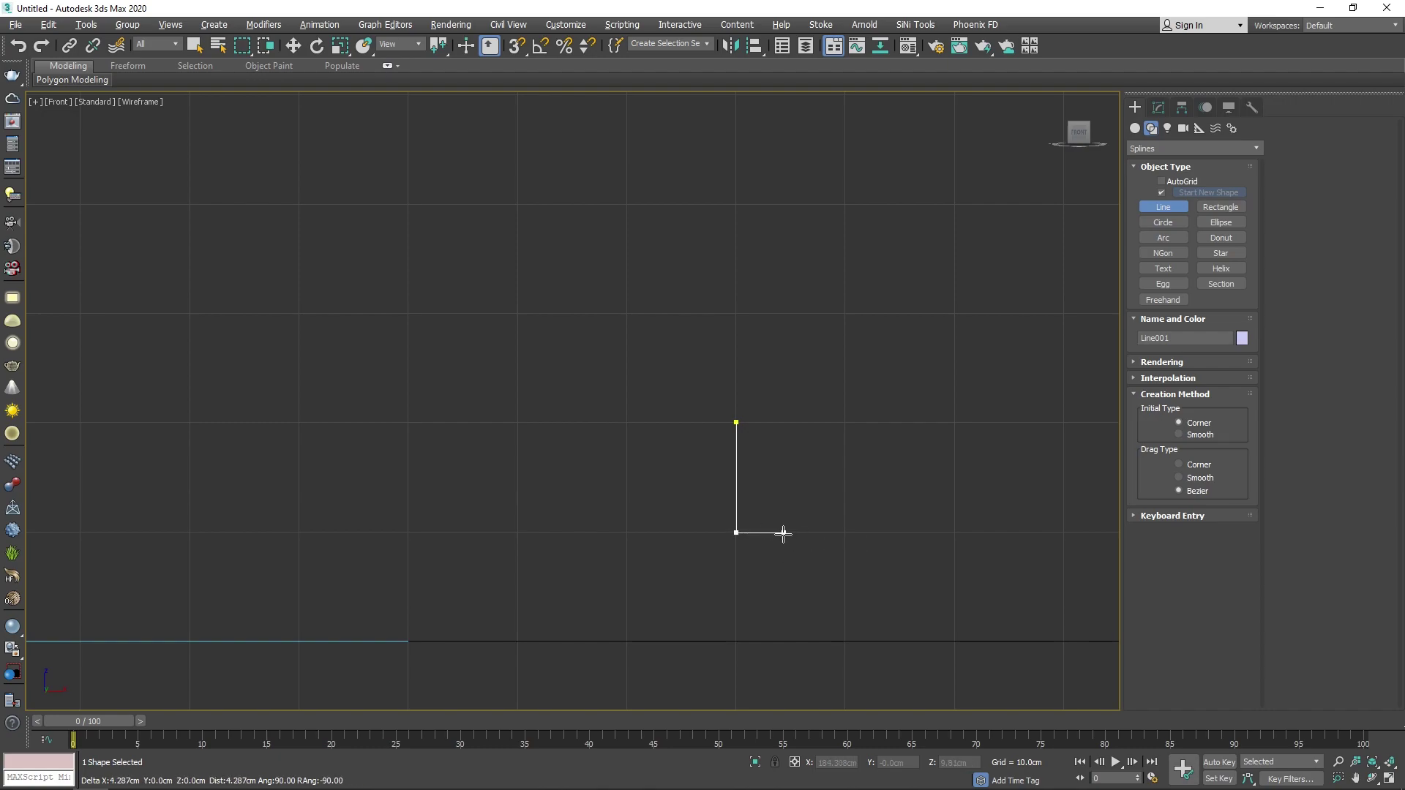
pyautogui.click(784, 532)
pyautogui.click(784, 565)
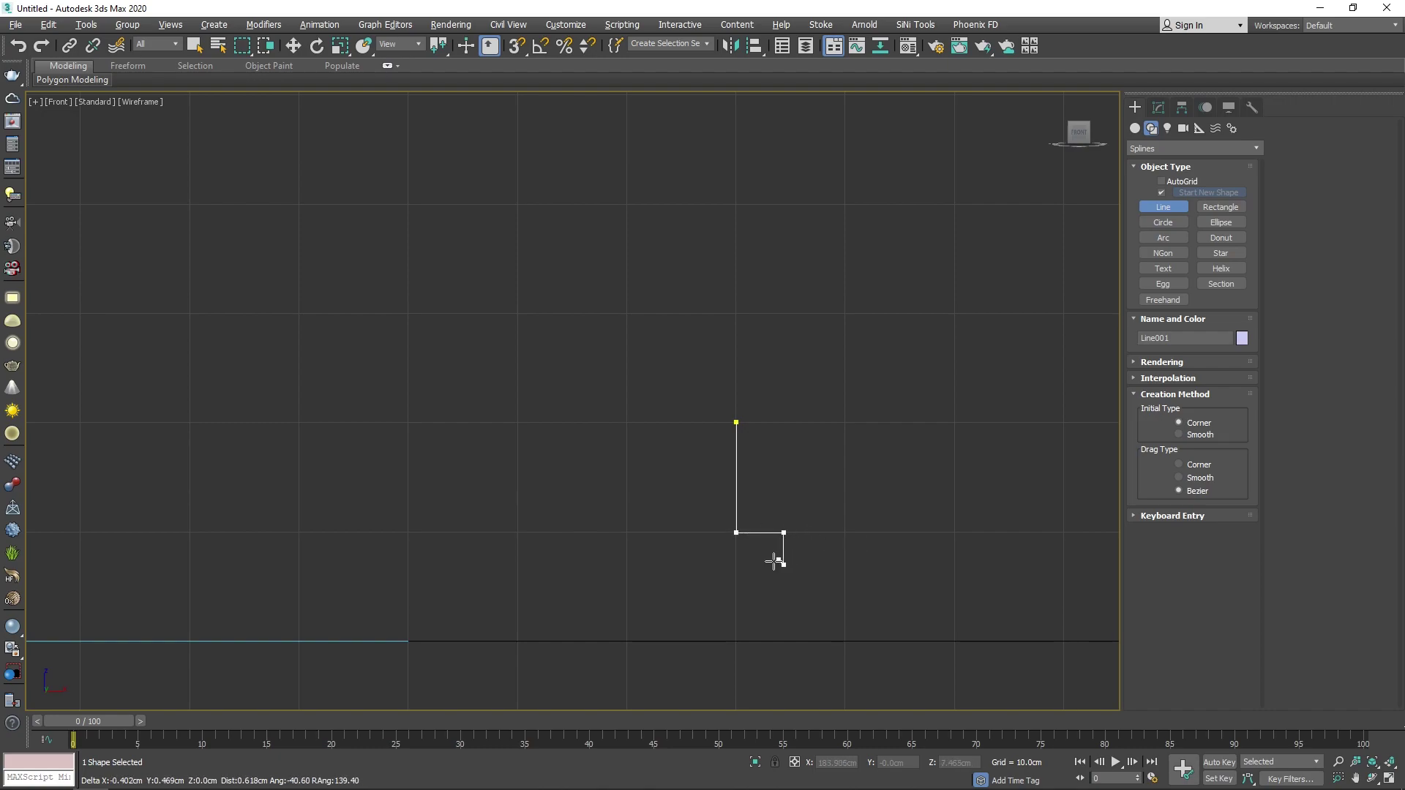
# Step: Finish the stepped profile through base, steps and upright, closing it on the first vertex
pyautogui.click(565, 564)
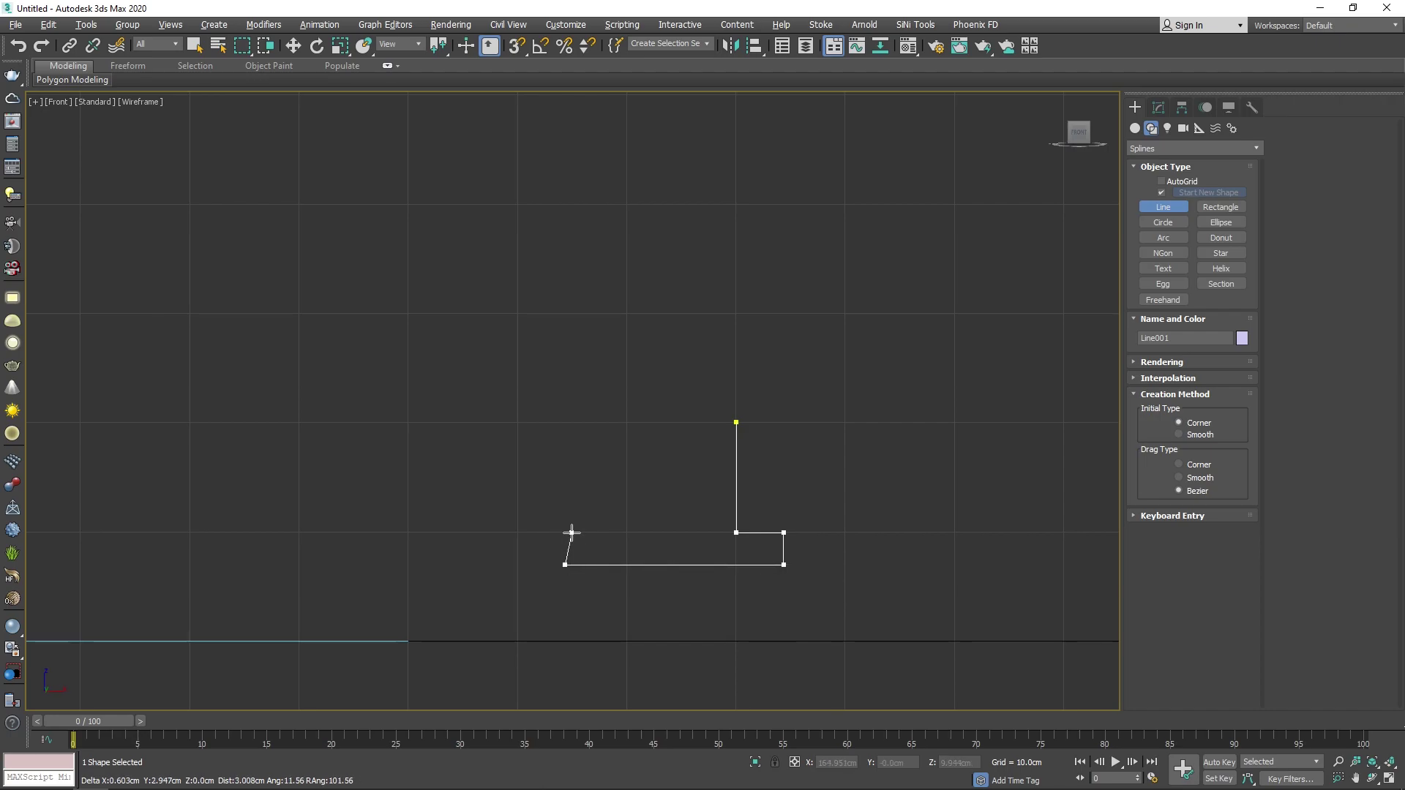
pyautogui.click(565, 531)
pyautogui.click(611, 531)
pyautogui.click(610, 511)
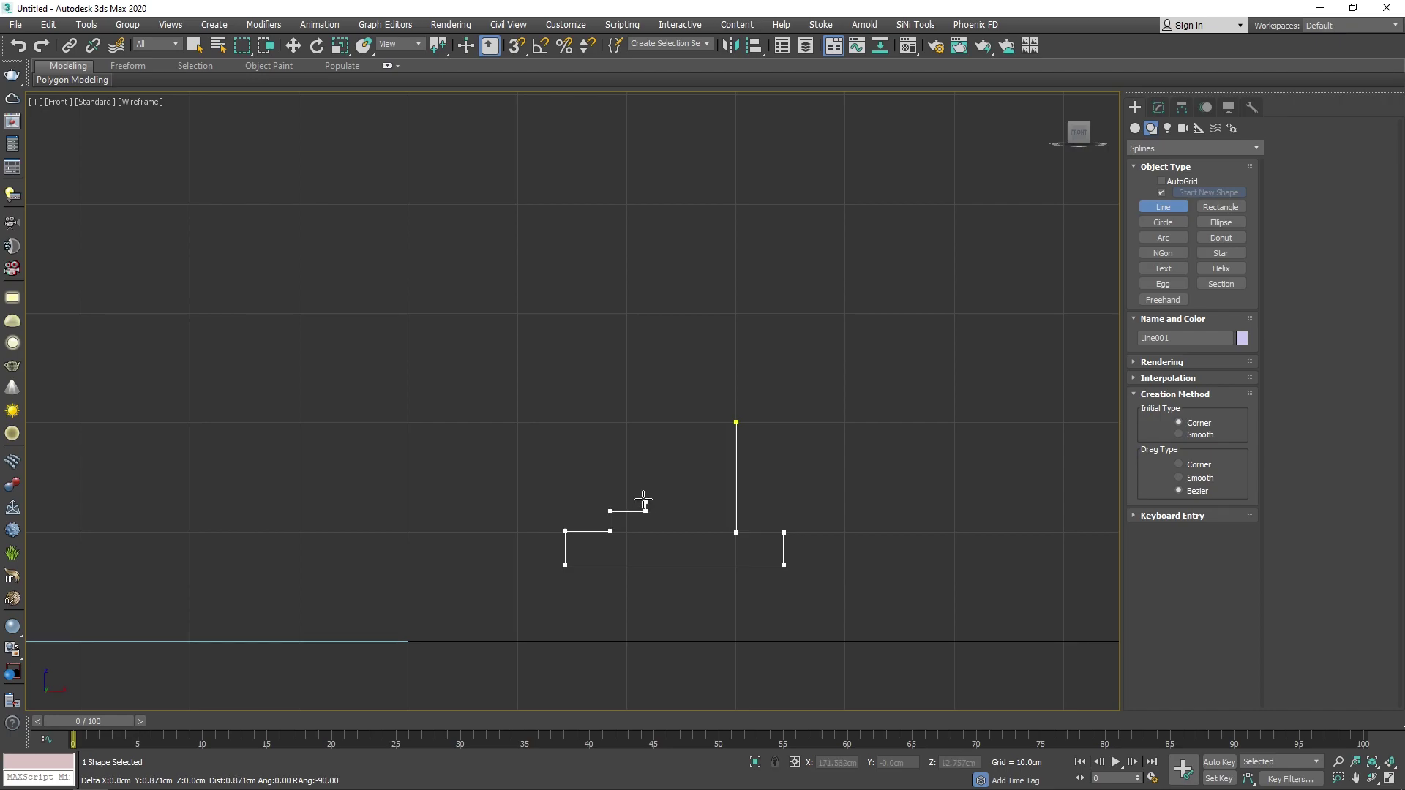
pyautogui.click(645, 487)
pyautogui.click(666, 488)
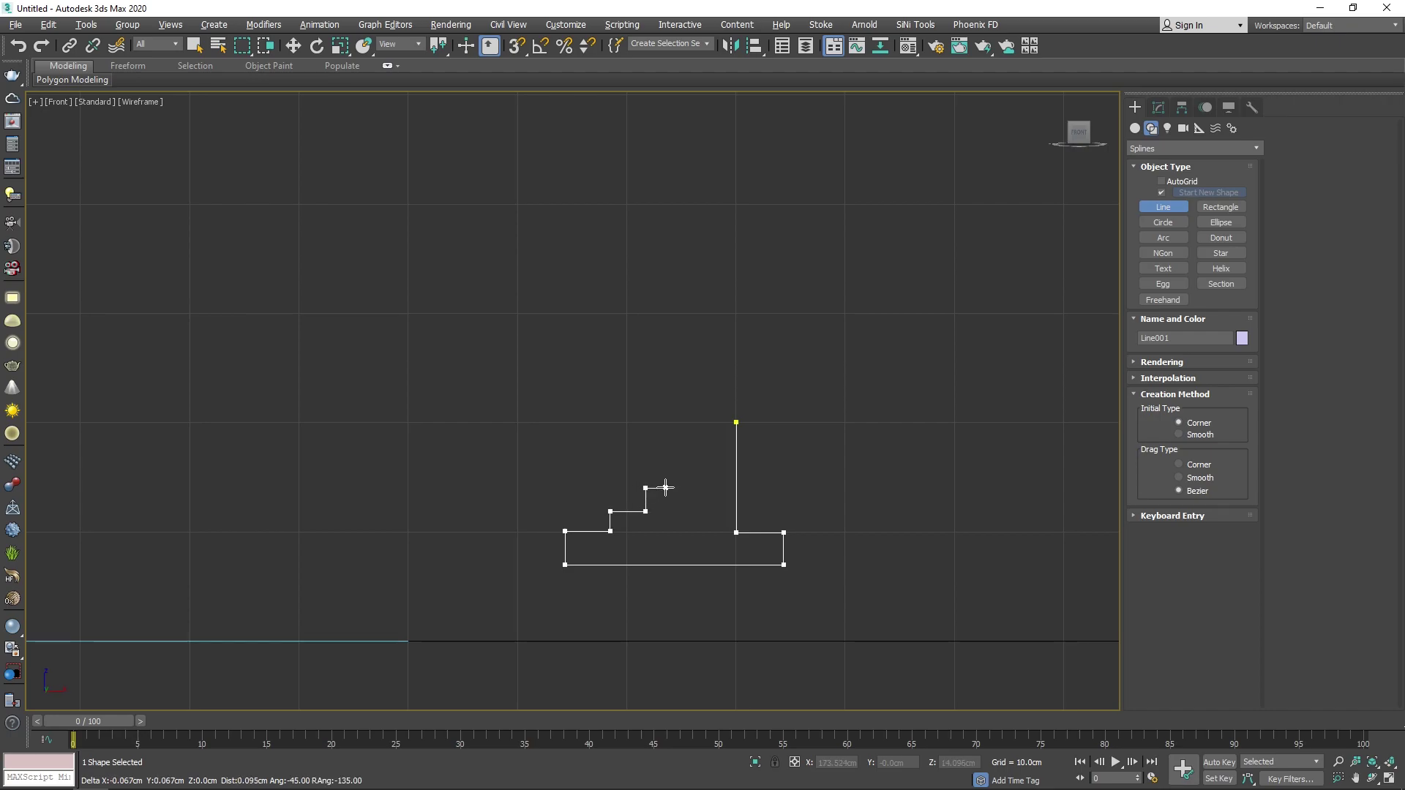
pyautogui.click(666, 533)
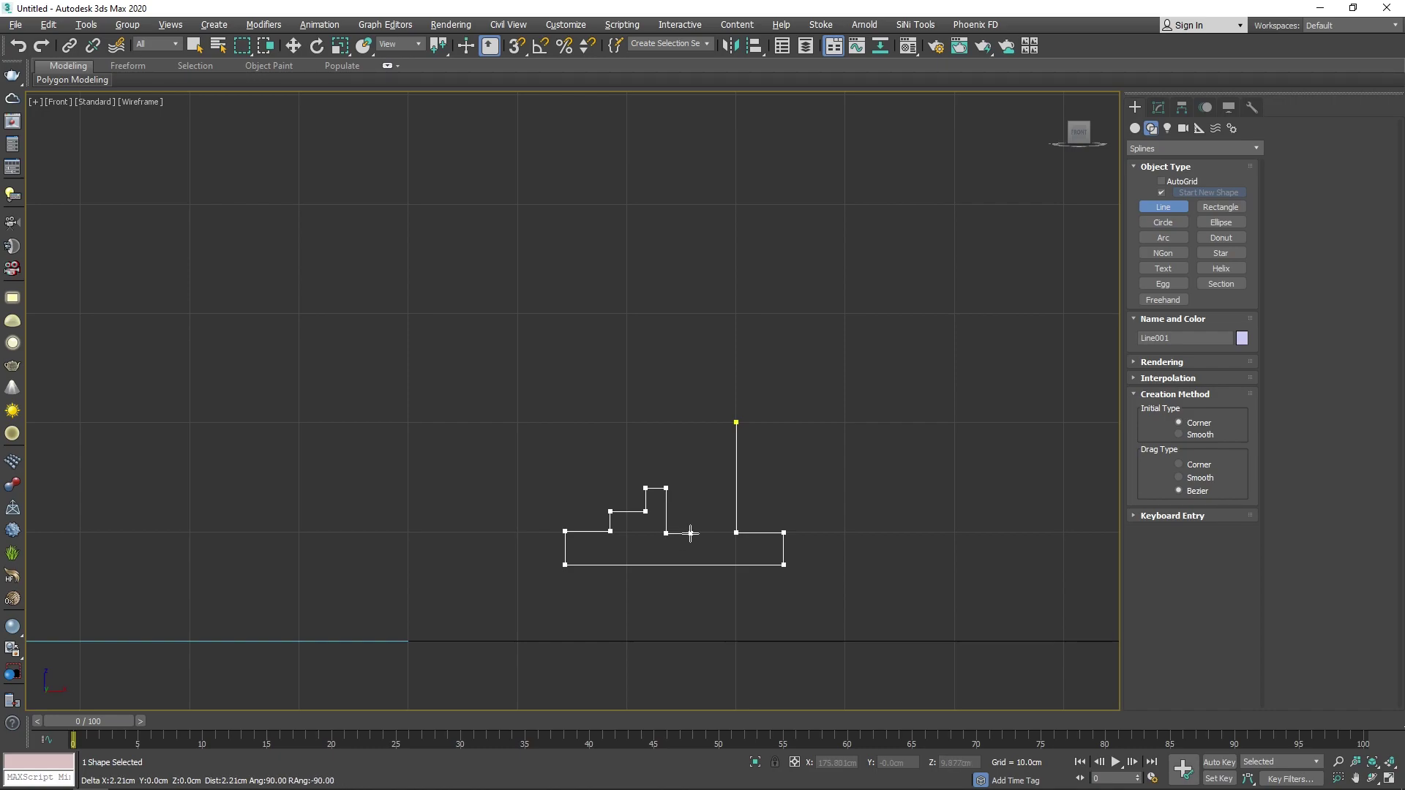
pyautogui.click(685, 422)
pyautogui.click(736, 422)
pyautogui.click(680, 447)
# Step: Convert the profile to an Editable Spline and view it in Perspective
pyautogui.rightClick(684, 476)
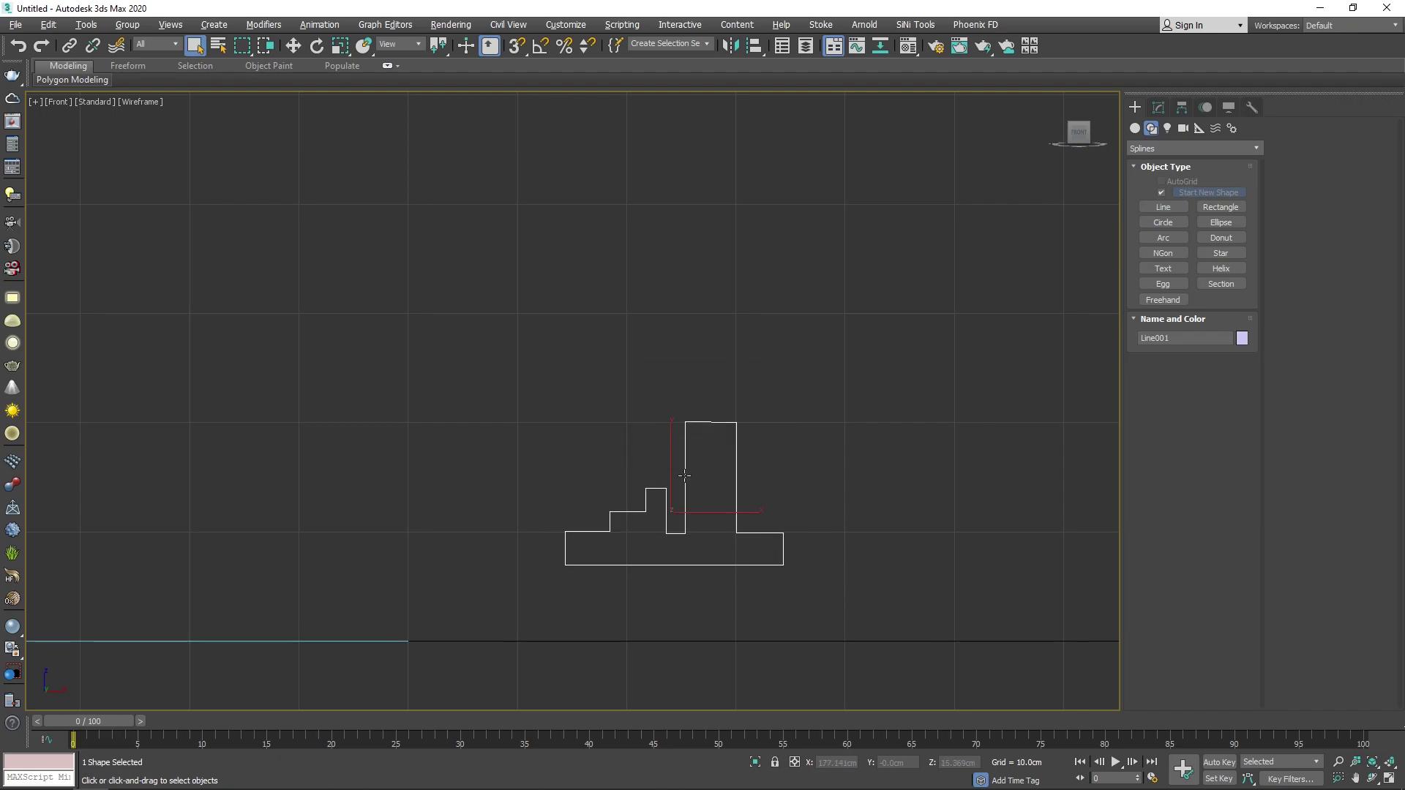
pyautogui.rightClick(705, 418)
pyautogui.moveTo(747, 573)
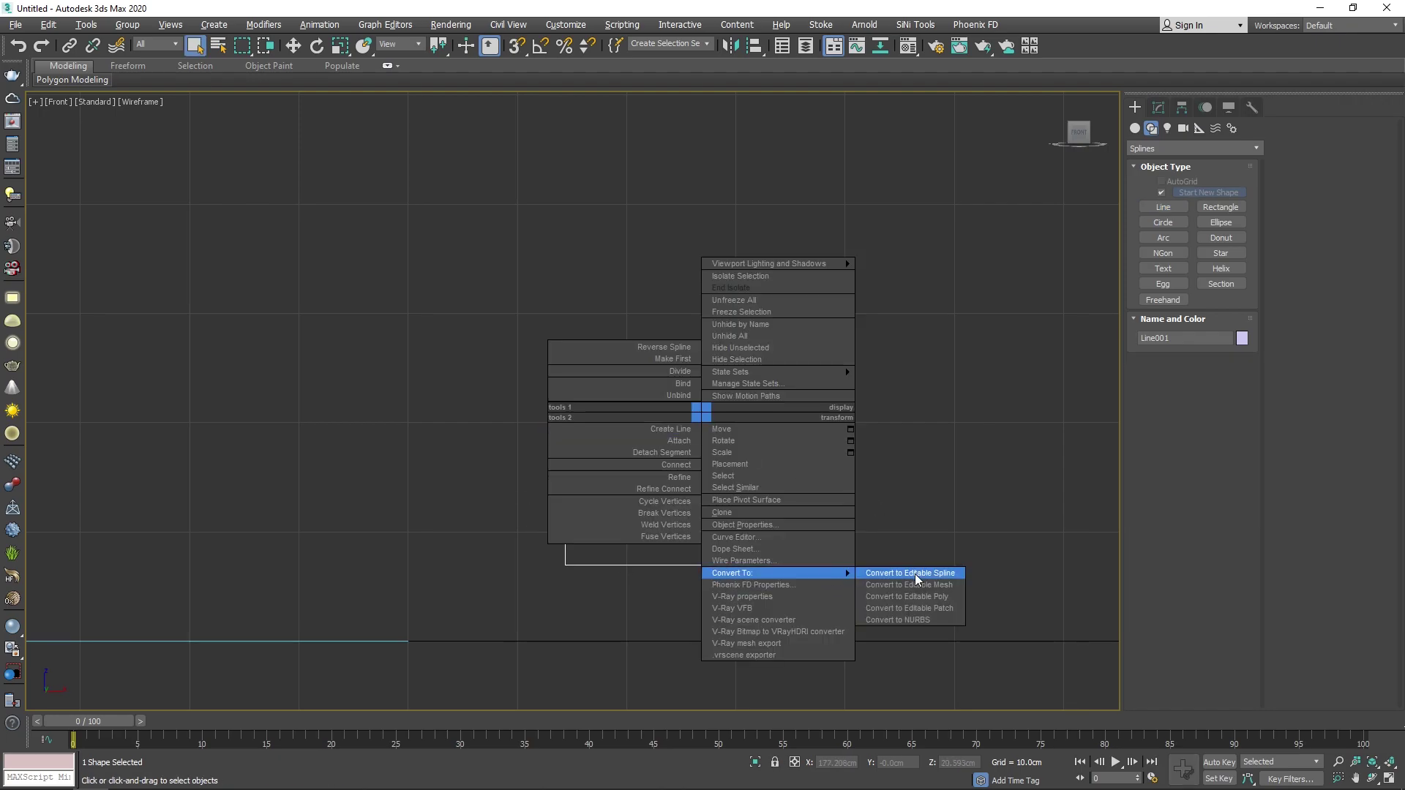
pyautogui.click(916, 575)
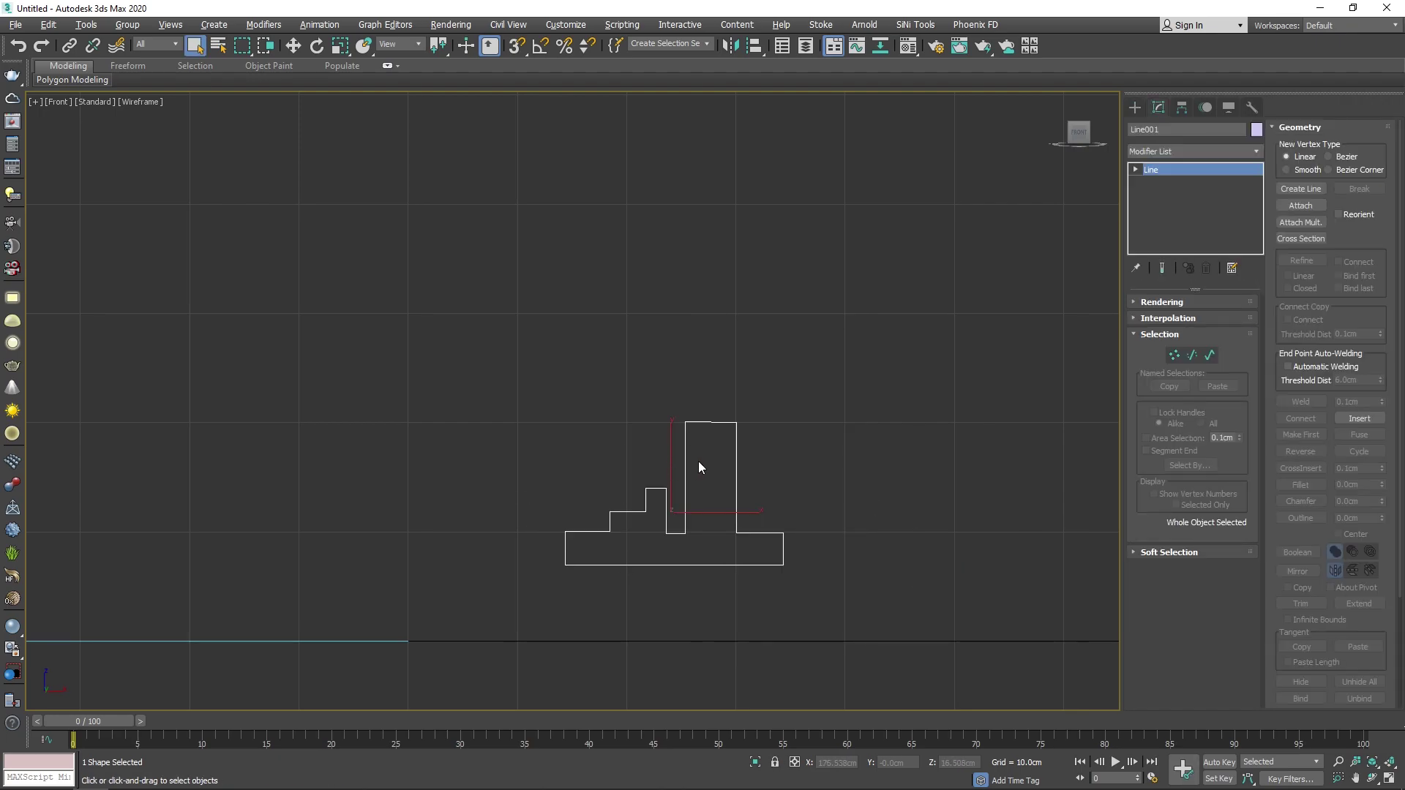
pyautogui.press('p')
pyautogui.moveTo(761, 435)
pyautogui.keyDown('alt'); pyautogui.mouseDown(button='middle')
pyautogui.moveTo(870, 439)
pyautogui.moveTo(679, 485)
pyautogui.moveTo(700, 470)
pyautogui.moveTo(813, 469)
pyautogui.mouseUp(button='middle'); pyautogui.keyUp('alt')
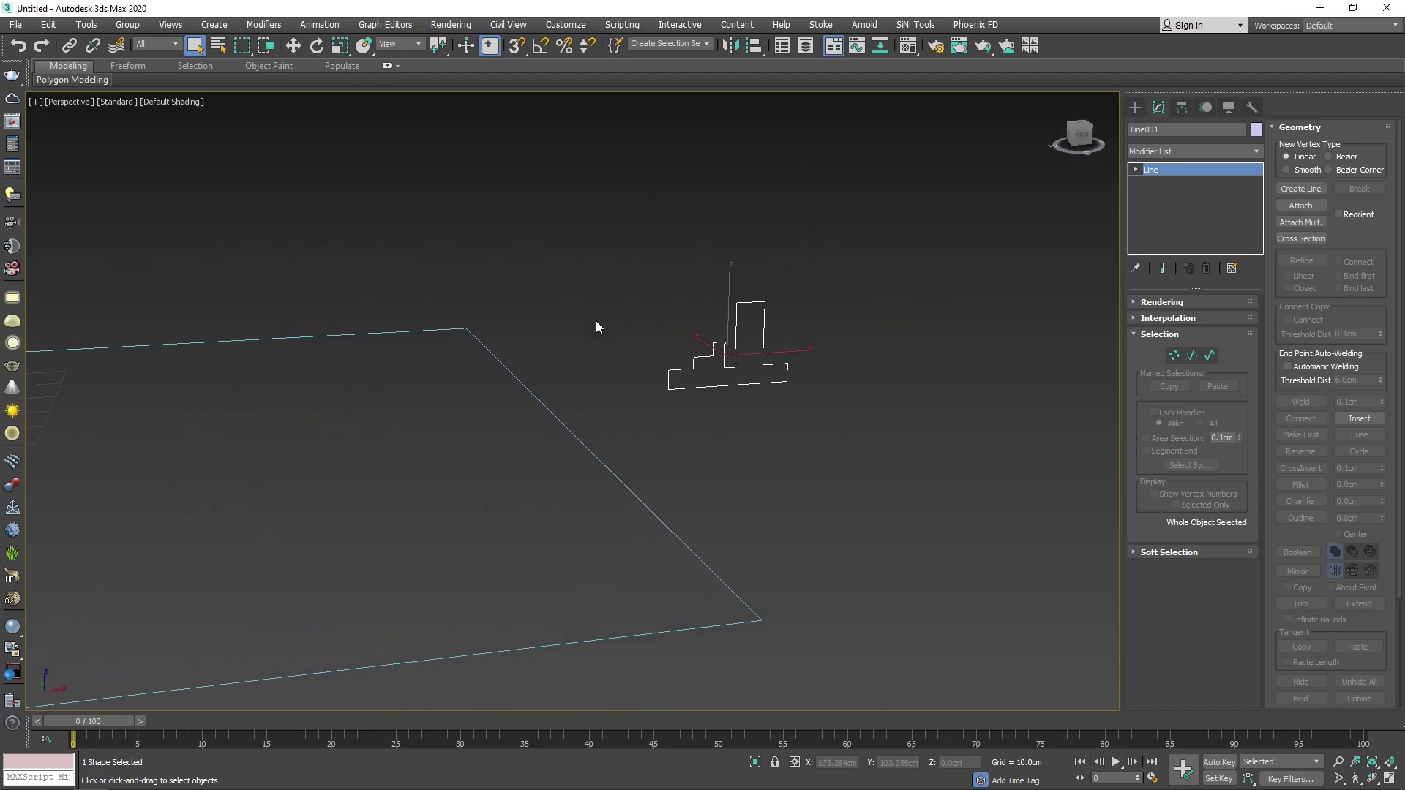
pyautogui.scroll(-3, 705, 377)
pyautogui.scroll(5, 703, 358)
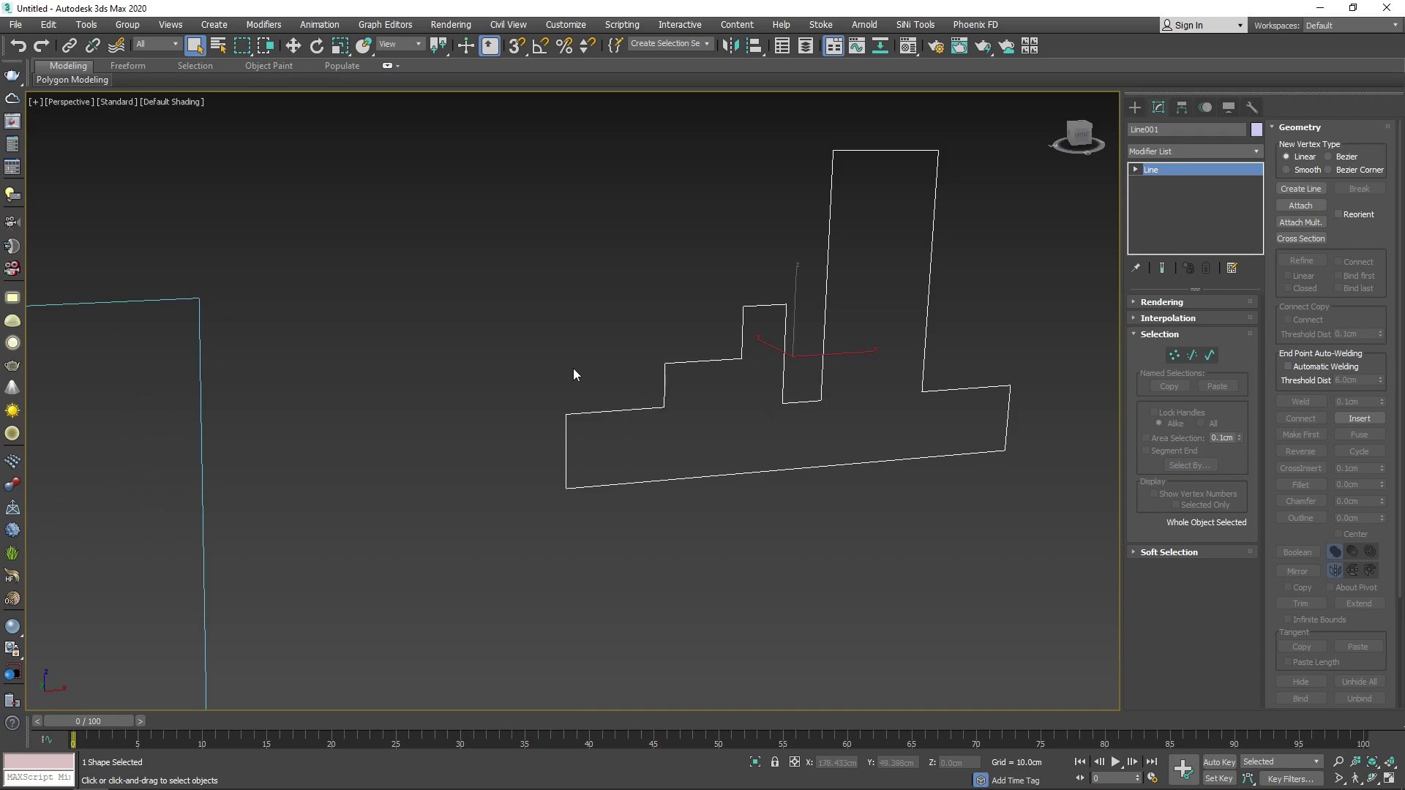
pyautogui.scroll(-2, 574, 375)
# Step: Fillet the two bottom base corners and the inner step corner in Vertex mode
pyautogui.click(1173, 355)
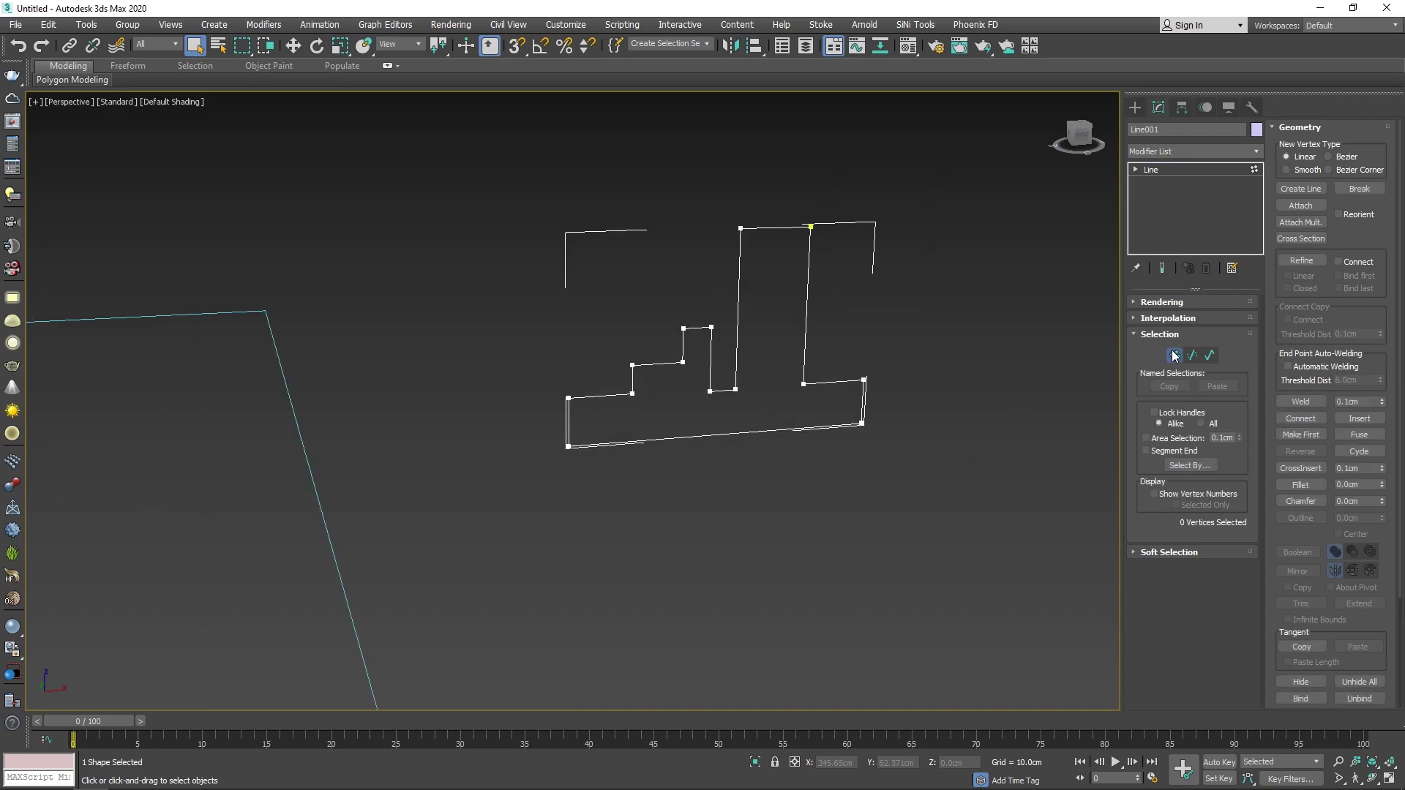
pyautogui.moveTo(549, 349); pyautogui.dragTo(593, 432)
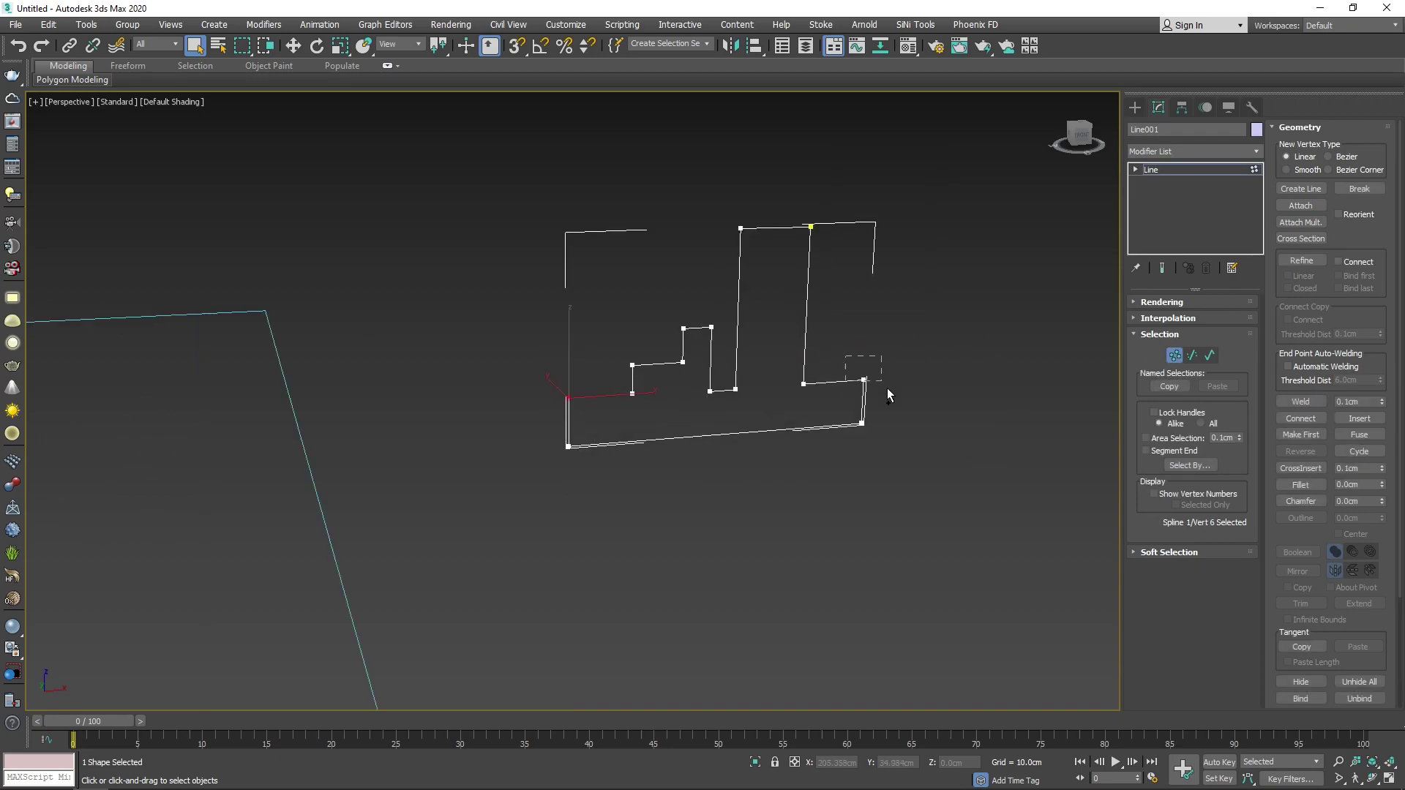
pyautogui.keyDown('ctrl'); pyautogui.moveTo(845, 356); pyautogui.dragTo(887, 393); pyautogui.keyUp('ctrl')
pyautogui.moveTo(1385, 487); pyautogui.dragTo(1383, 470)
pyautogui.moveTo(681, 359); pyautogui.dragTo(684, 386)
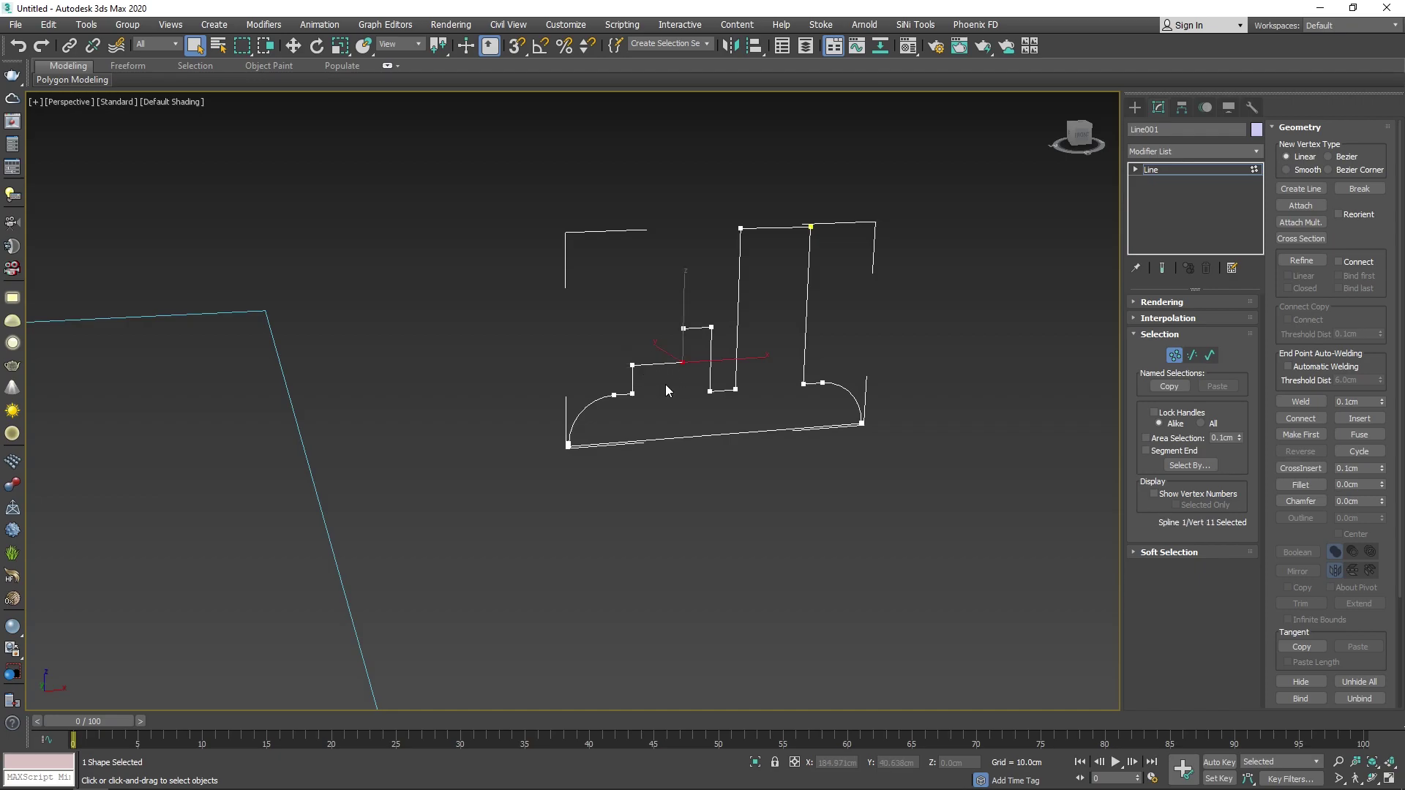
pyautogui.moveTo(1381, 487); pyautogui.dragTo(1379, 477)
pyautogui.click(1174, 355)
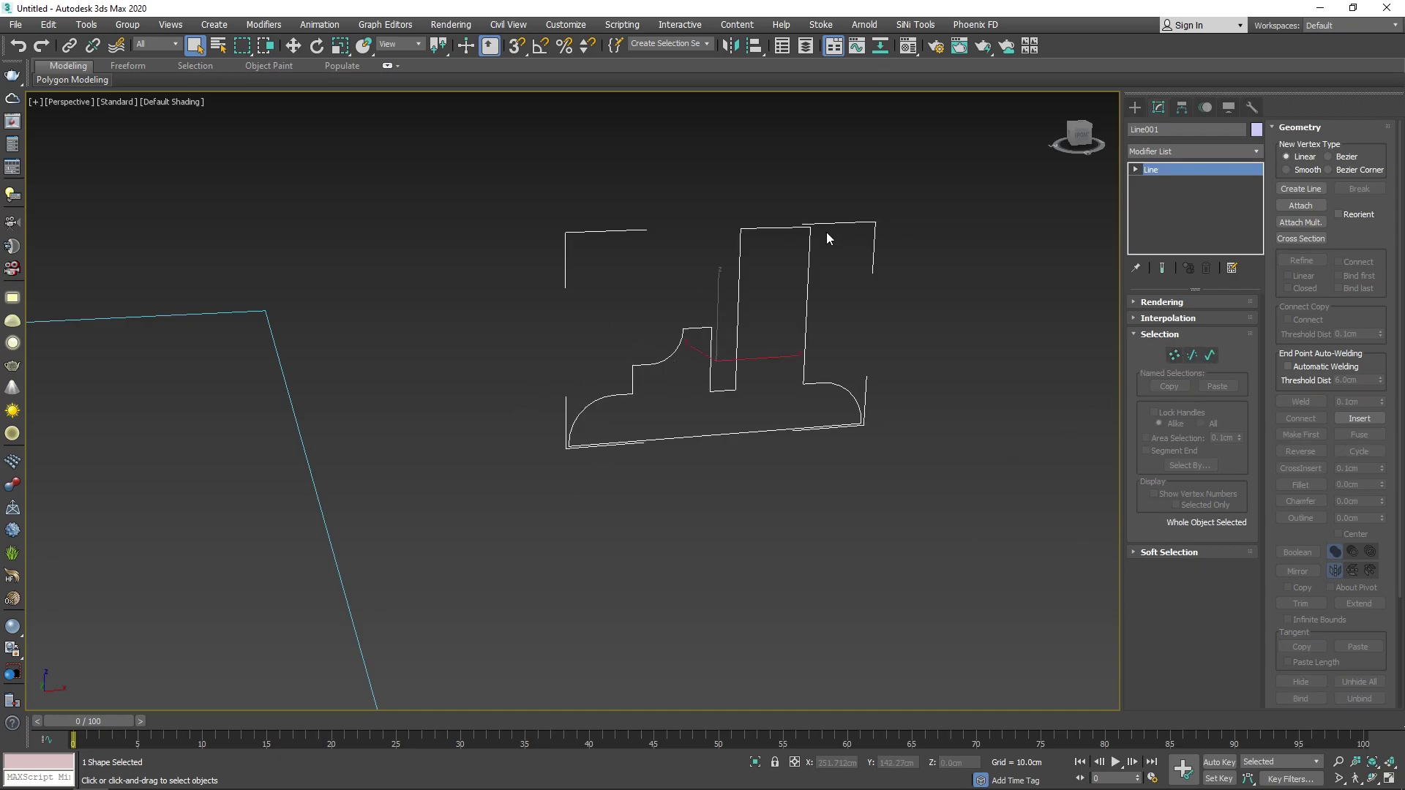
pyautogui.scroll(-5, 813, 265)
pyautogui.click(851, 360)
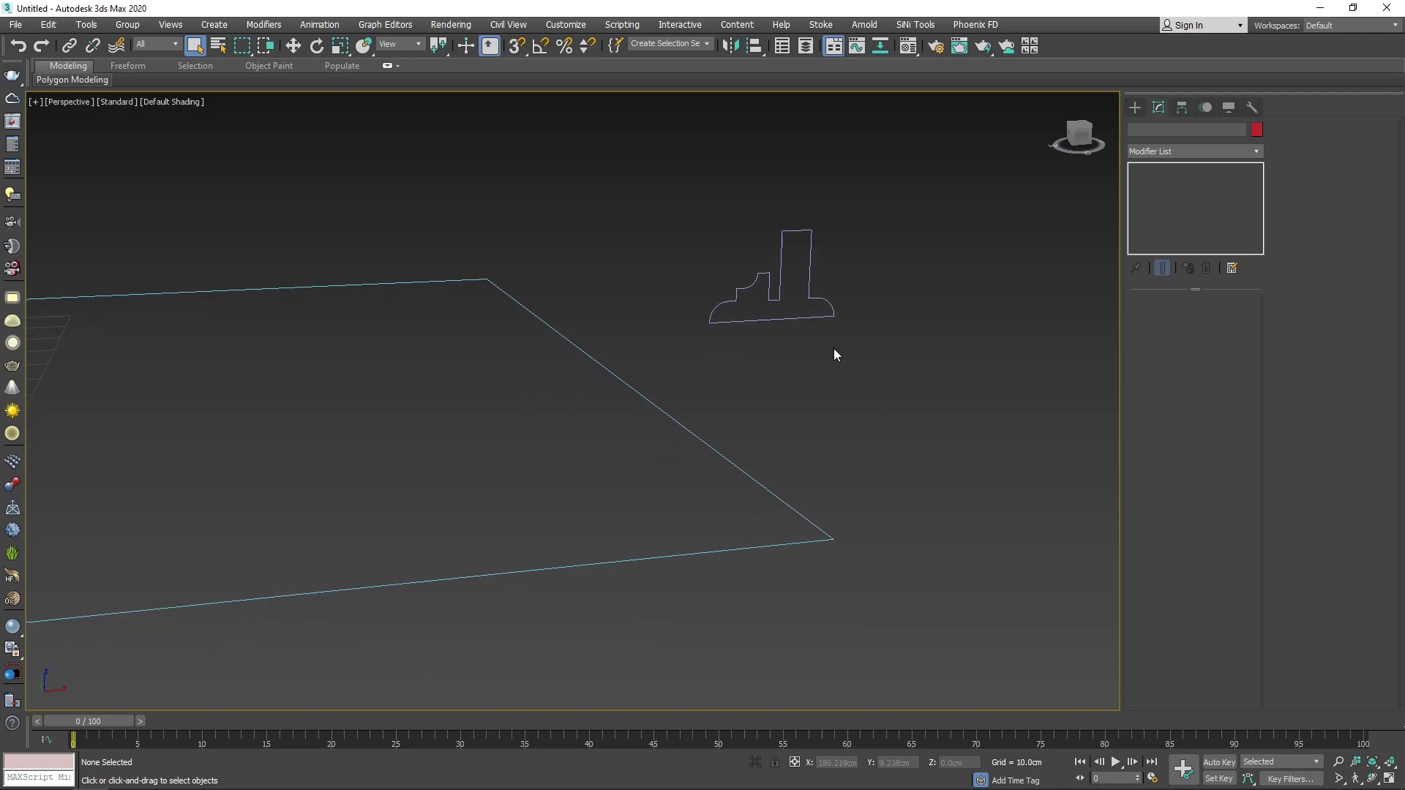
# Step: Loft the stepped profile along the rectangle path using Compound Objects > Loft
pyautogui.click(779, 289)
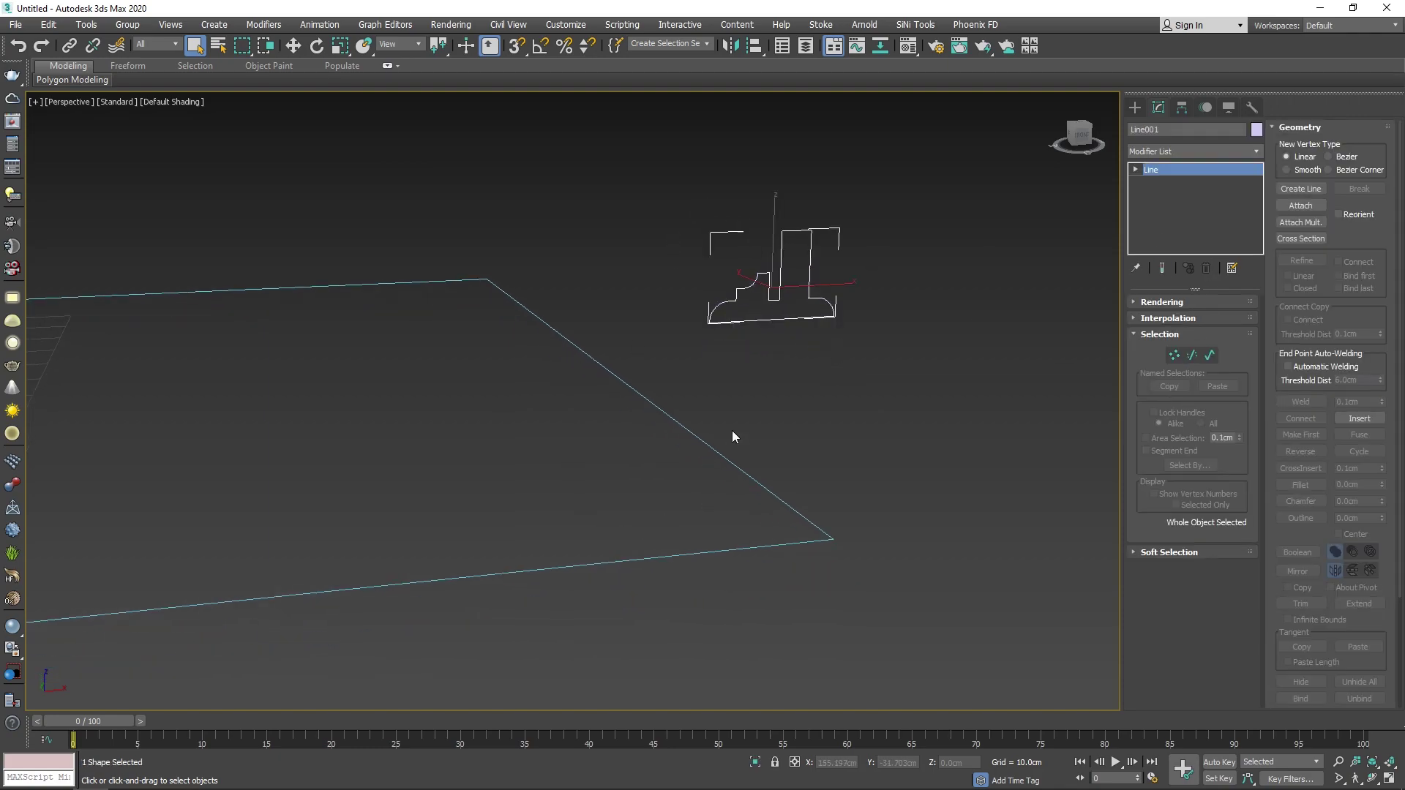
pyautogui.click(701, 440)
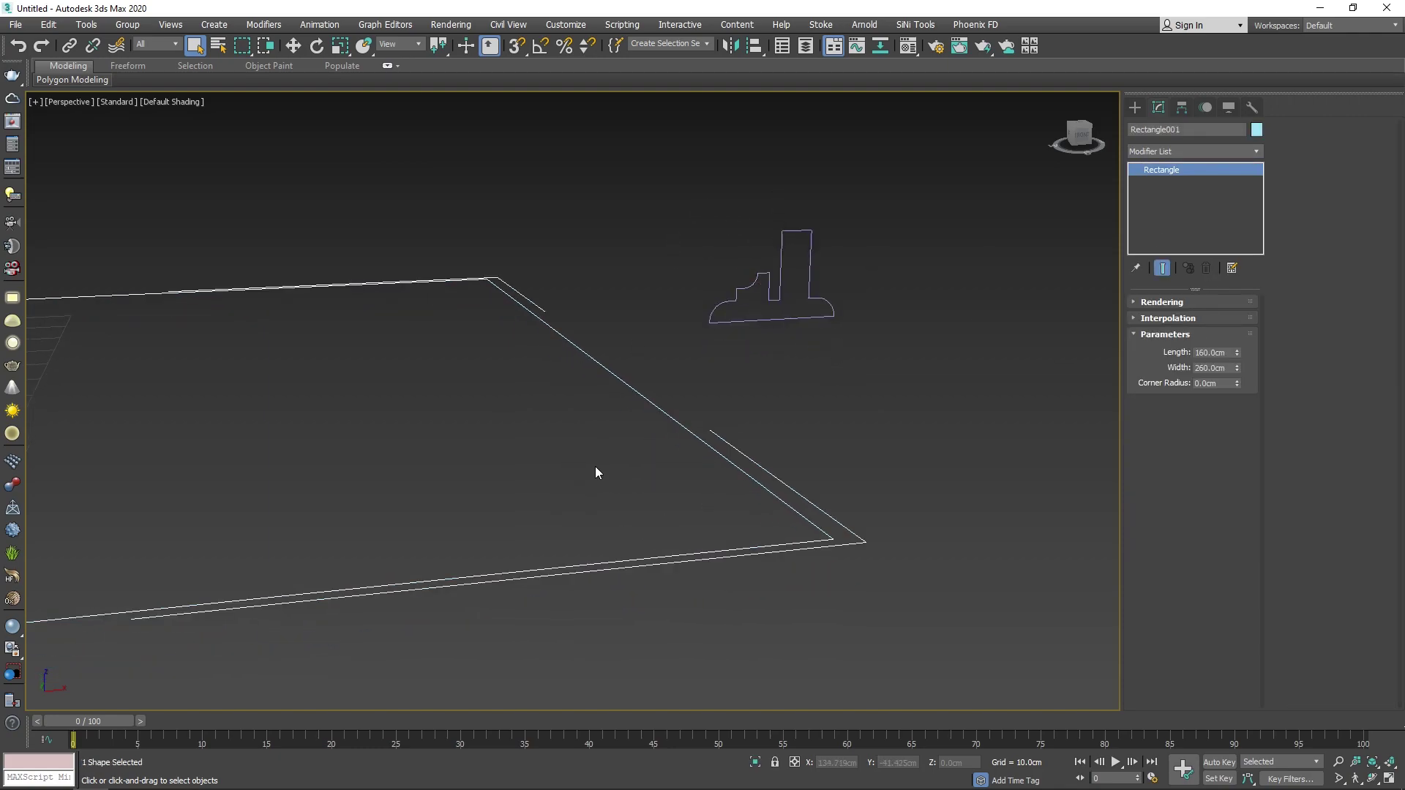
pyautogui.click(1134, 108)
pyautogui.click(1134, 129)
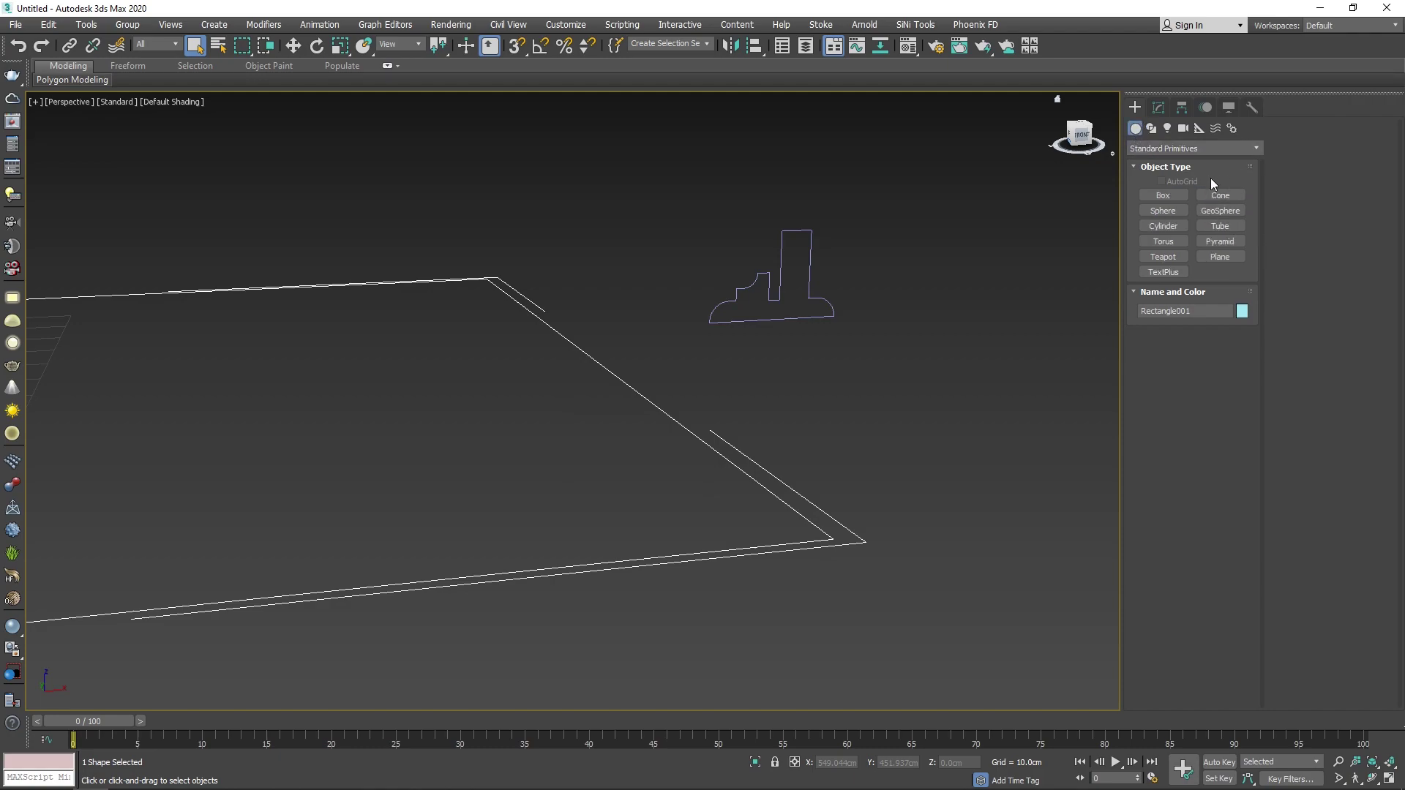
pyautogui.click(1186, 148)
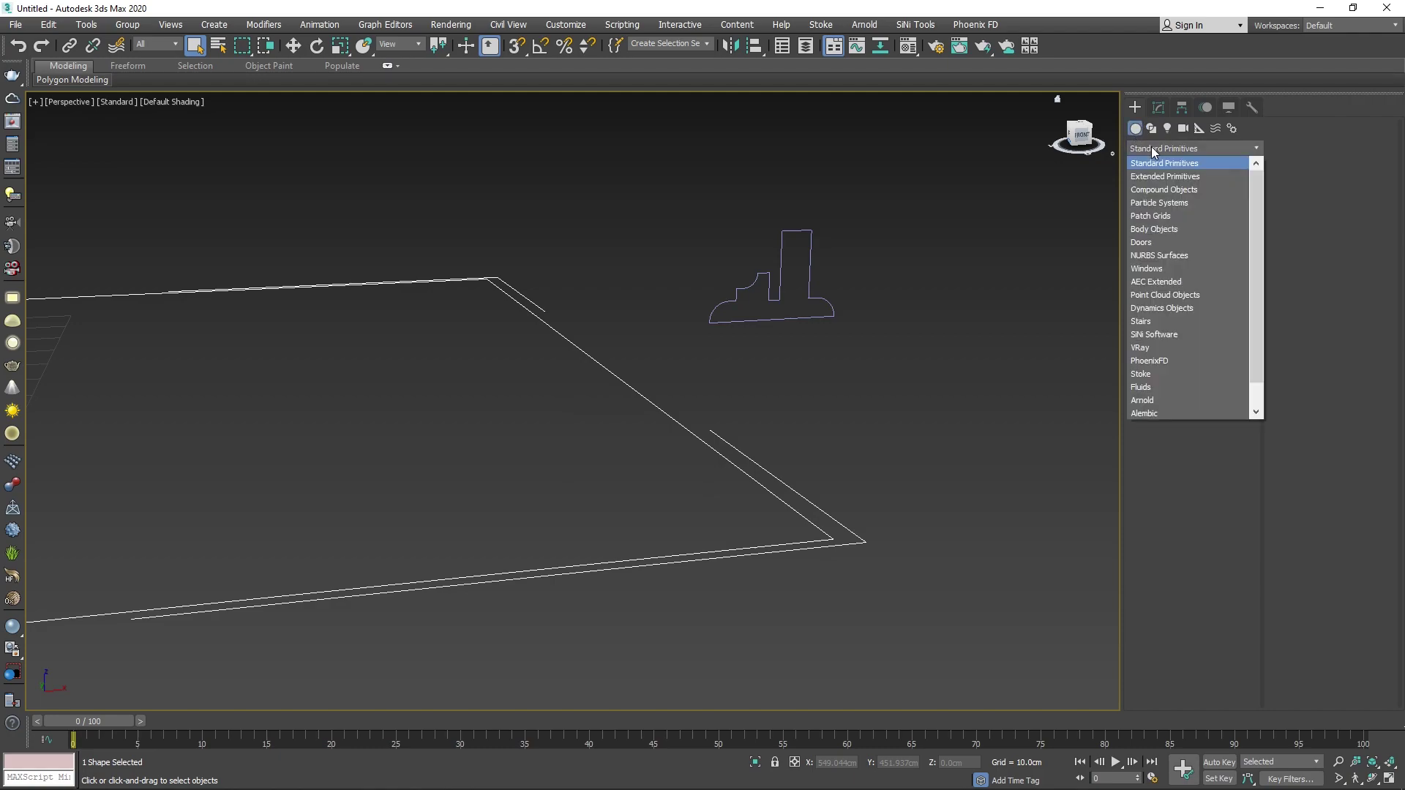
pyautogui.click(1136, 189)
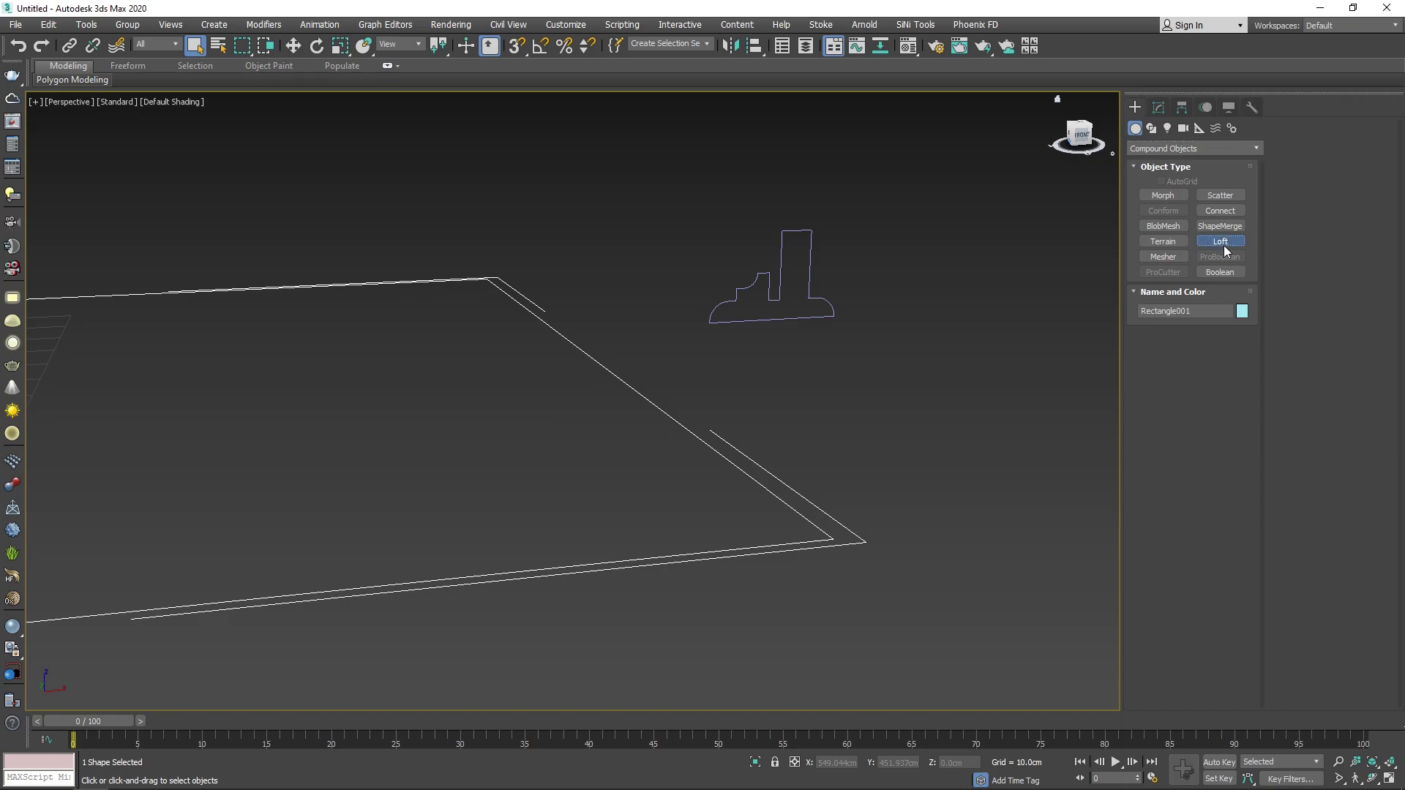
pyautogui.click(1220, 243)
pyautogui.click(1213, 350)
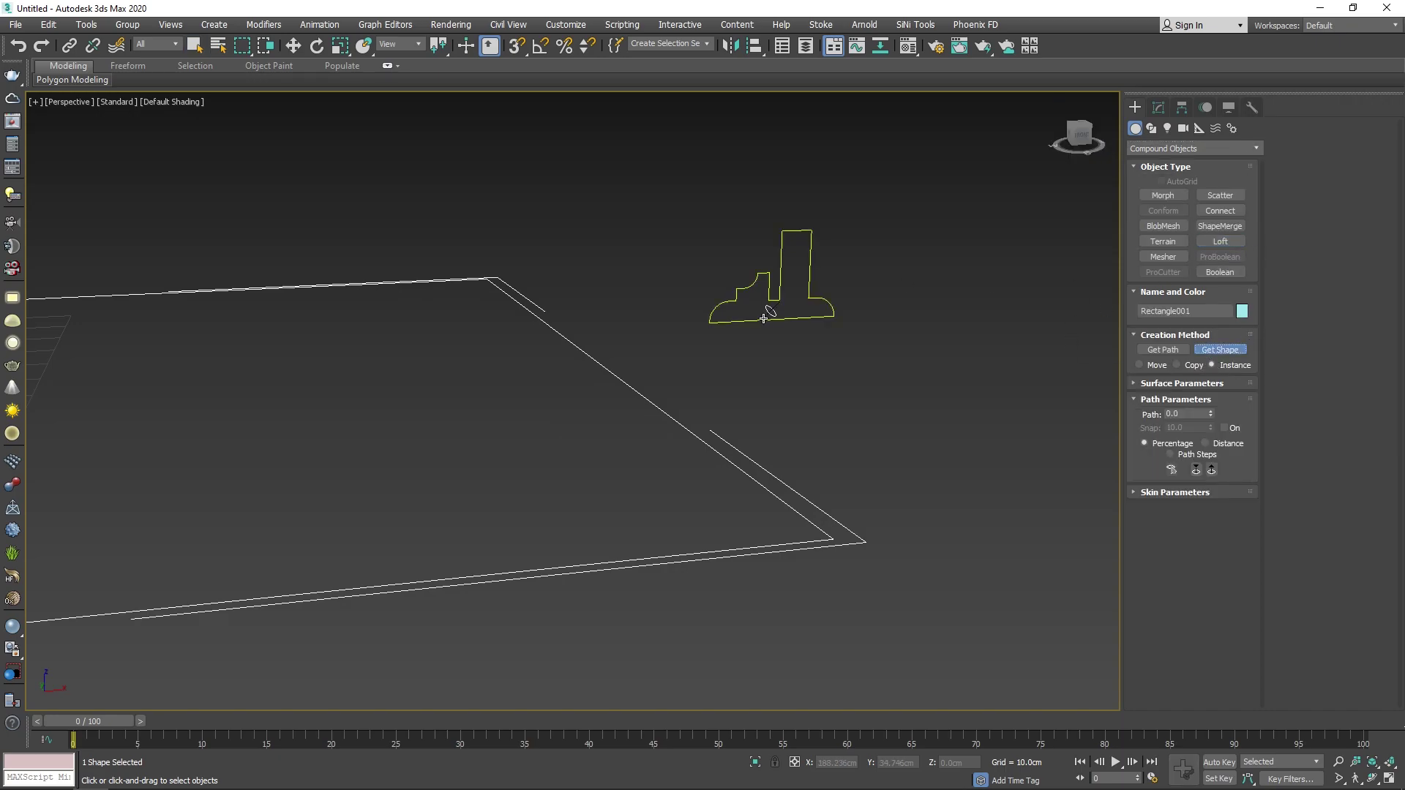
pyautogui.click(765, 313)
# Step: Orbit and zoom around the lofted frame to inspect its molded edges and corners
pyautogui.moveTo(803, 314)
pyautogui.keyDown('alt'); pyautogui.mouseDown(button='middle')
pyautogui.moveTo(615, 406)
pyautogui.moveTo(615, 317)
pyautogui.moveTo(640, 339)
pyautogui.moveTo(596, 351)
pyautogui.mouseUp(button='middle'); pyautogui.keyUp('alt')
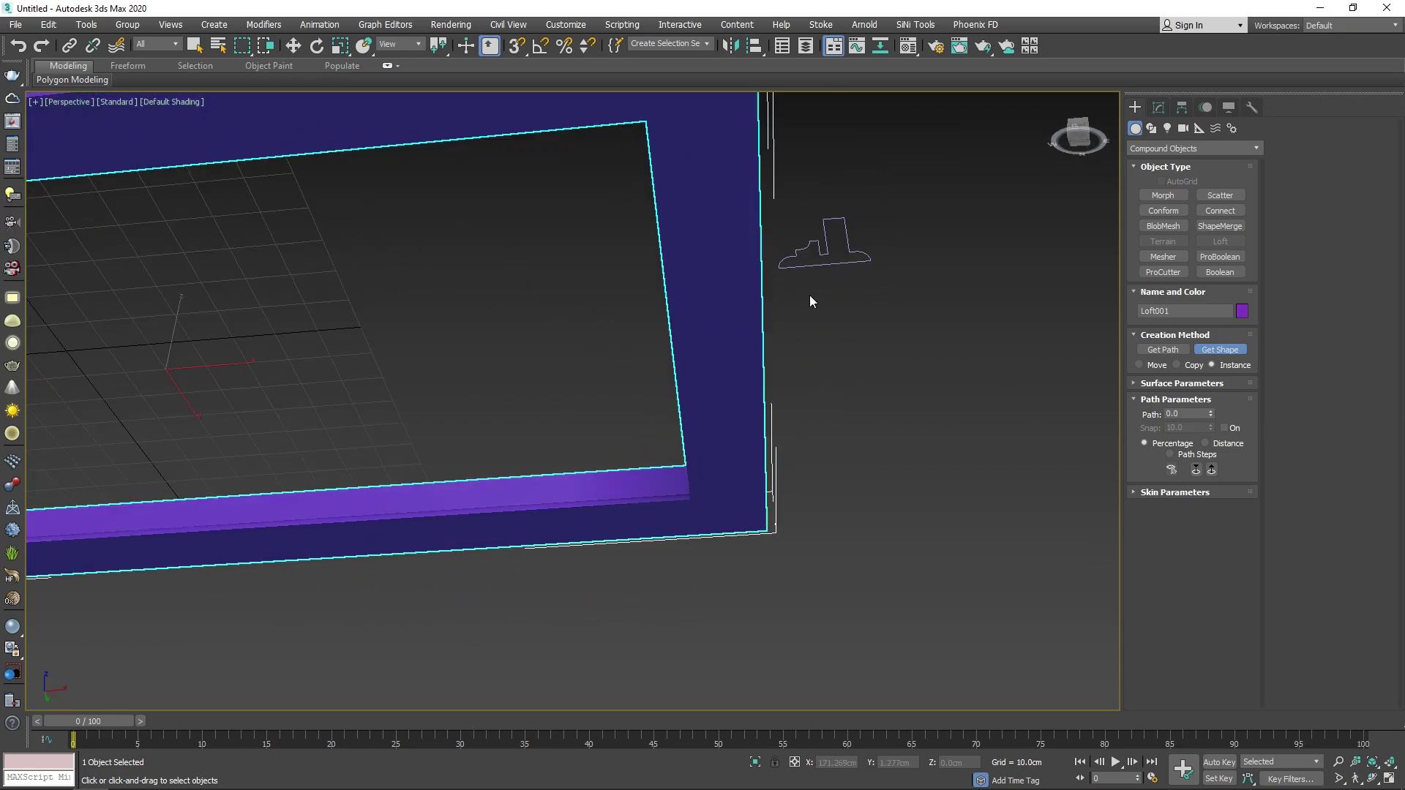
pyautogui.moveTo(815, 284)
pyautogui.keyDown('alt'); pyautogui.mouseDown(button='middle')
pyautogui.moveTo(267, 455)
pyautogui.moveTo(439, 471)
pyautogui.moveTo(464, 445)
pyautogui.mouseUp(button='middle'); pyautogui.keyUp('alt')
pyautogui.scroll(3, 266, 455)
pyautogui.scroll(3, 340, 402)
pyautogui.scroll(3, 335, 345)
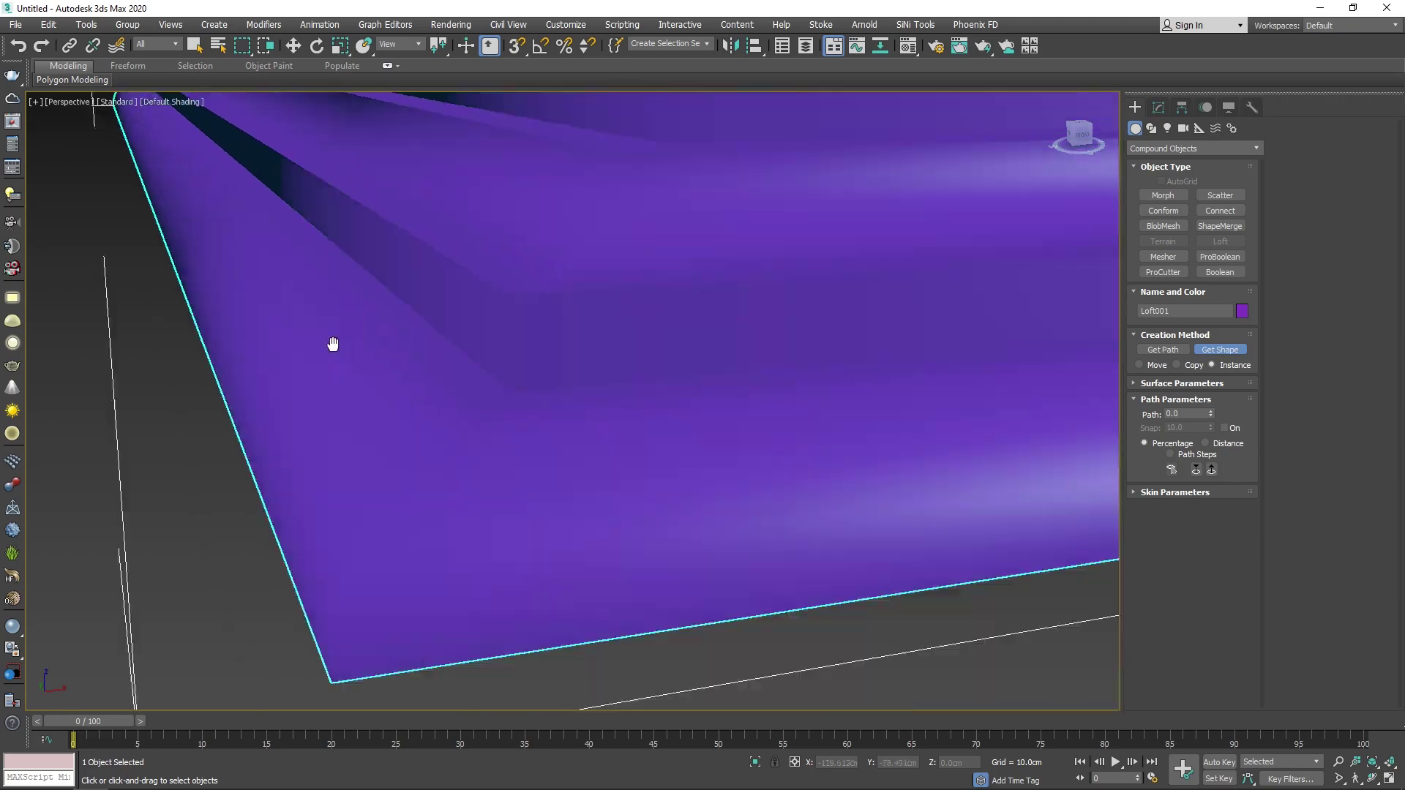
pyautogui.moveTo(335, 345); pyautogui.dragTo(397, 344, button='middle')
pyautogui.scroll(-5, 397, 344)
pyautogui.moveTo(454, 418)
pyautogui.keyDown('alt'); pyautogui.mouseDown(button='middle')
pyautogui.moveTo(578, 490)
pyautogui.moveTo(669, 505)
pyautogui.mouseUp(button='middle'); pyautogui.keyUp('alt')
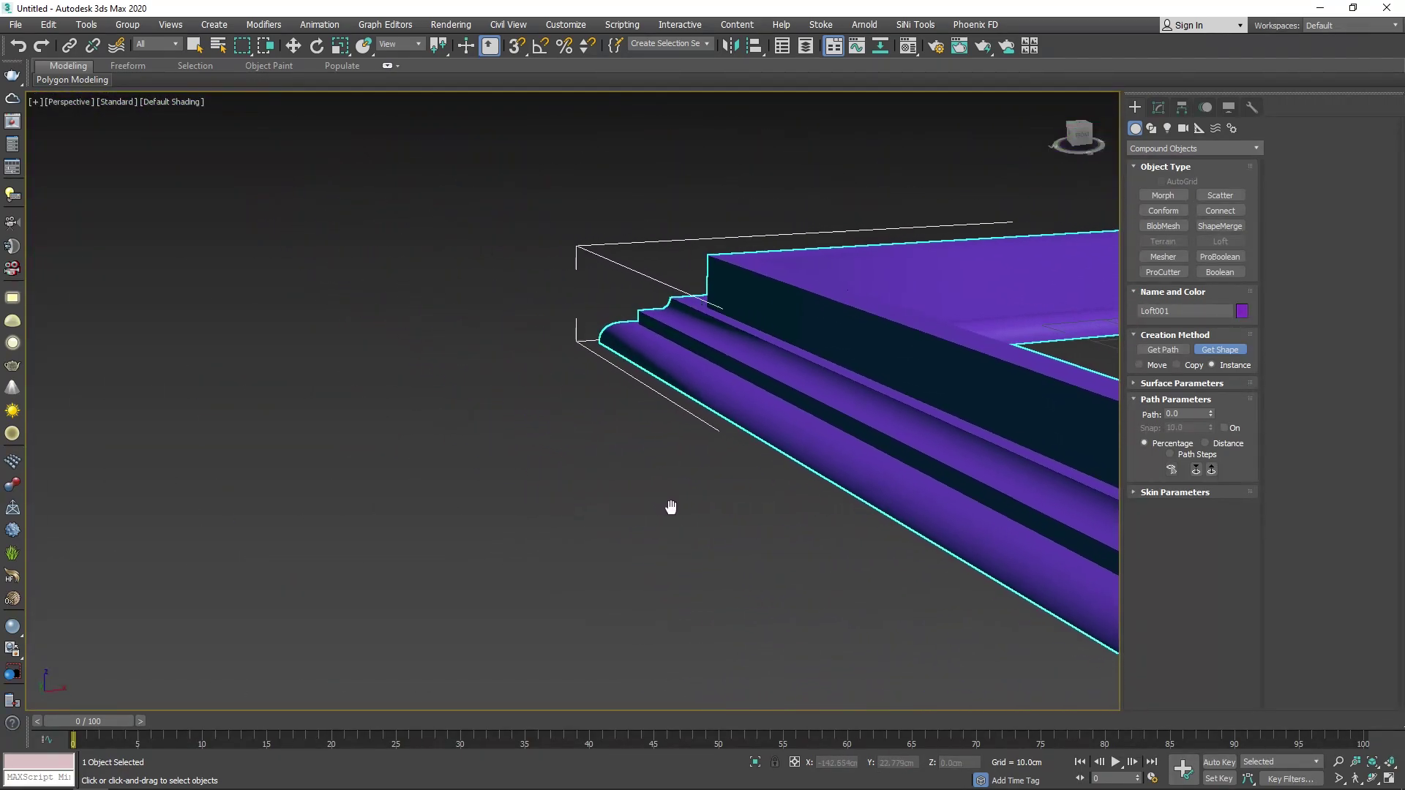
pyautogui.scroll(2, 673, 276)
pyautogui.scroll(-3, 673, 276)
pyautogui.moveTo(703, 348)
pyautogui.keyDown('alt'); pyautogui.mouseDown(button='middle')
pyautogui.moveTo(722, 241)
pyautogui.moveTo(709, 273)
pyautogui.mouseUp(button='middle'); pyautogui.keyUp('alt')
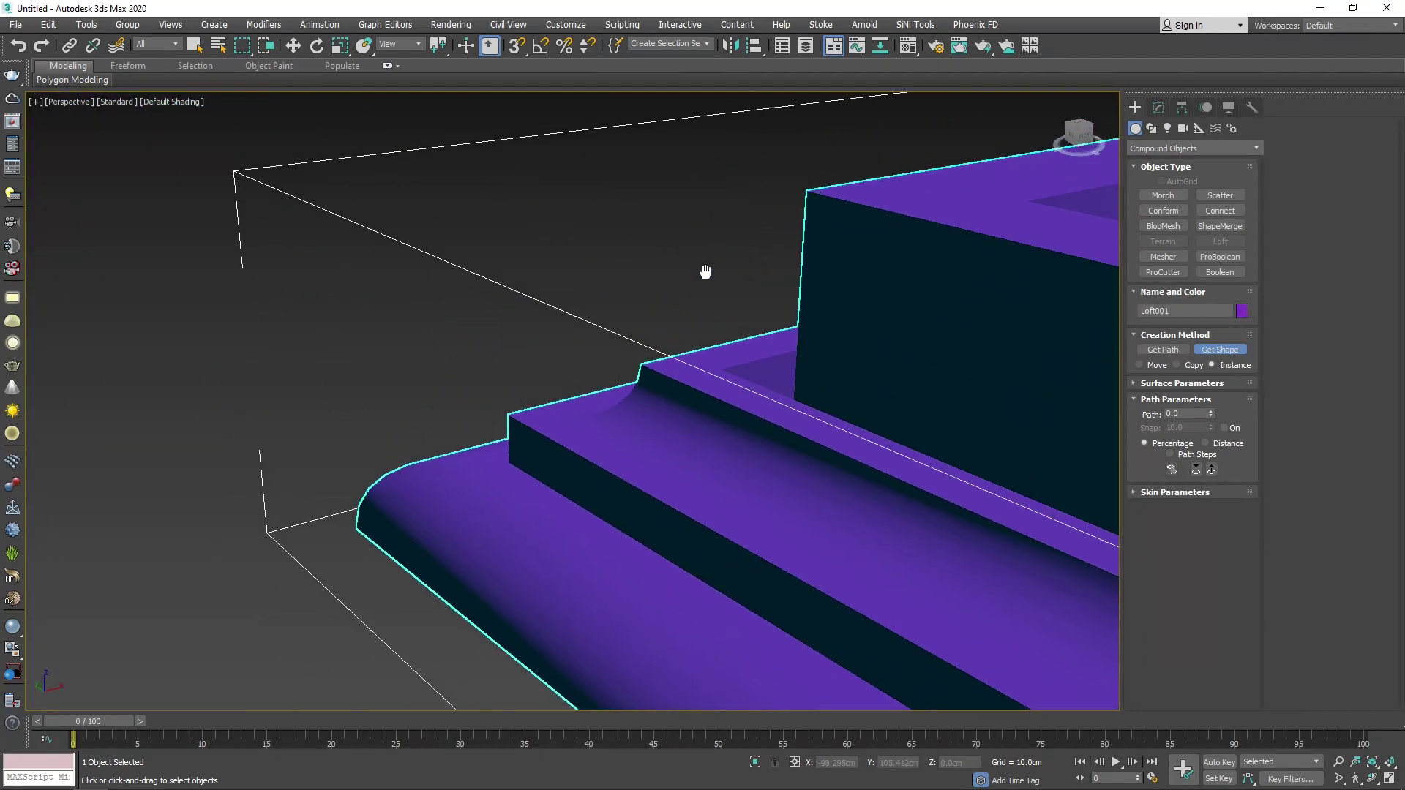
pyautogui.scroll(3, 380, 445)
pyautogui.scroll(-5, 486, 302)
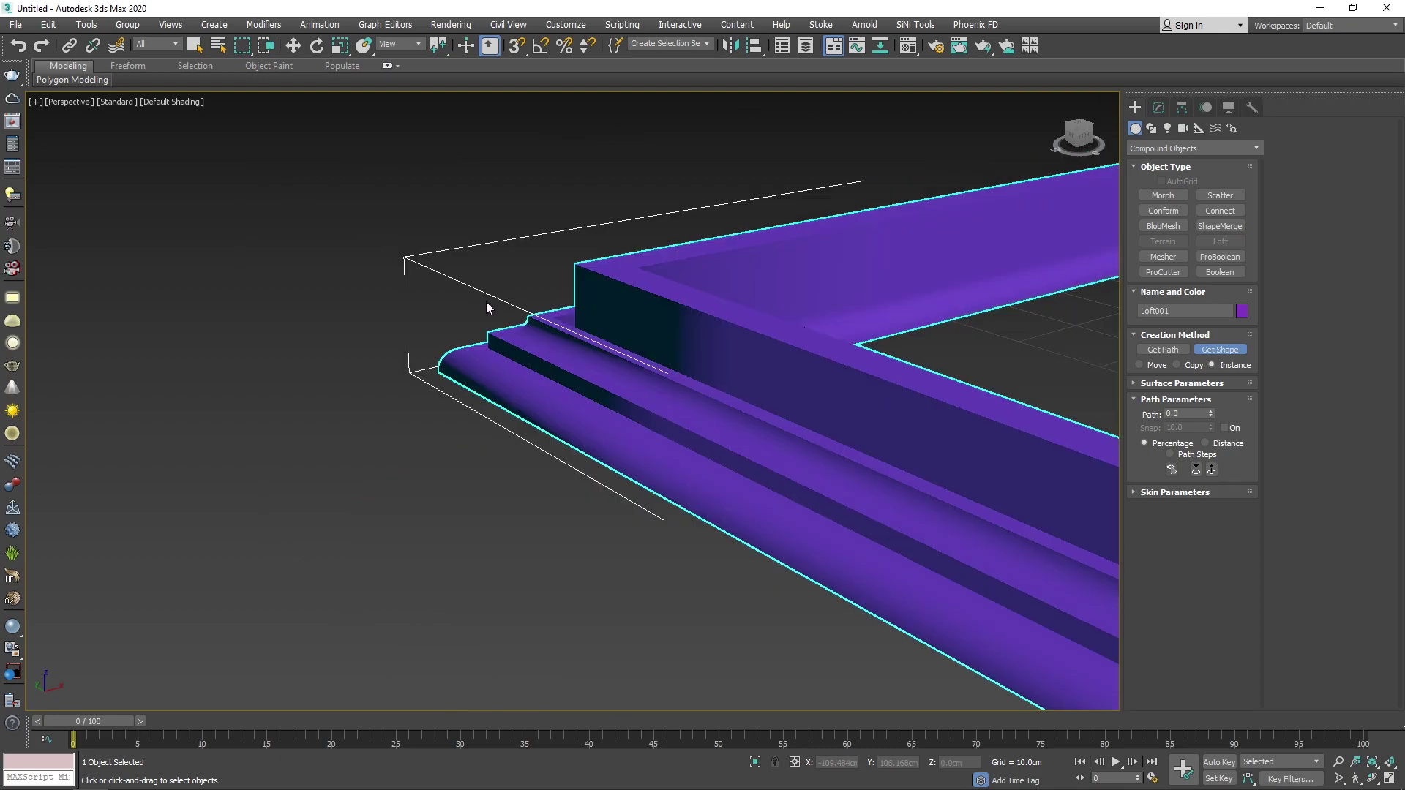
pyautogui.scroll(-4, 491, 314)
# Step: Set the loft's Path Steps to 11, toggling Edged Faces to check the mesh
pyautogui.click(721, 404)
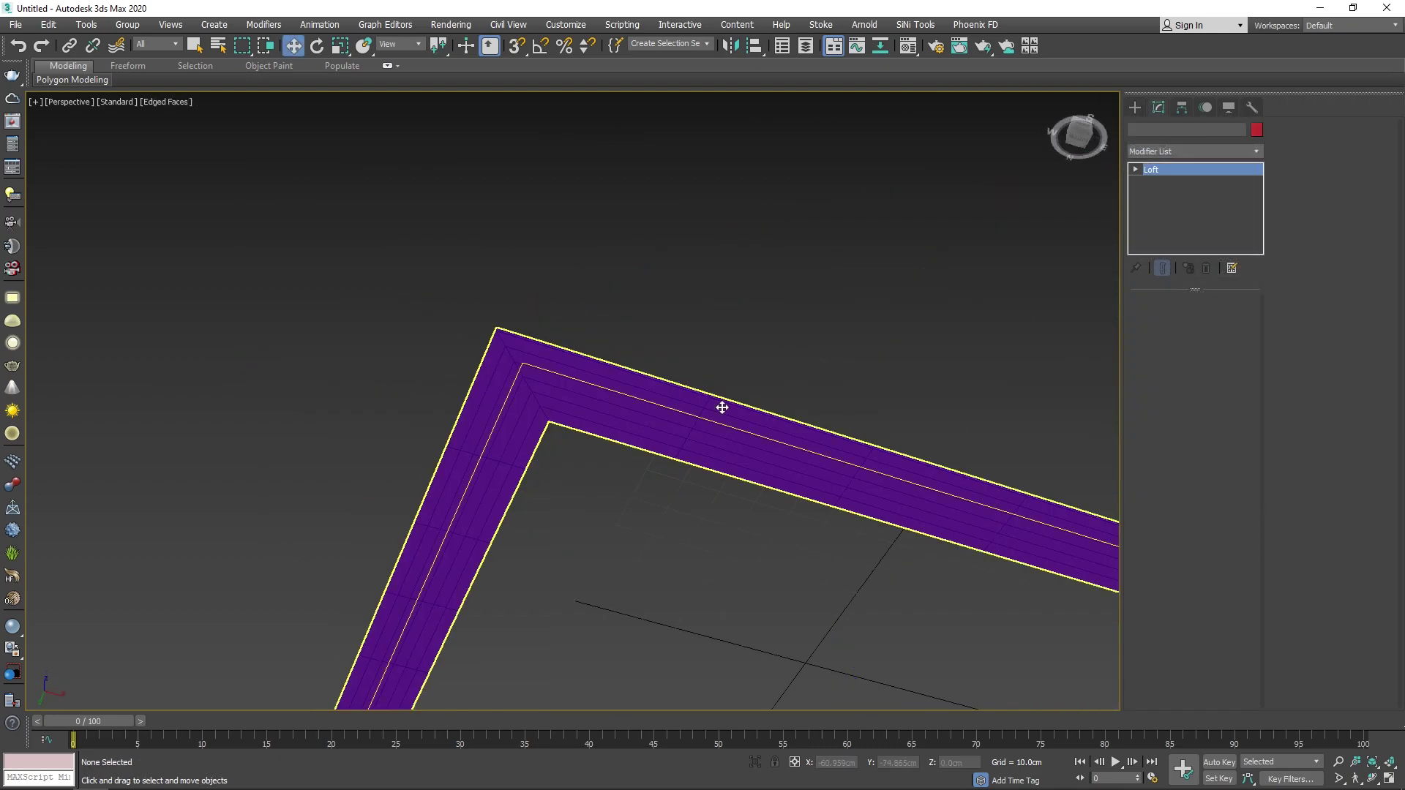
pyautogui.click(1147, 459)
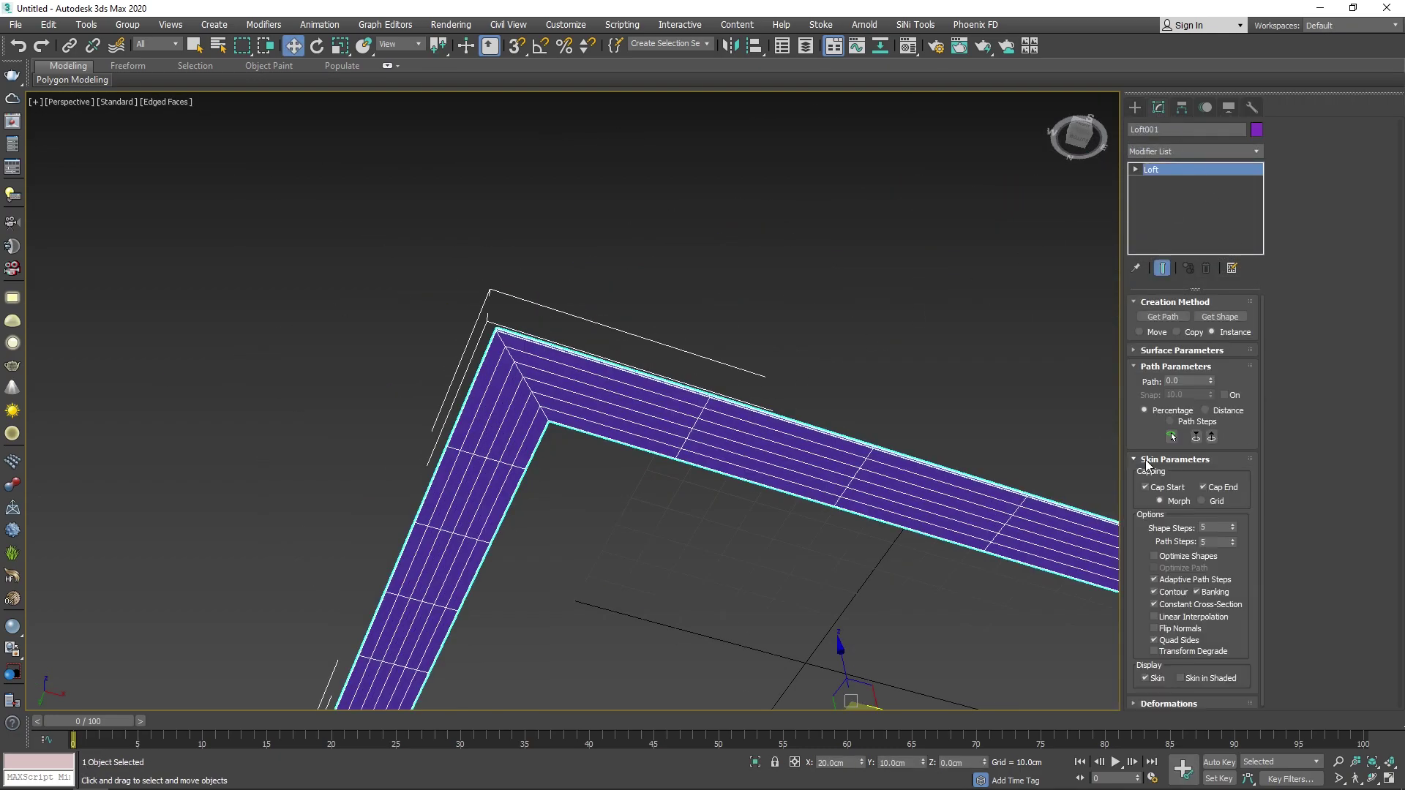
pyautogui.click(1149, 704)
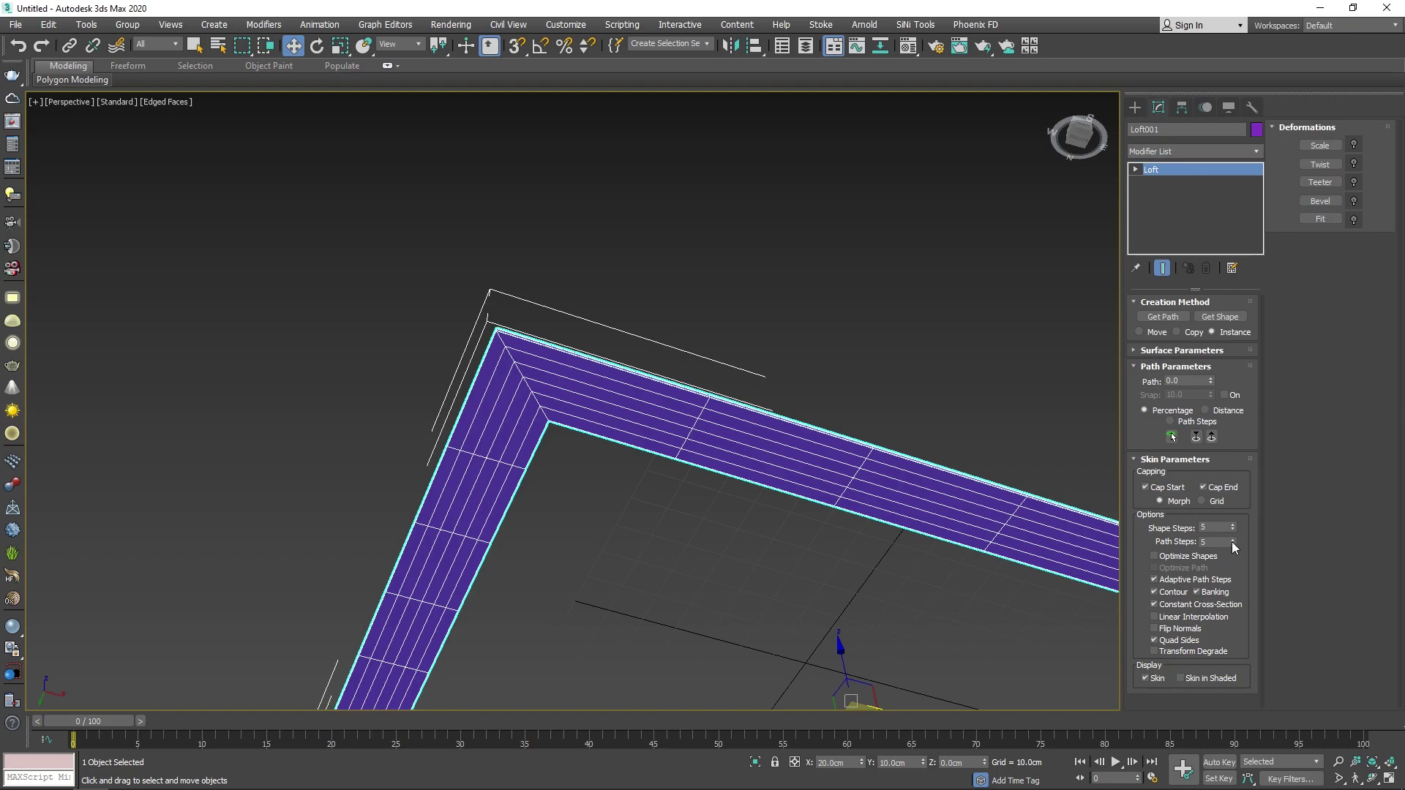
pyautogui.moveTo(1233, 543); pyautogui.dragTo(1218, 452)
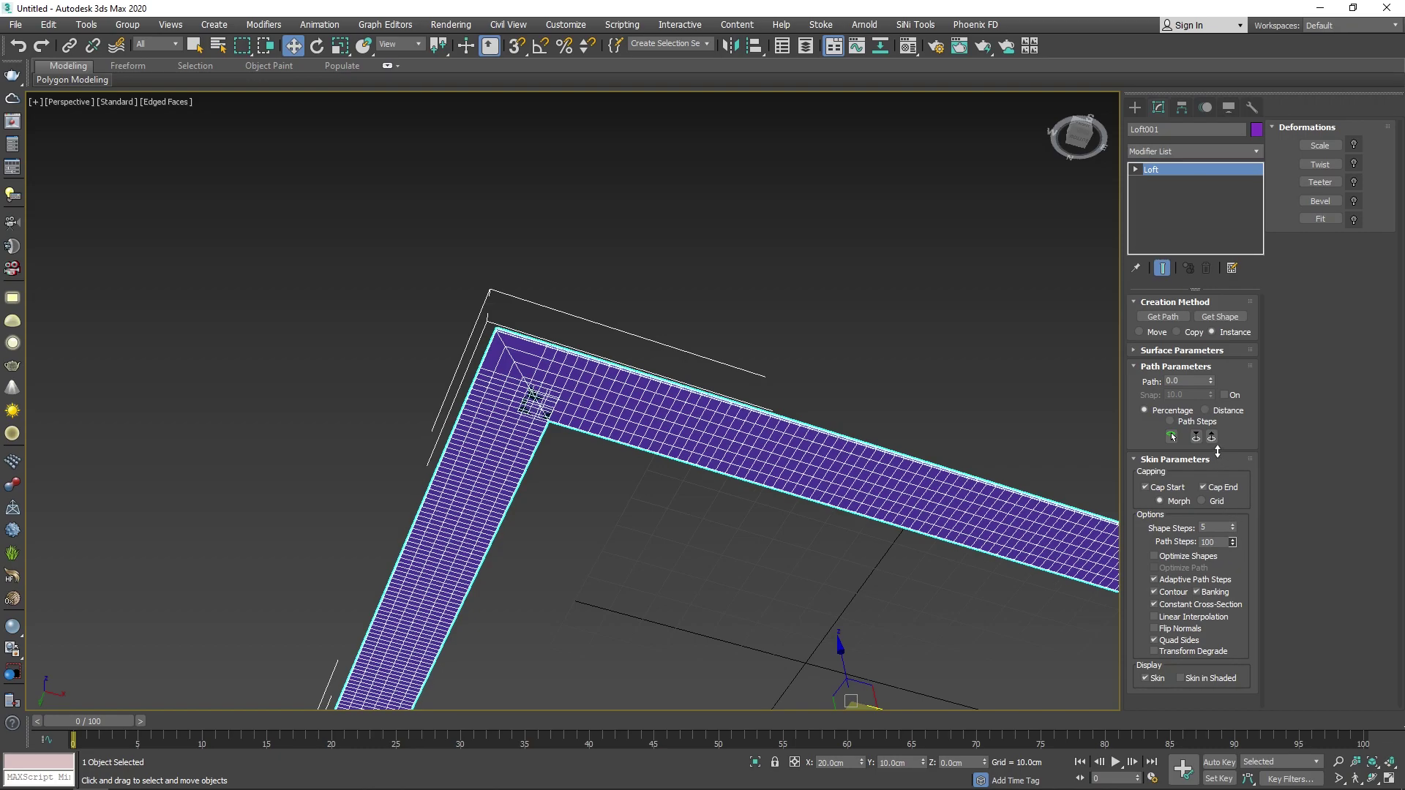
pyautogui.press('F4')
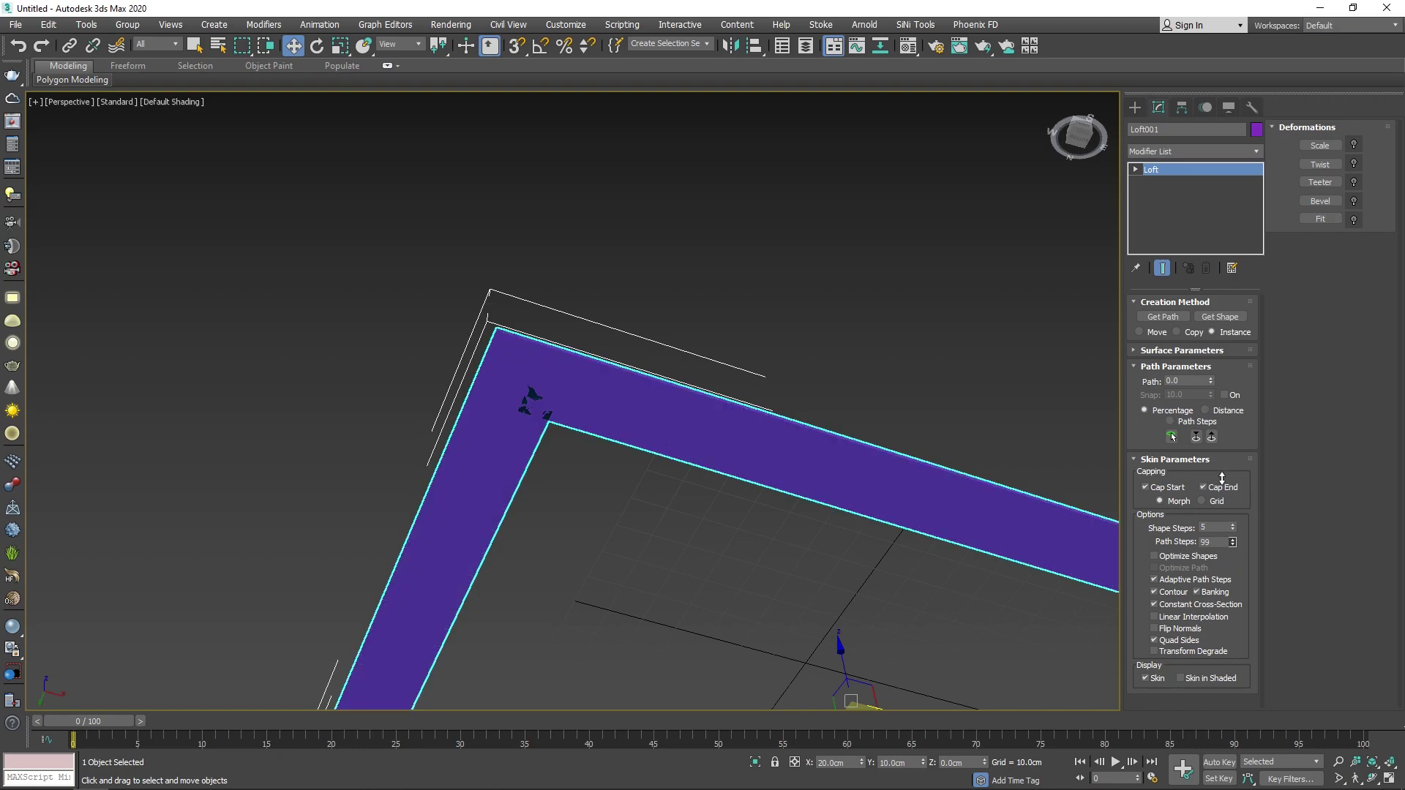
pyautogui.moveTo(1222, 478)
pyautogui.mouseDown()
pyautogui.moveTo(1232, 520)
pyautogui.moveTo(1233, 489)
pyautogui.mouseUp()
pyautogui.press('F4')
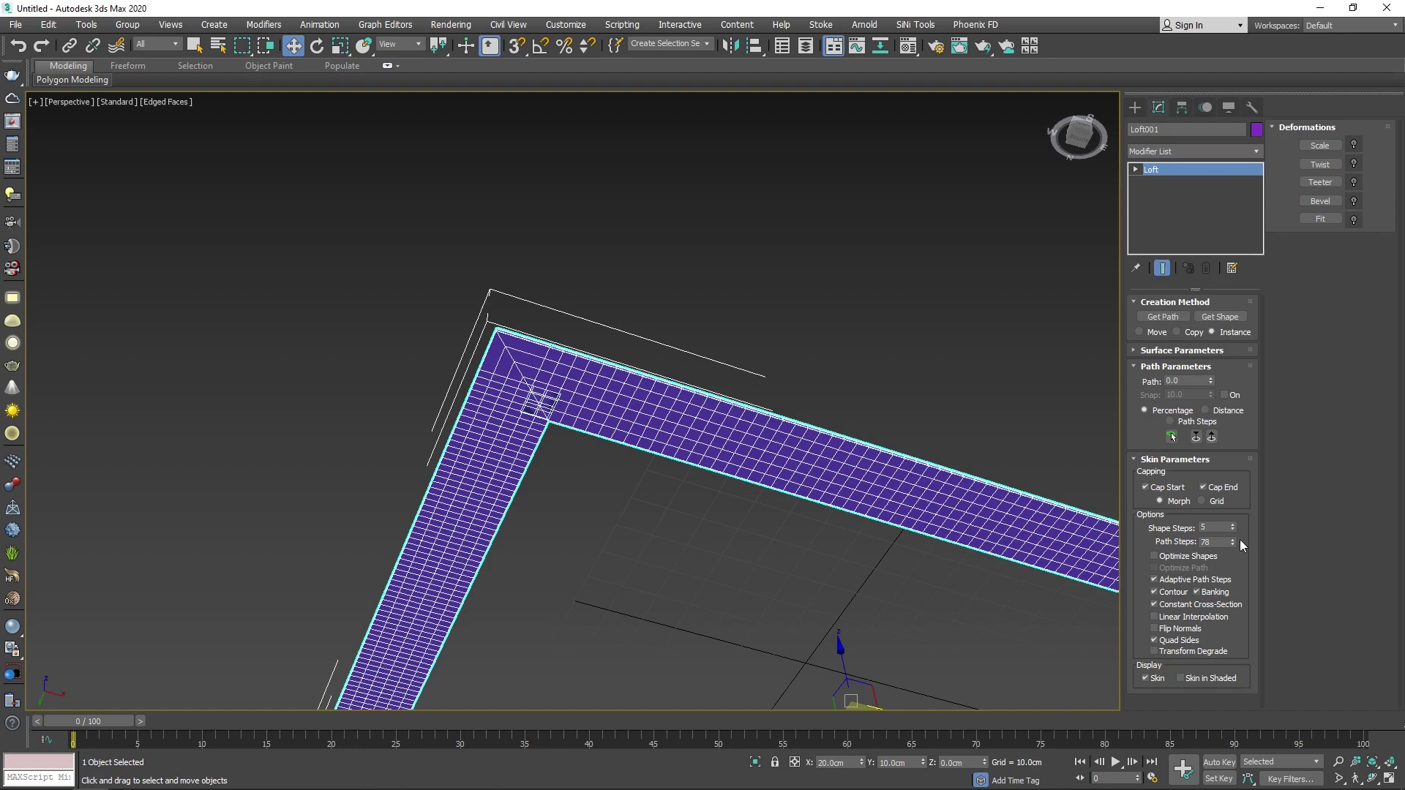
pyautogui.moveTo(1234, 545); pyautogui.dragTo(1211, 554)
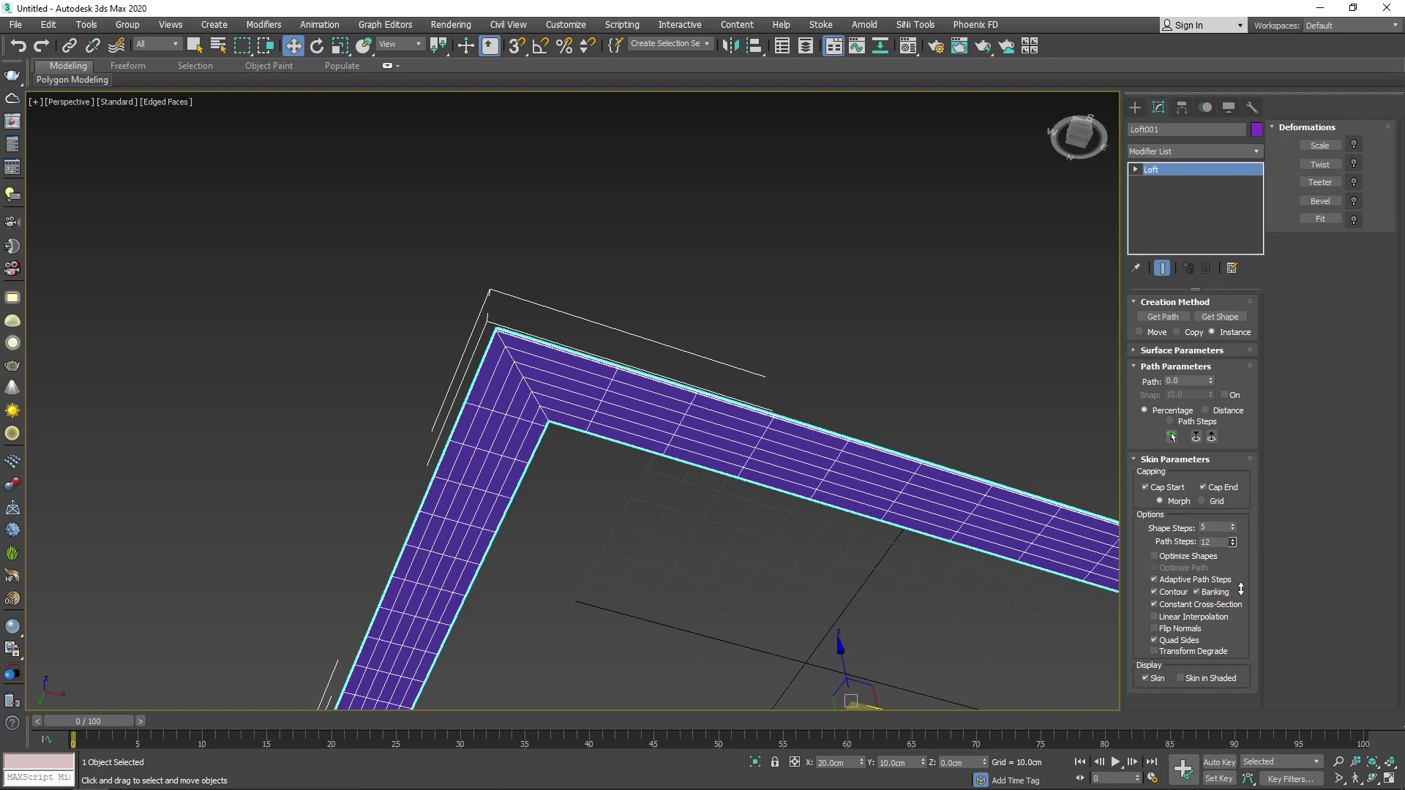
pyautogui.press('F4')
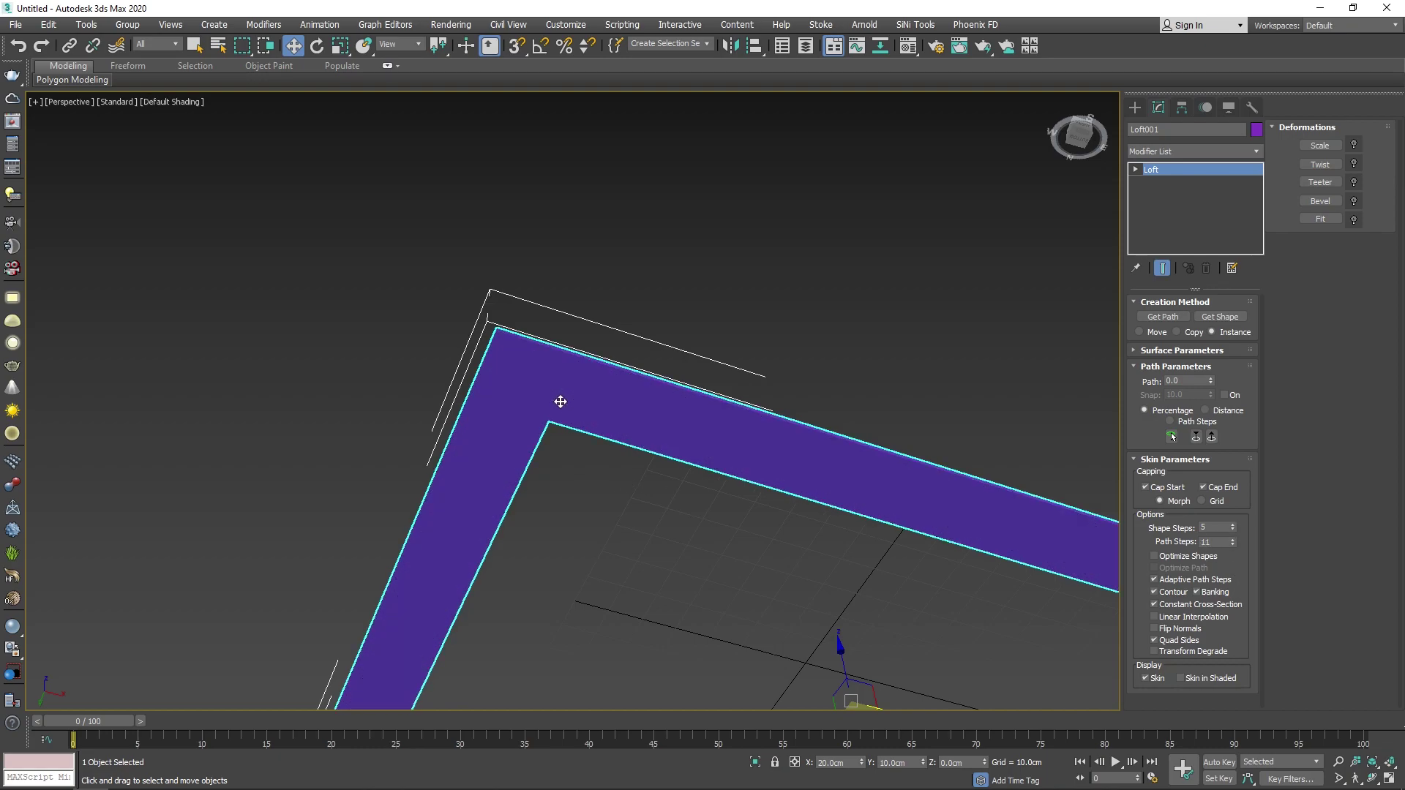
pyautogui.press('F4')
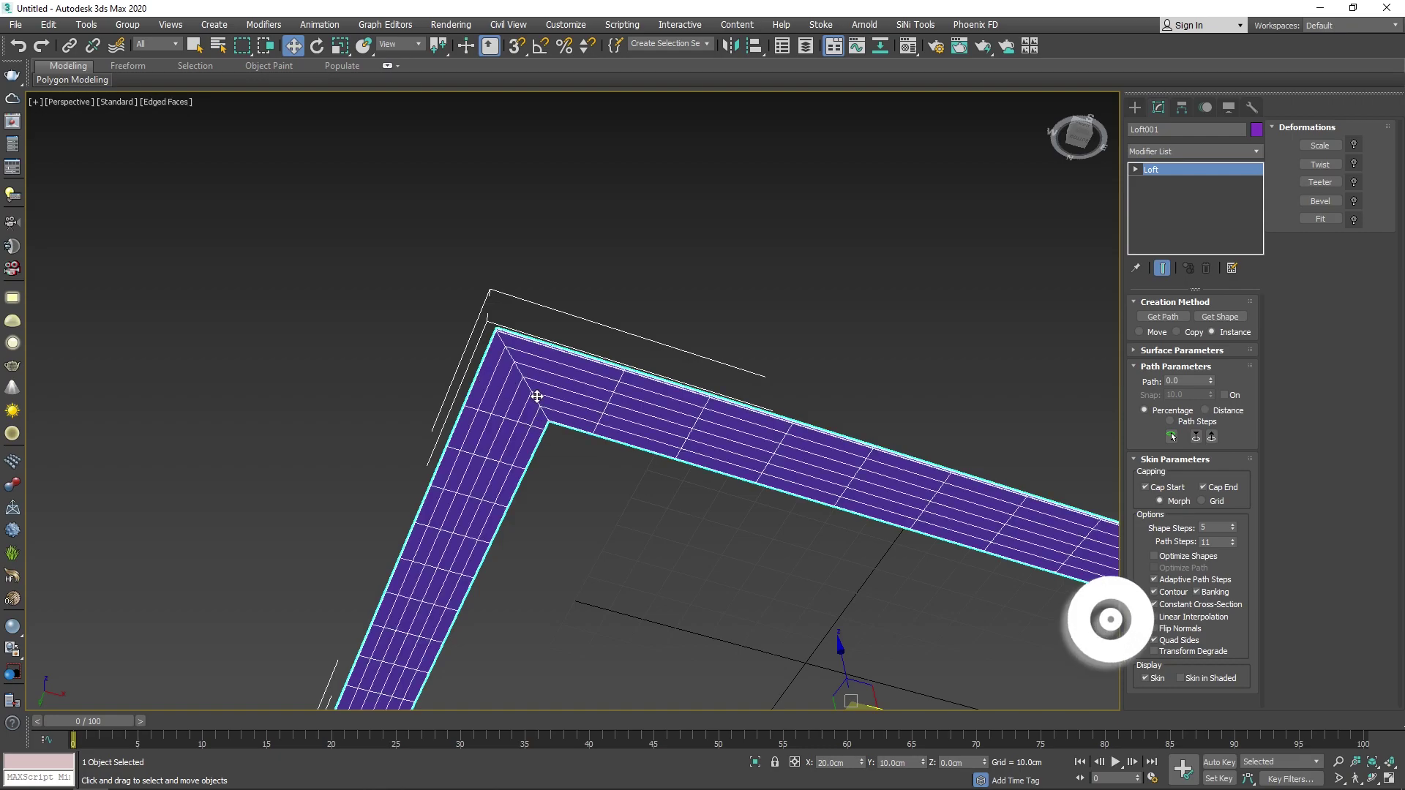
# Step: Raise Shape Steps to 6 or more and test the Smooth Width and Smooth Length options
pyautogui.click(1232, 524)
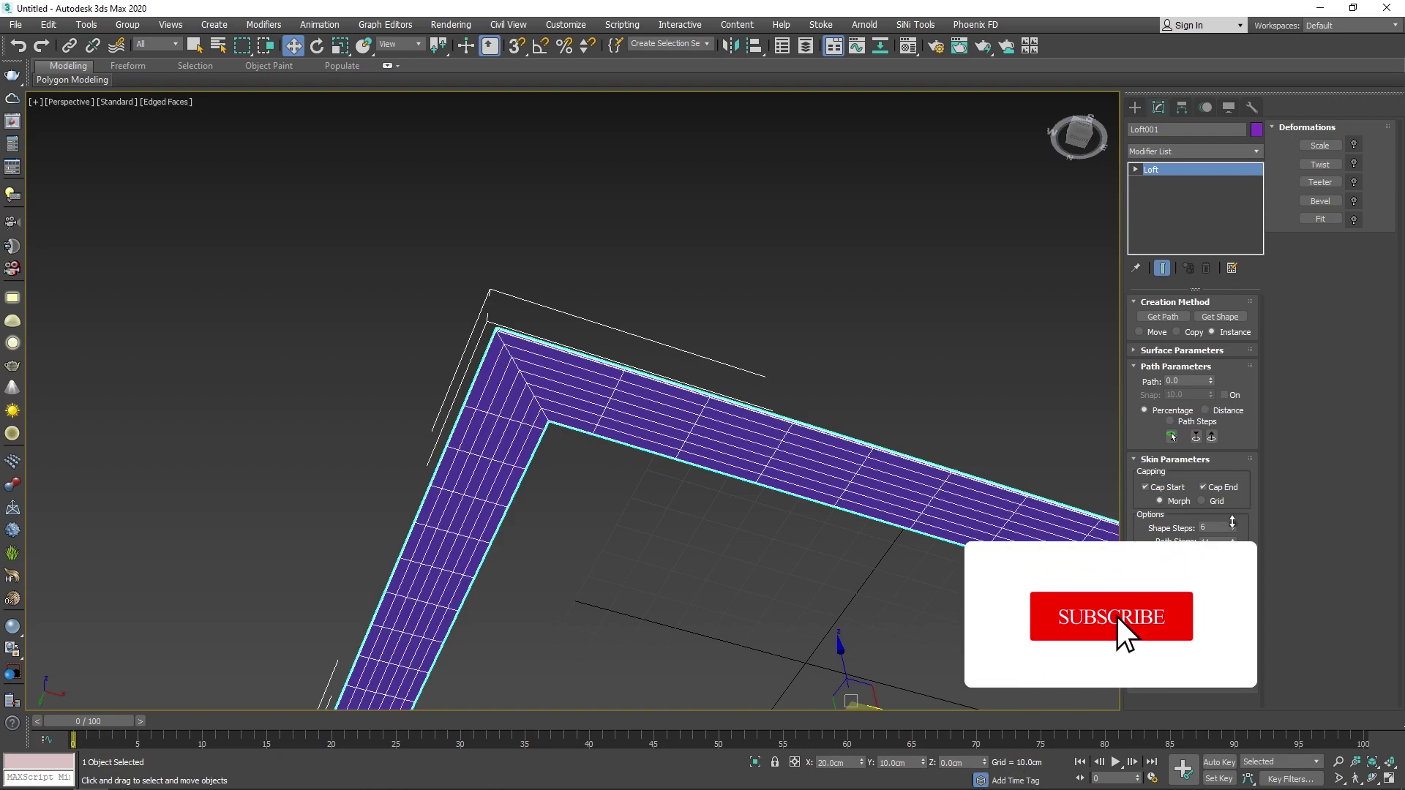
pyautogui.moveTo(1232, 522); pyautogui.dragTo(626, 424)
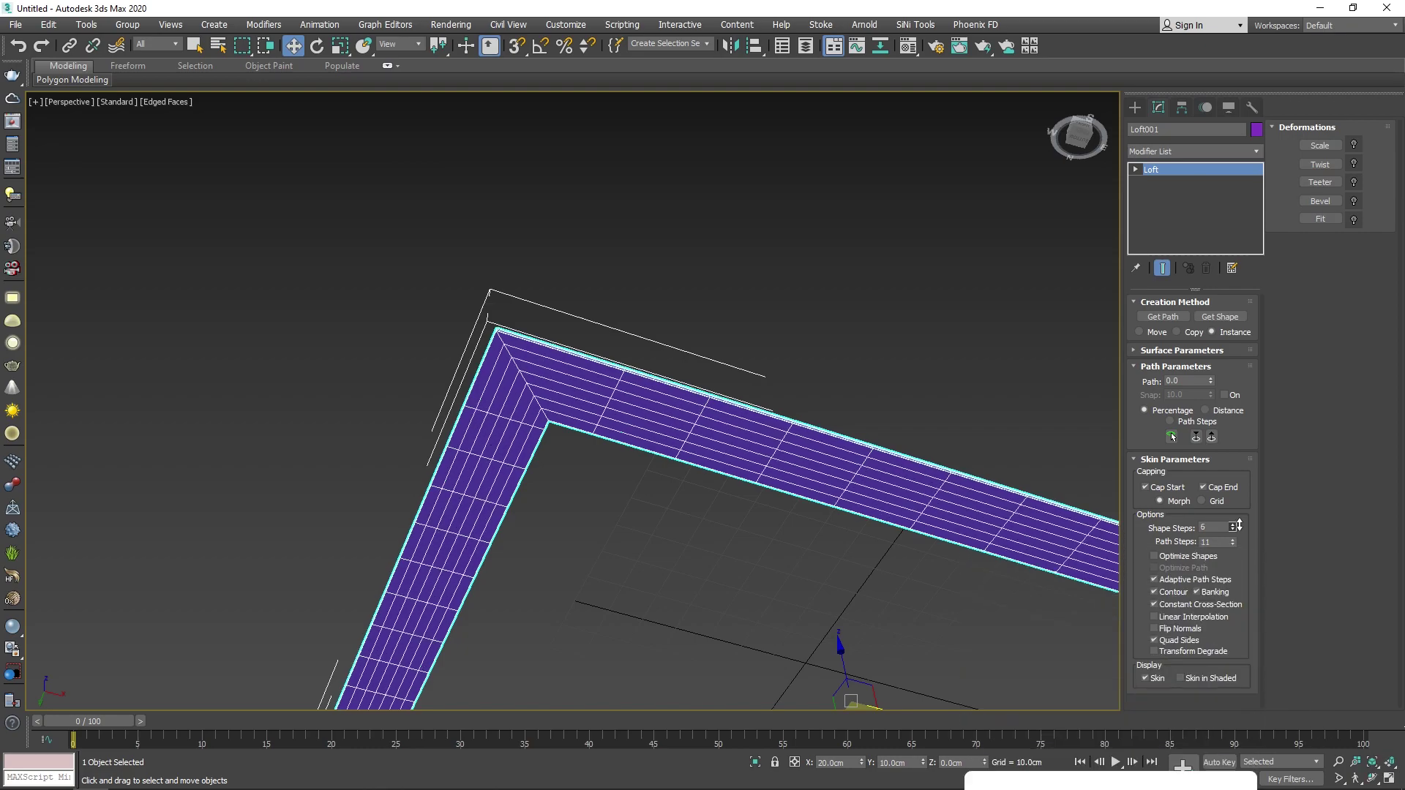
pyautogui.moveTo(625, 424)
pyautogui.keyDown('alt'); pyautogui.mouseDown(button='middle')
pyautogui.moveTo(668, 502)
pyautogui.moveTo(713, 370)
pyautogui.mouseUp(button='middle'); pyautogui.keyUp('alt')
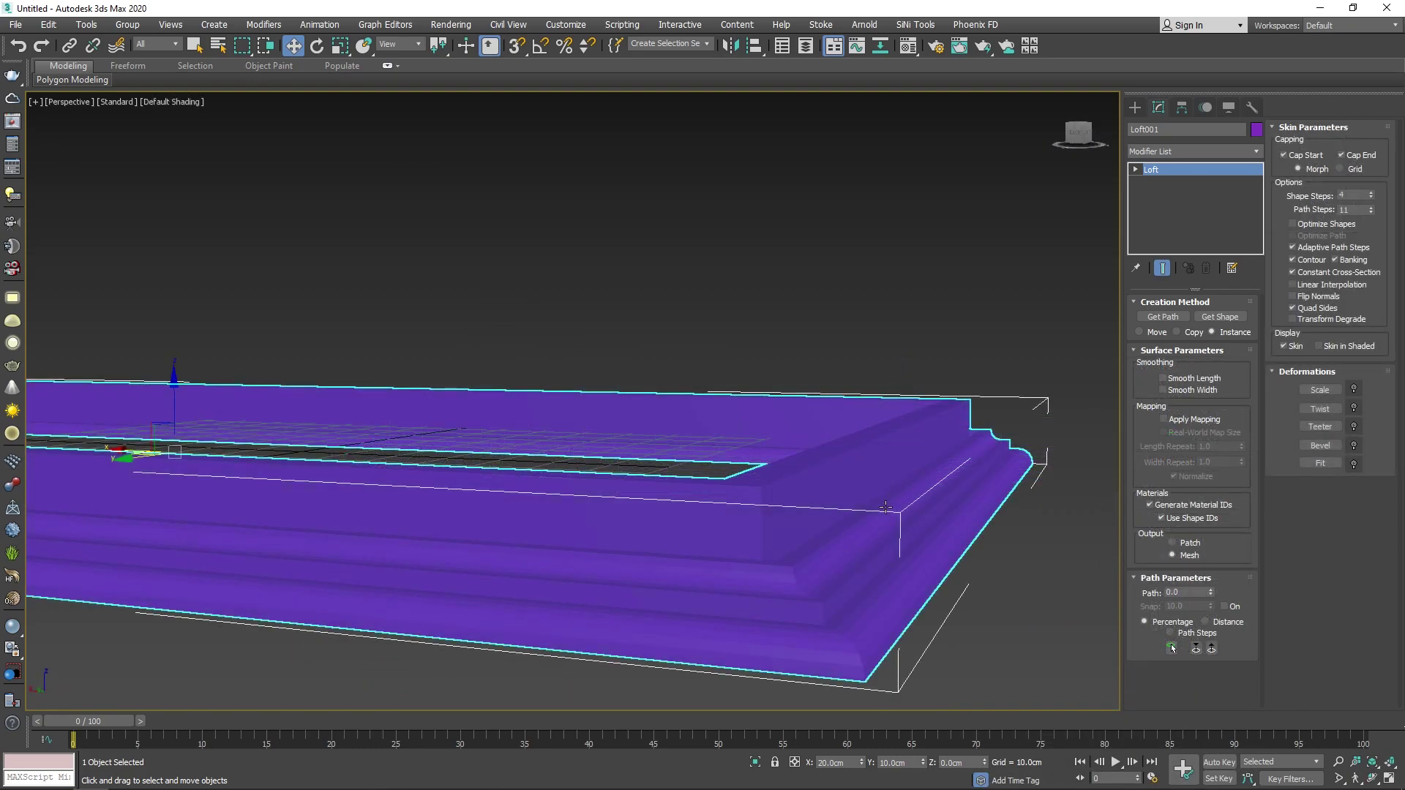
pyautogui.scroll(2, 885, 546)
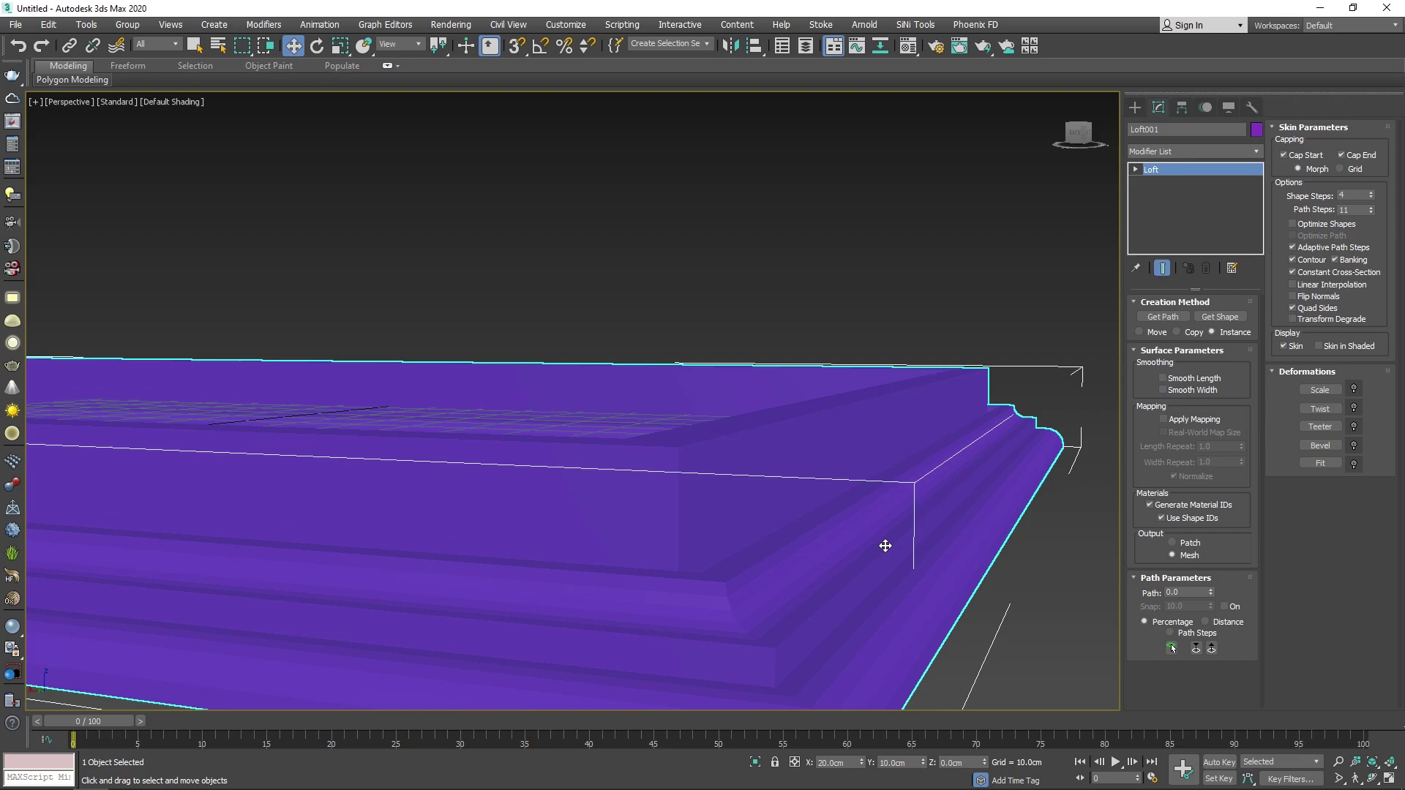
pyautogui.click(1180, 388)
pyautogui.click(1175, 390)
pyautogui.click(1164, 379)
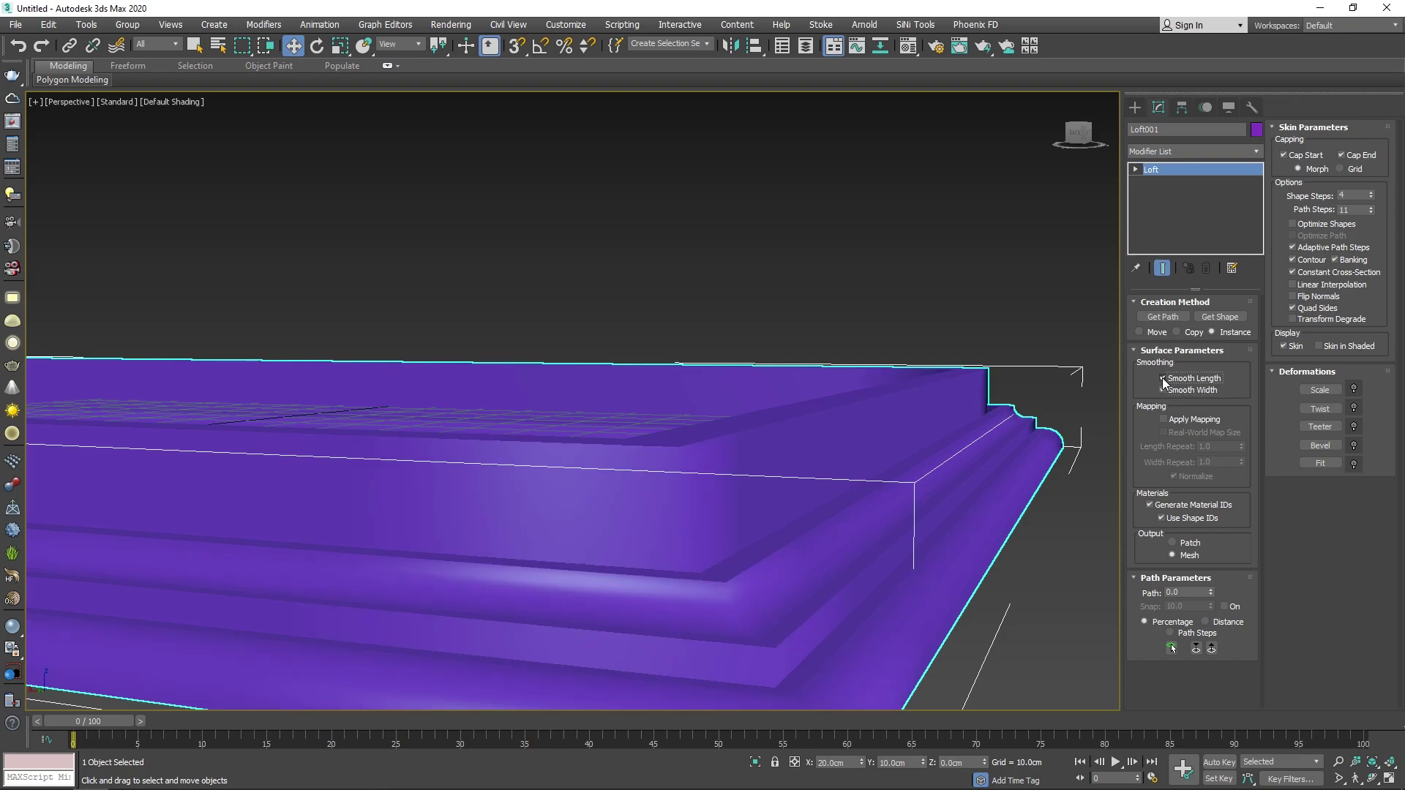
pyautogui.click(1164, 379)
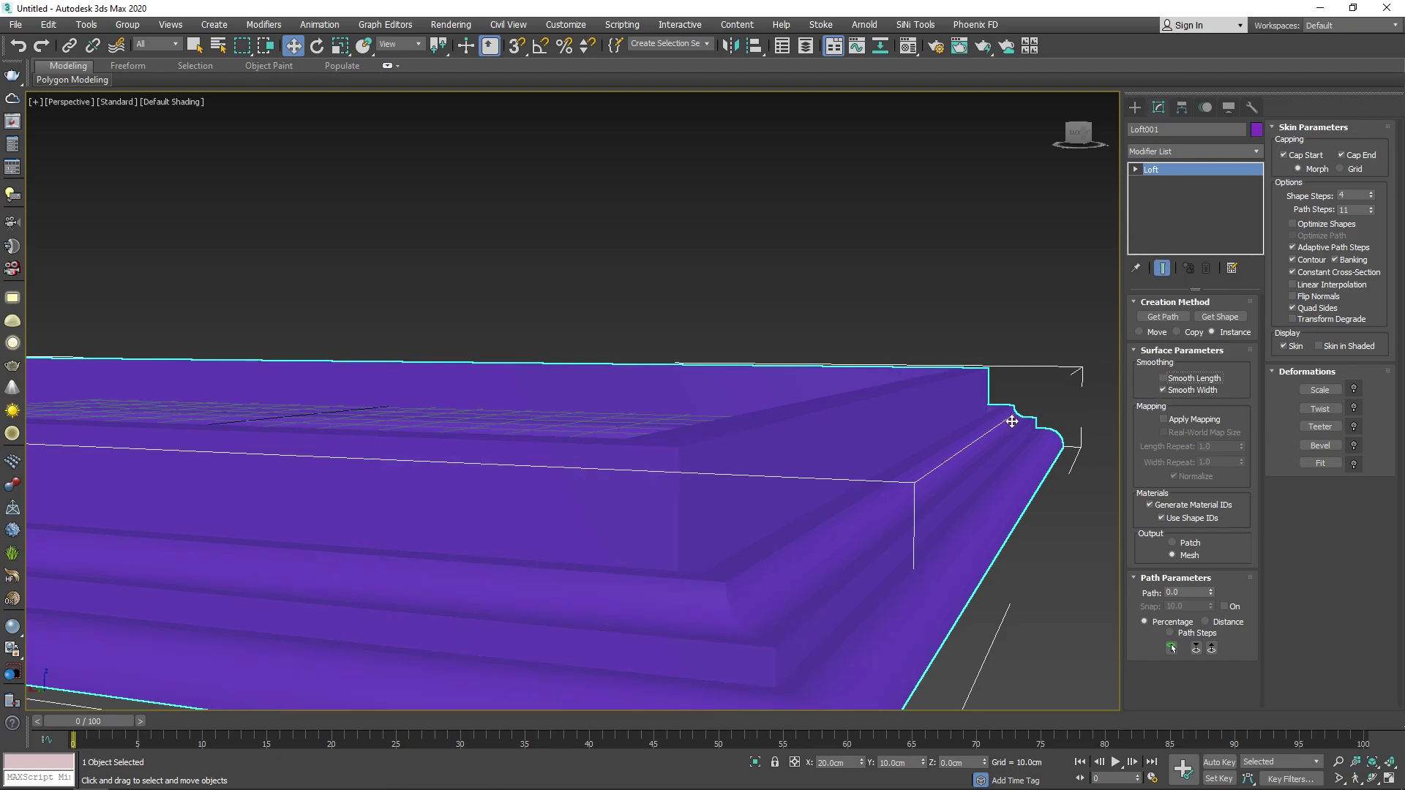
pyautogui.click(1057, 98)
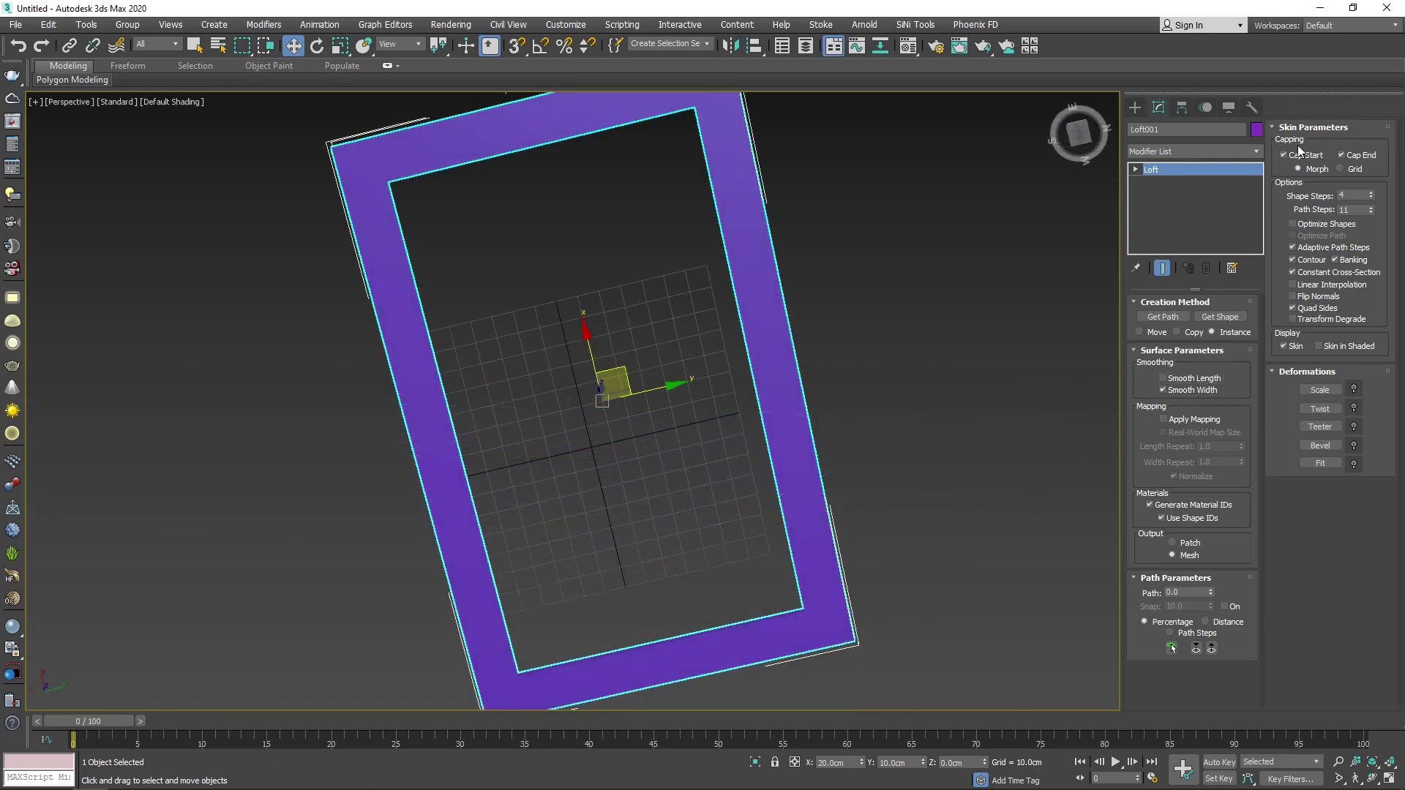
# Step: Draw a Box footprint inside the frame in Top view, thin in height from Front view
pyautogui.click(1136, 109)
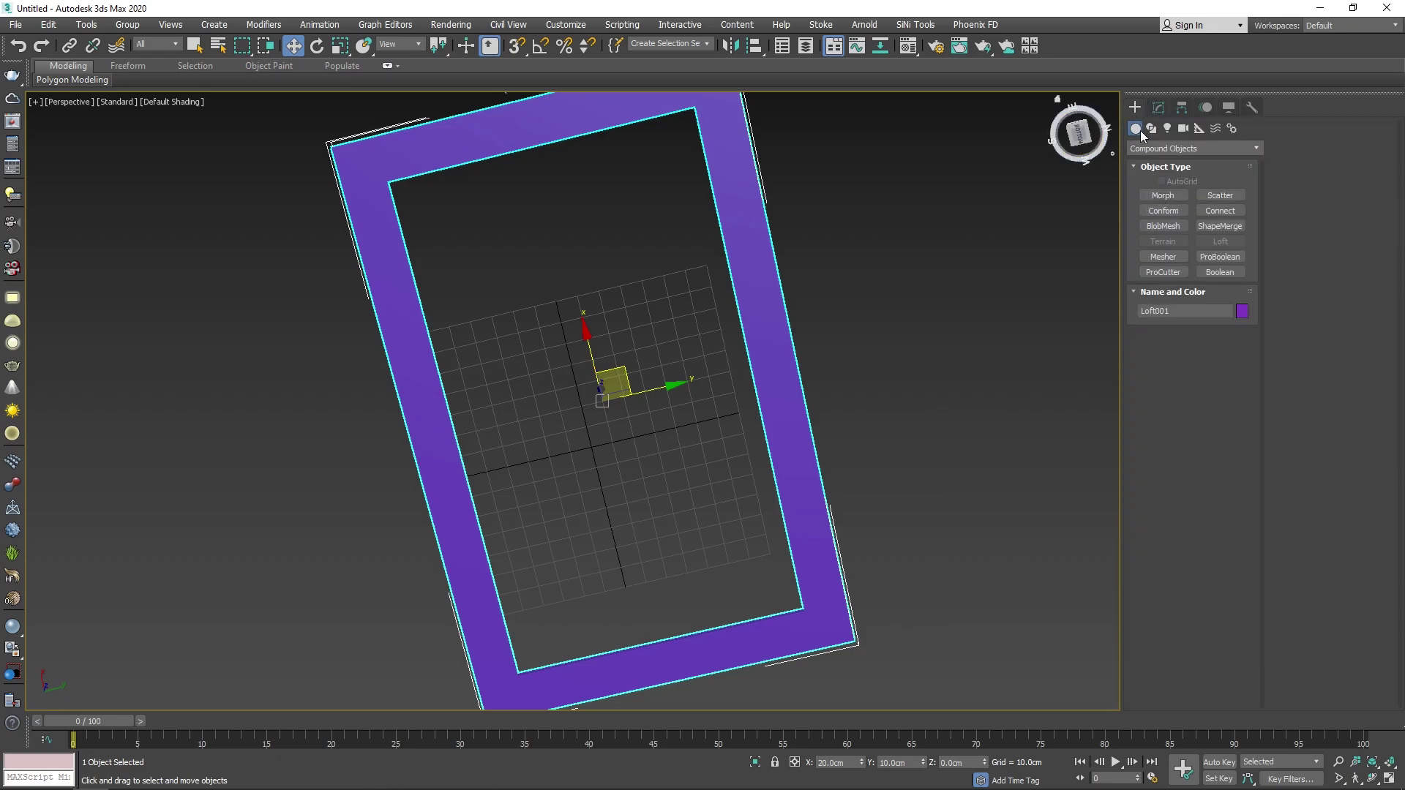
pyautogui.click(1171, 148)
pyautogui.click(1140, 164)
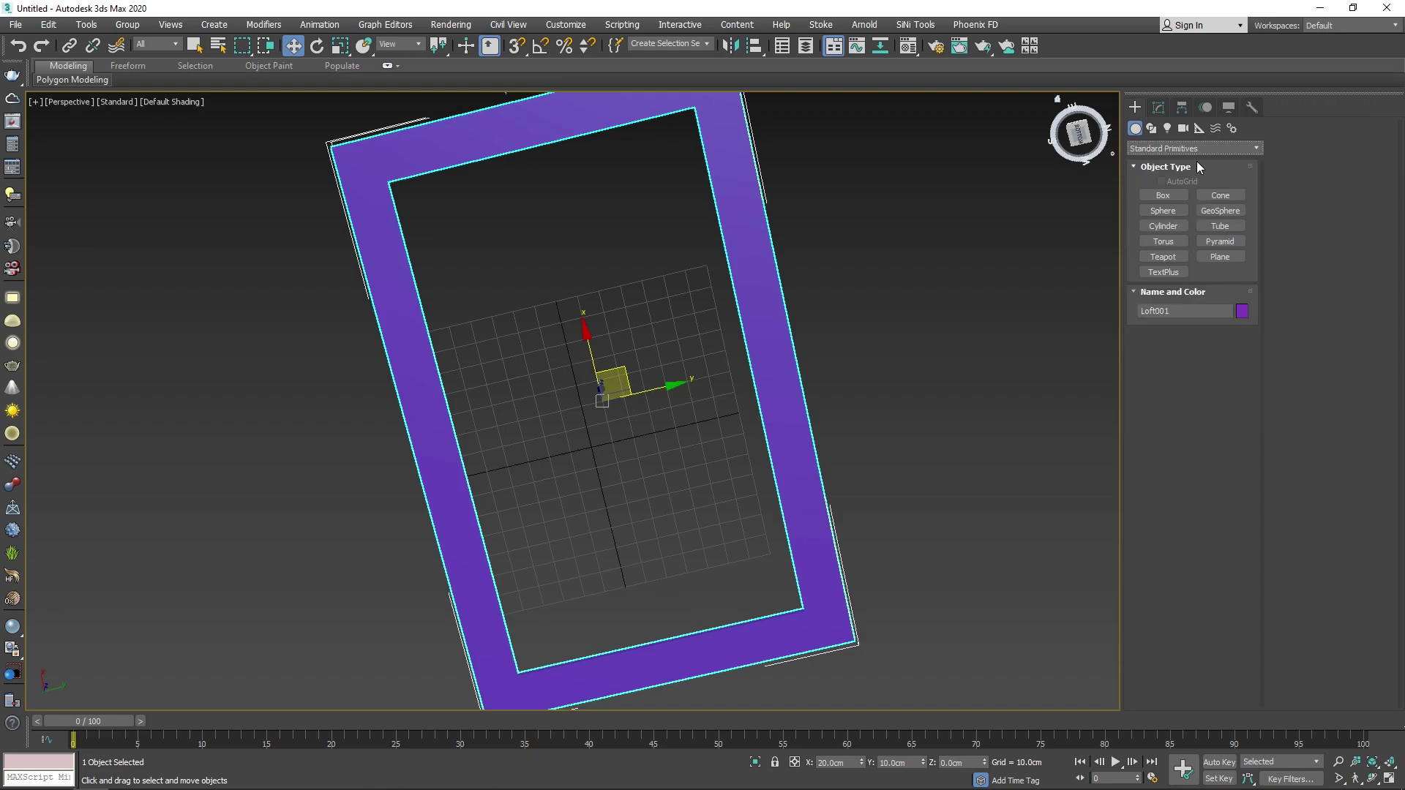
pyautogui.click(1163, 196)
pyautogui.press('t')
pyautogui.moveTo(377, 212); pyautogui.dragTo(927, 543)
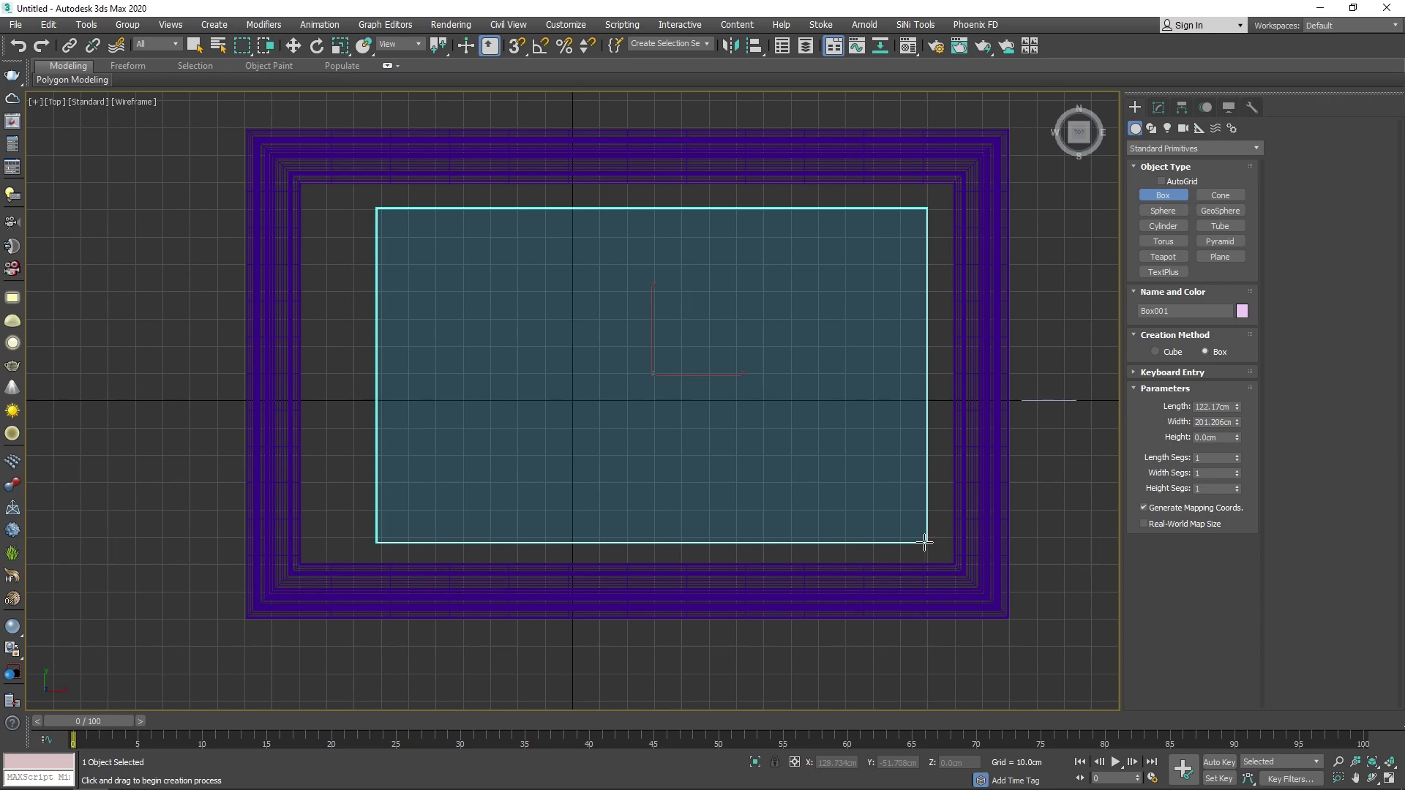
pyautogui.press('f')
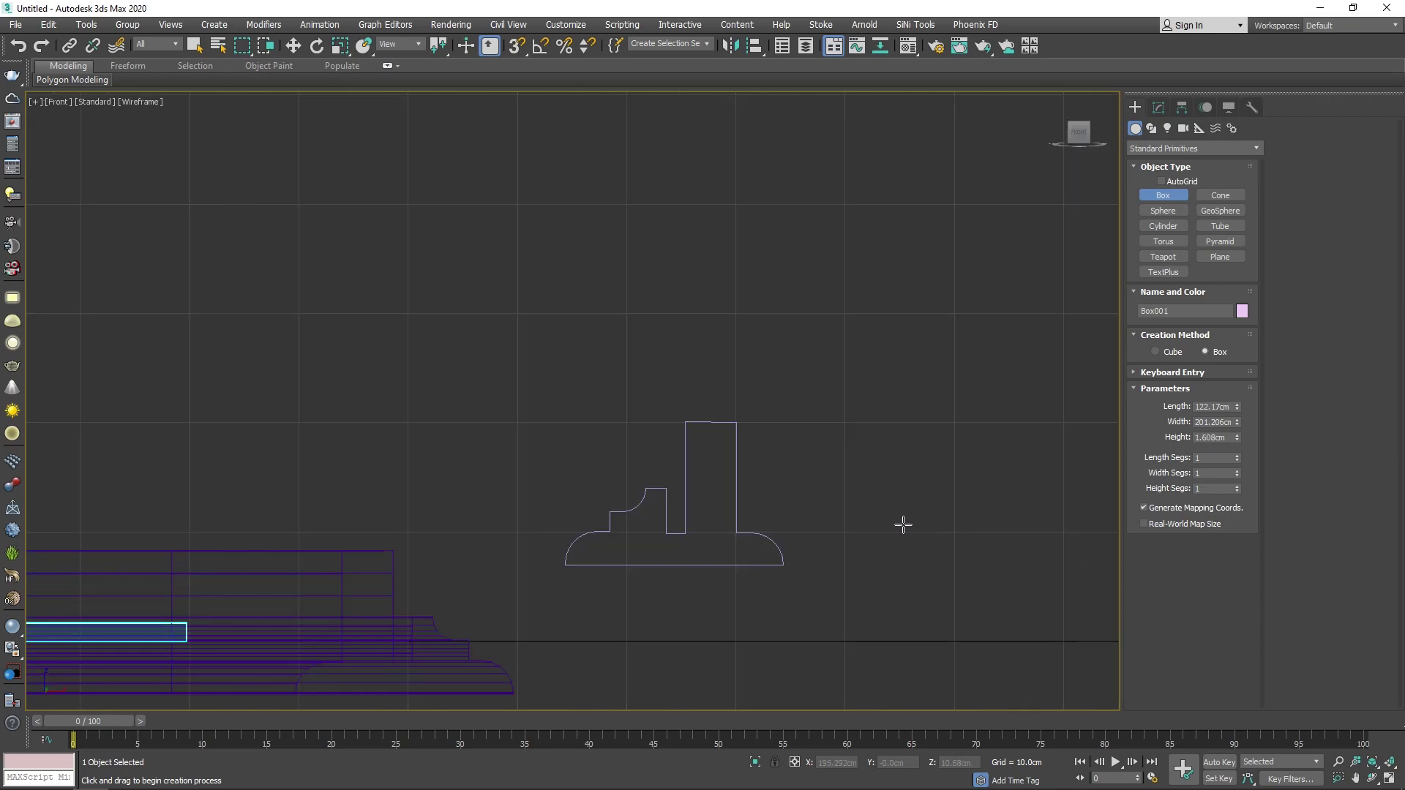
pyautogui.click(754, 422)
# Step: Create a small cylinder near the board's top-left corner and set its height in Front view
pyautogui.press('p')
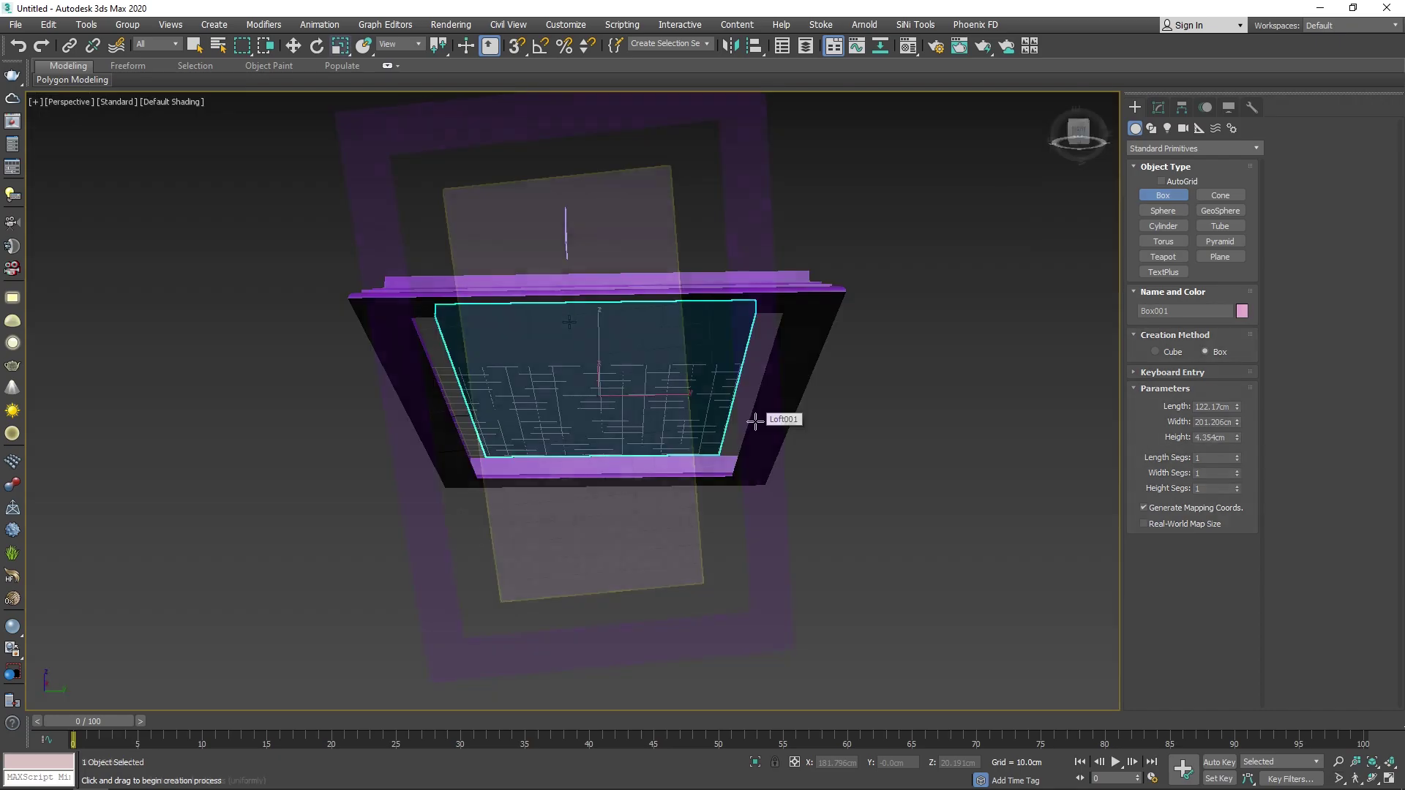
pyautogui.press('r')
pyautogui.press('t')
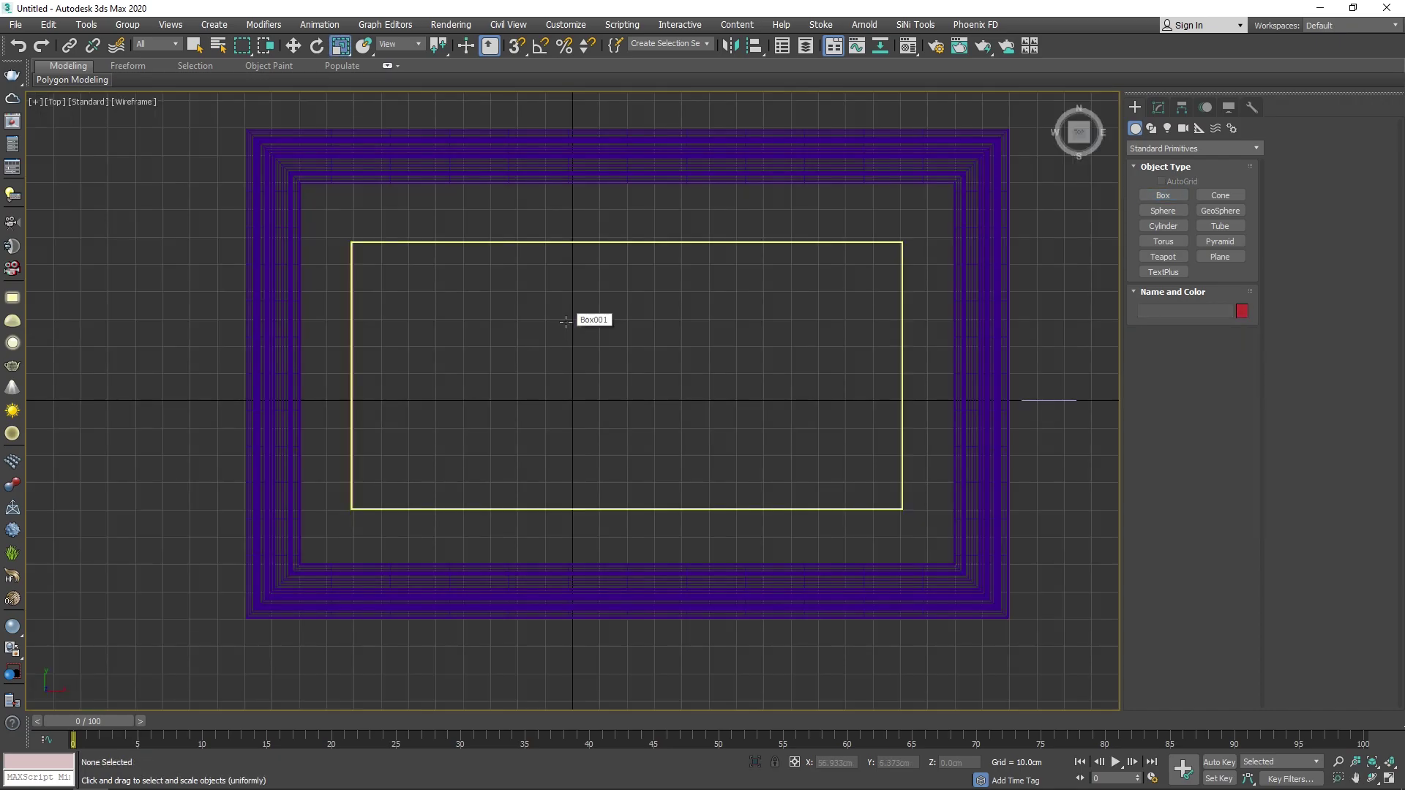
pyautogui.click(1163, 225)
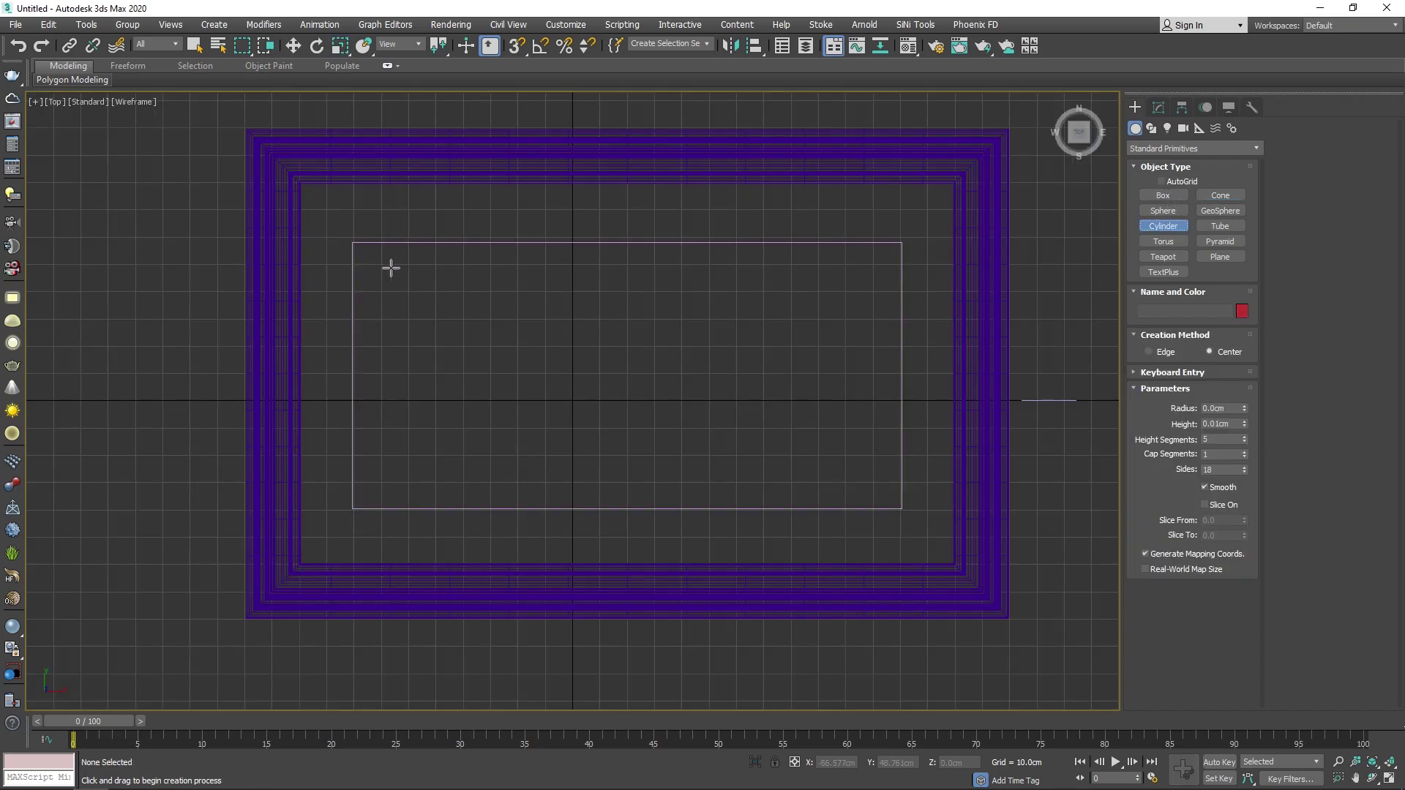
pyautogui.moveTo(390, 268); pyautogui.dragTo(398, 272)
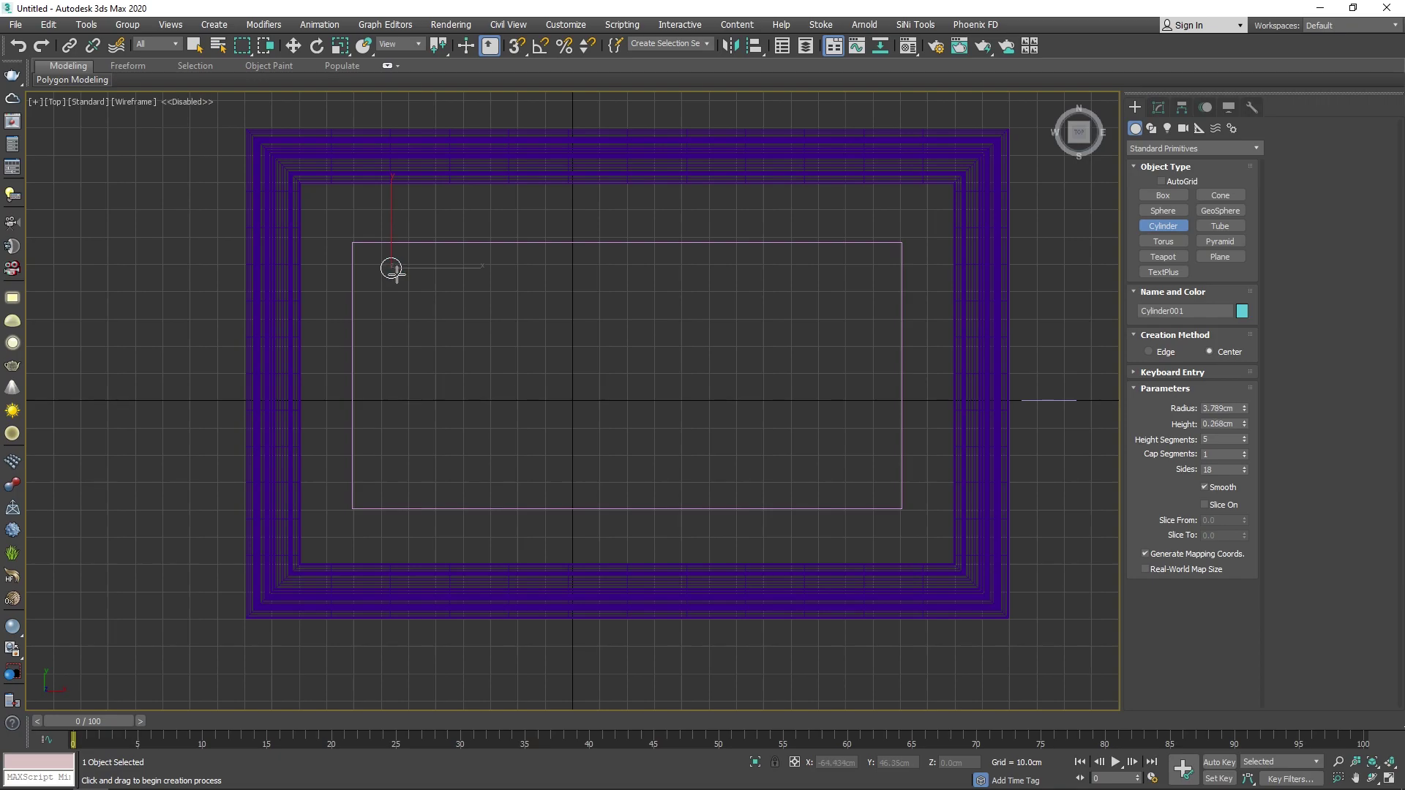
pyautogui.press('f')
pyautogui.scroll(-5, 437, 199)
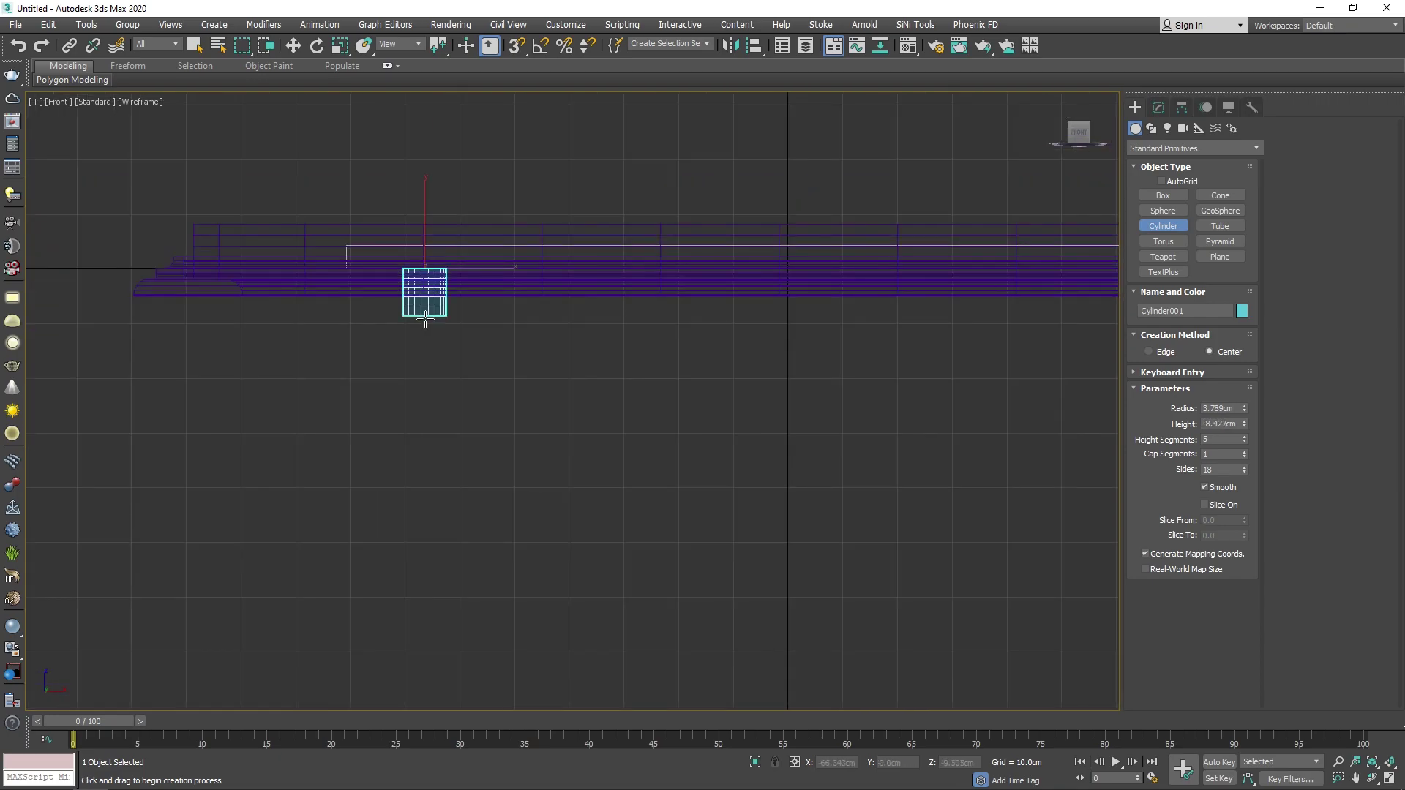
pyautogui.click(495, 182)
# Step: Frame the cylinder in Top view and raise its Sides to 30
pyautogui.press('r')
pyautogui.press('p')
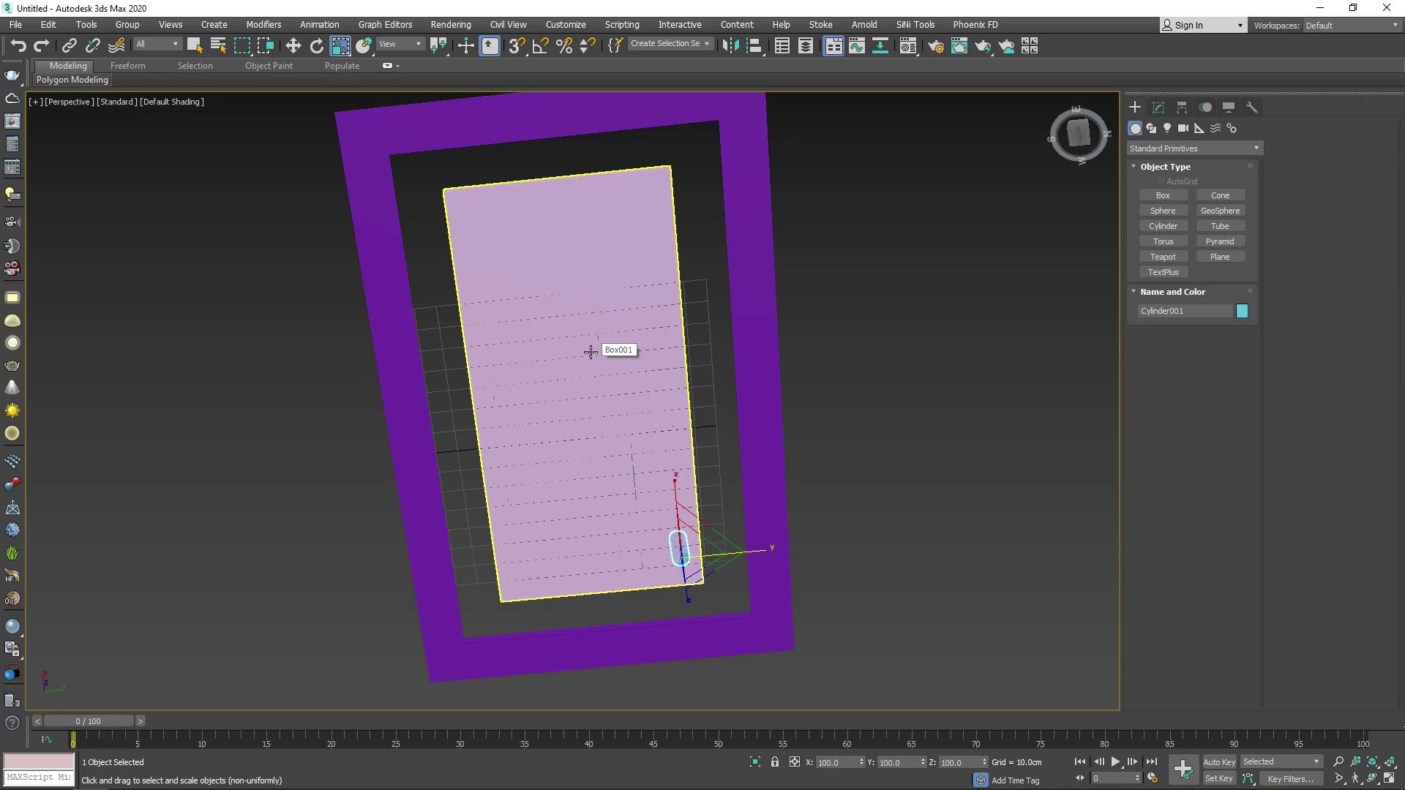
pyautogui.press('t')
pyautogui.press('z')
pyautogui.scroll(-5, 499, 328)
pyautogui.scroll(-3, 499, 327)
pyautogui.press('w')
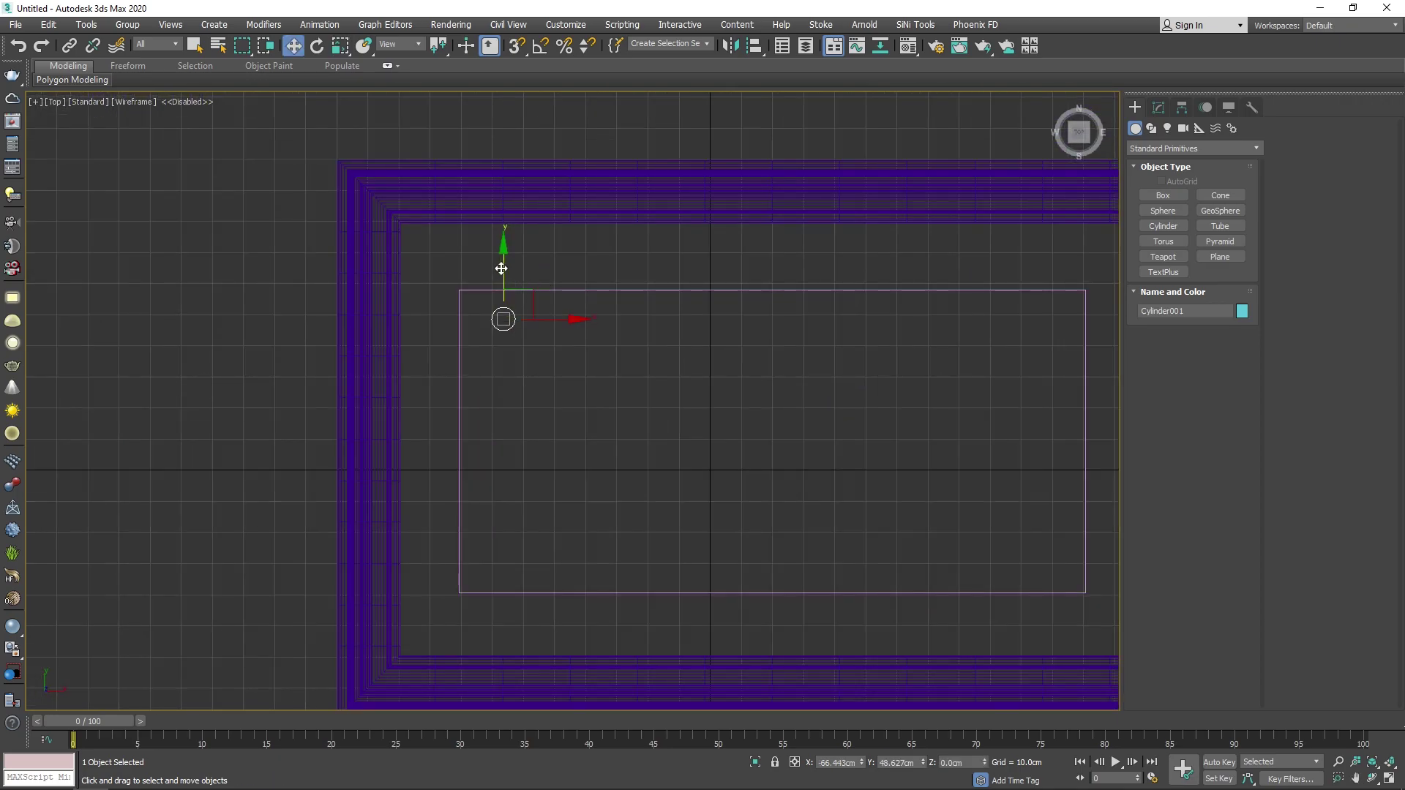
pyautogui.click(1158, 107)
pyautogui.press('z')
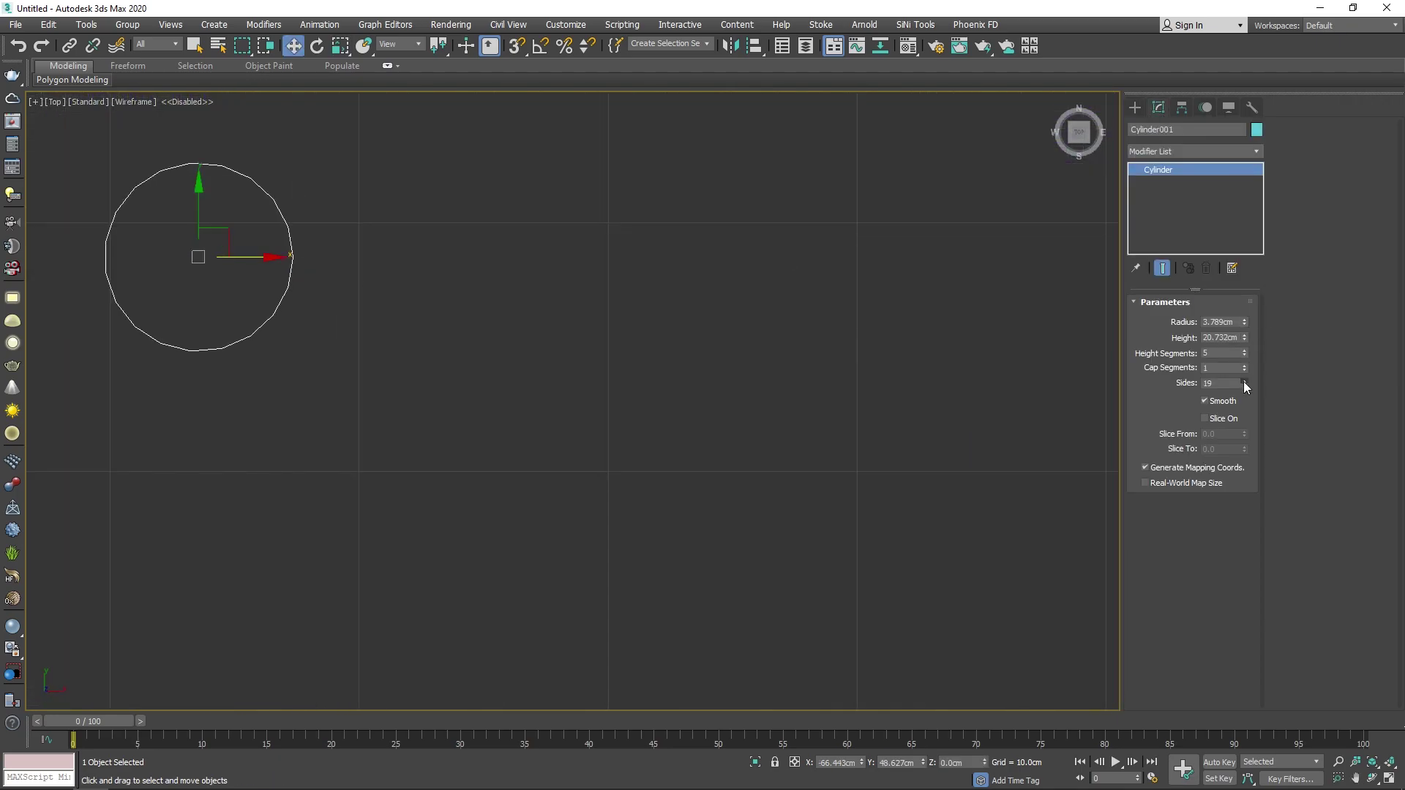
pyautogui.moveTo(1244, 383); pyautogui.dragTo(1244, 366)
pyautogui.scroll(-5, 326, 219)
pyautogui.scroll(3, 325, 220)
# Step: Shift-clone the cylinder down, then both to the right, giving four corner cylinders
pyautogui.moveTo(326, 190)
pyautogui.keyDown('shift'); pyautogui.mouseDown()
pyautogui.moveTo(337, 539)
pyautogui.moveTo(301, 531)
pyautogui.mouseUp(); pyautogui.keyUp('shift')
pyautogui.press('Return')
pyautogui.scroll(-2, 324, 312)
pyautogui.keyDown('shift'); pyautogui.moveTo(366, 402); pyautogui.dragTo(903, 401); pyautogui.keyUp('shift')
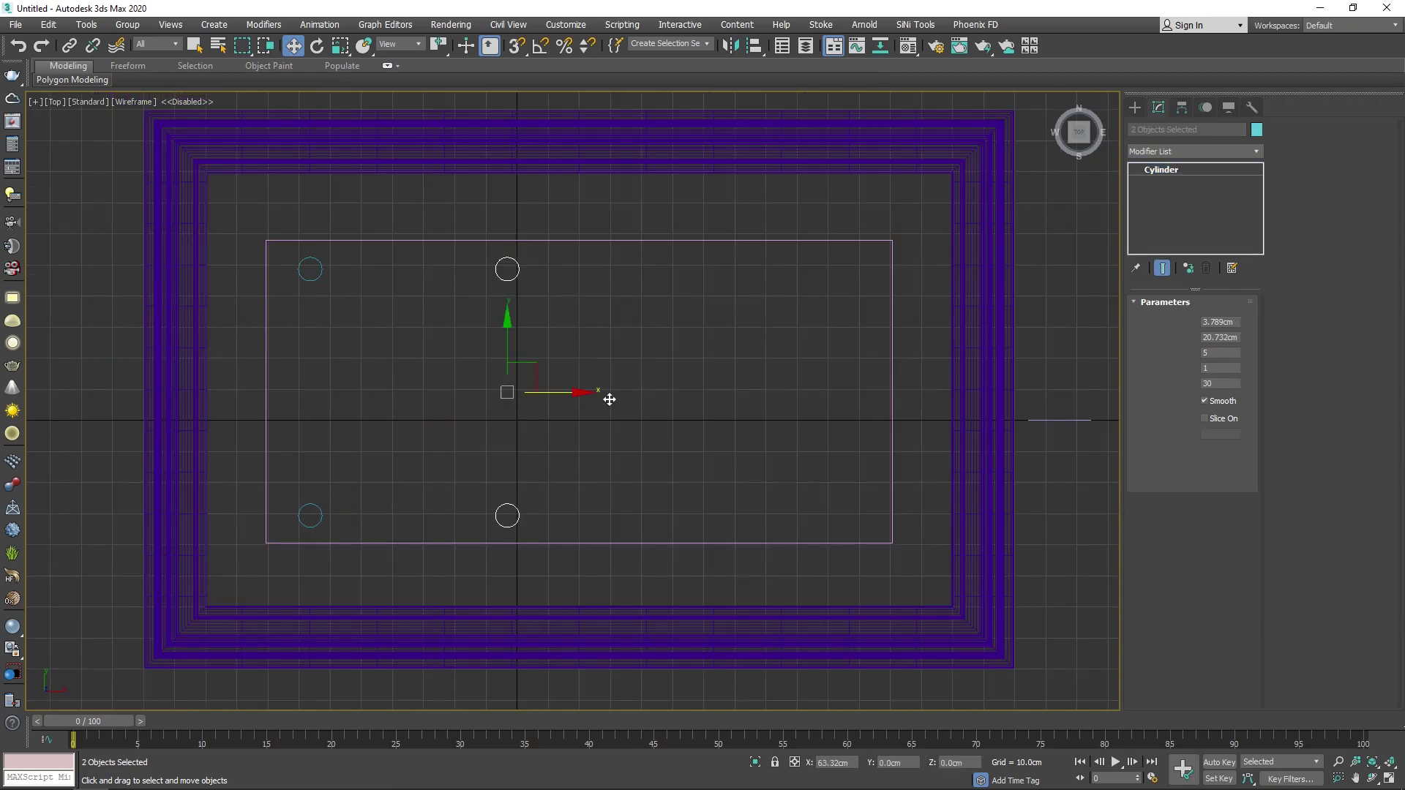
pyautogui.press('Return')
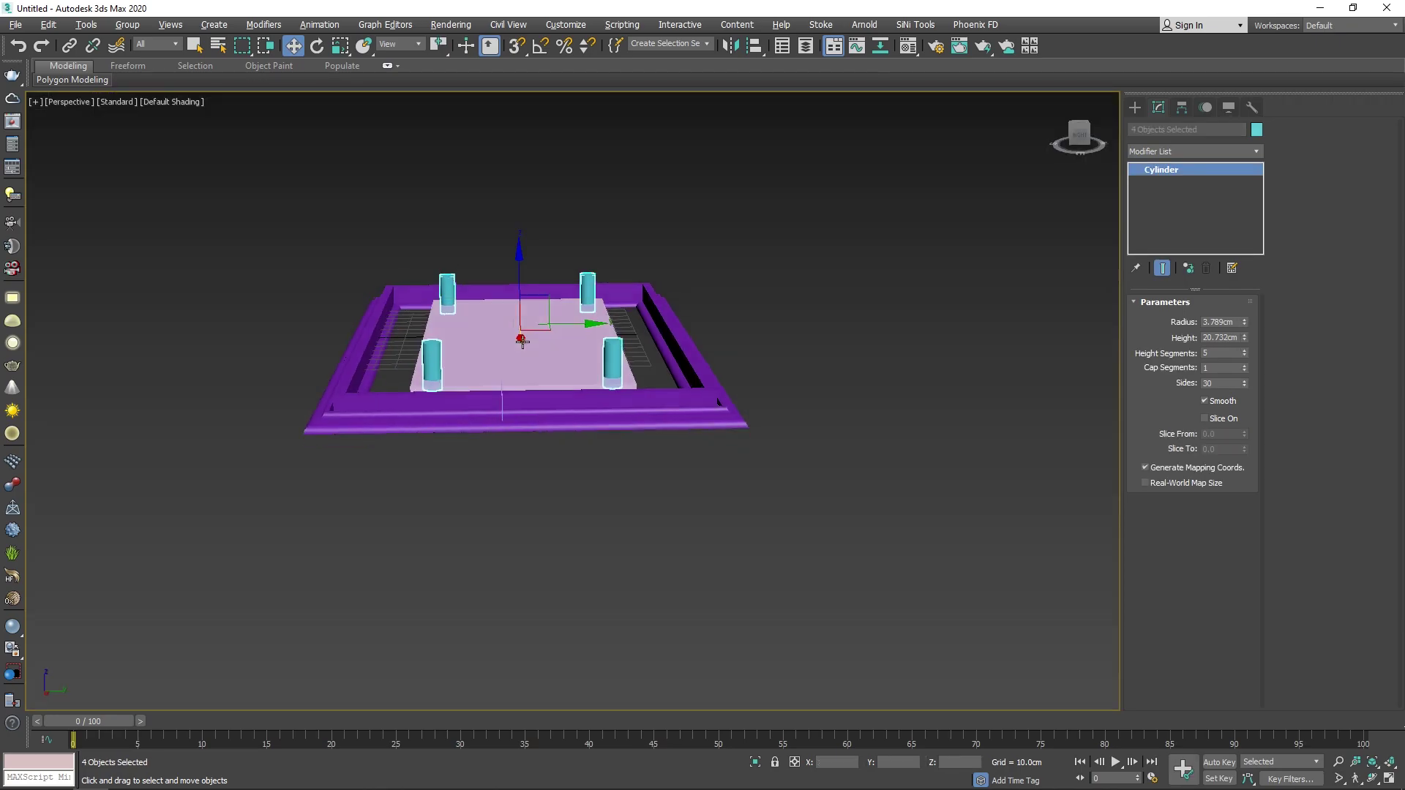
pyautogui.moveTo(522, 330)
pyautogui.keyDown('alt'); pyautogui.mouseDown(button='middle')
pyautogui.moveTo(522, 279)
pyautogui.moveTo(926, 281)
pyautogui.mouseUp(button='middle'); pyautogui.keyUp('alt')
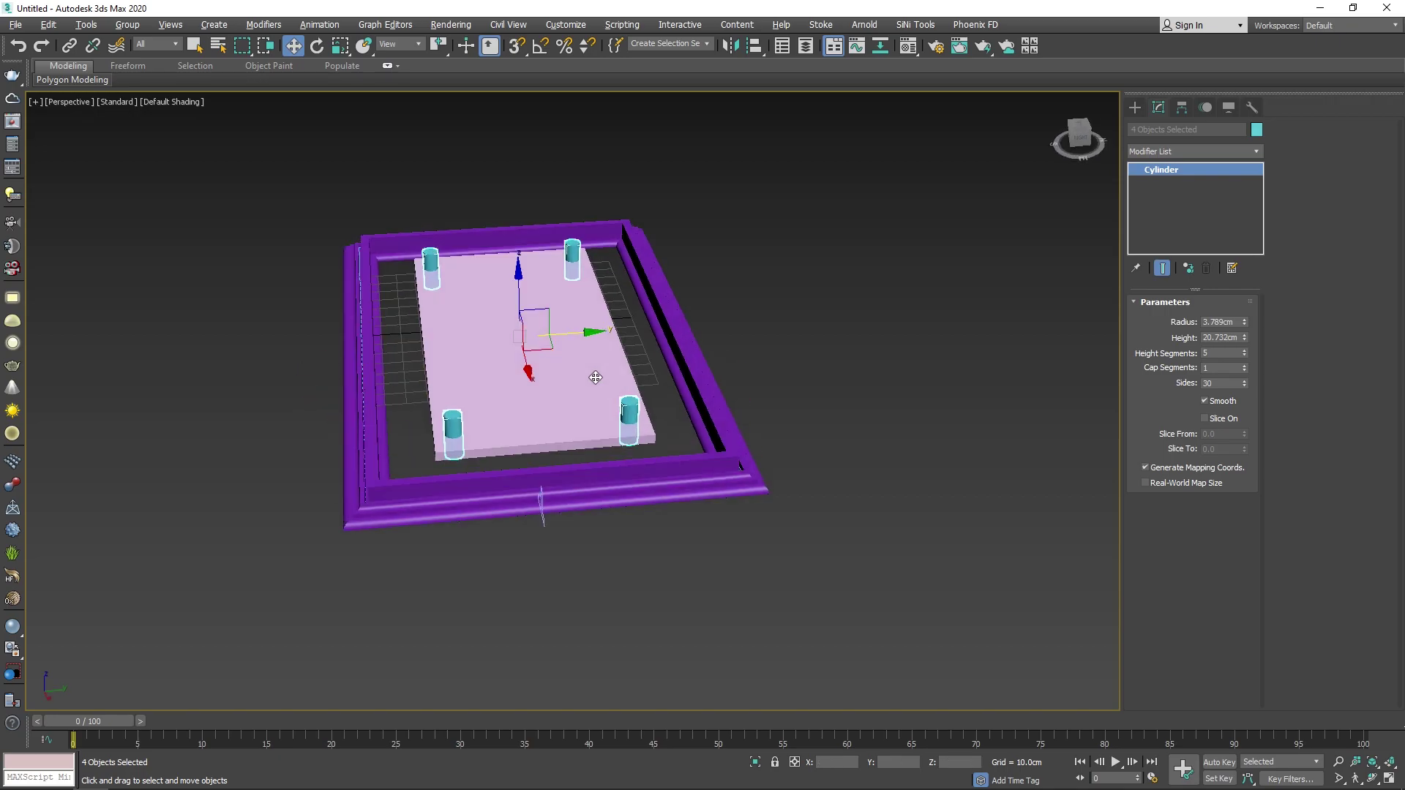
pyautogui.scroll(2, 926, 281)
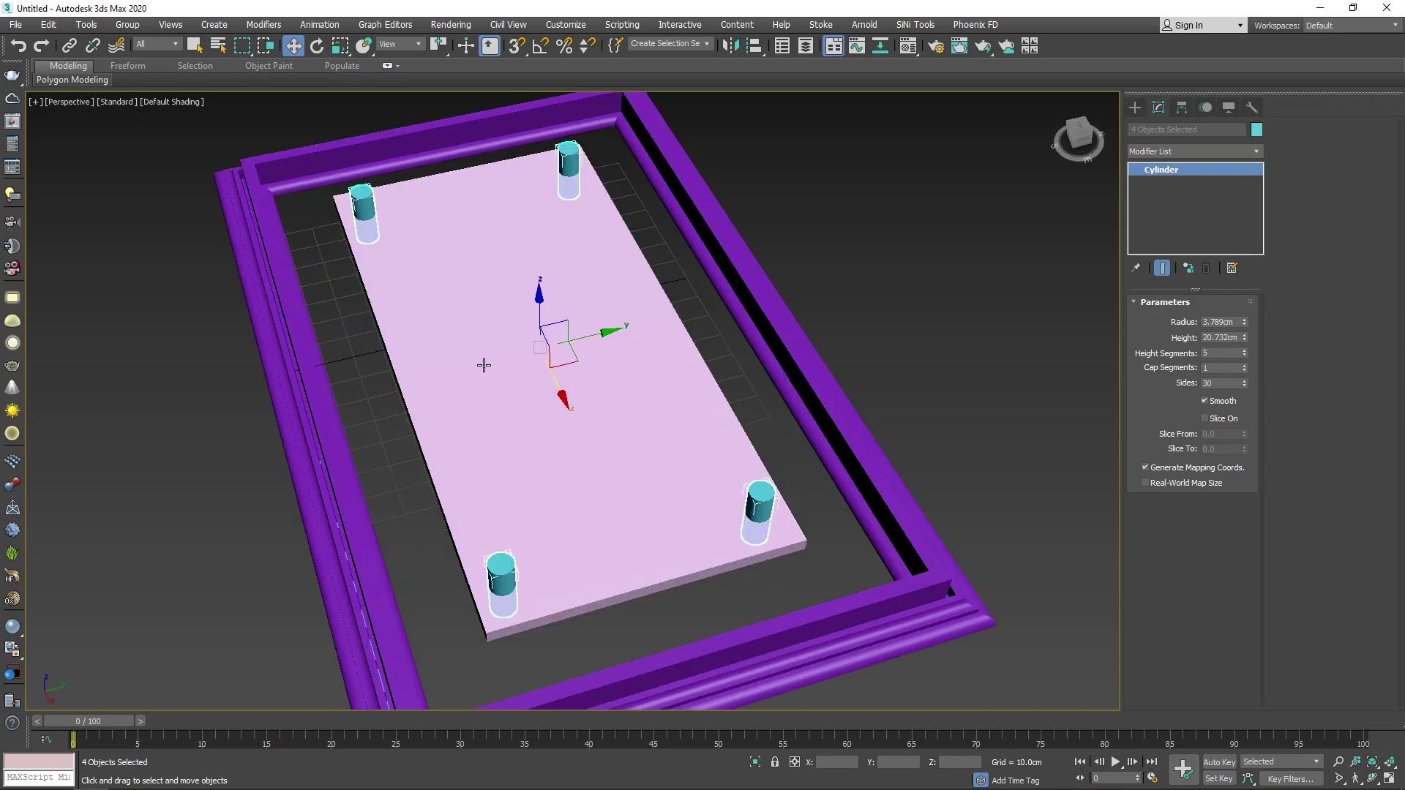
# Step: Subtract all four cylinders from the board with a ProBoolean
pyautogui.click(919, 274)
pyautogui.click(521, 383)
pyautogui.click(1134, 107)
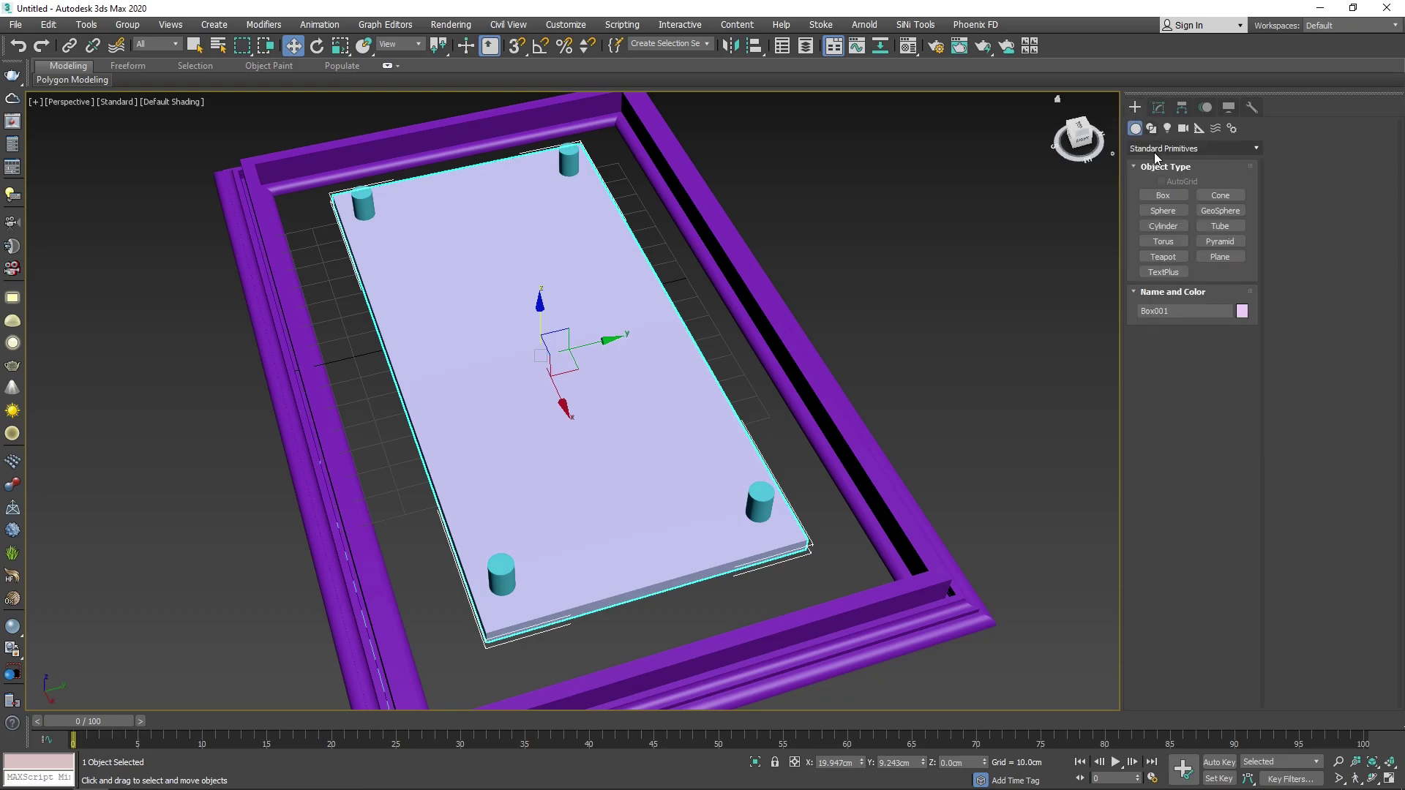
pyautogui.click(1151, 149)
pyautogui.click(1147, 192)
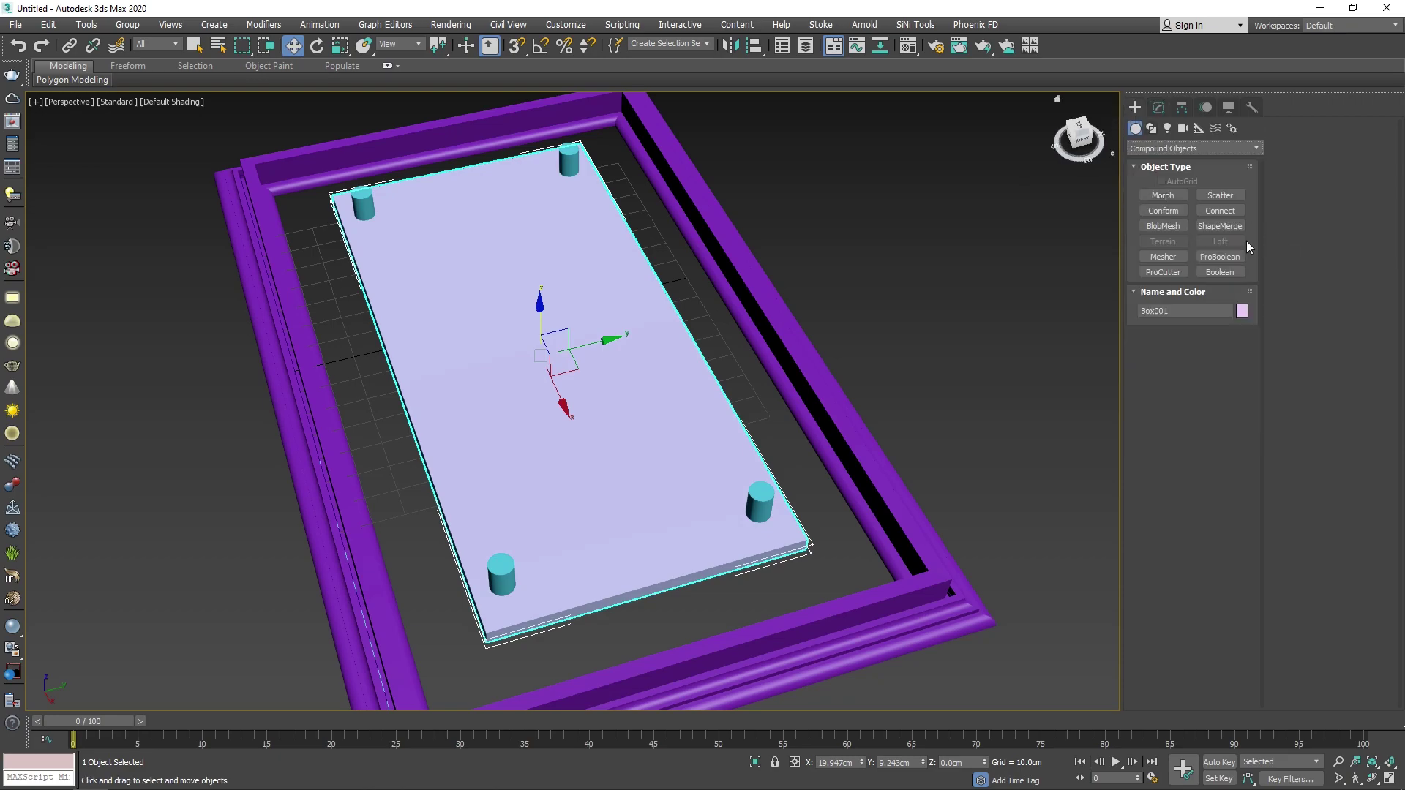
pyautogui.click(1216, 256)
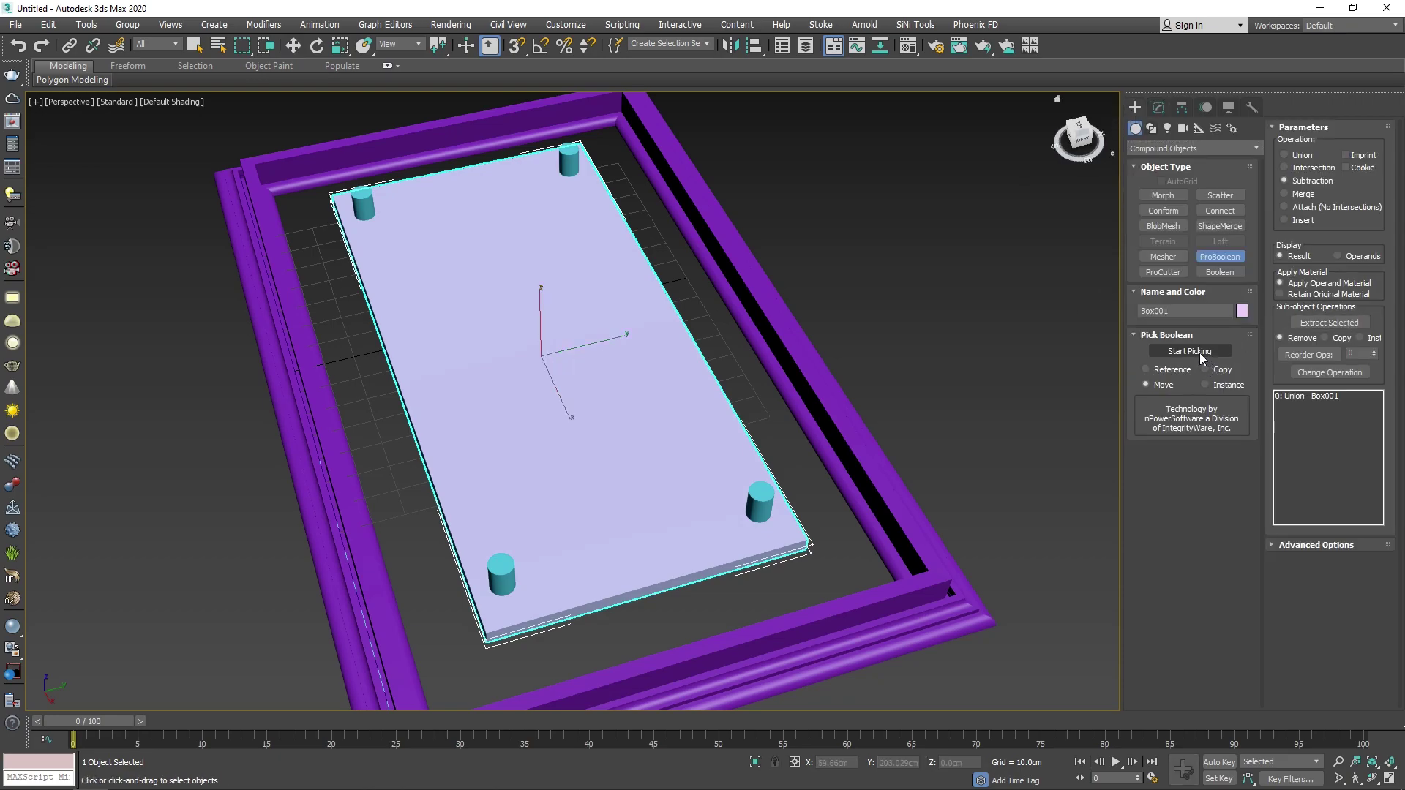
pyautogui.click(1200, 357)
pyautogui.click(763, 499)
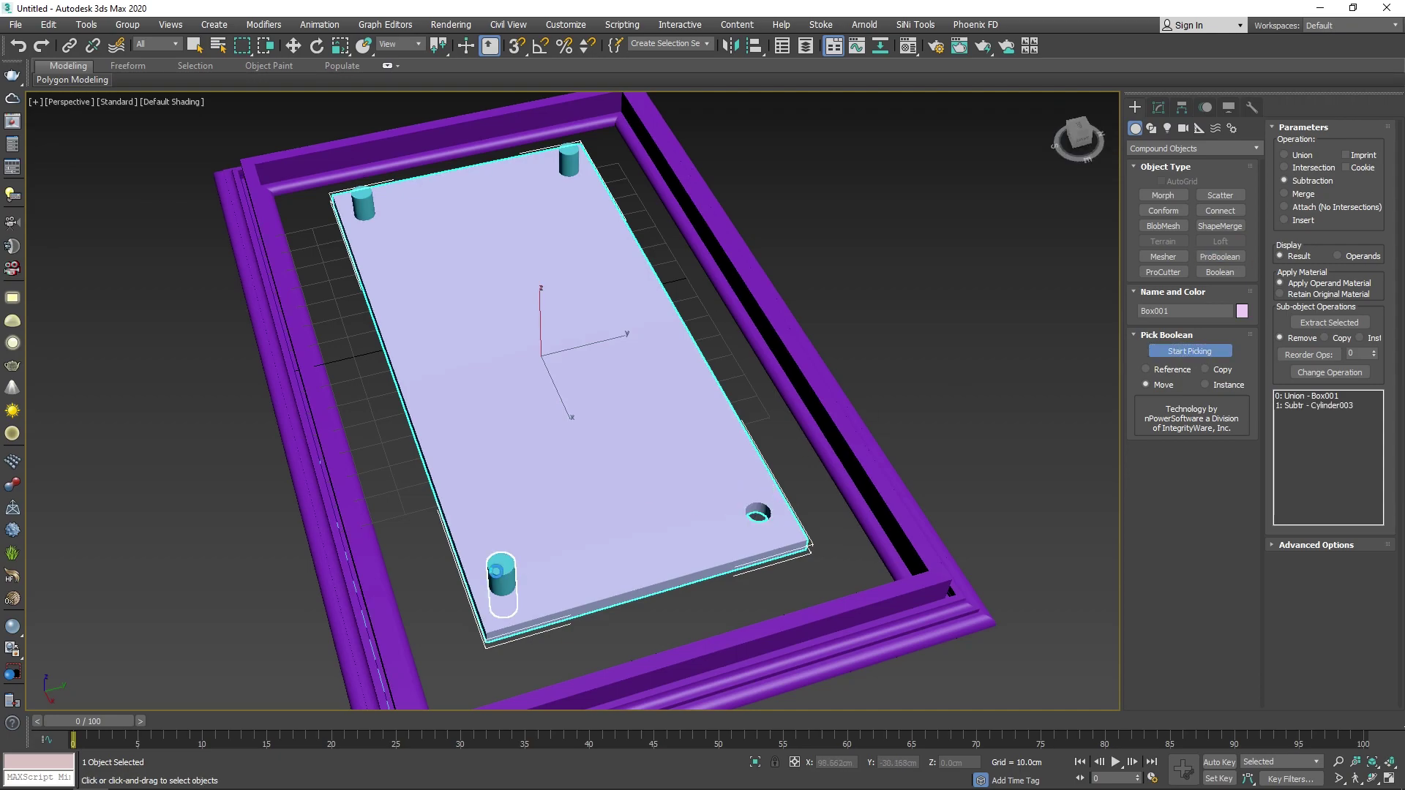
pyautogui.click(497, 570)
pyautogui.click(359, 209)
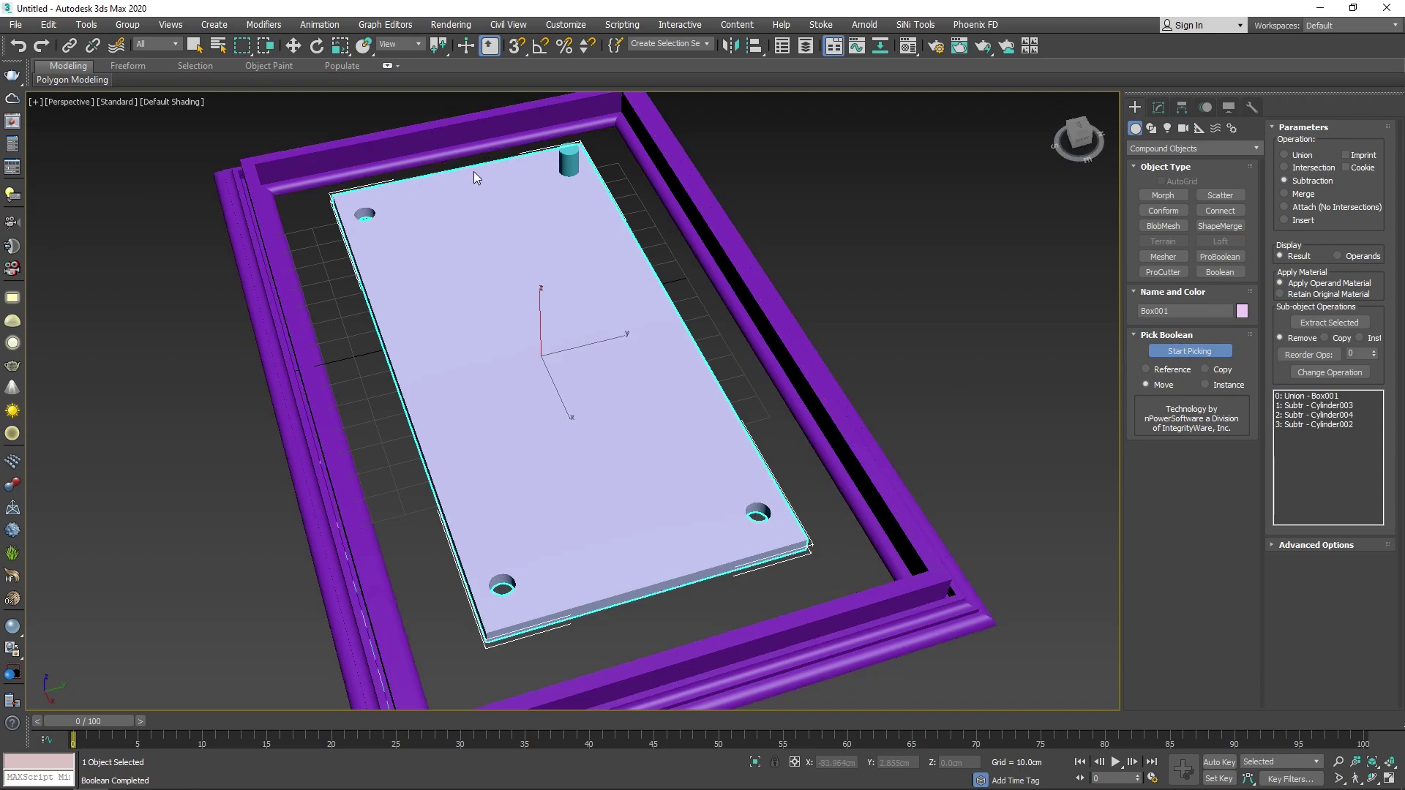
pyautogui.click(565, 158)
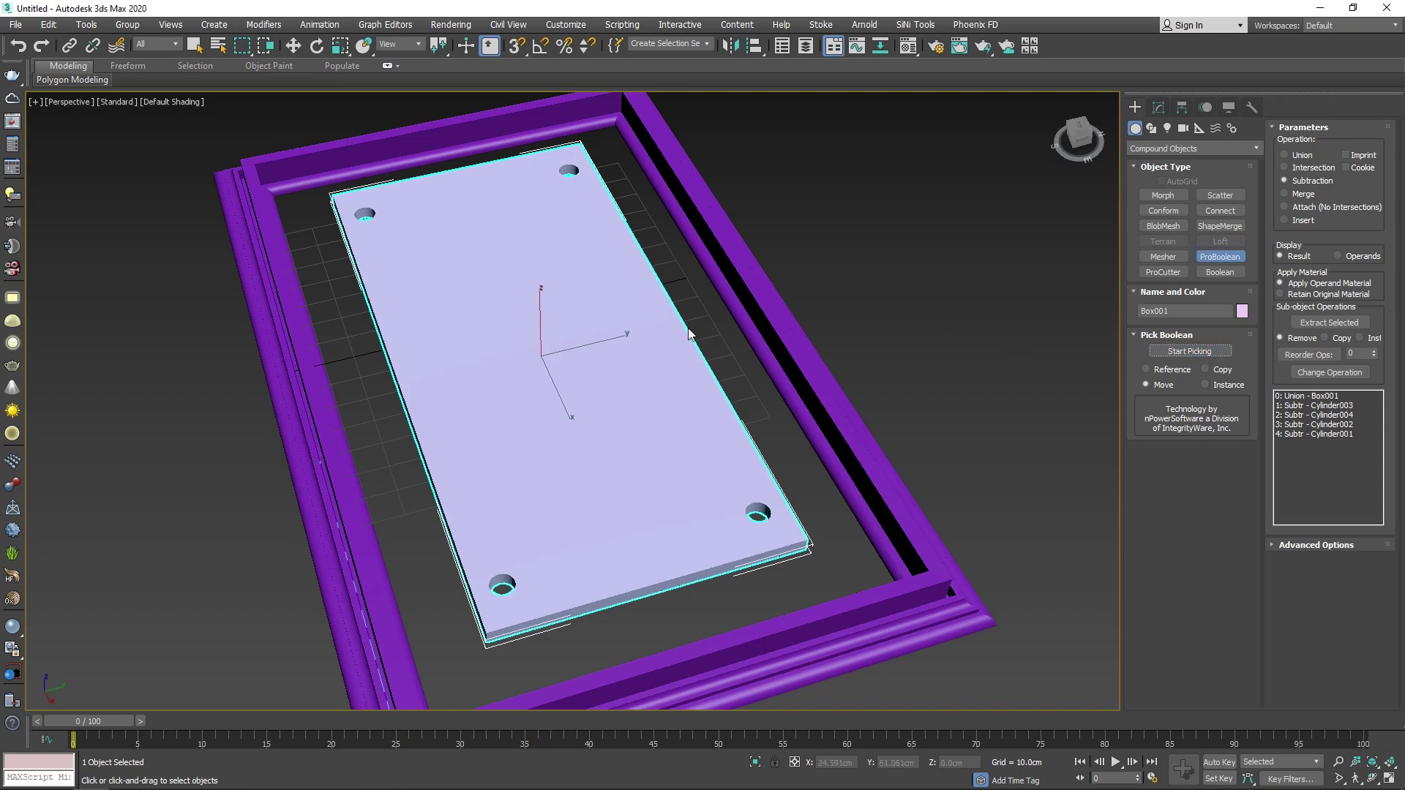
# Step: Convert the holed board to Editable Poly and orbit to a top-down view
pyautogui.press('w')
pyautogui.rightClick(550, 254)
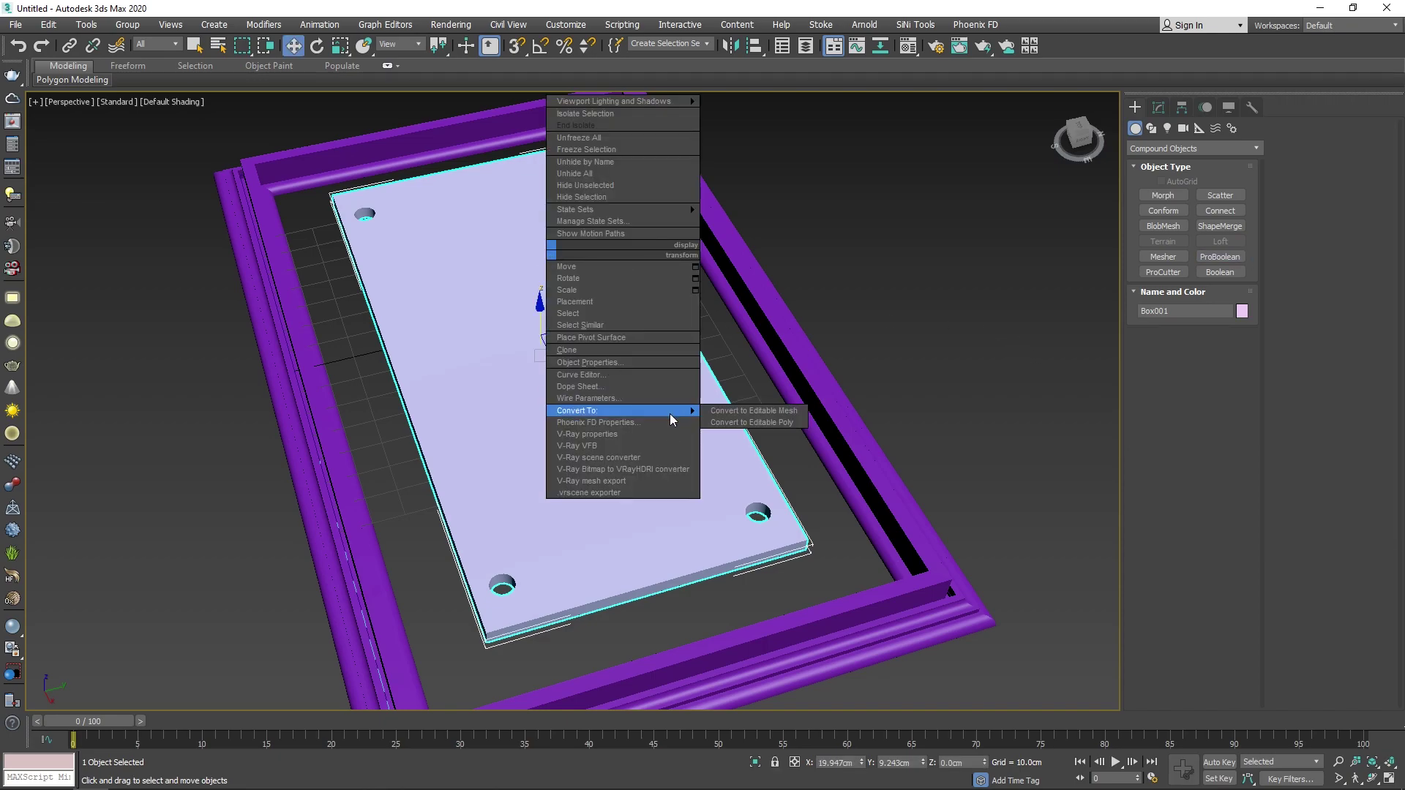
pyautogui.click(748, 423)
pyautogui.moveTo(727, 416)
pyautogui.keyDown('alt'); pyautogui.mouseDown(button='middle')
pyautogui.moveTo(656, 308)
pyautogui.moveTo(659, 238)
pyautogui.moveTo(740, 405)
pyautogui.moveTo(728, 390)
pyautogui.moveTo(722, 427)
pyautogui.moveTo(618, 360)
pyautogui.mouseUp(button='middle'); pyautogui.keyUp('alt')
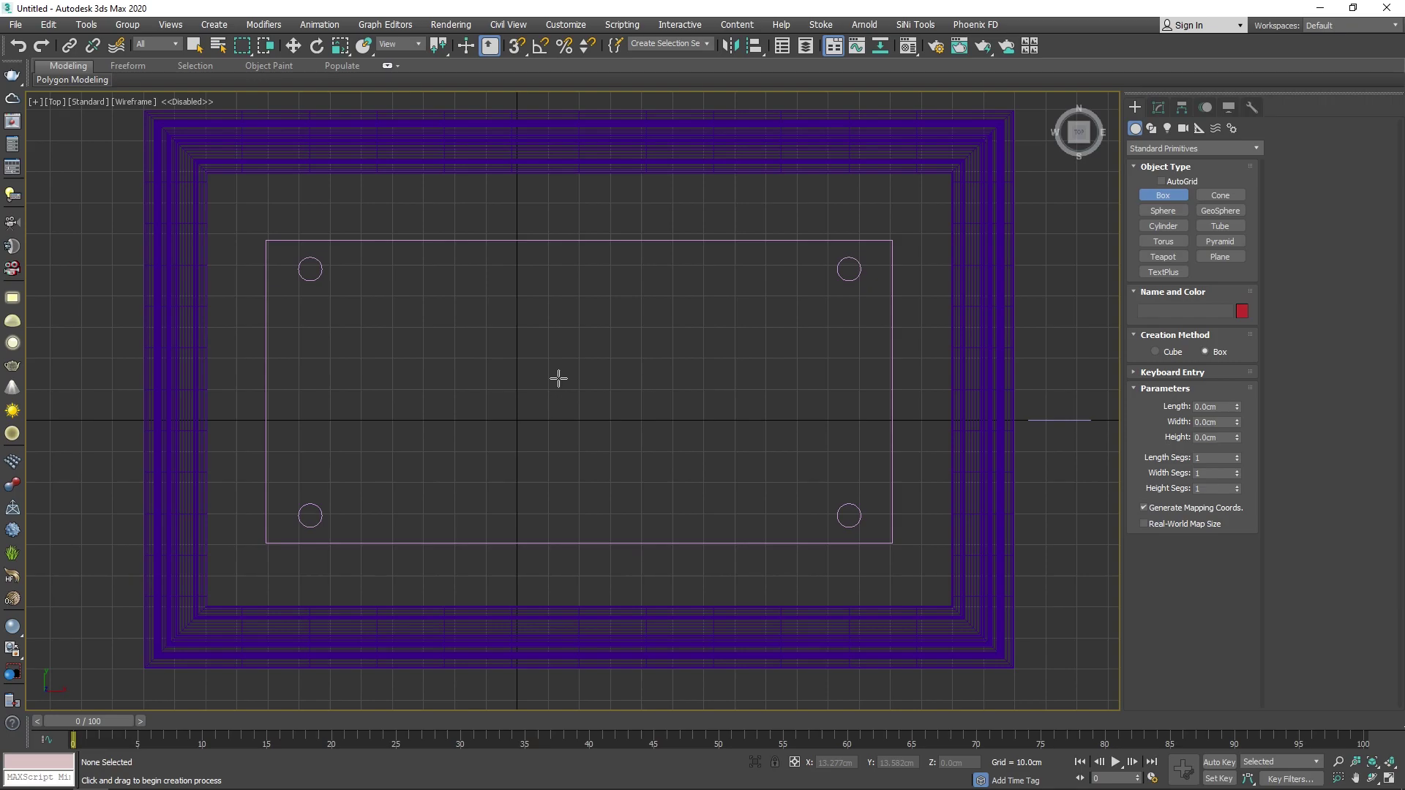
# Step: Place an 'M' text shape on the backing board and nudge it into position
pyautogui.click(1151, 128)
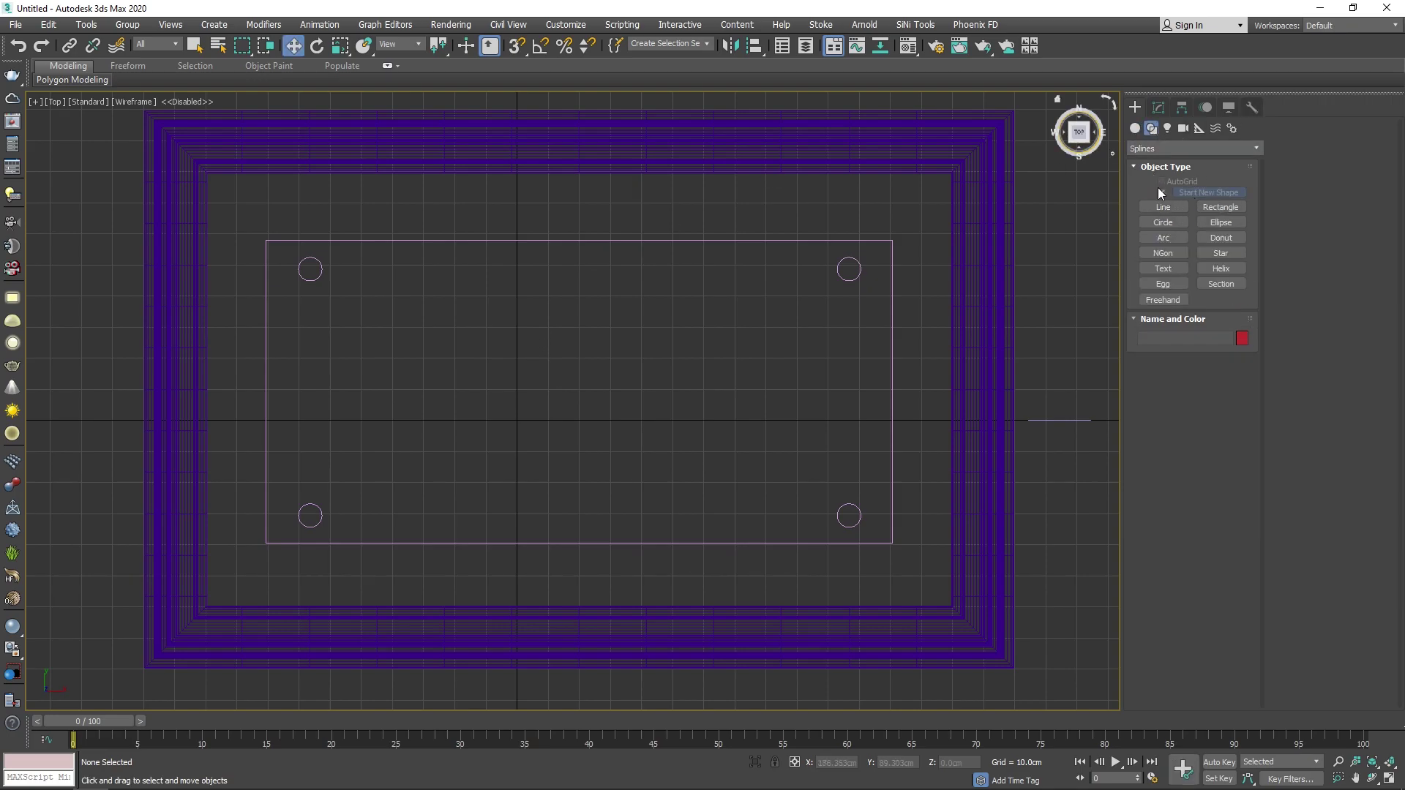
pyautogui.click(1184, 269)
pyautogui.click(582, 398)
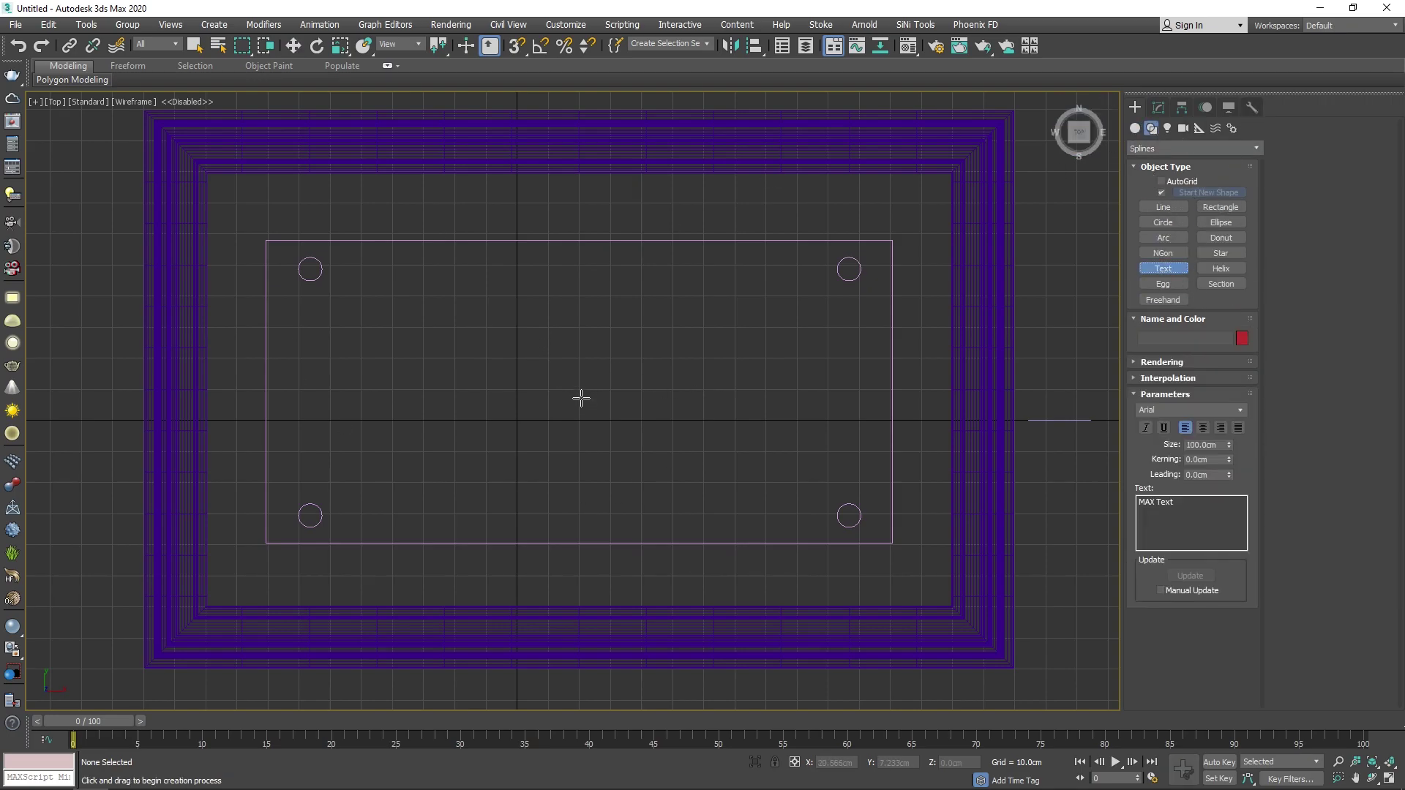
pyautogui.scroll(-2, 546, 397)
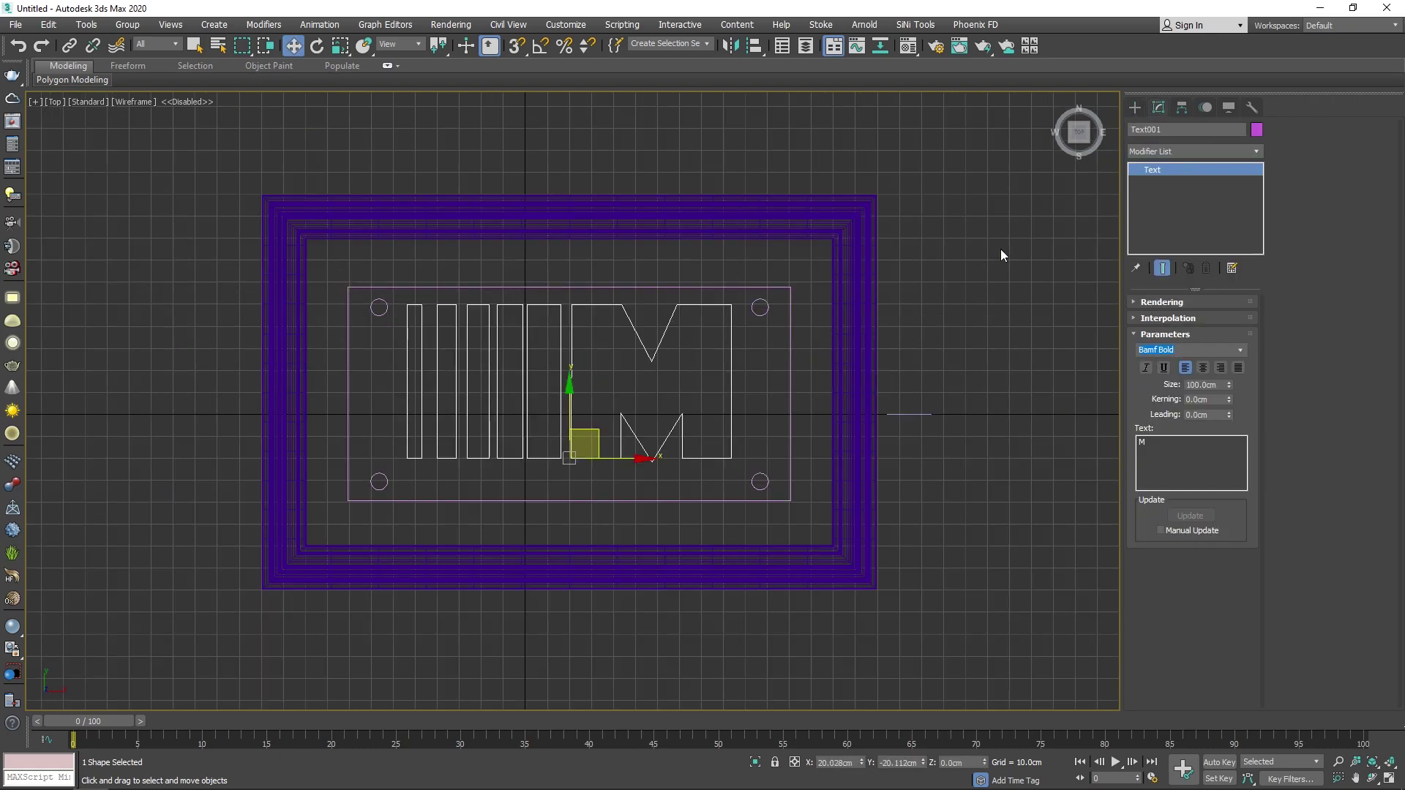
pyautogui.moveTo(594, 443); pyautogui.dragTo(592, 440)
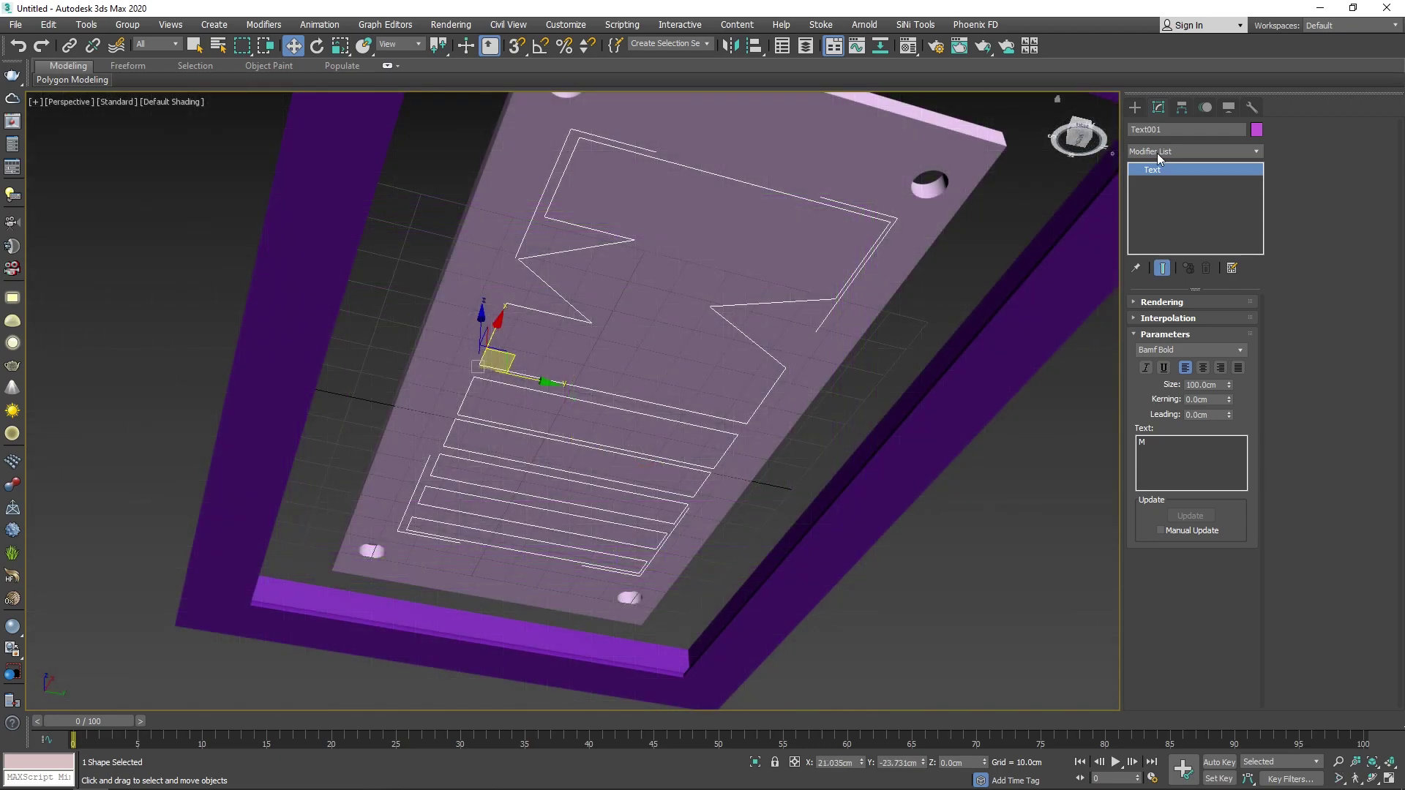
# Step: Extrude the M text 38.5 cm deep and sink it down into the board
pyautogui.click(1157, 152)
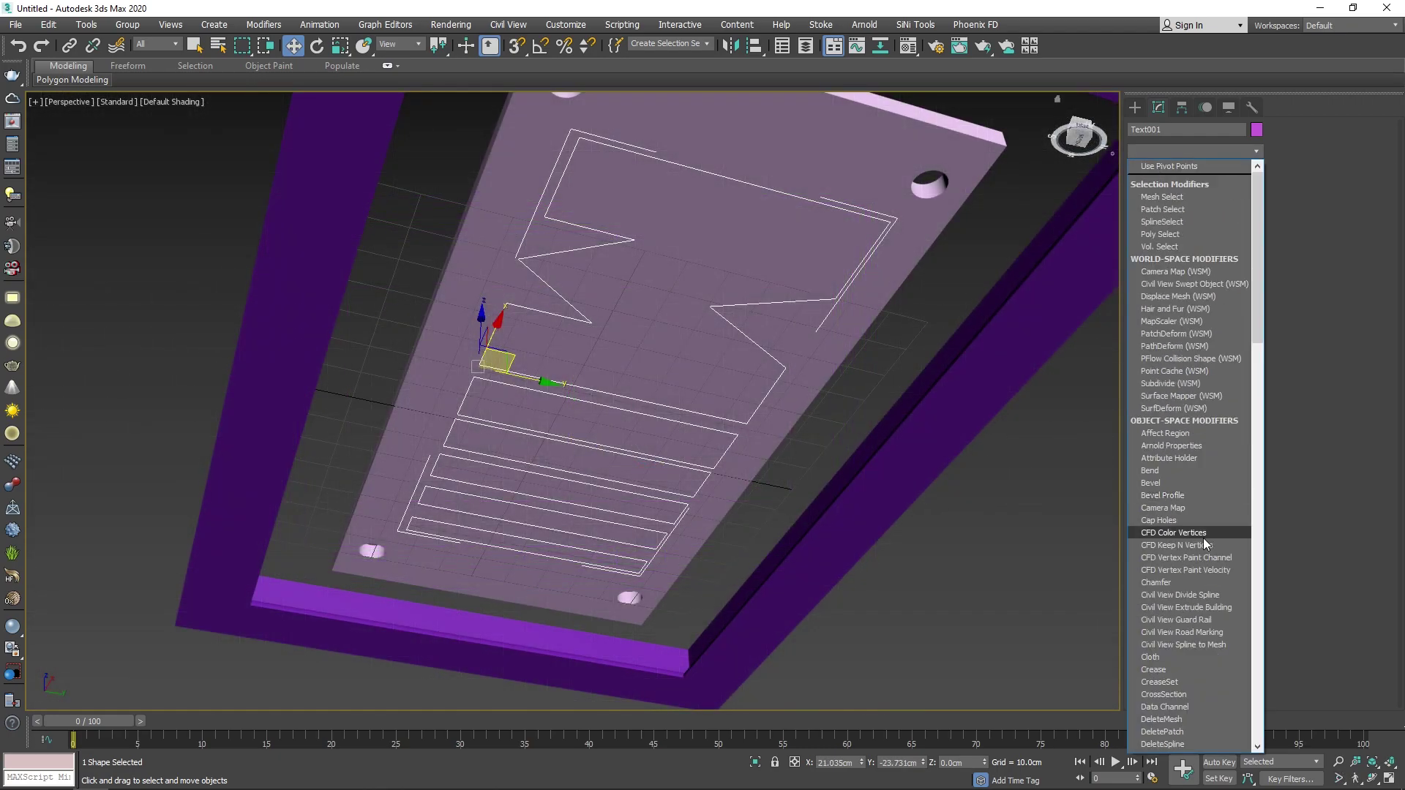
pyautogui.scroll(-15, 1203, 542)
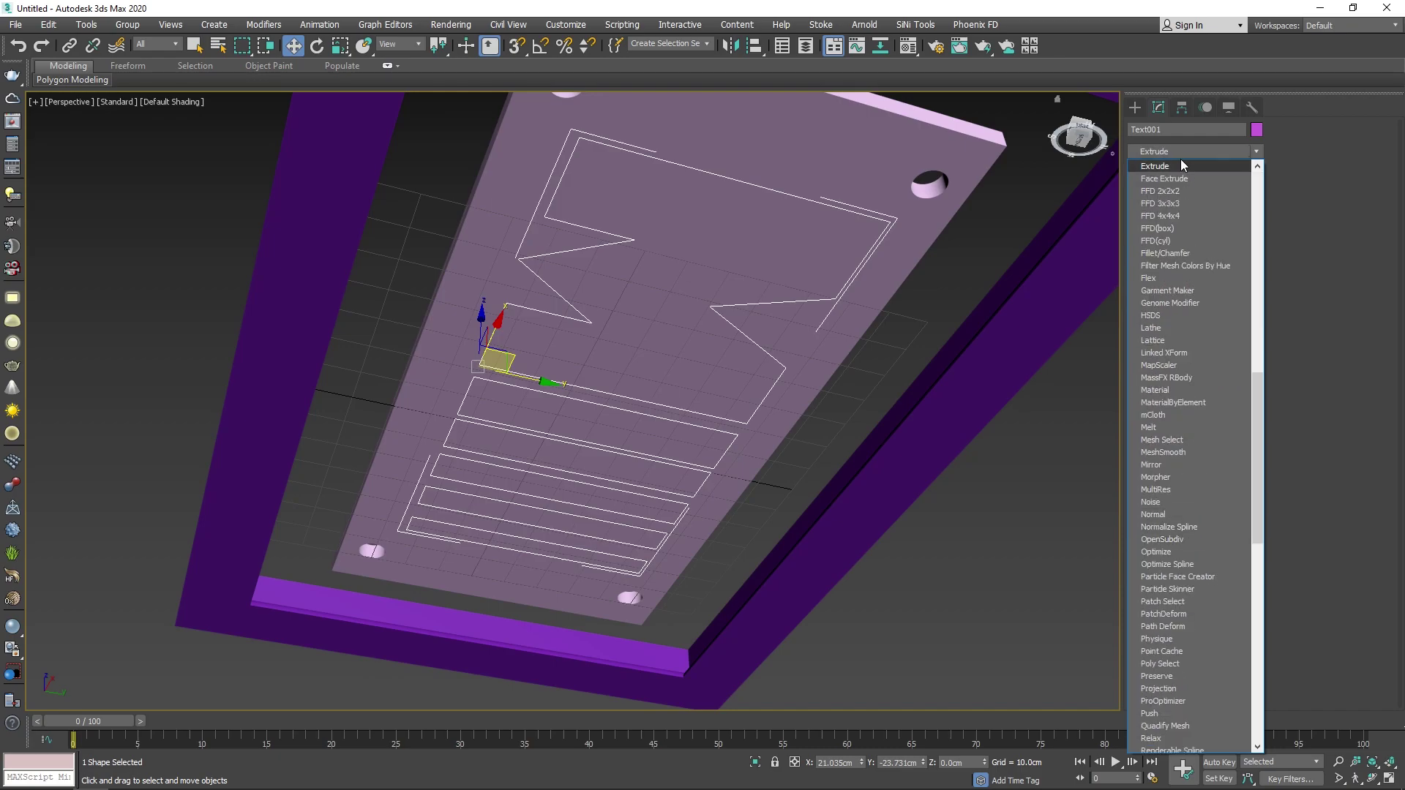
pyautogui.click(1155, 168)
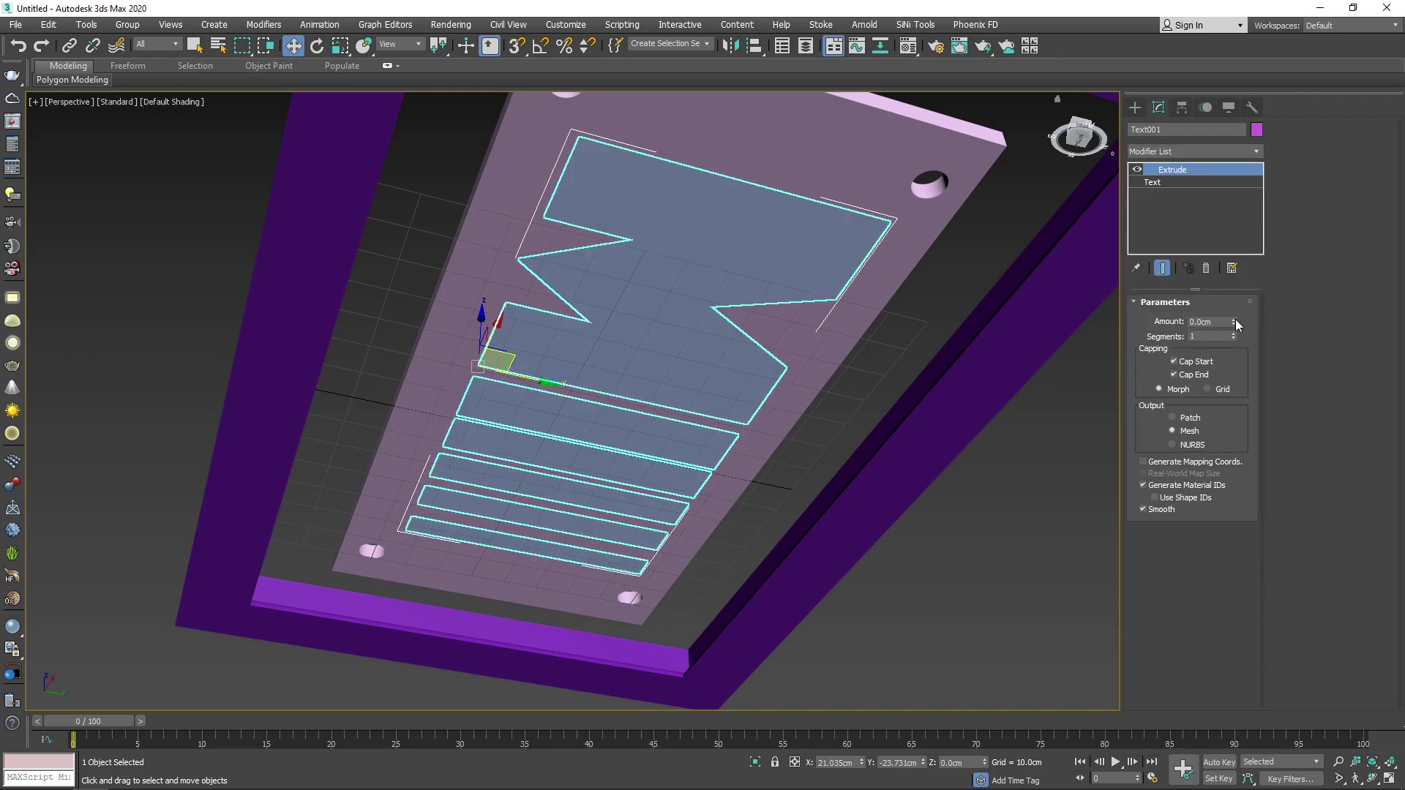
pyautogui.moveTo(1235, 322); pyautogui.dragTo(1236, 278)
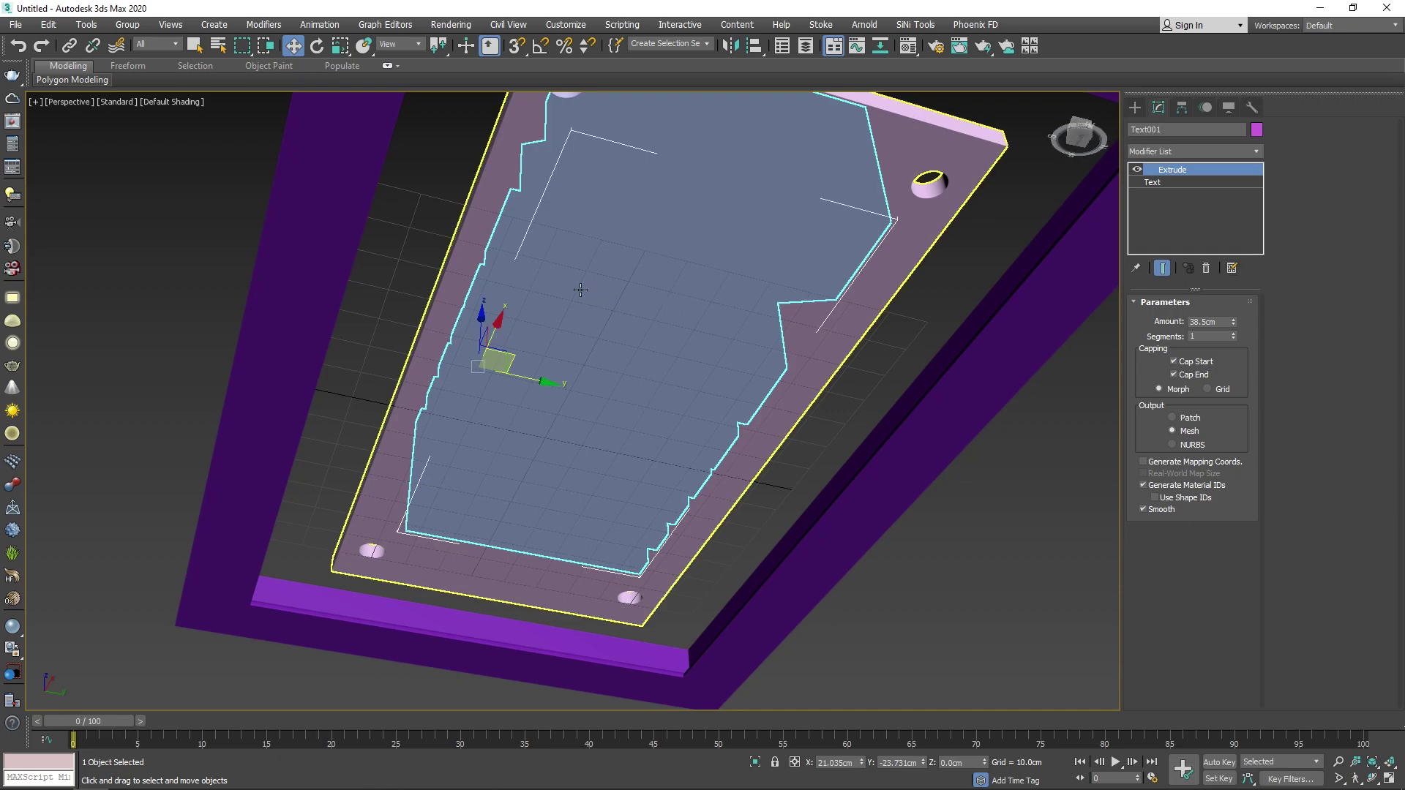
pyautogui.moveTo(484, 314)
pyautogui.mouseDown()
pyautogui.moveTo(489, 348)
pyautogui.moveTo(486, 336)
pyautogui.mouseUp()
# Step: Face the frame head-on and Shift-copy the extruded M upward above the board
pyautogui.scroll(-4, 812, 459)
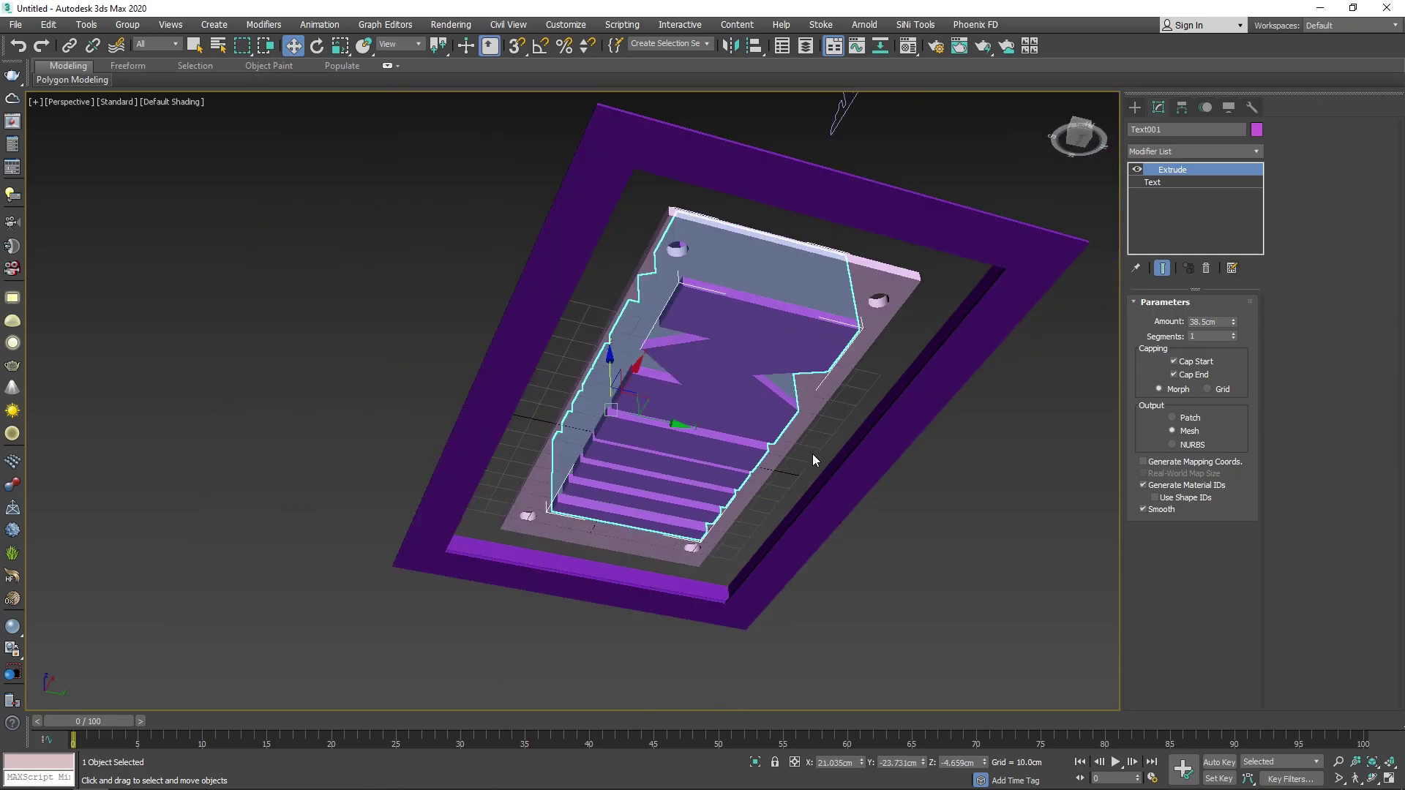
pyautogui.click(966, 516)
pyautogui.keyDown('alt'); pyautogui.moveTo(966, 515); pyautogui.dragTo(609, 414, button='middle'); pyautogui.keyUp('alt')
pyautogui.click(609, 413)
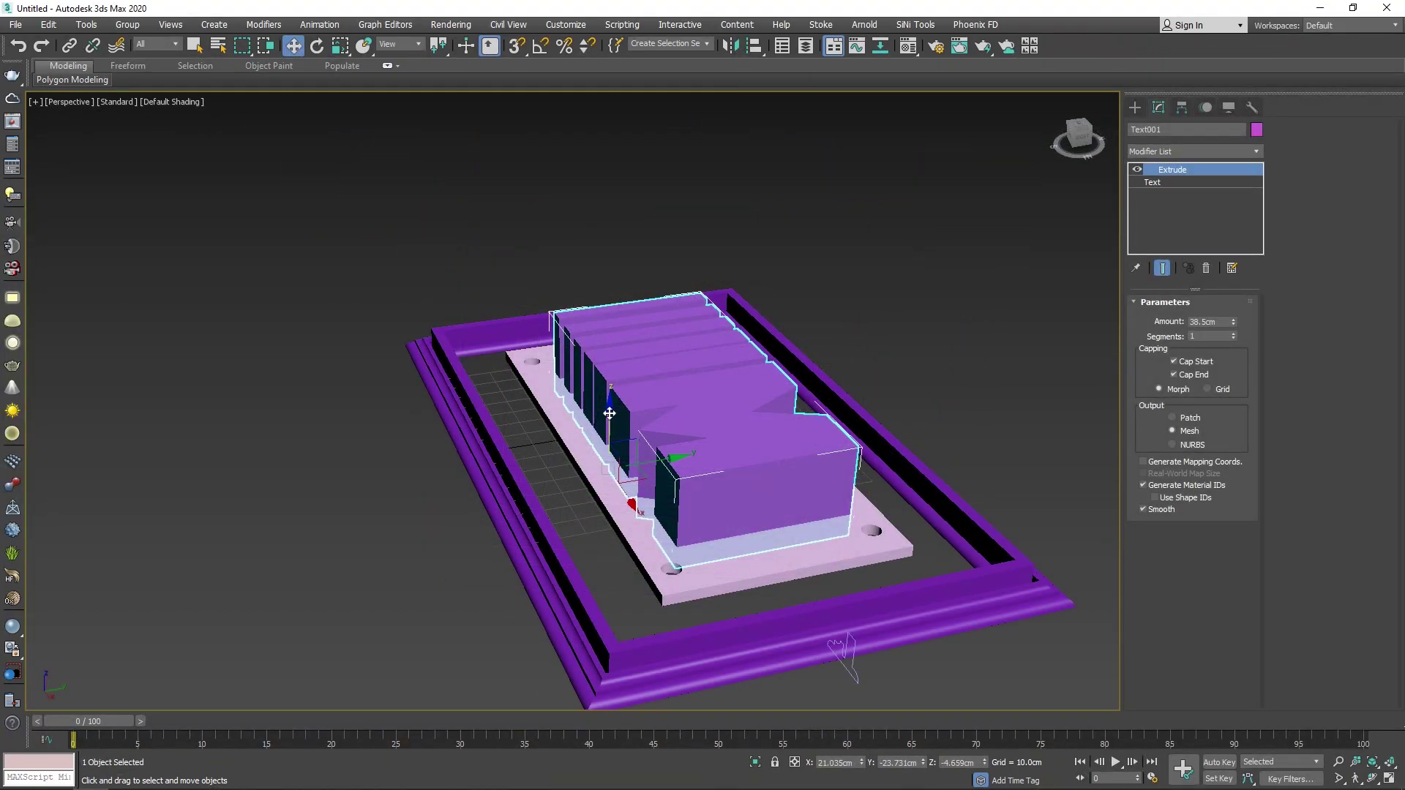
pyautogui.keyDown('shift'); pyautogui.moveTo(612, 412); pyautogui.dragTo(611, 197); pyautogui.keyUp('shift')
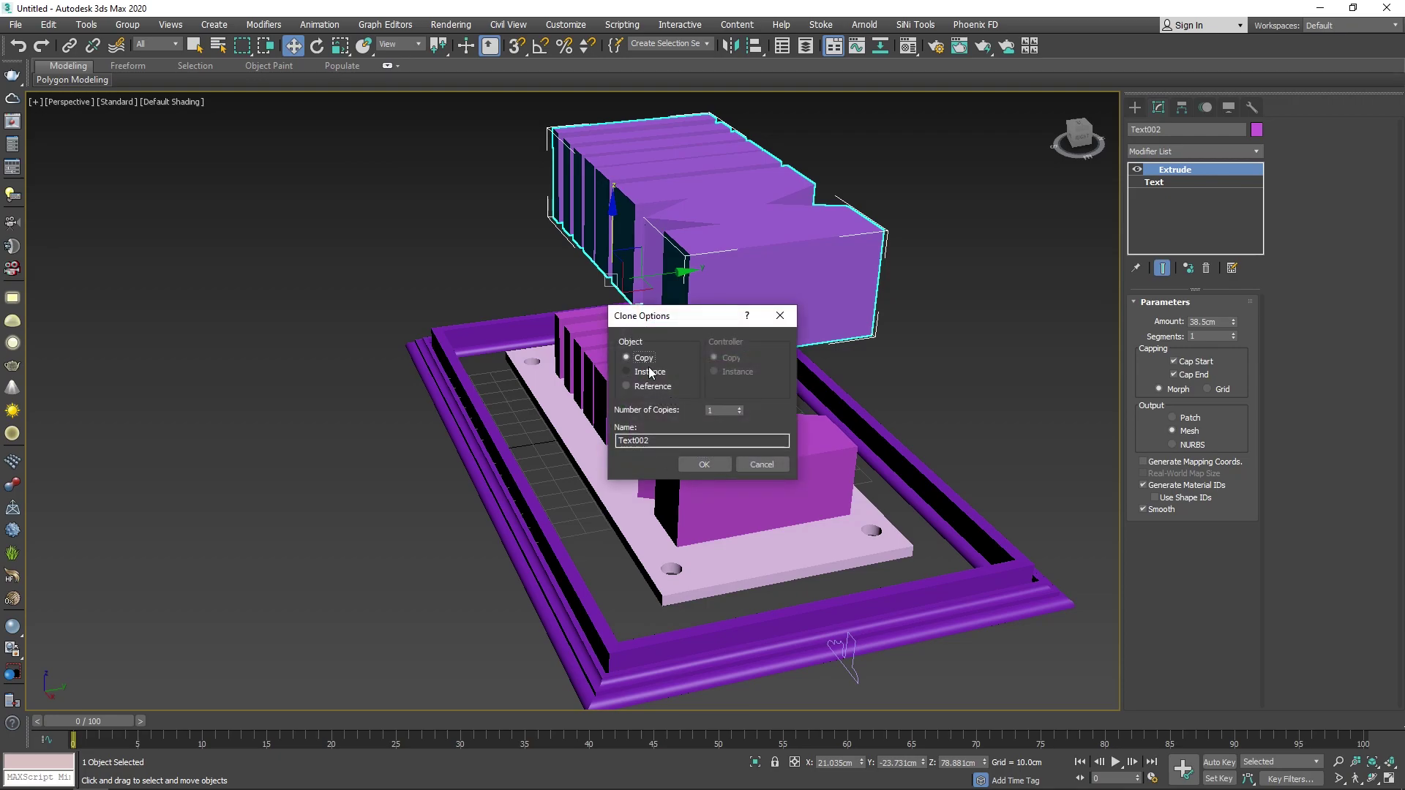
# Step: Subtract the M text from the pink board with a ProBoolean compound object
pyautogui.click(704, 464)
pyautogui.keyDown('alt'); pyautogui.moveTo(704, 464); pyautogui.dragTo(810, 354, button='middle'); pyautogui.keyUp('alt')
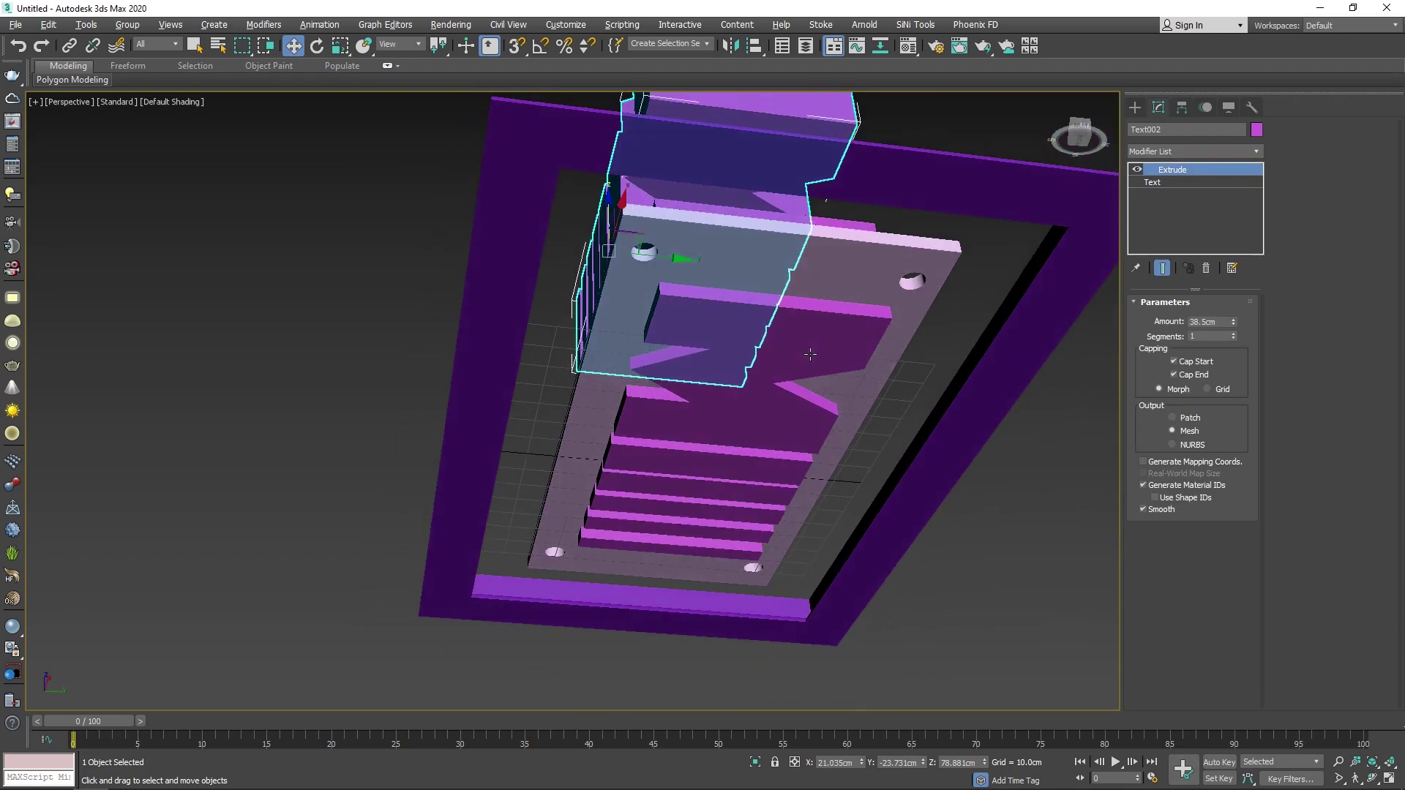
pyautogui.click(902, 342)
pyautogui.click(1137, 108)
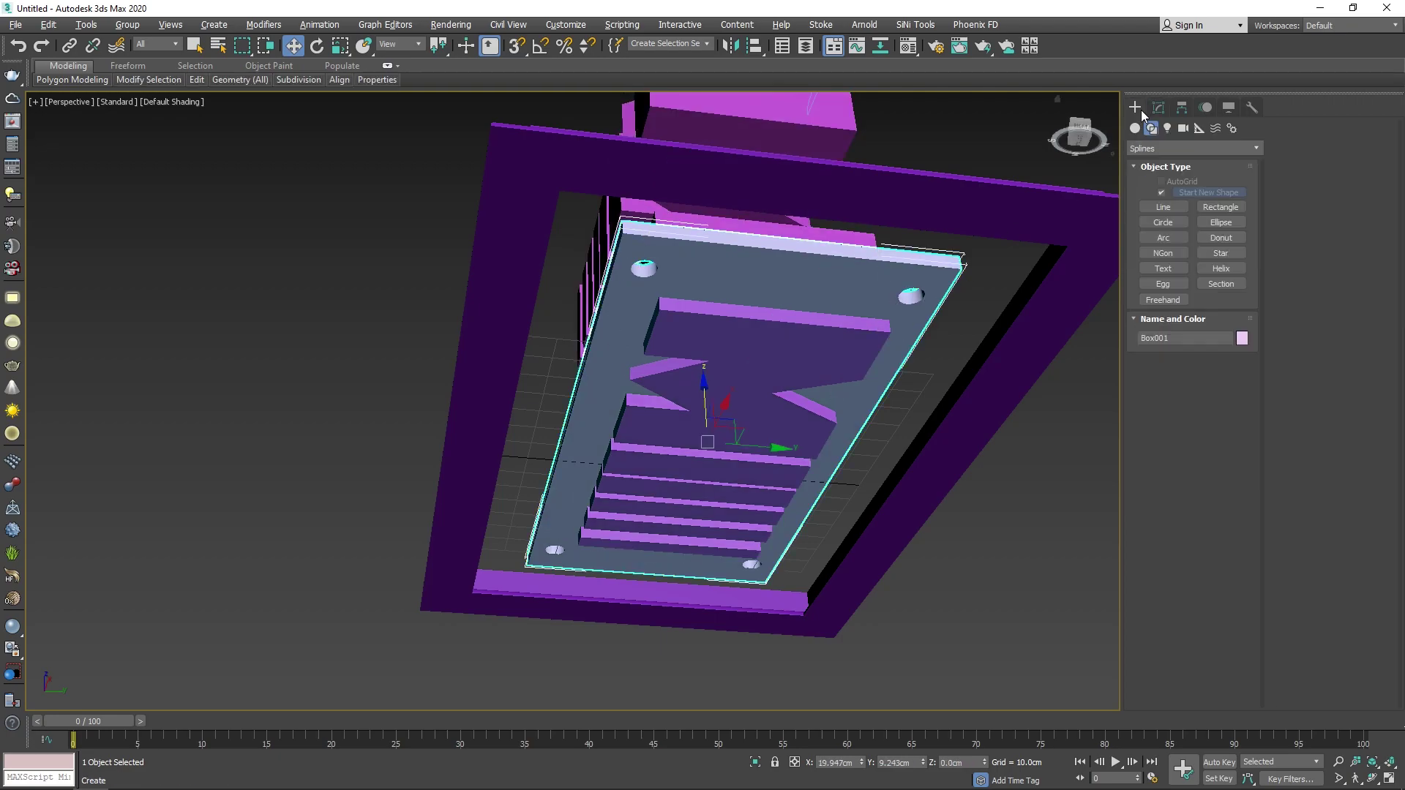
pyautogui.click(1135, 128)
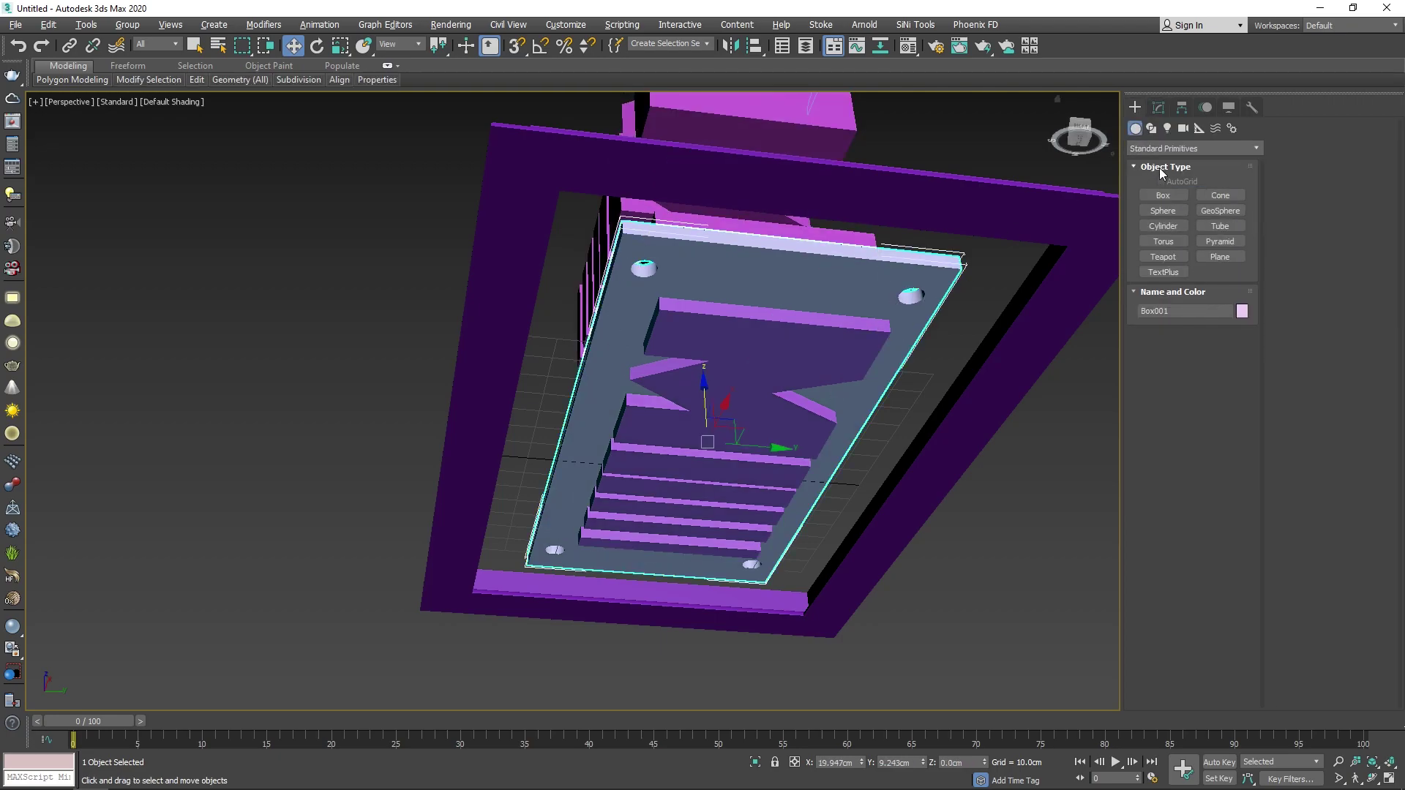
pyautogui.click(1171, 147)
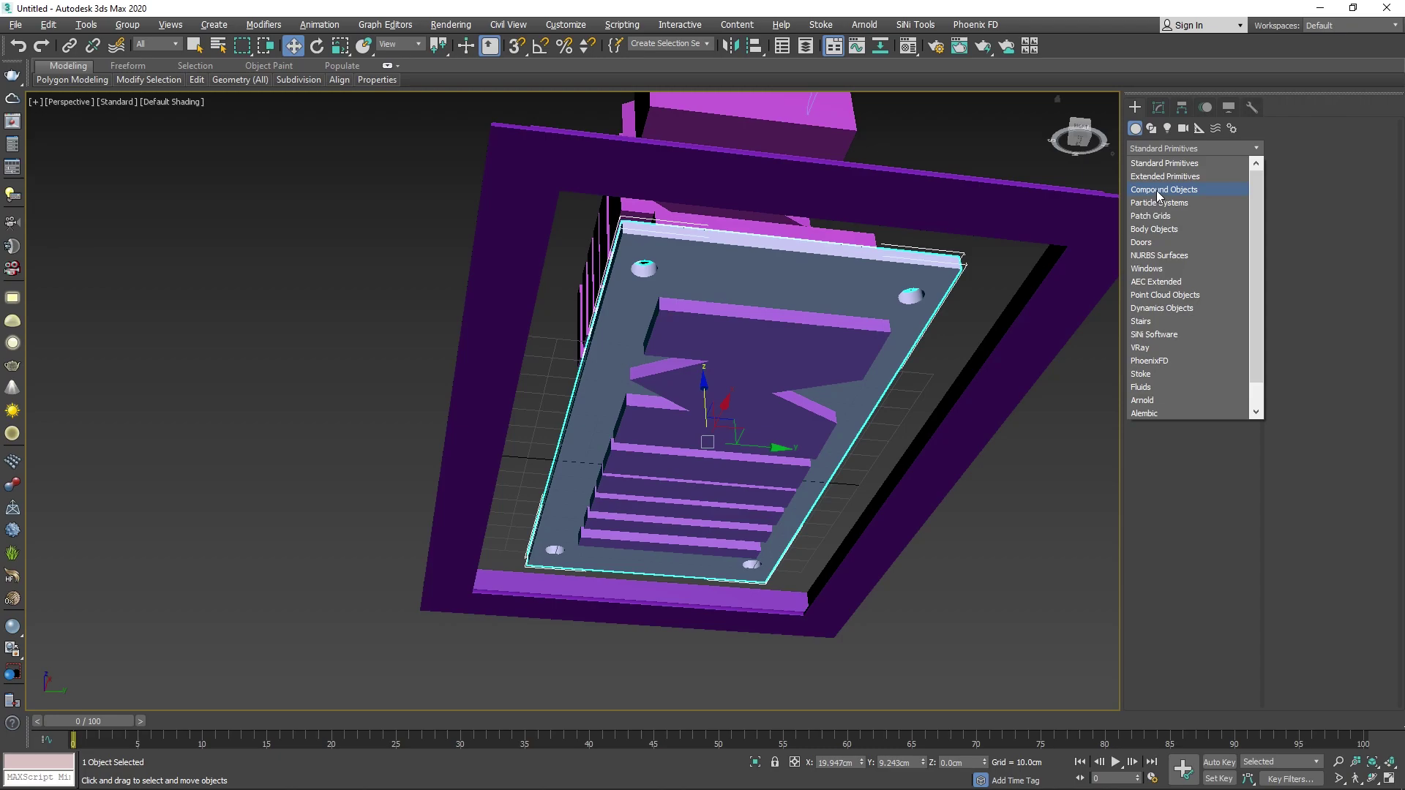
pyautogui.click(1159, 192)
pyautogui.click(1227, 259)
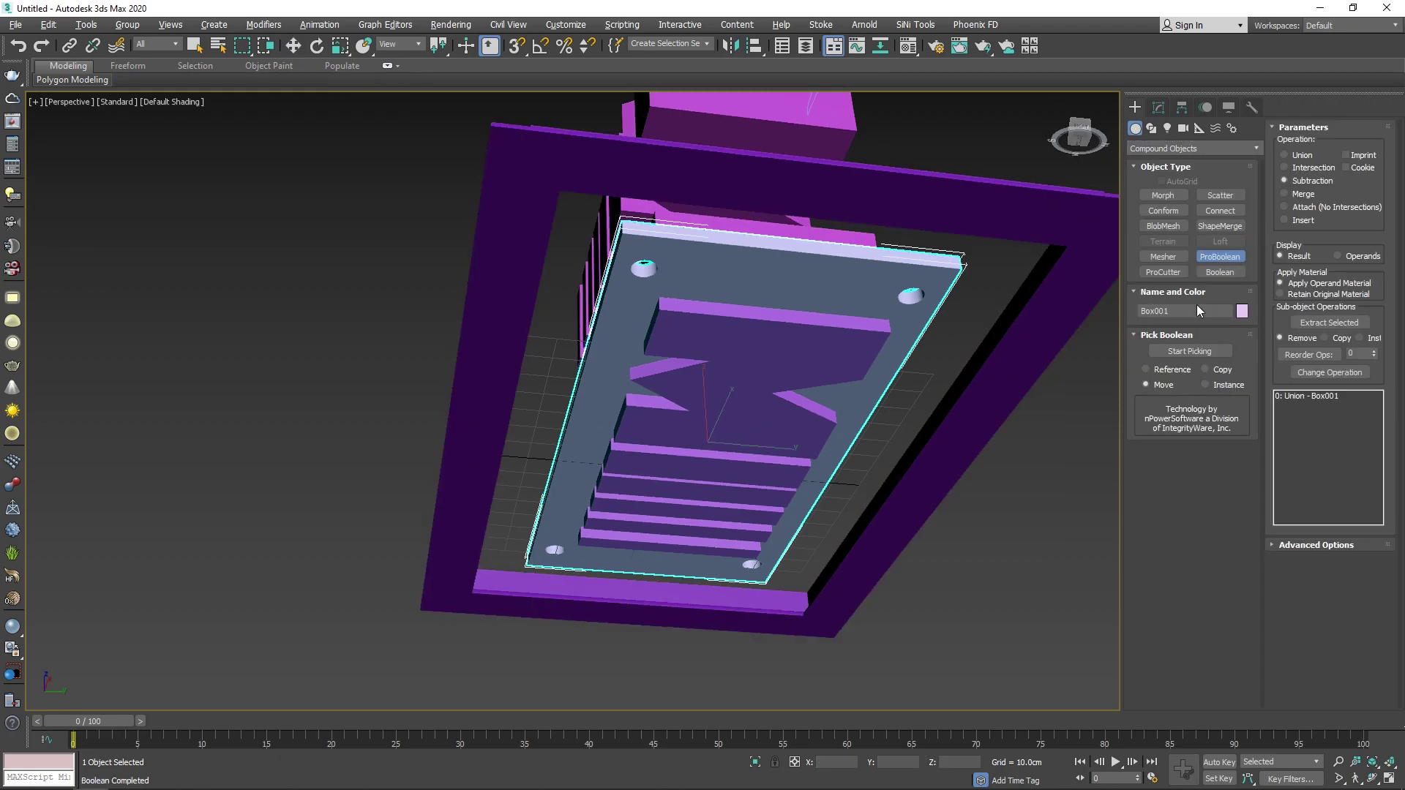
pyautogui.click(1181, 353)
pyautogui.click(787, 438)
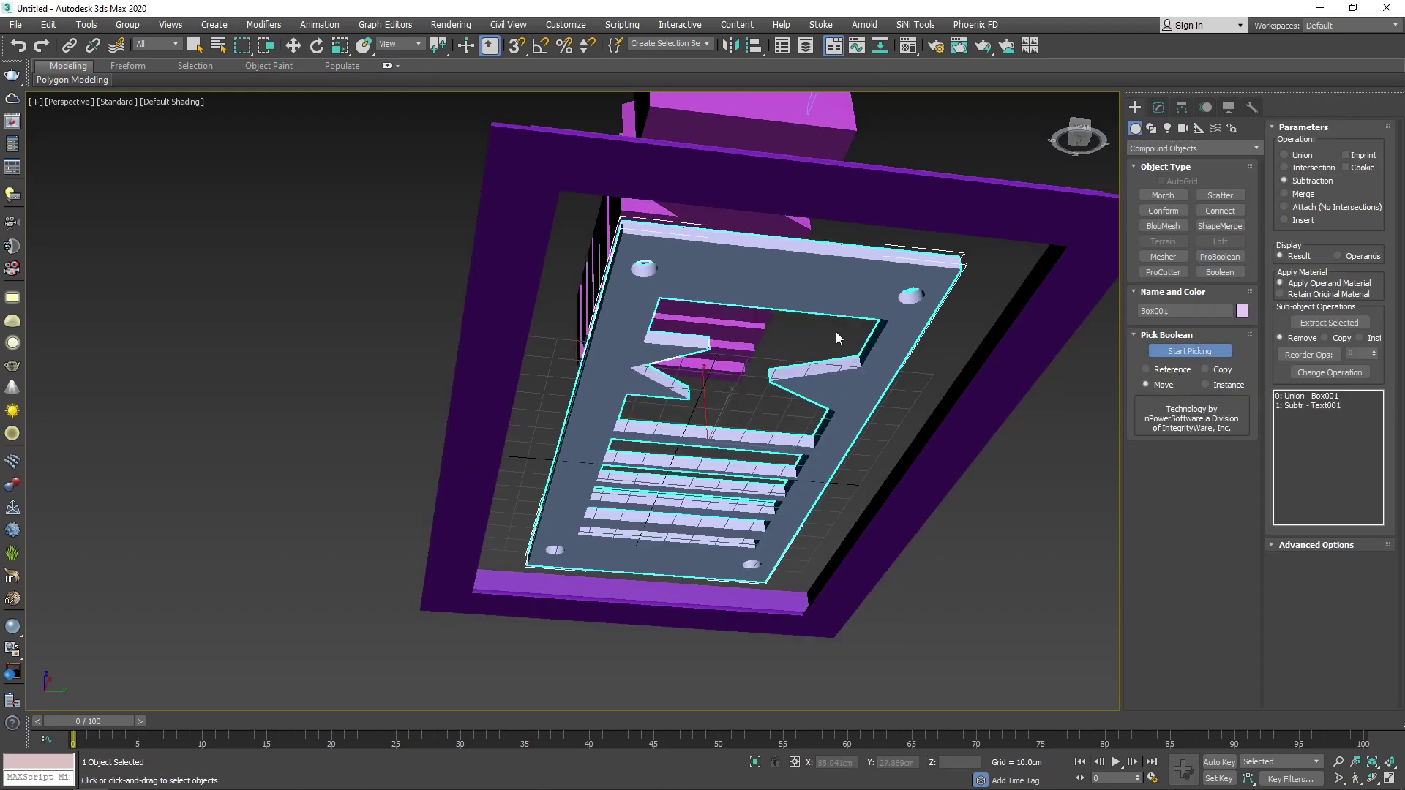
pyautogui.click(1197, 349)
# Step: Convert the cut board to an Editable Poly and inspect it
pyautogui.press('w')
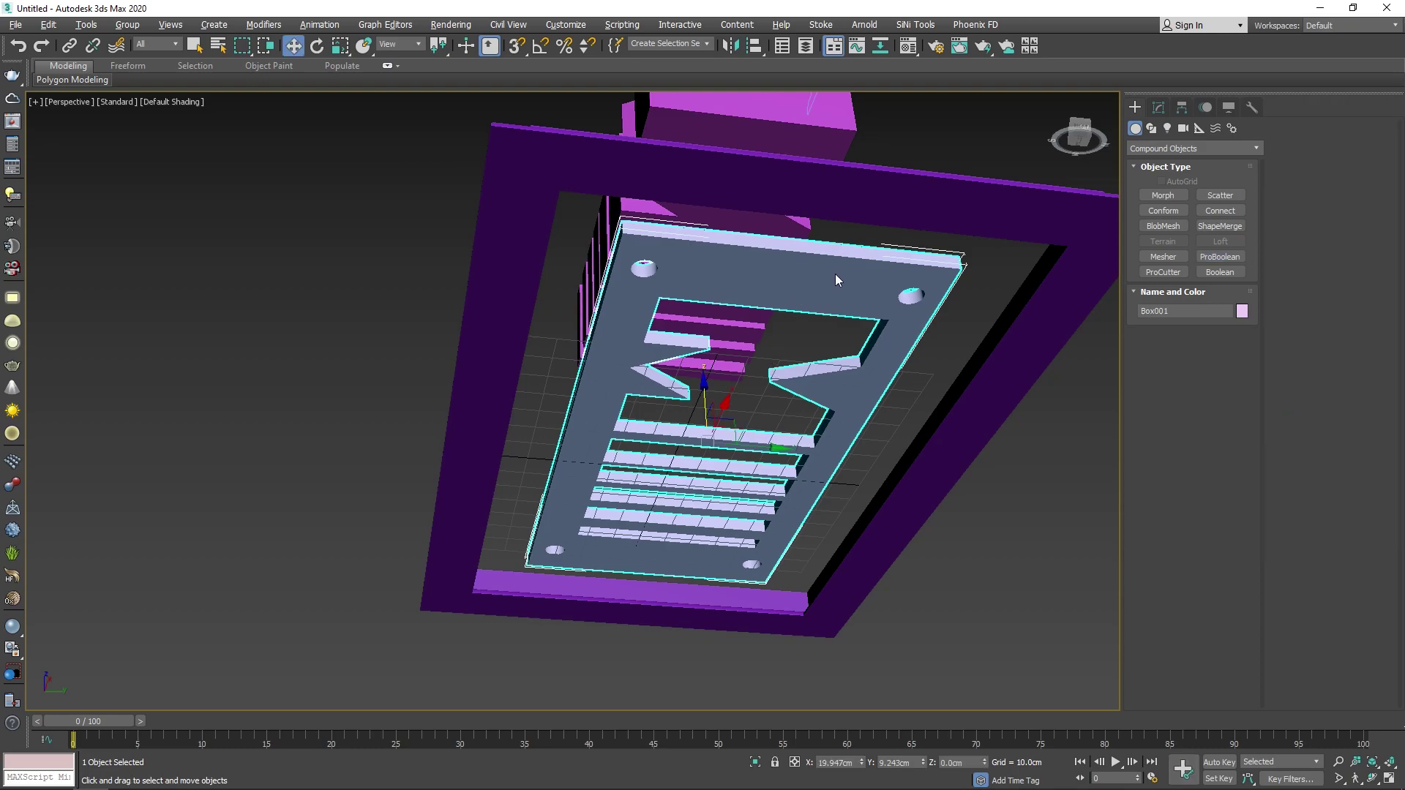
pyautogui.rightClick(836, 274)
pyautogui.moveTo(906, 430)
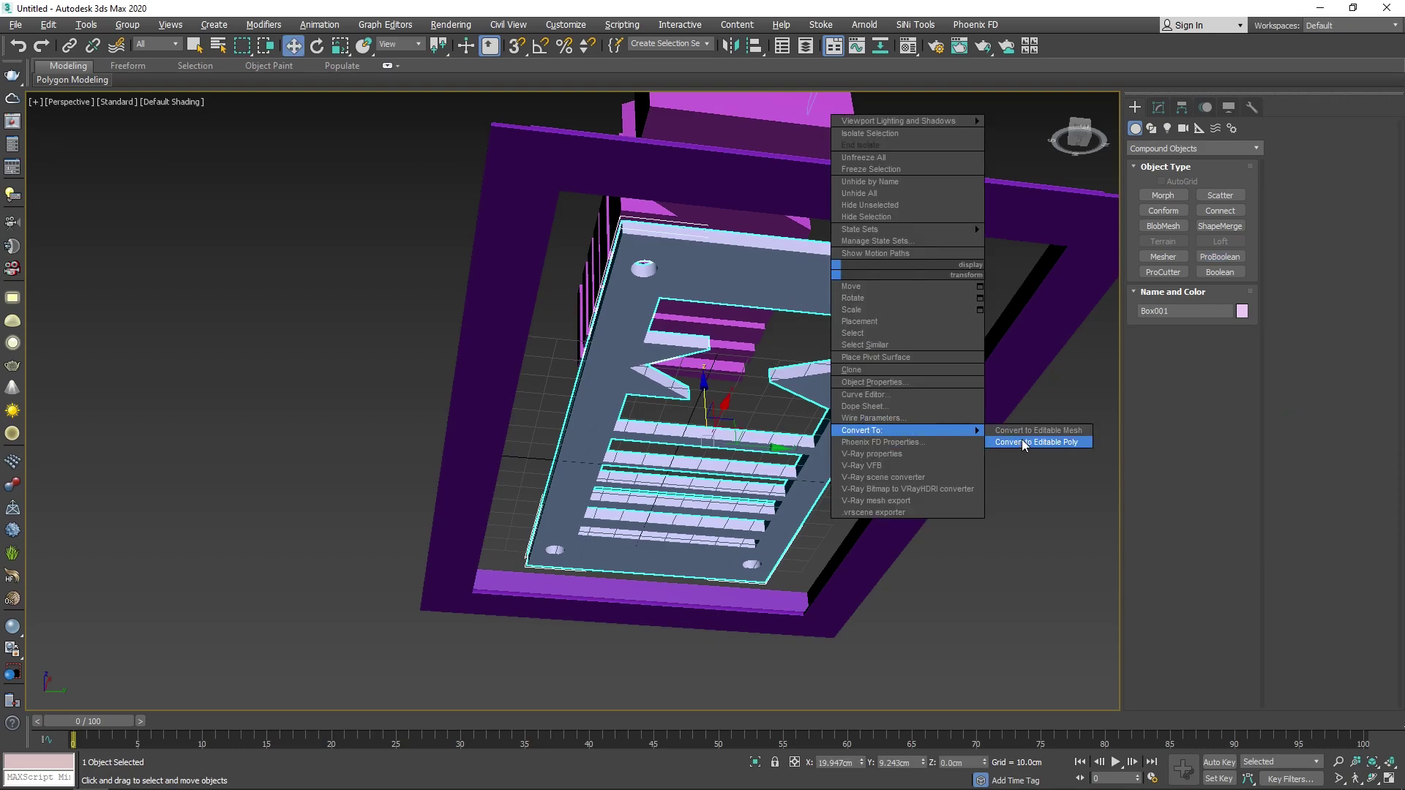
pyautogui.click(1021, 442)
pyautogui.moveTo(1022, 443)
pyautogui.keyDown('alt'); pyautogui.mouseDown(button='middle')
pyautogui.moveTo(745, 387)
pyautogui.moveTo(775, 408)
pyautogui.moveTo(900, 366)
pyautogui.mouseUp(button='middle'); pyautogui.keyUp('alt')
# Step: Drag Text002, the M copy, down along Z into the board's M-shaped cut-out
pyautogui.click(903, 347)
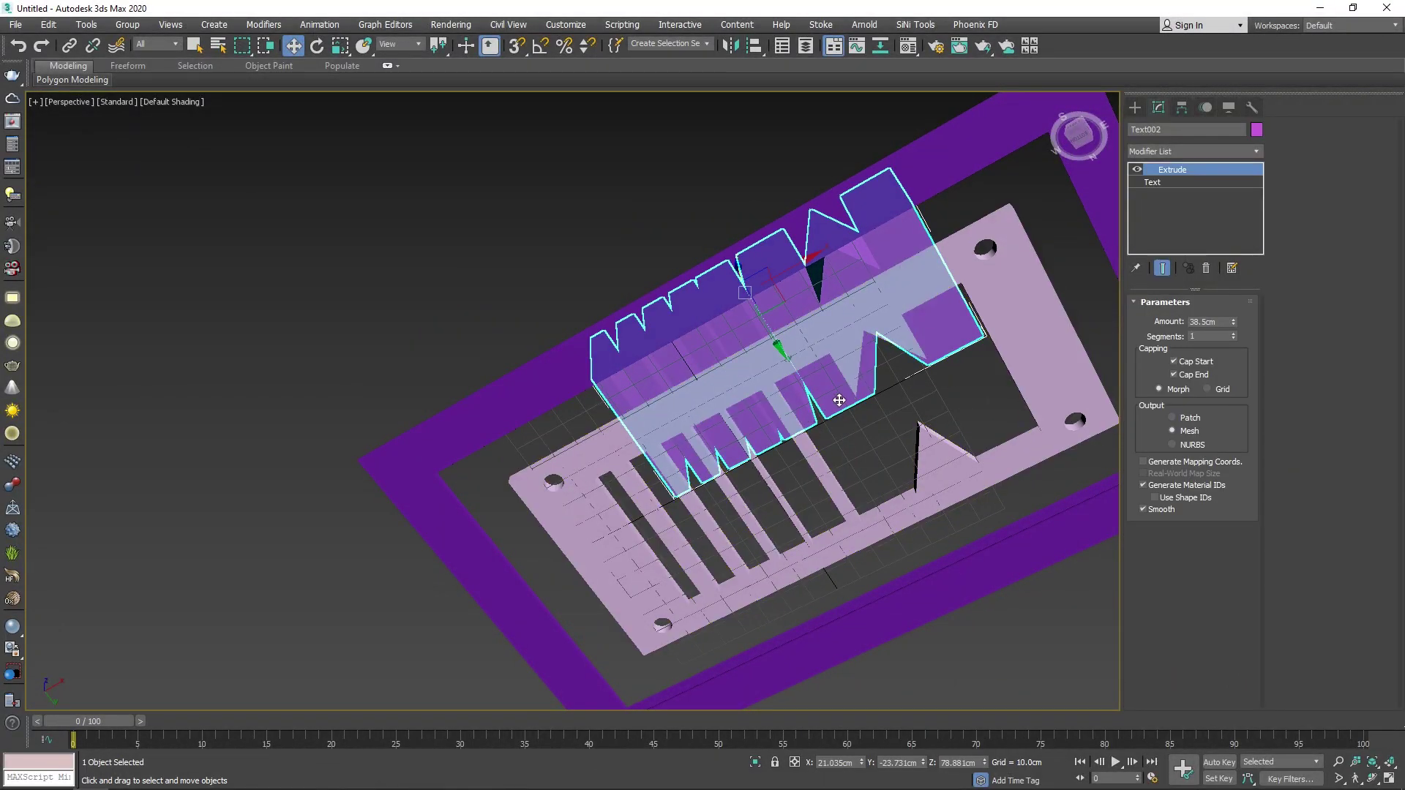
pyautogui.keyDown('alt'); pyautogui.moveTo(772, 358); pyautogui.dragTo(779, 348, button='middle'); pyautogui.keyUp('alt')
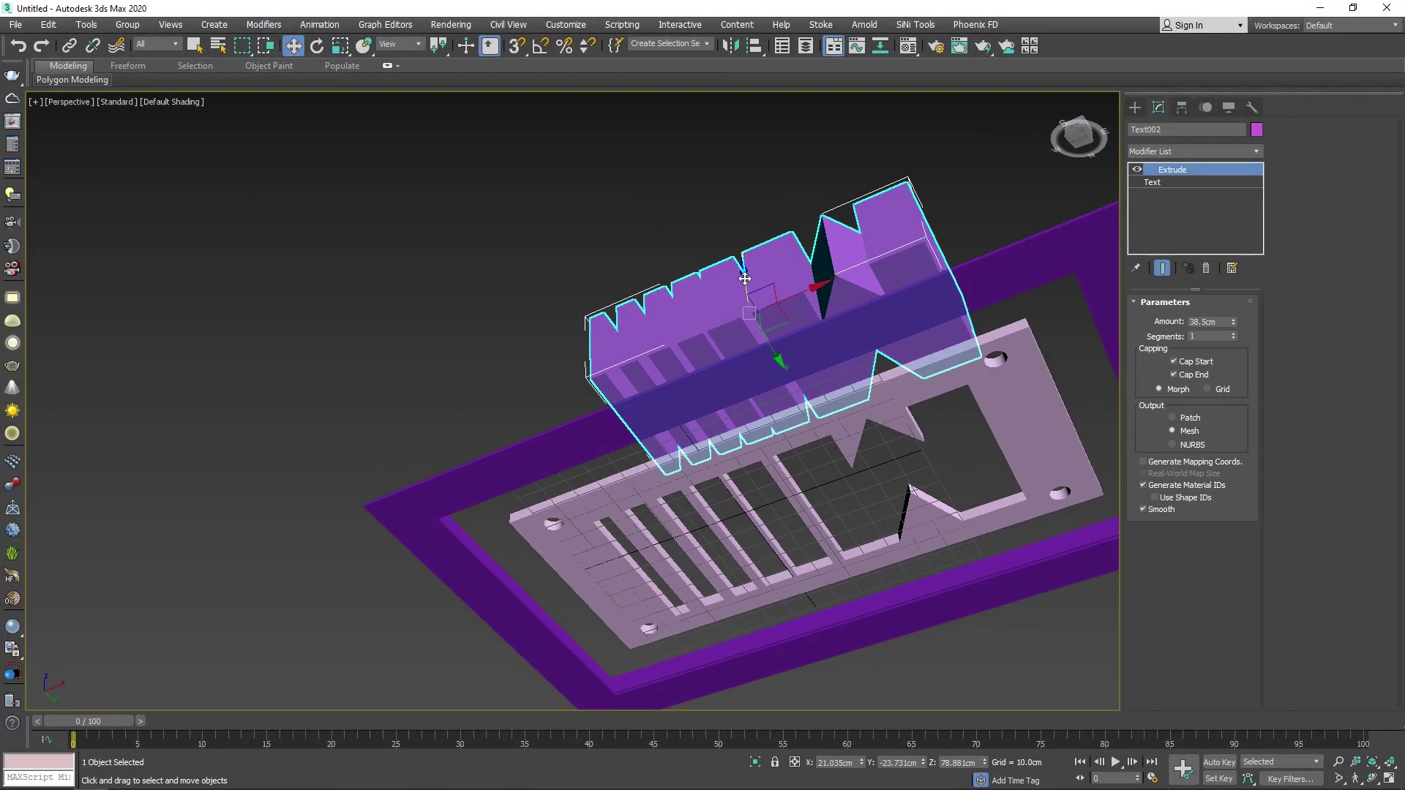
pyautogui.moveTo(747, 278)
pyautogui.mouseDown()
pyautogui.moveTo(759, 416)
pyautogui.moveTo(852, 439)
pyautogui.mouseUp()
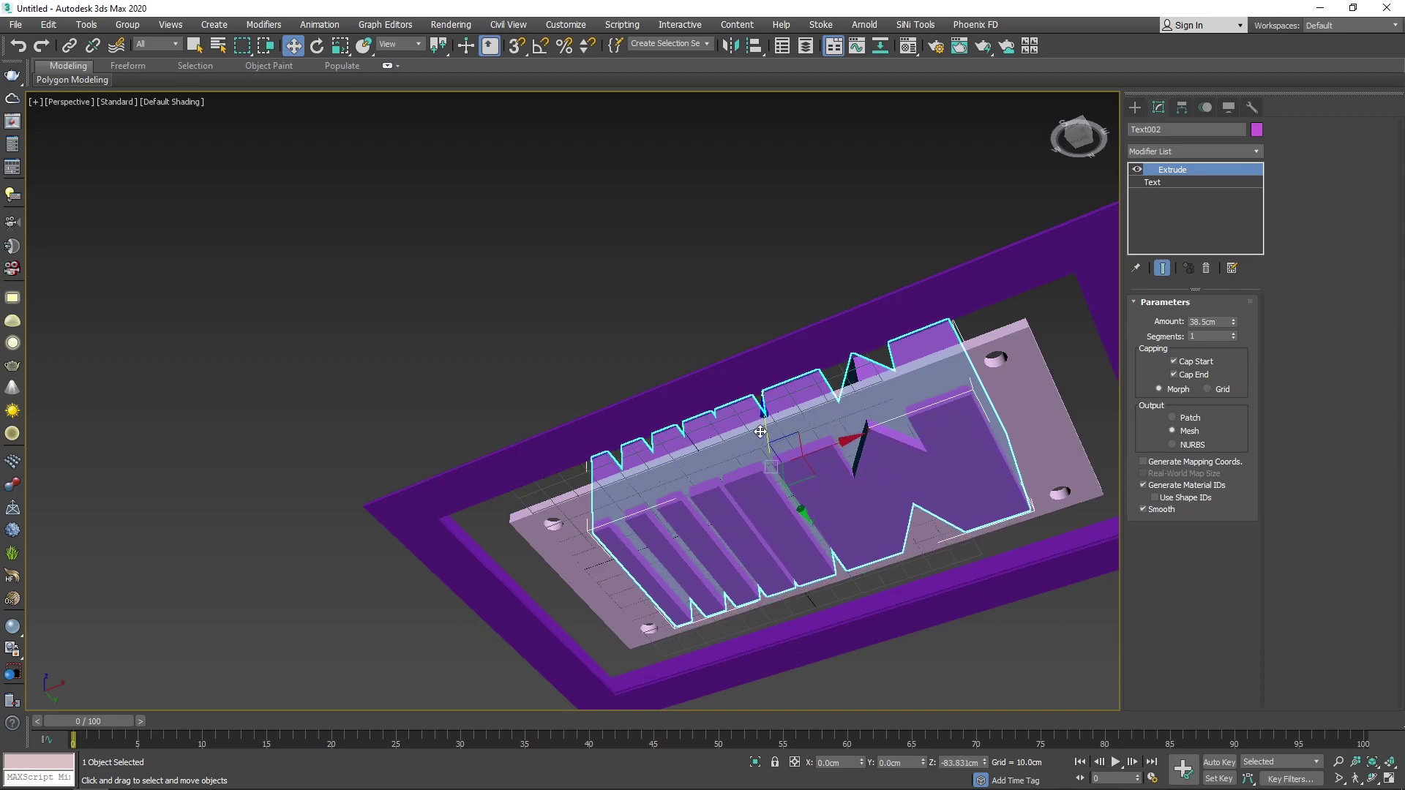
pyautogui.keyDown('alt'); pyautogui.moveTo(929, 465); pyautogui.dragTo(753, 439, button='middle'); pyautogui.keyUp('alt')
pyautogui.scroll(3, 753, 439)
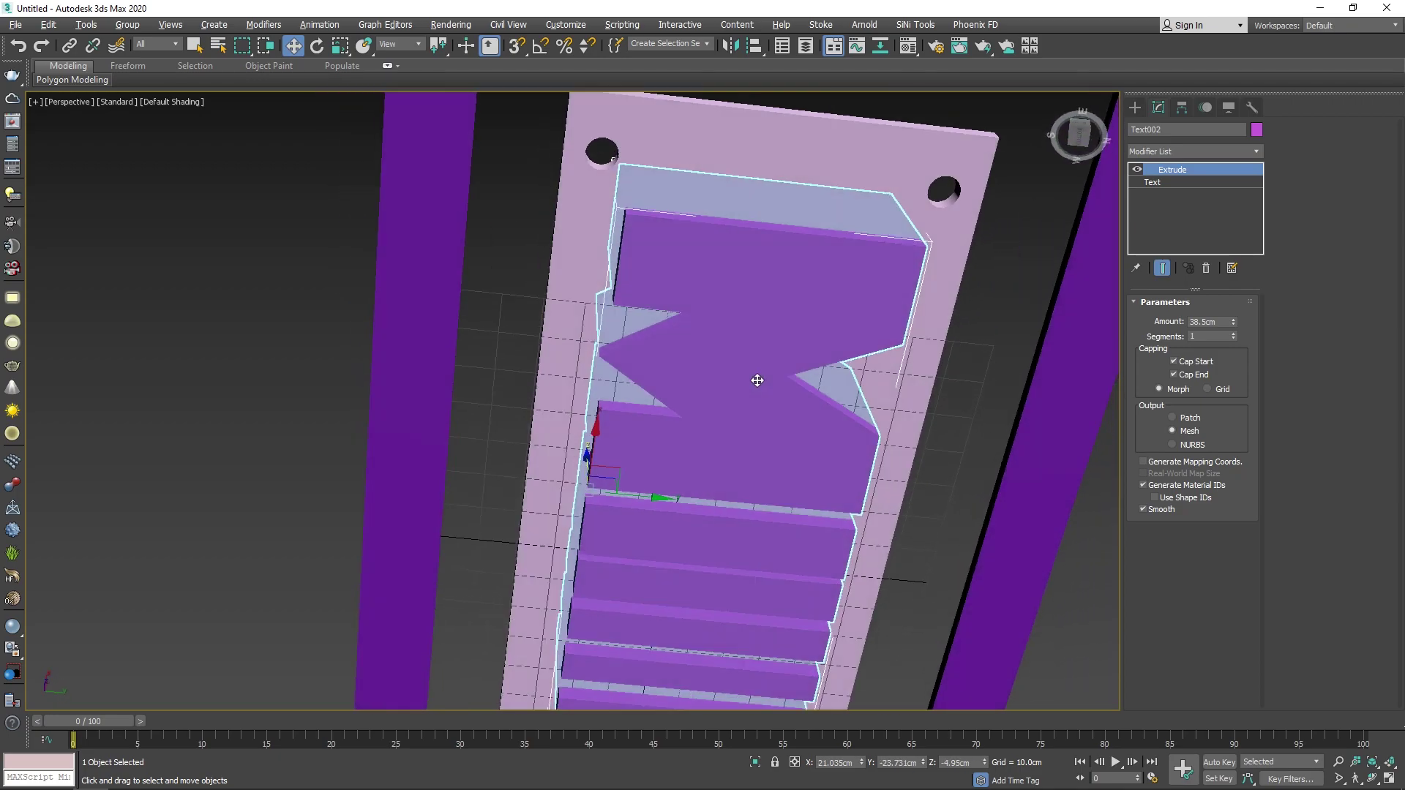
pyautogui.moveTo(756, 380)
pyautogui.keyDown('alt'); pyautogui.mouseDown(button='middle')
pyautogui.moveTo(784, 380)
pyautogui.moveTo(761, 527)
pyautogui.mouseUp(button='middle'); pyautogui.keyUp('alt')
pyautogui.scroll(3, 784, 380)
pyautogui.scroll(-5, 755, 398)
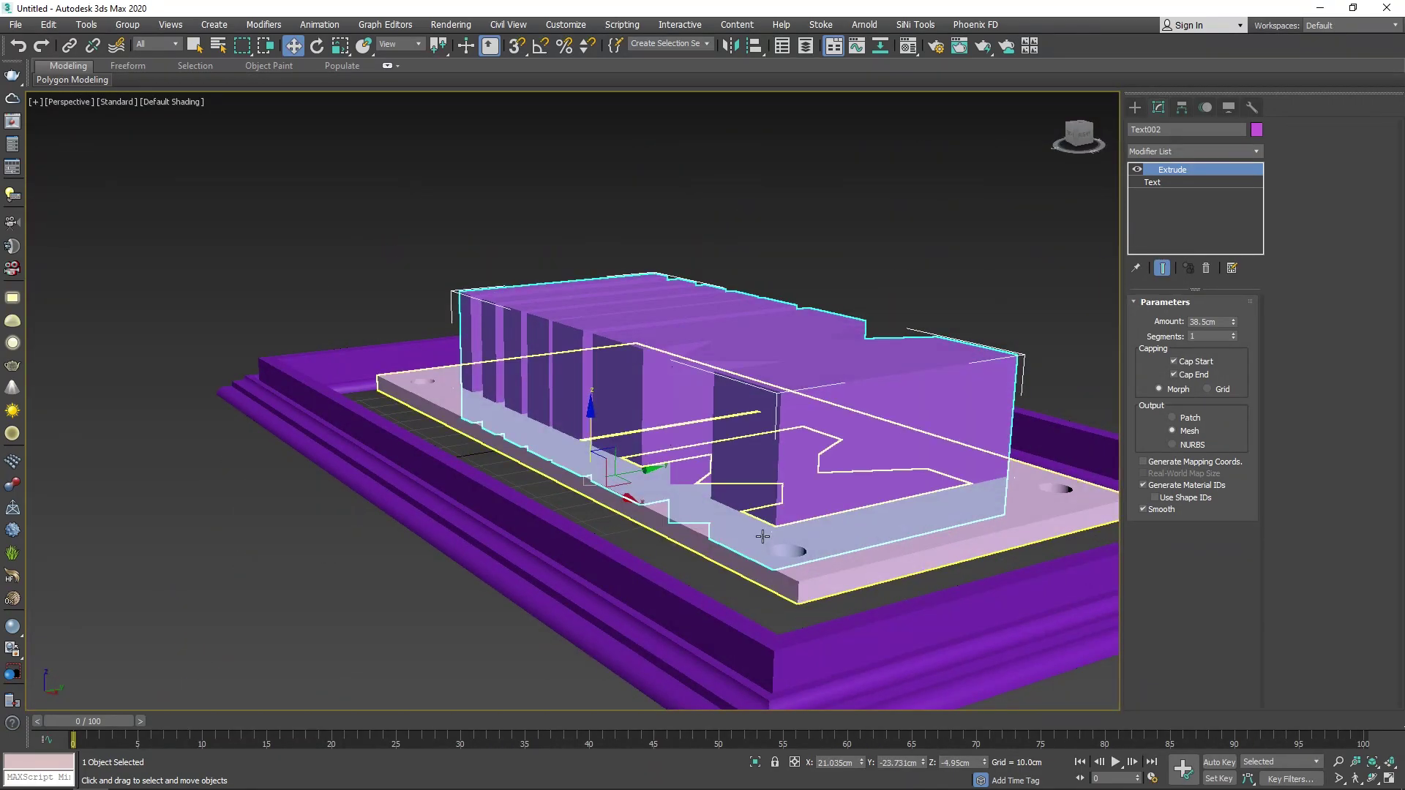
# Step: Convert the logo to an Editable Poly and select the top faces of the M and five bars
pyautogui.press('t')
pyautogui.press('z')
pyautogui.rightClick(797, 316)
pyautogui.moveTo(810, 449)
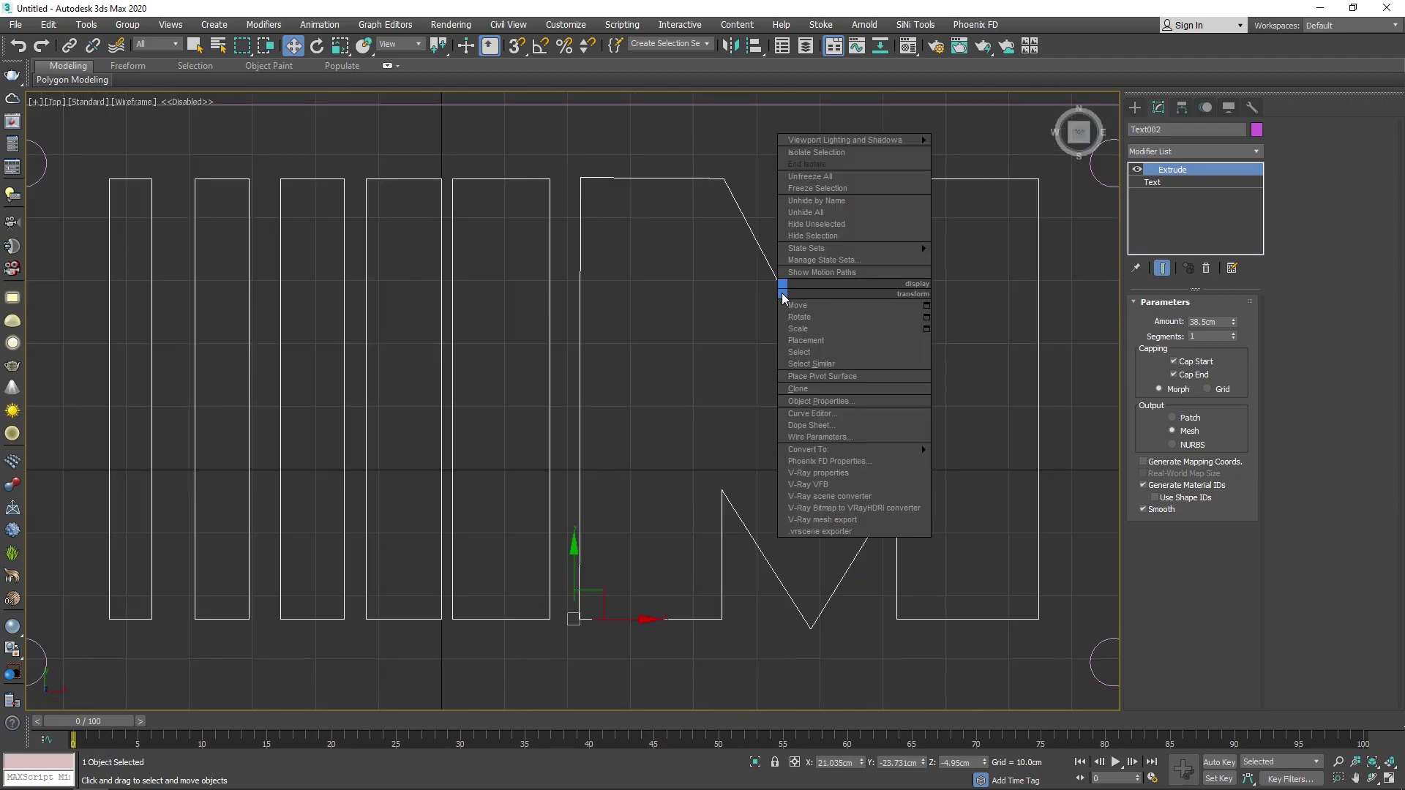
pyautogui.click(996, 488)
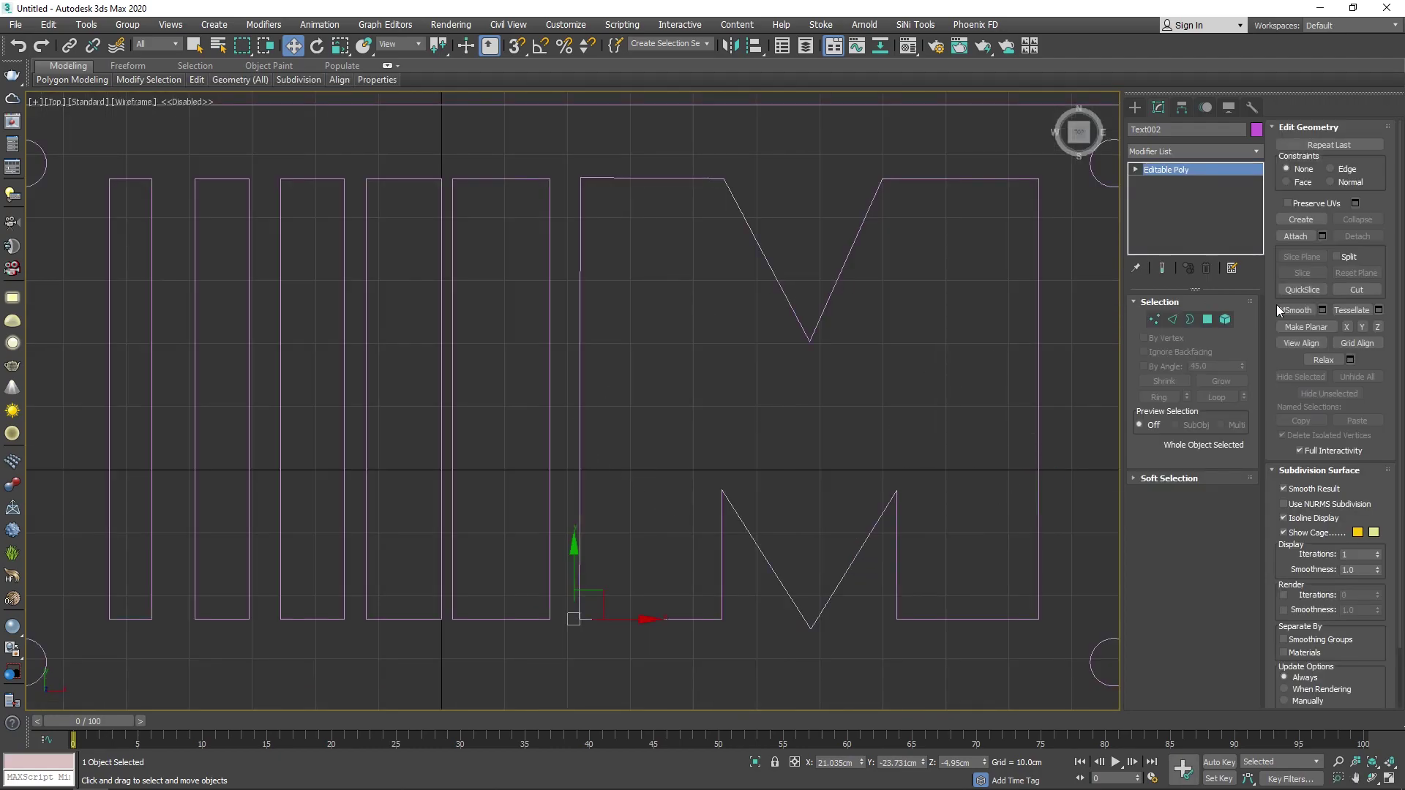
pyautogui.click(1205, 320)
pyautogui.click(826, 474)
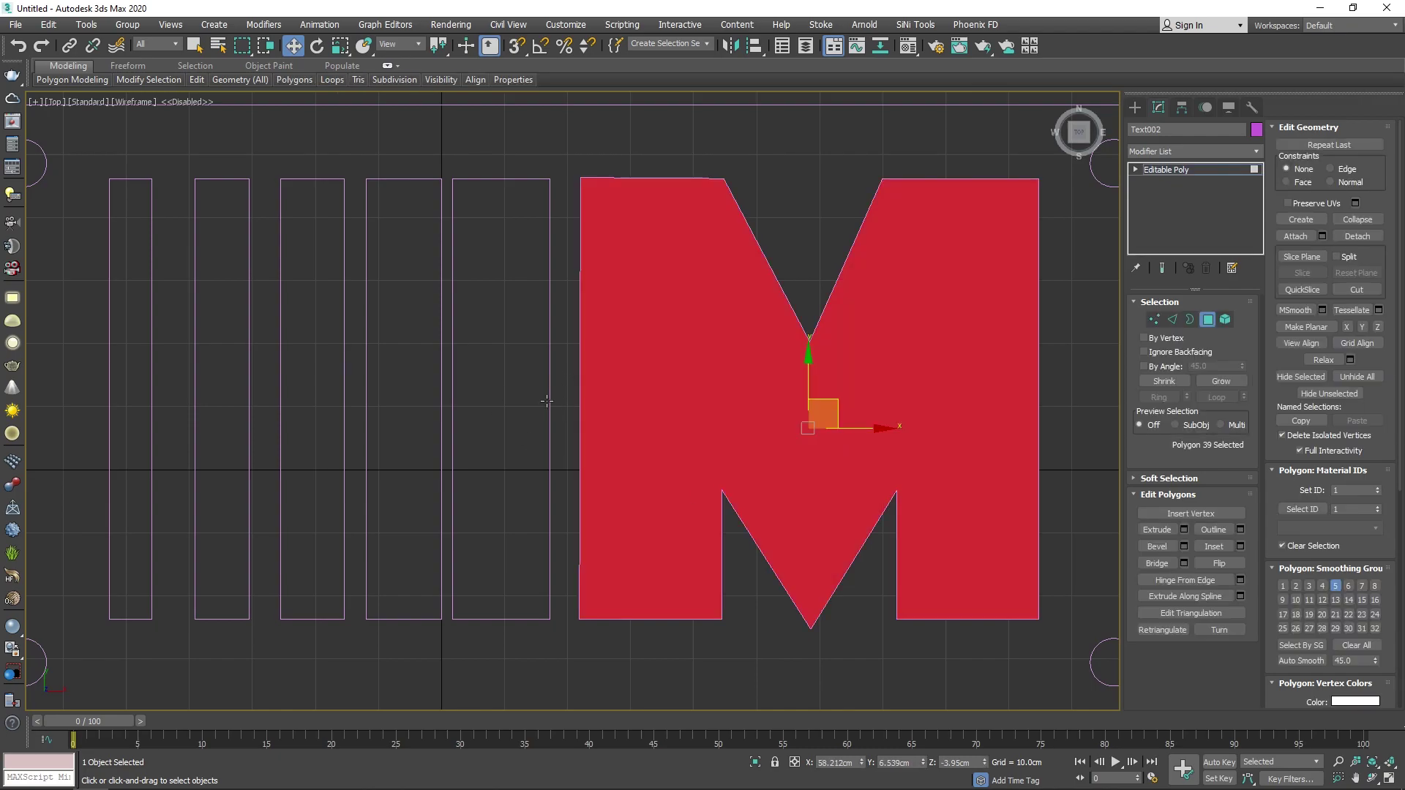
pyautogui.keyDown('ctrl'); pyautogui.click(508, 393); pyautogui.keyUp('ctrl')
pyautogui.keyDown('ctrl'); pyautogui.click(390, 403); pyautogui.keyUp('ctrl')
pyautogui.keyDown('ctrl'); pyautogui.click(298, 415); pyautogui.keyUp('ctrl')
pyautogui.keyDown('ctrl'); pyautogui.click(230, 422); pyautogui.keyUp('ctrl')
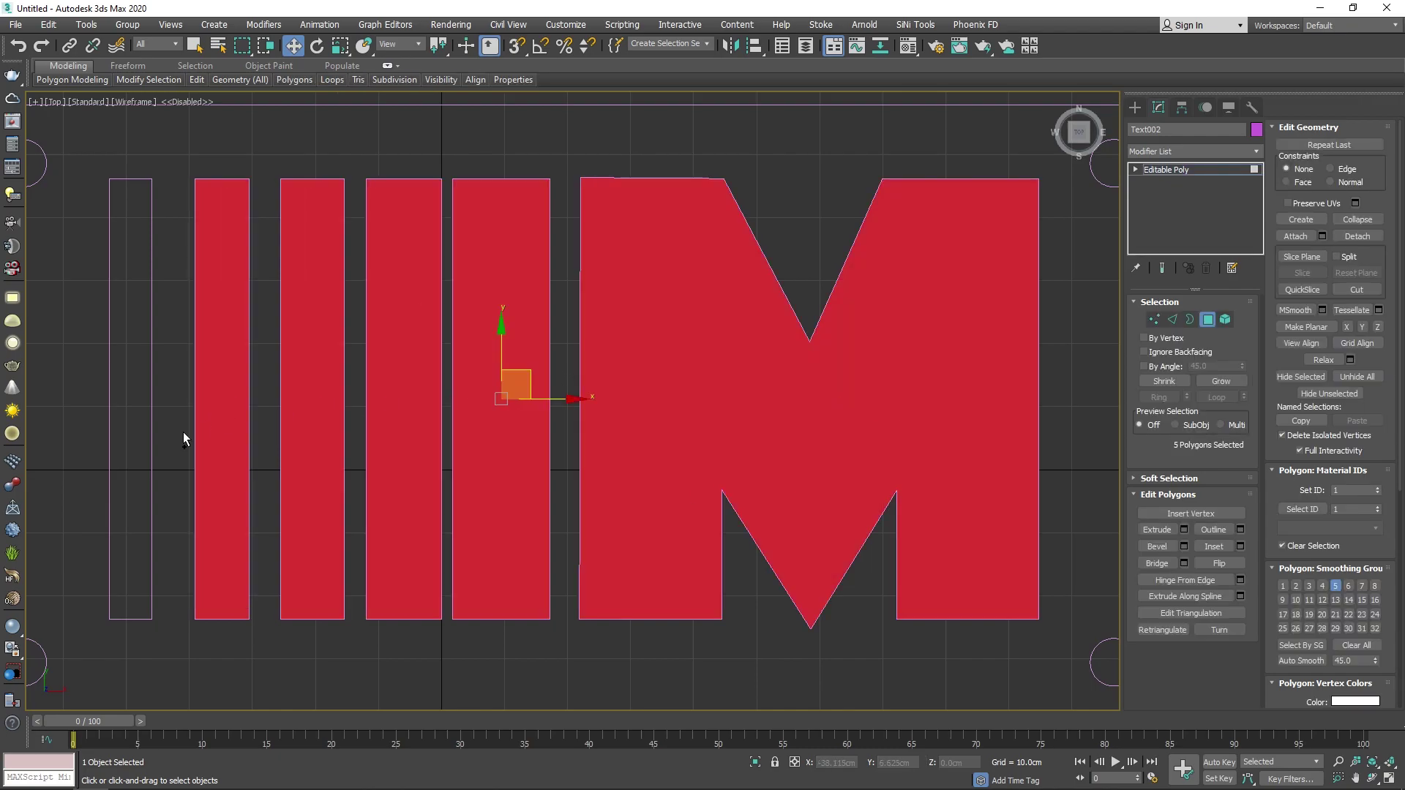
pyautogui.keyDown('ctrl'); pyautogui.click(132, 439); pyautogui.keyUp('ctrl')
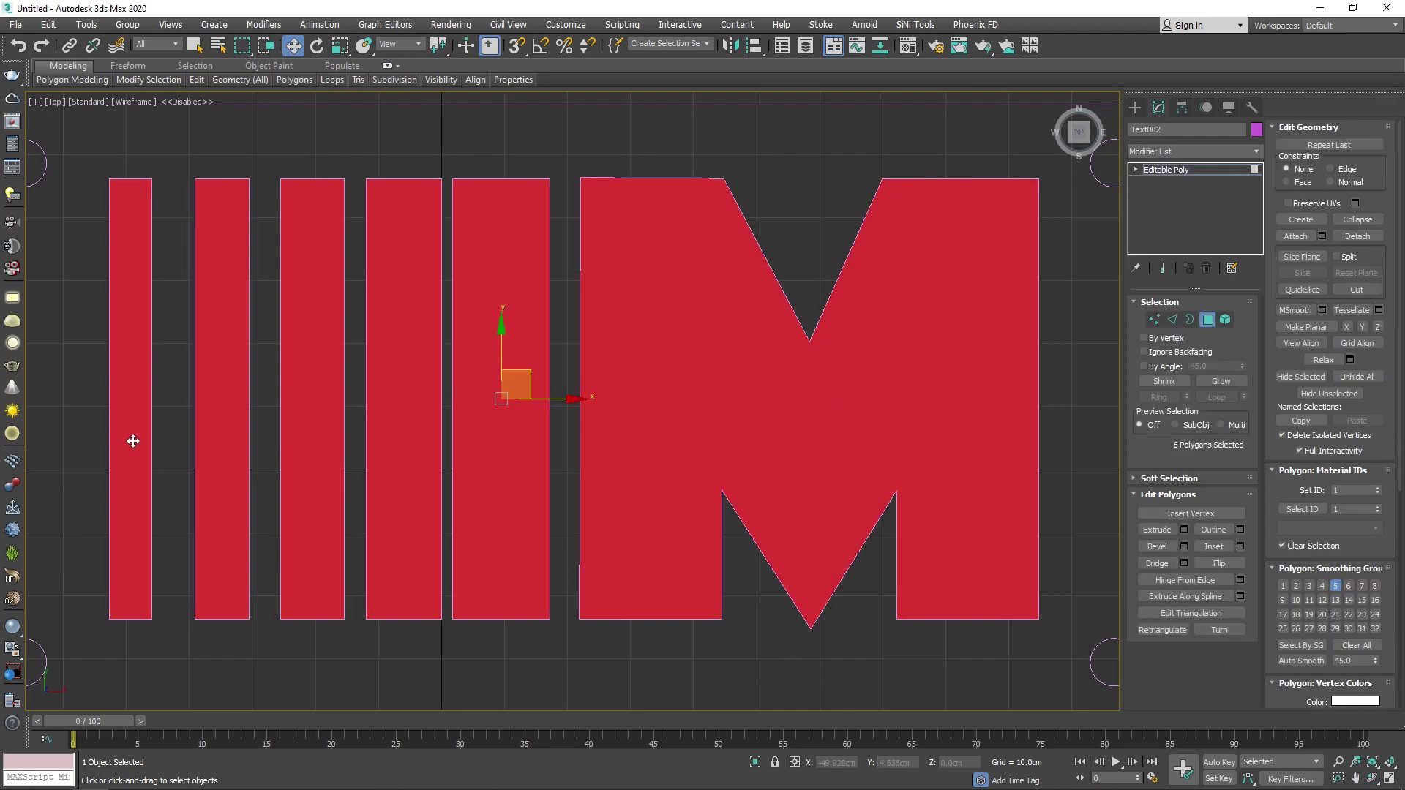
# Step: Bevel the six selected faces with height 10 cm and outline -1 cm
pyautogui.click(1184, 546)
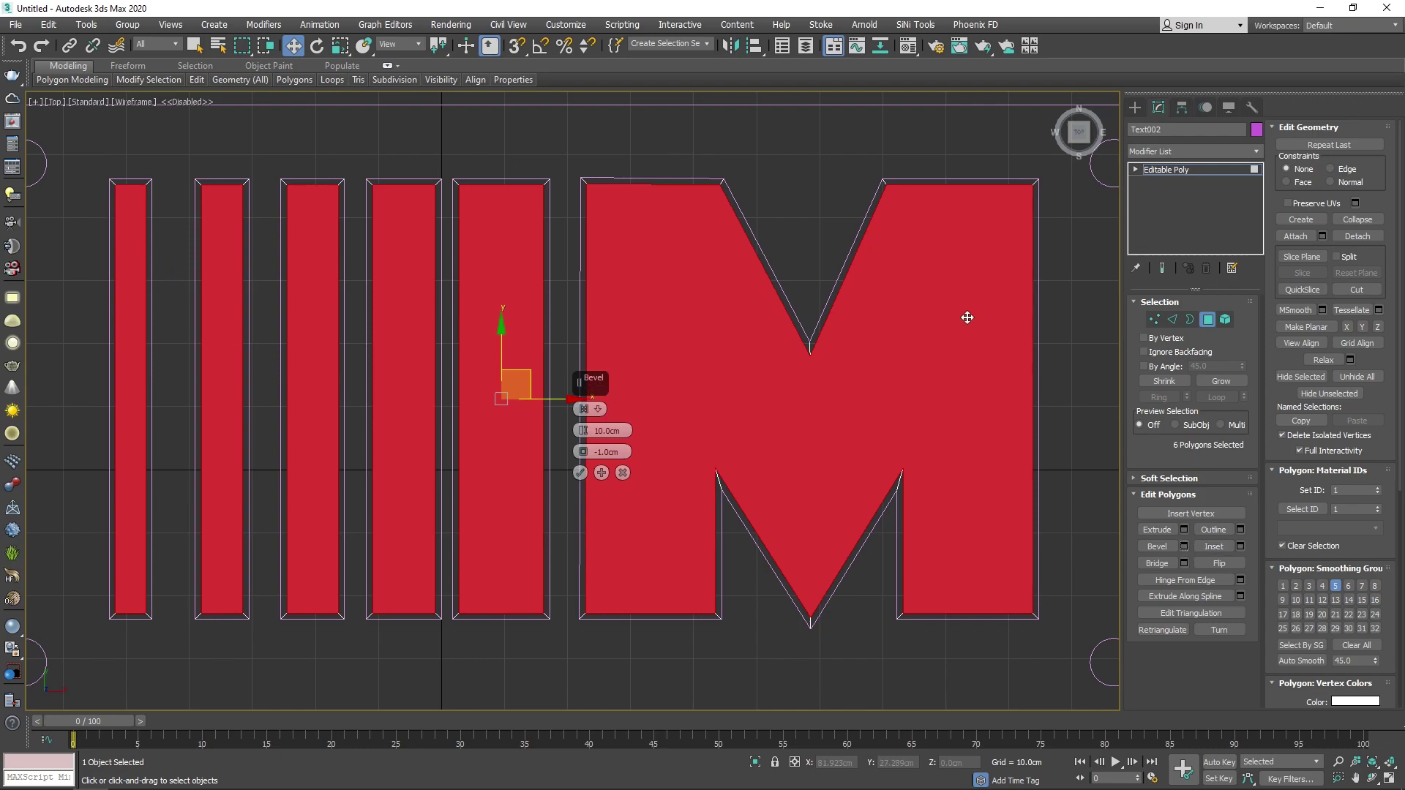
pyautogui.press('p')
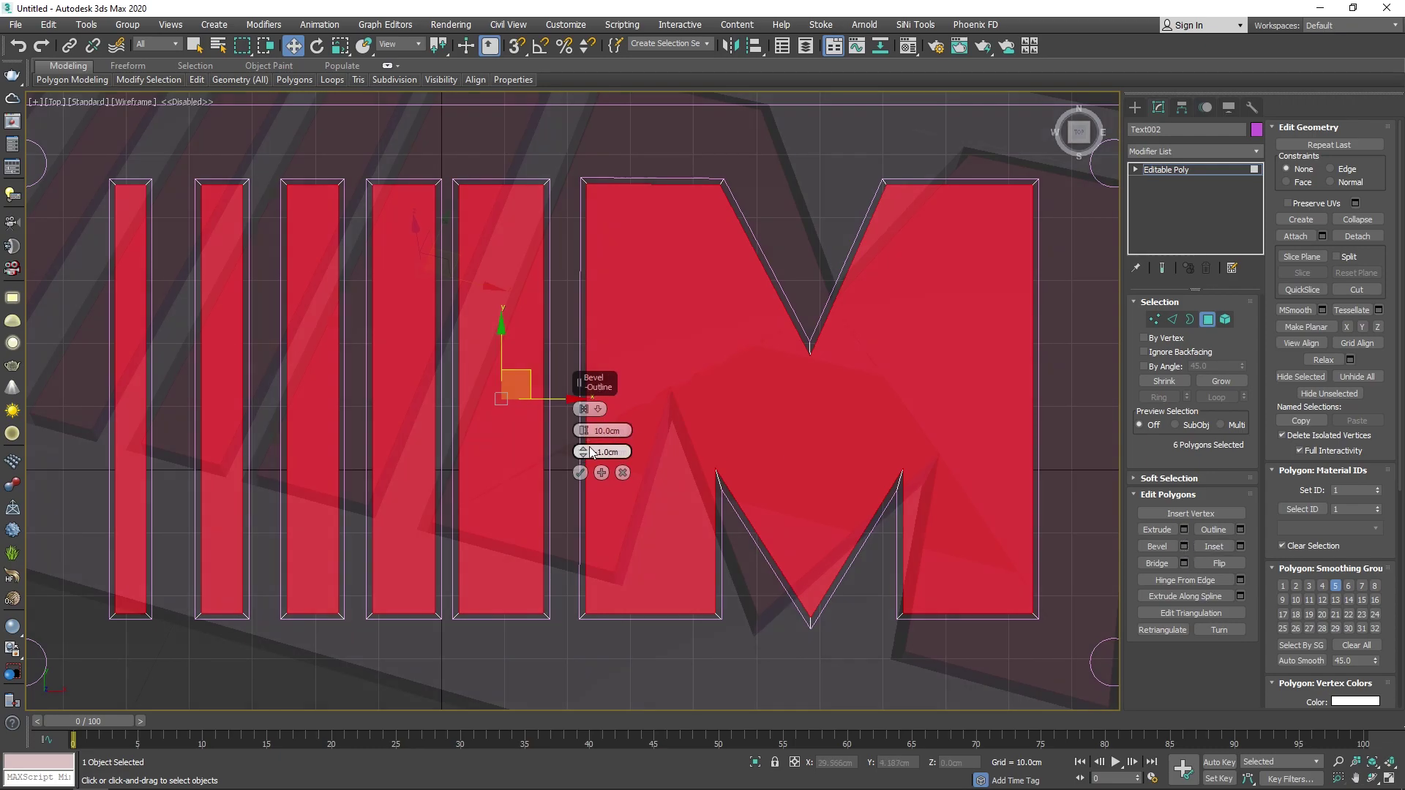
pyautogui.click(580, 473)
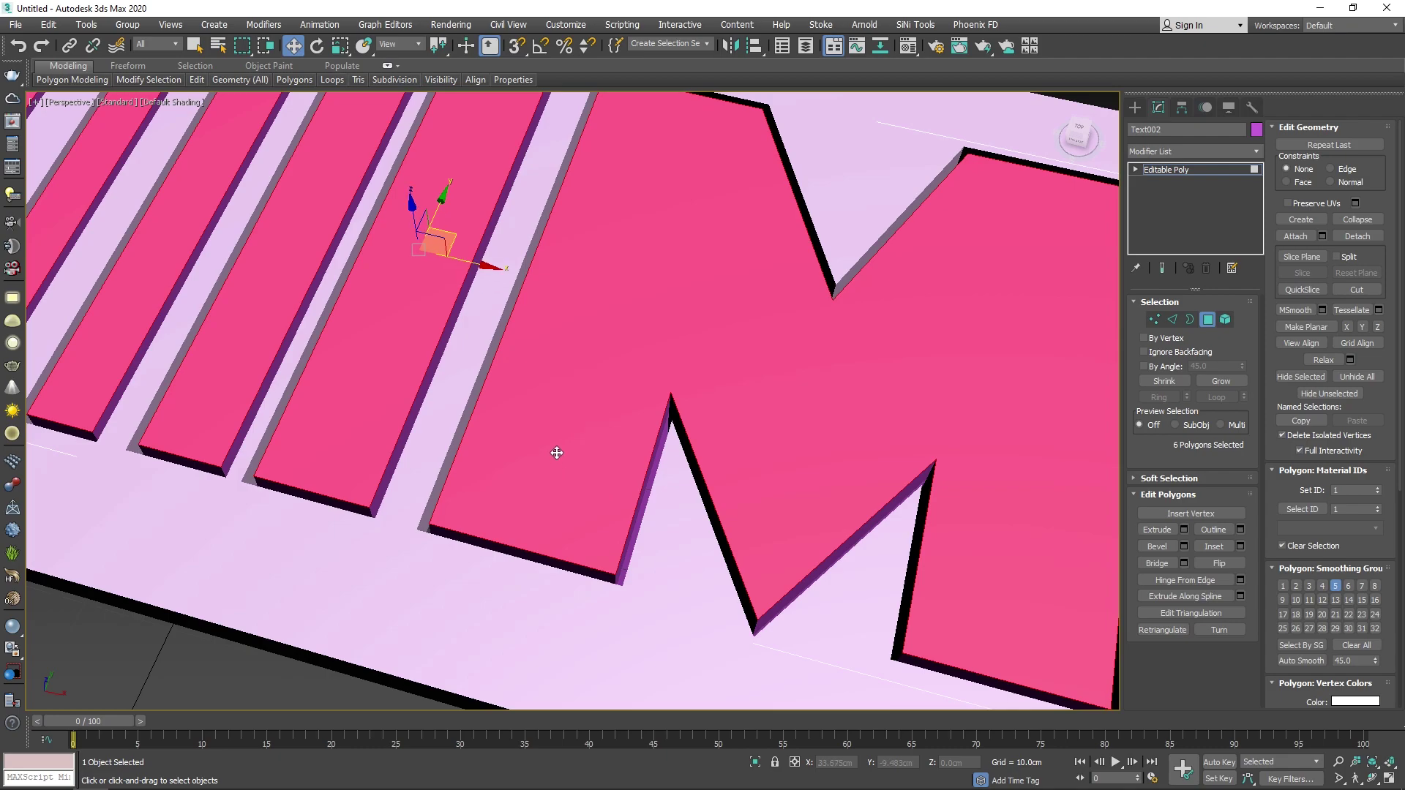
pyautogui.scroll(-5, 558, 455)
pyautogui.scroll(2, 606, 442)
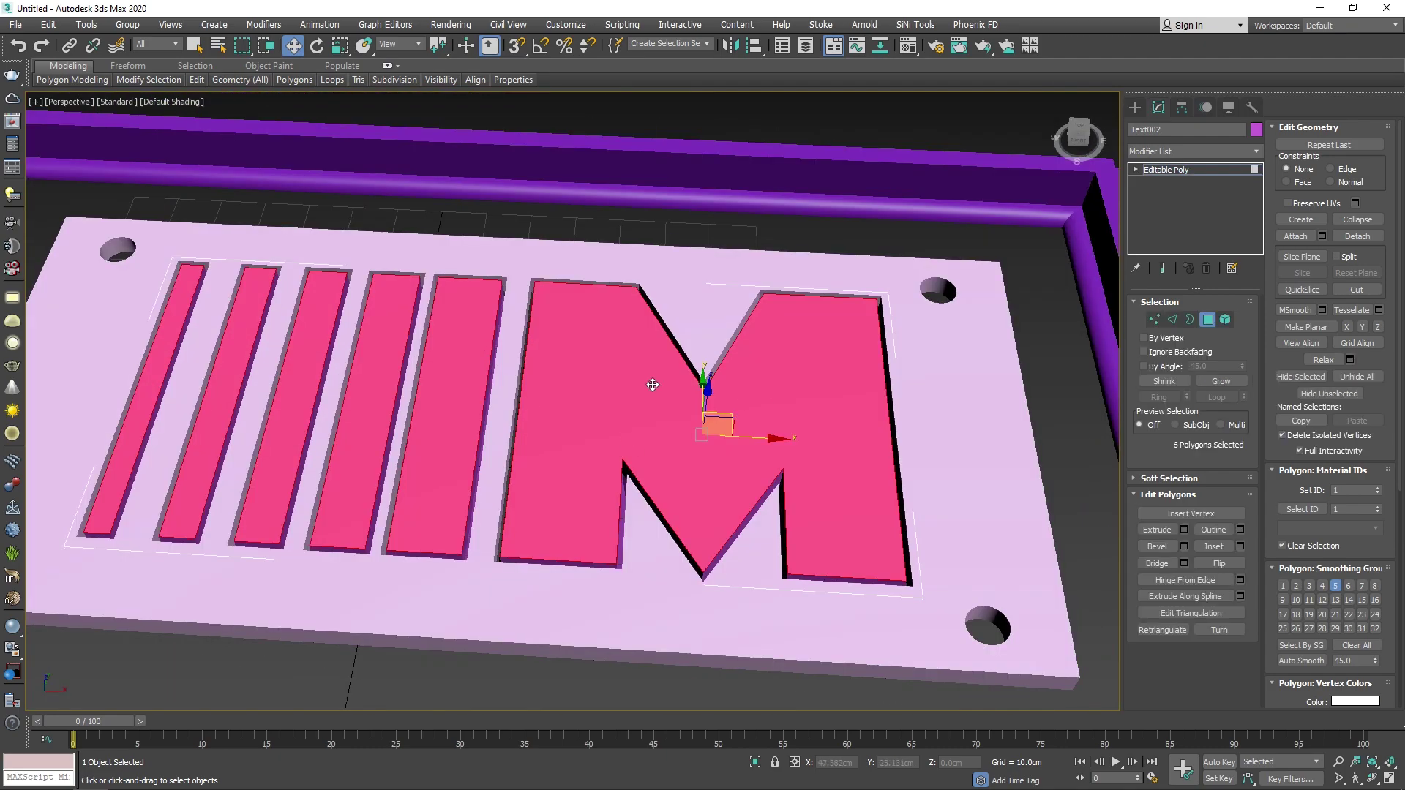
# Step: Delete the bevelled top faces to leave hollow logo outlines
pyautogui.press('Delete')
pyautogui.moveTo(817, 426)
pyautogui.keyDown('alt'); pyautogui.mouseDown(button='middle')
pyautogui.moveTo(772, 315)
pyautogui.moveTo(674, 333)
pyautogui.mouseUp(button='middle'); pyautogui.keyUp('alt')
pyautogui.moveTo(110, 377)
pyautogui.keyDown('alt'); pyautogui.mouseDown(button='middle')
pyautogui.moveTo(480, 386)
pyautogui.moveTo(380, 387)
pyautogui.mouseUp(button='middle'); pyautogui.keyUp('alt')
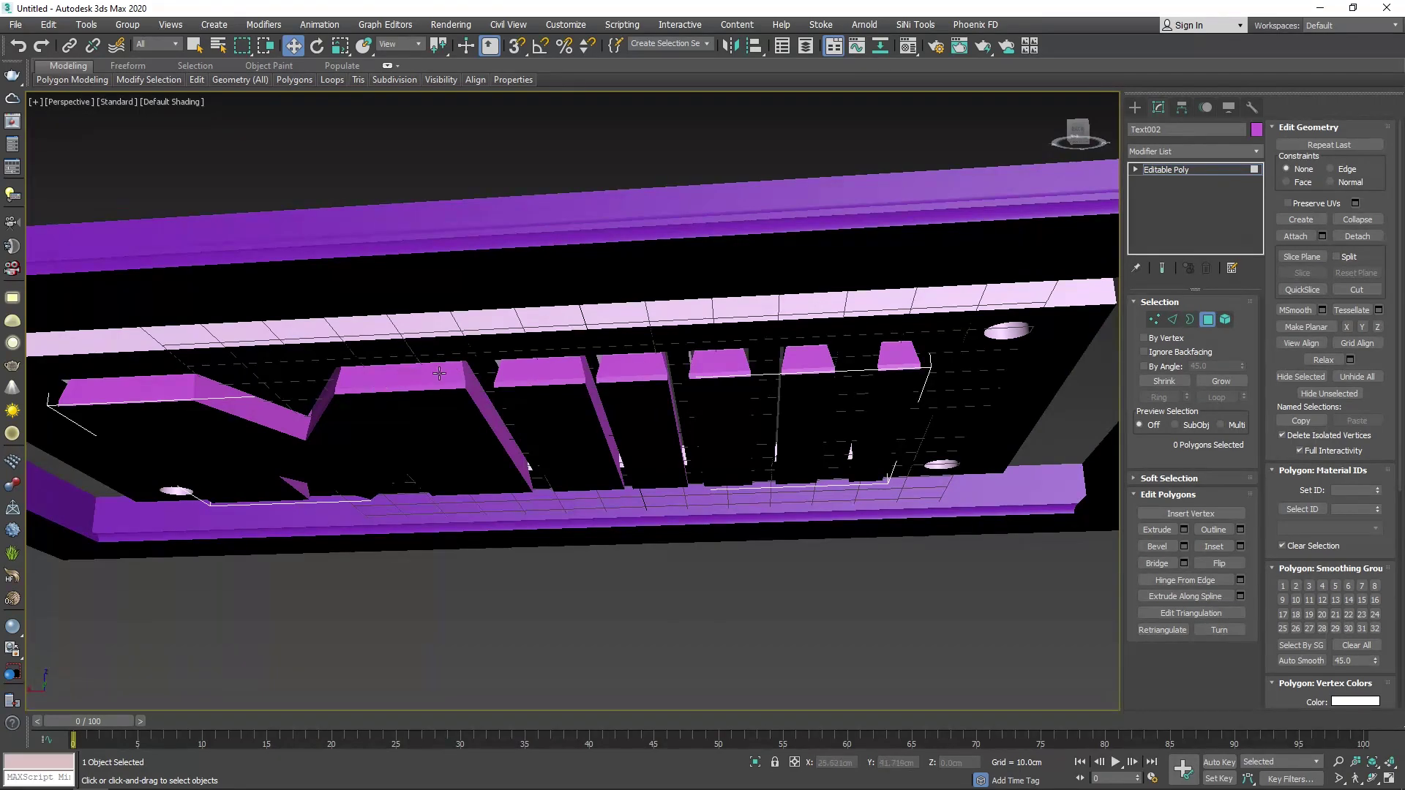
pyautogui.press('t')
pyautogui.scroll(3, 493, 292)
# Step: Draw a small cylinder on the plate and frame it in the view
pyautogui.scroll(4, 513, 329)
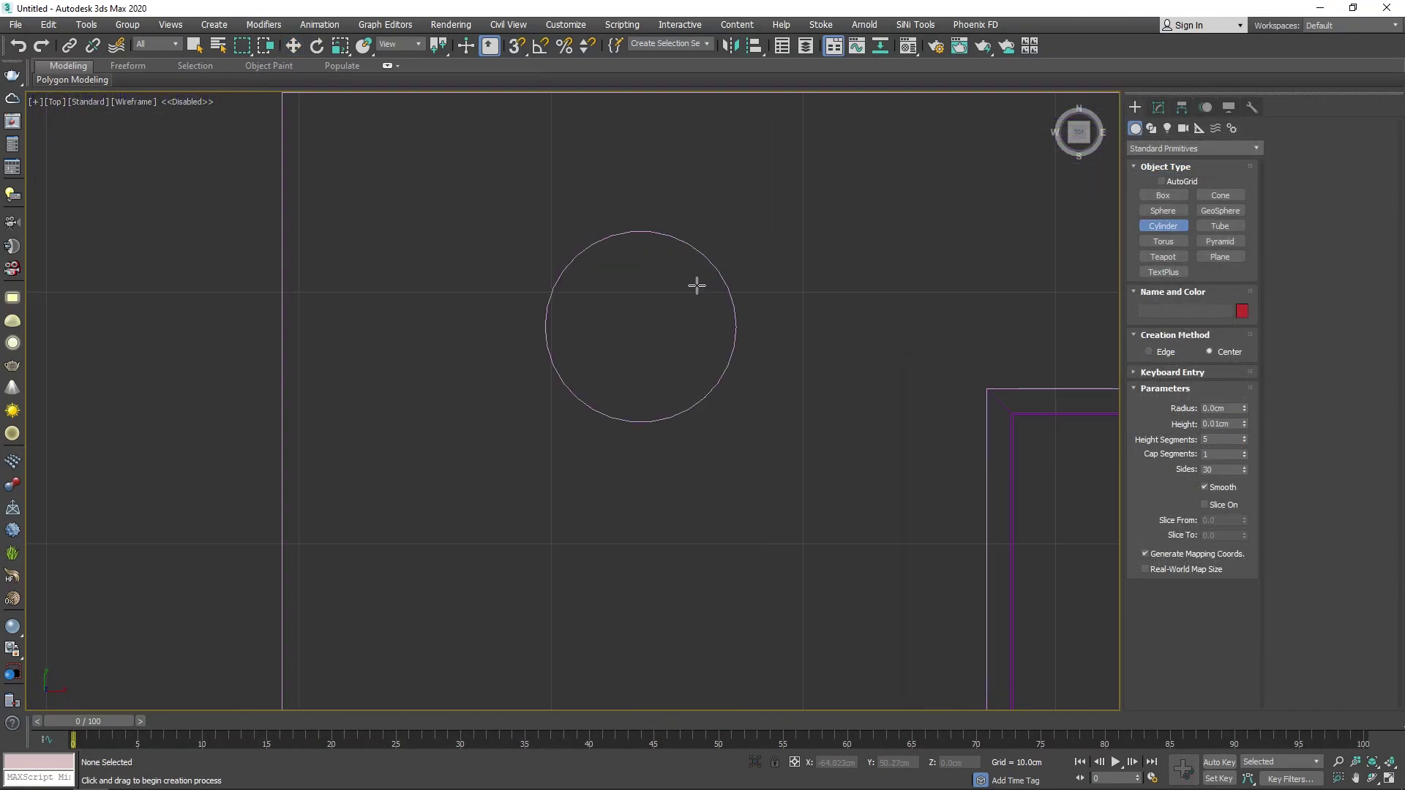
pyautogui.moveTo(646, 333); pyautogui.dragTo(718, 408)
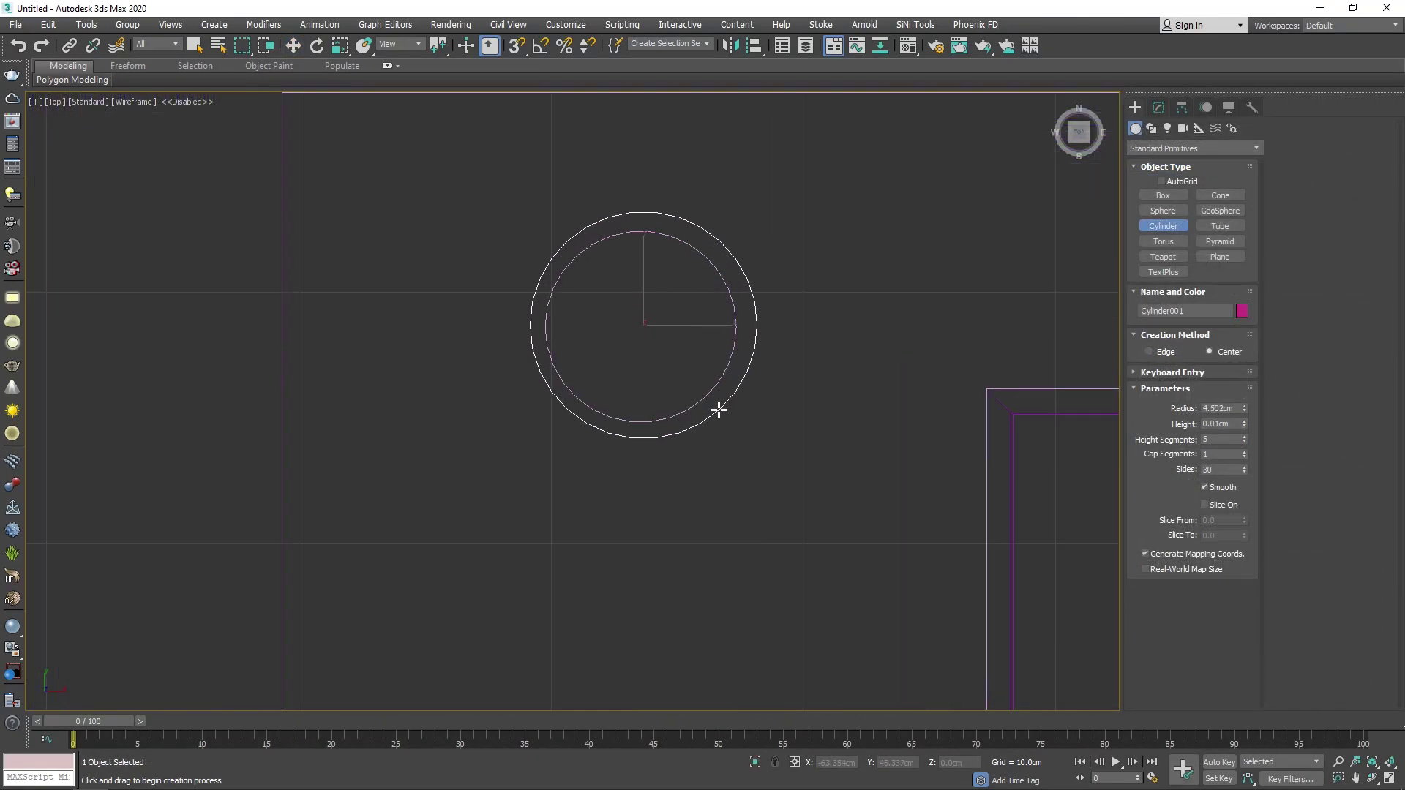
pyautogui.click(720, 411)
pyautogui.press('f')
pyautogui.press('w')
pyautogui.press('p')
pyautogui.press('z')
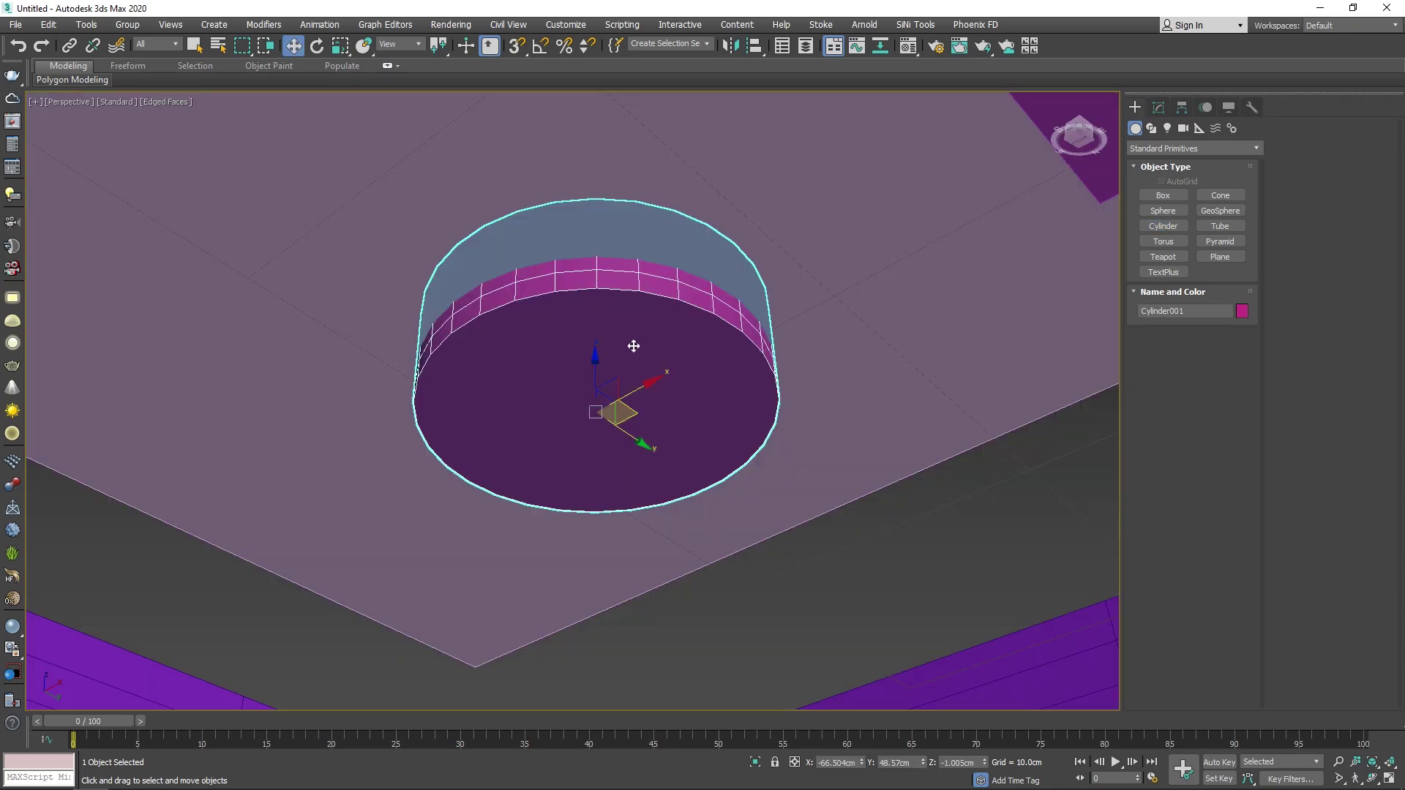
# Step: Raise the cylinder's sides to 43 and convert it to an Editable Poly
pyautogui.rightClick(685, 296)
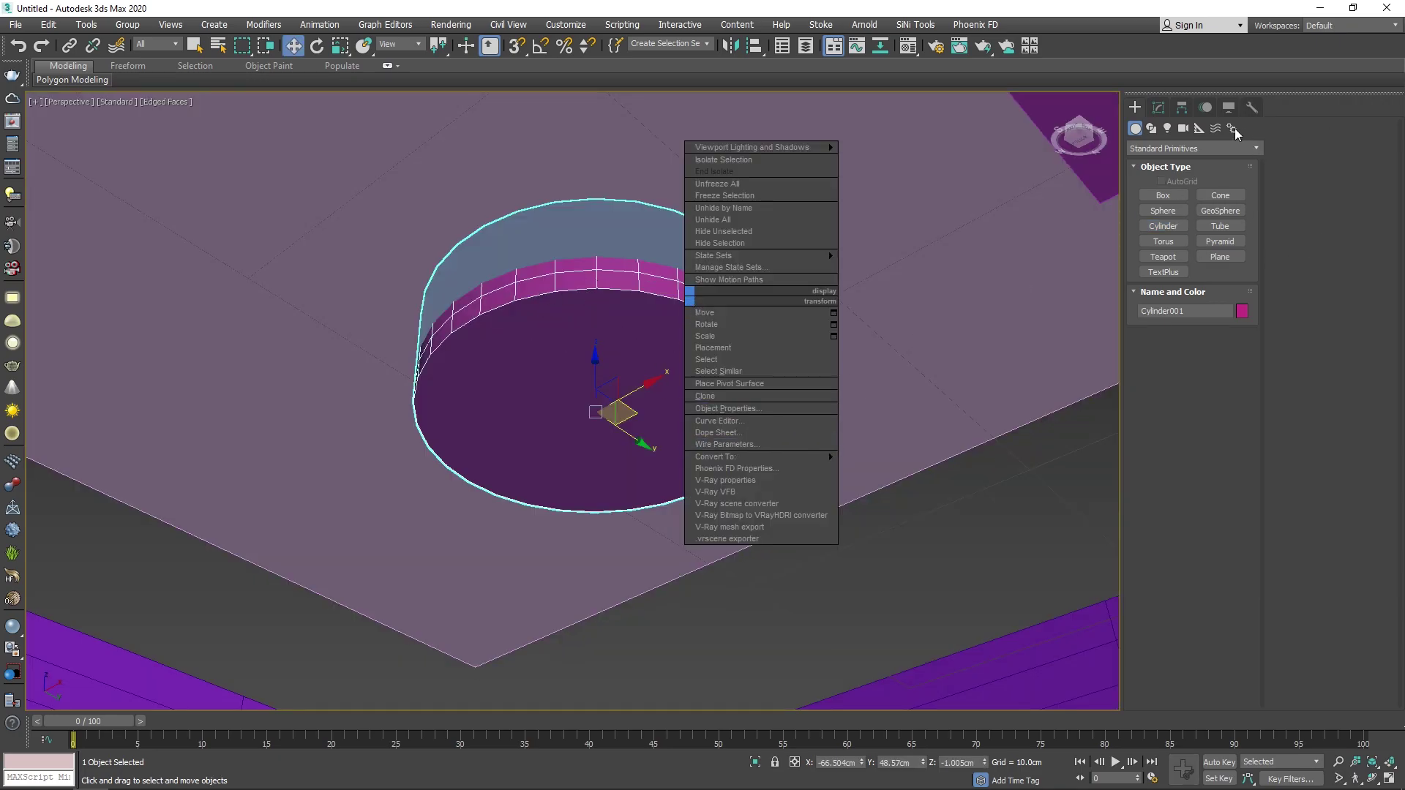
pyautogui.click(1159, 106)
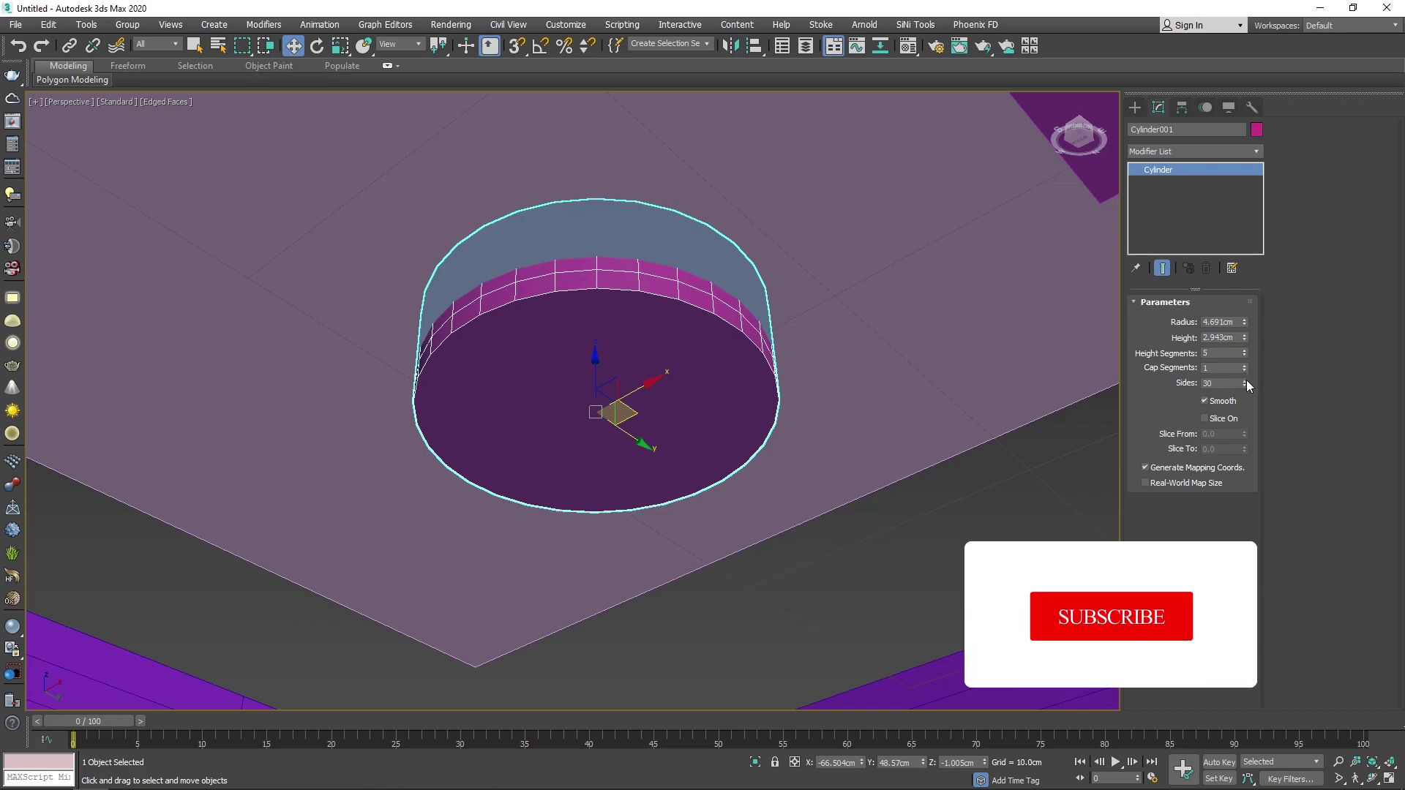
pyautogui.moveTo(1245, 380); pyautogui.dragTo(1245, 359)
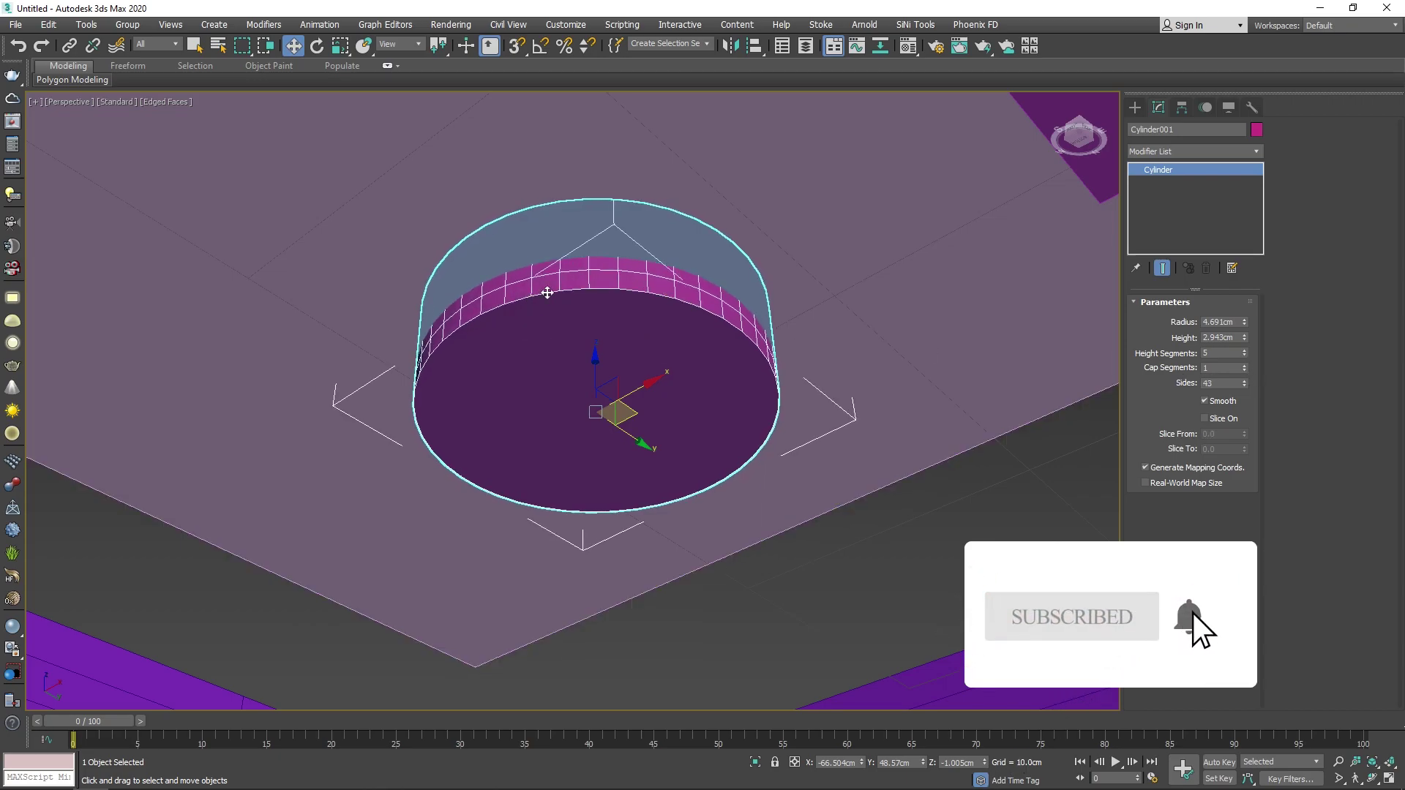
pyautogui.rightClick(629, 293)
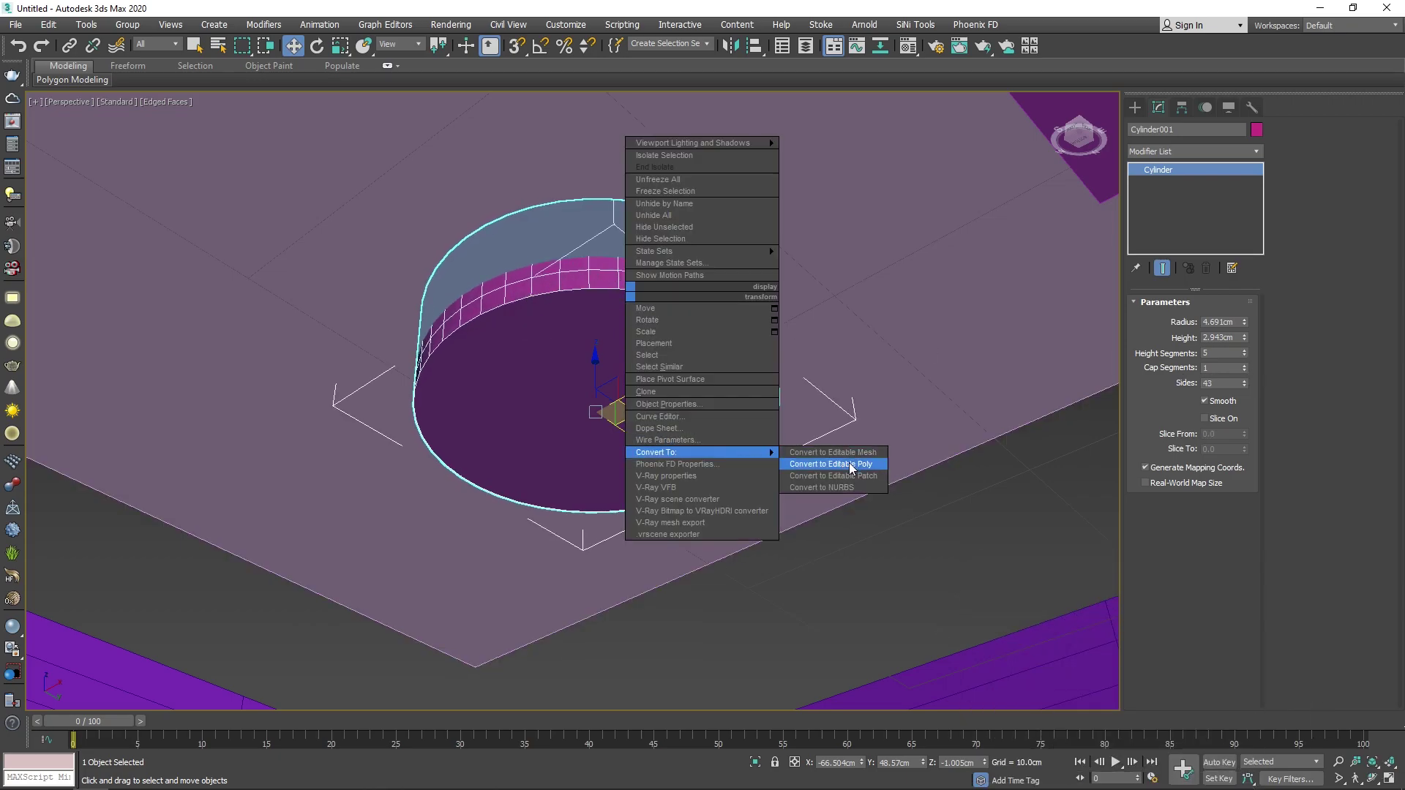
pyautogui.click(831, 464)
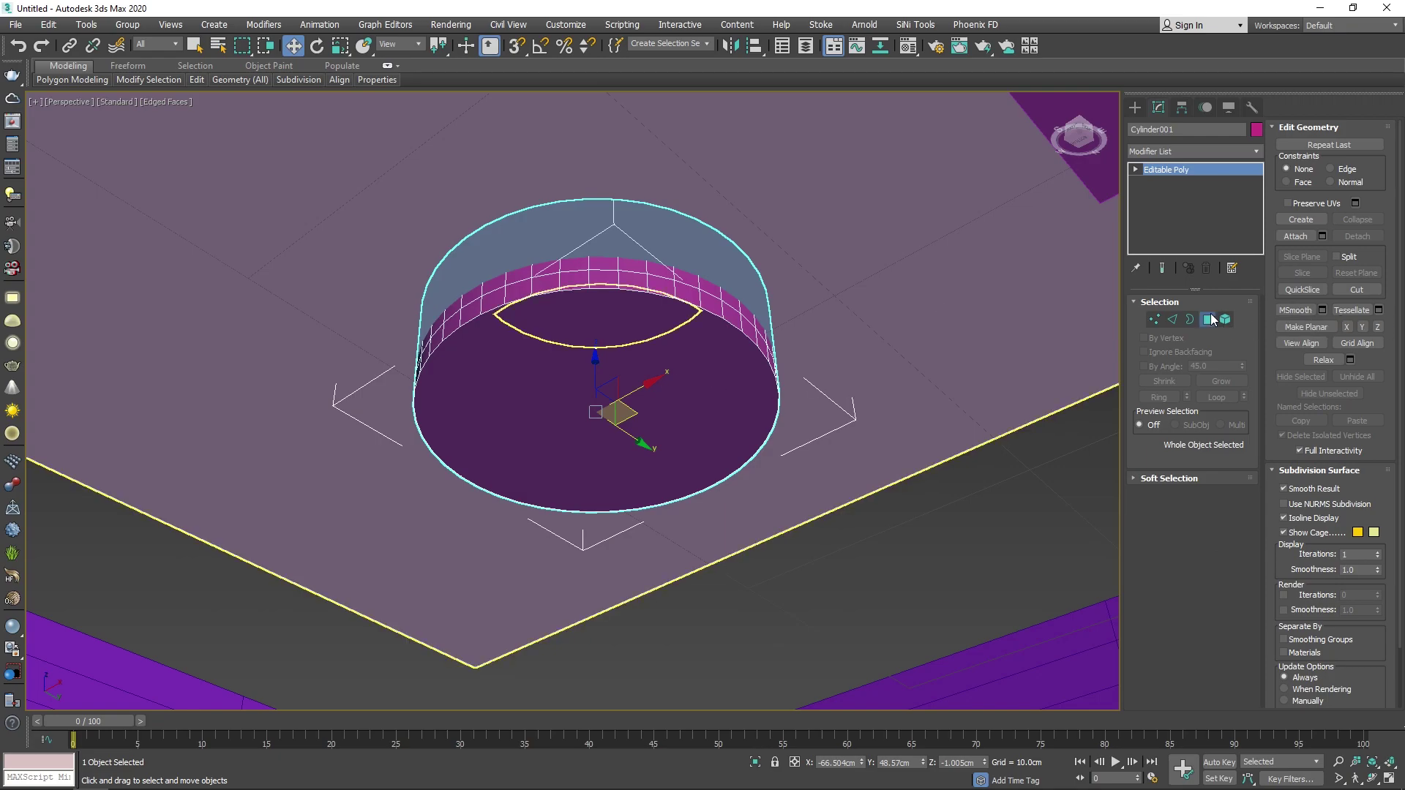
# Step: Give all cylinder faces a shallow bevel with a tiny outline, by polygon
pyautogui.click(1209, 320)
pyautogui.click(607, 279)
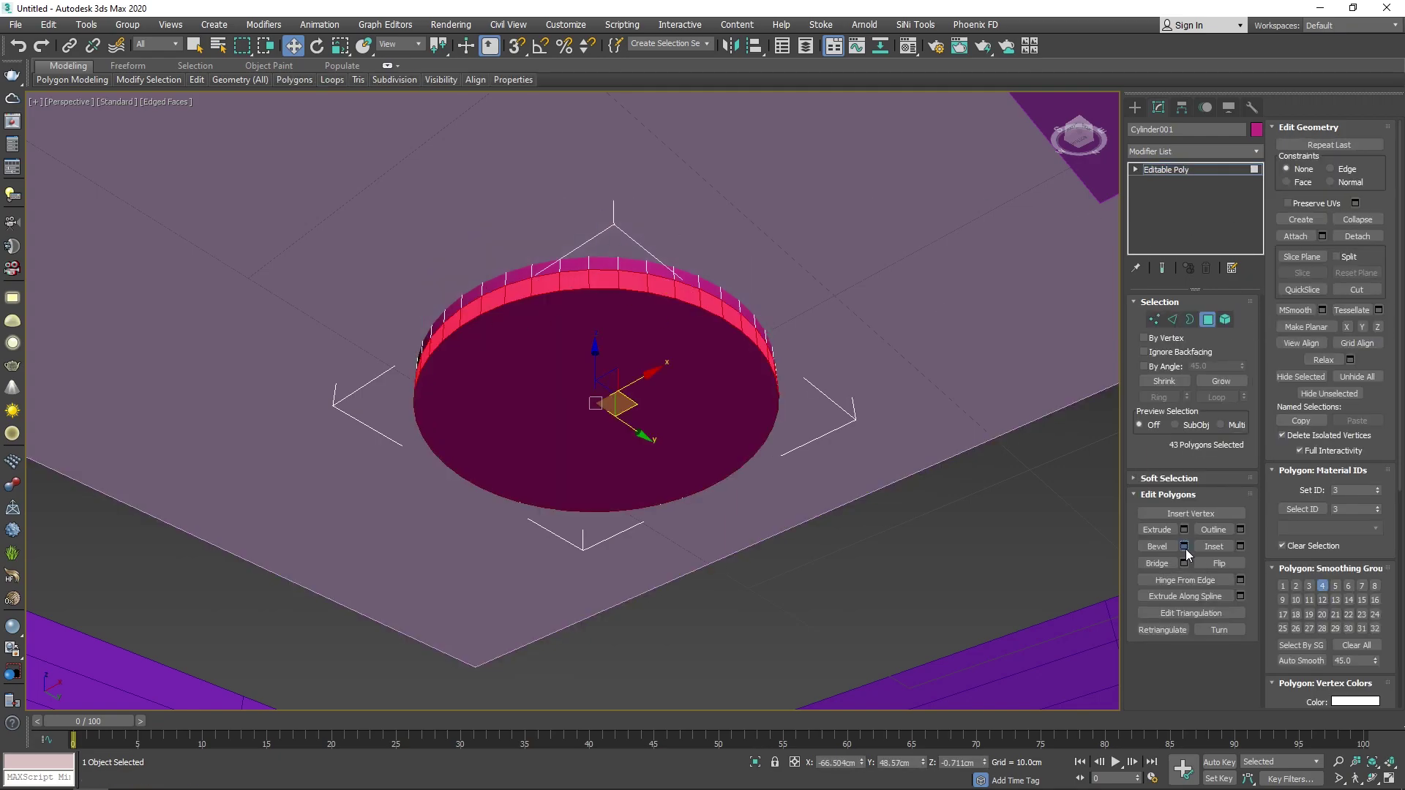
pyautogui.click(1184, 546)
pyautogui.moveTo(583, 430); pyautogui.dragTo(584, 416)
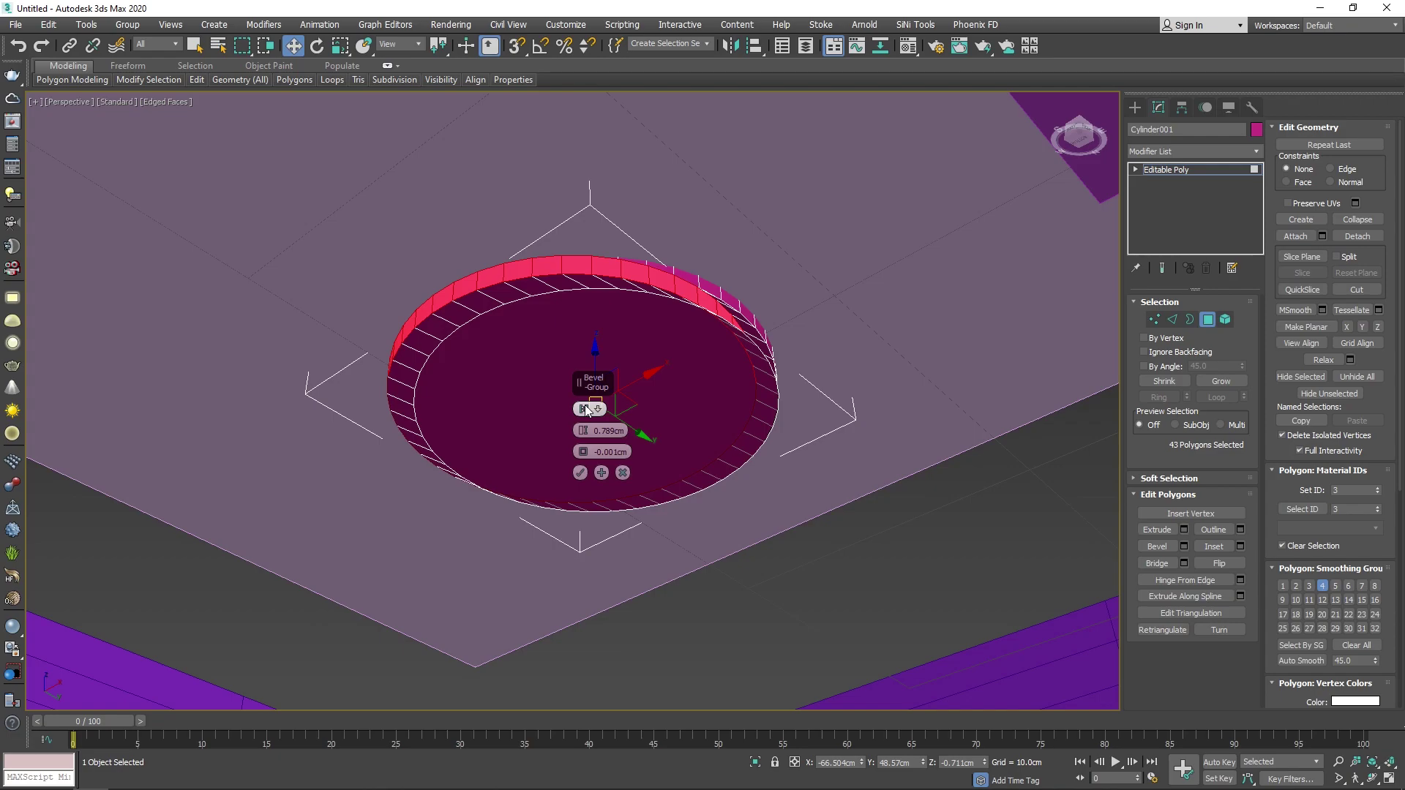
pyautogui.click(585, 409)
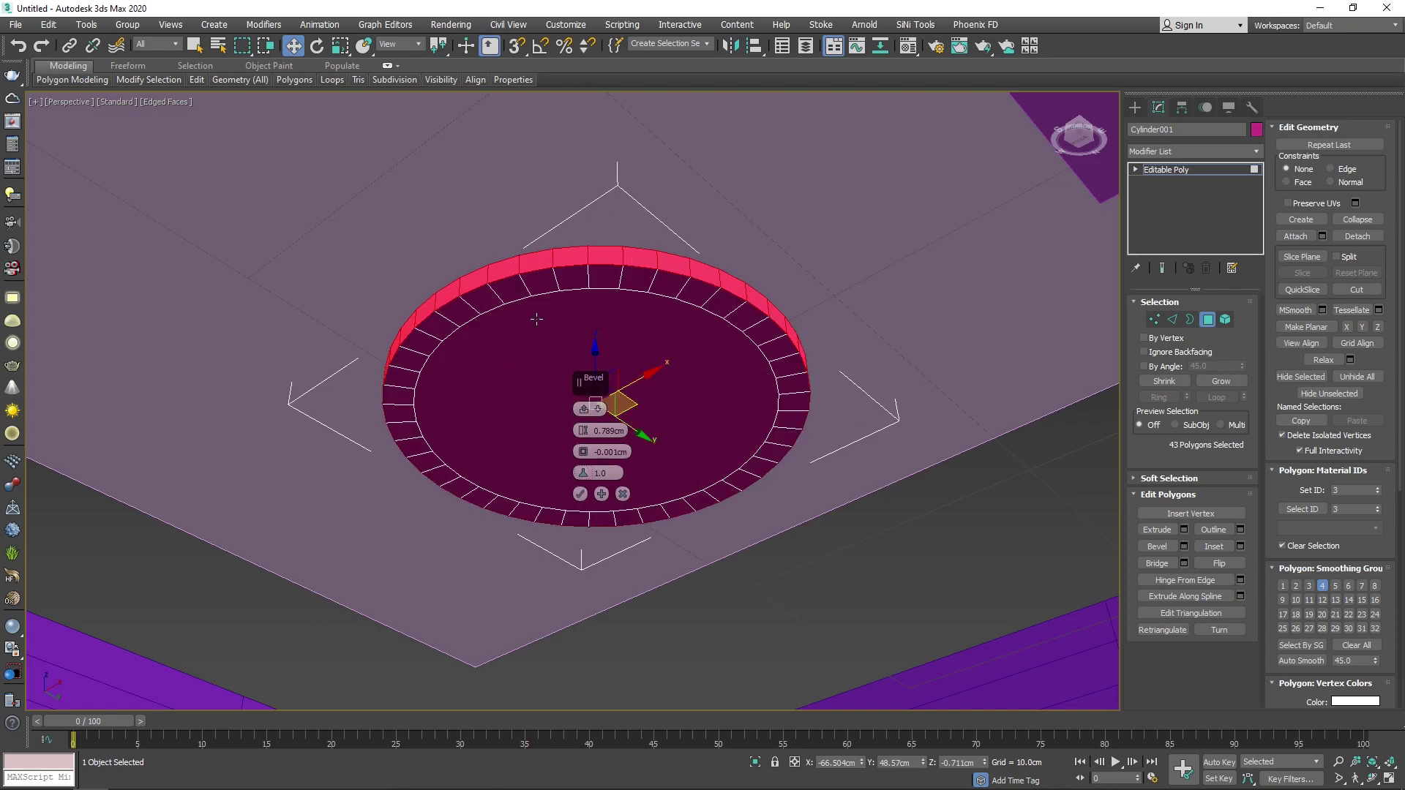
# Step: Bevel the cylinder's top cap with negative height and outline to sink it inside a rim
pyautogui.keyDown('alt'); pyautogui.moveTo(642, 349); pyautogui.dragTo(442, 465, button='middle'); pyautogui.keyUp('alt')
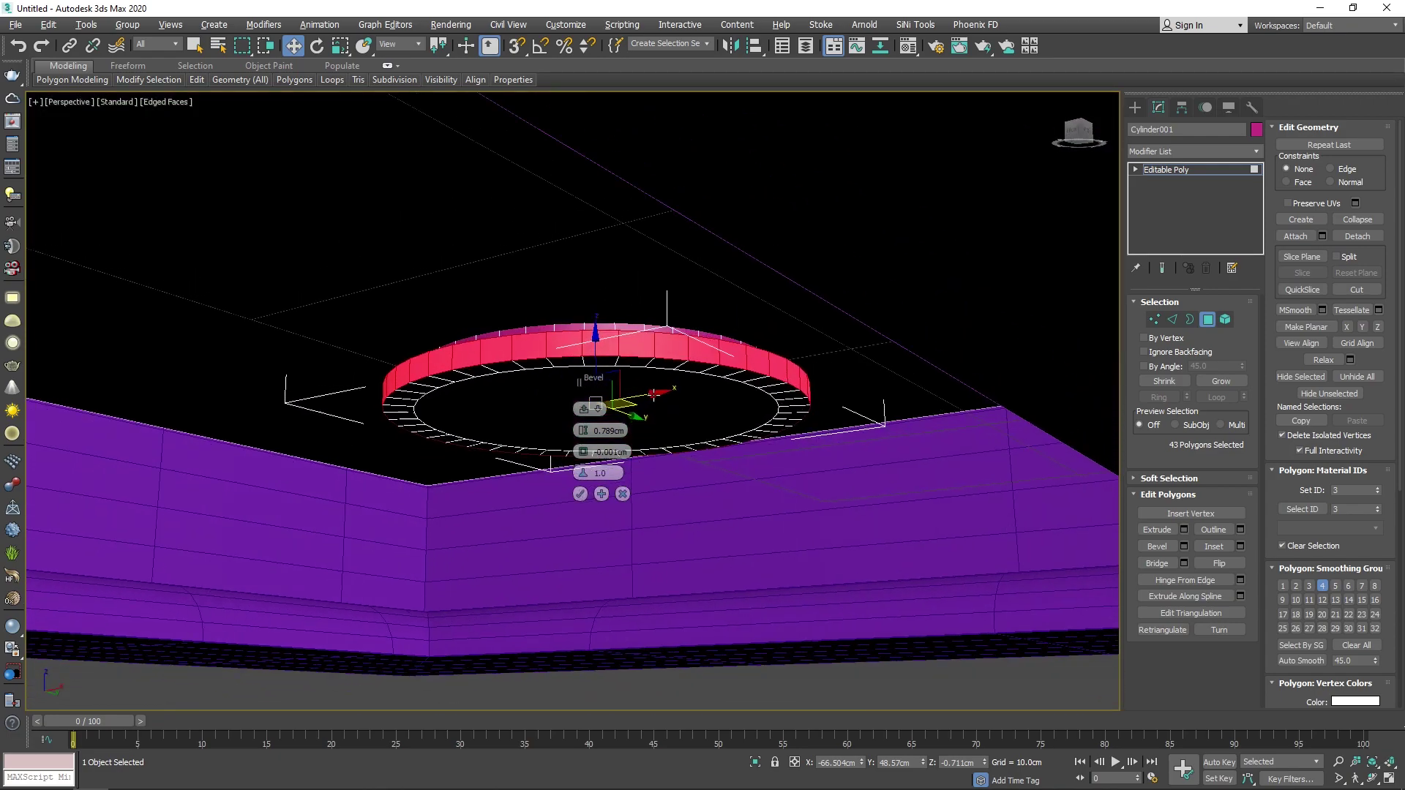
pyautogui.scroll(5, 442, 465)
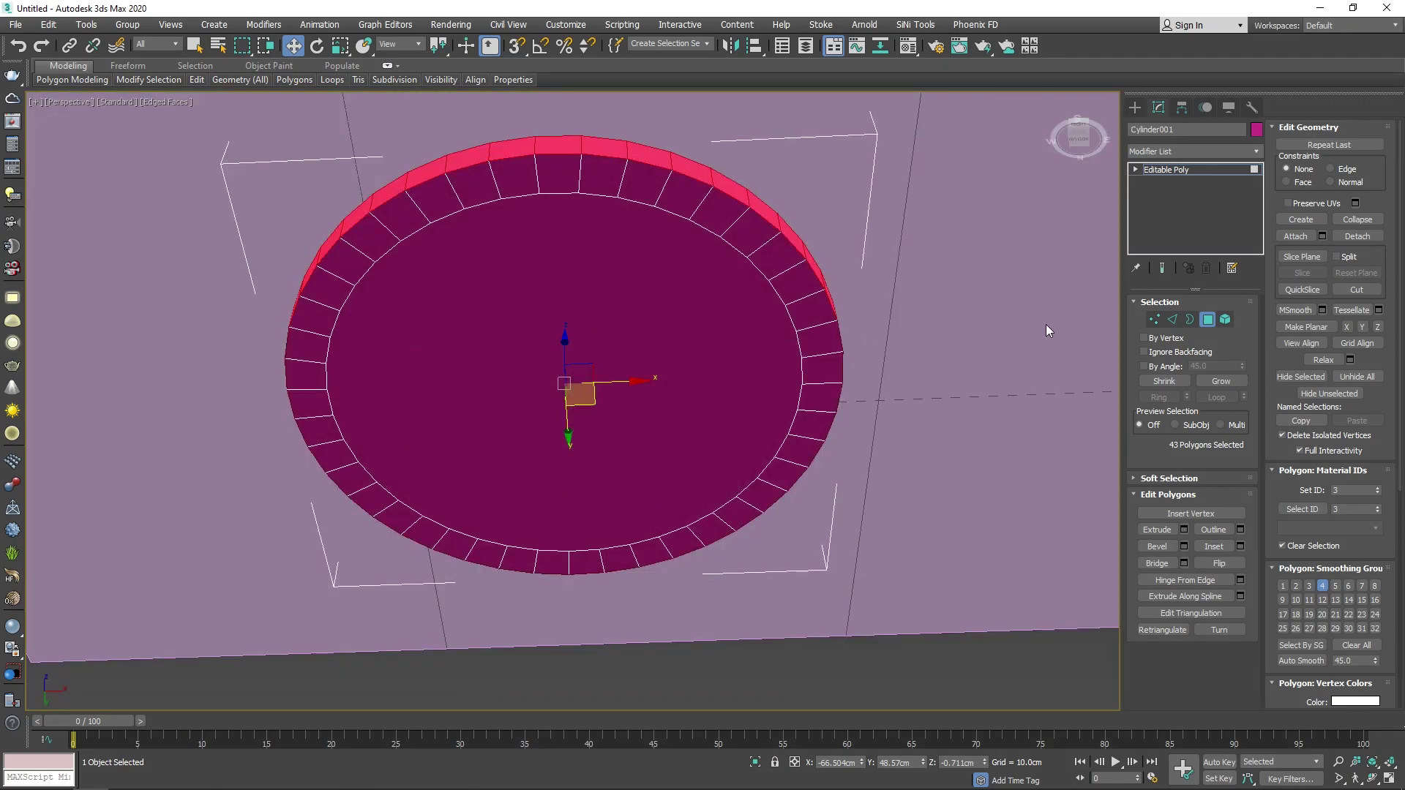
pyautogui.click(724, 339)
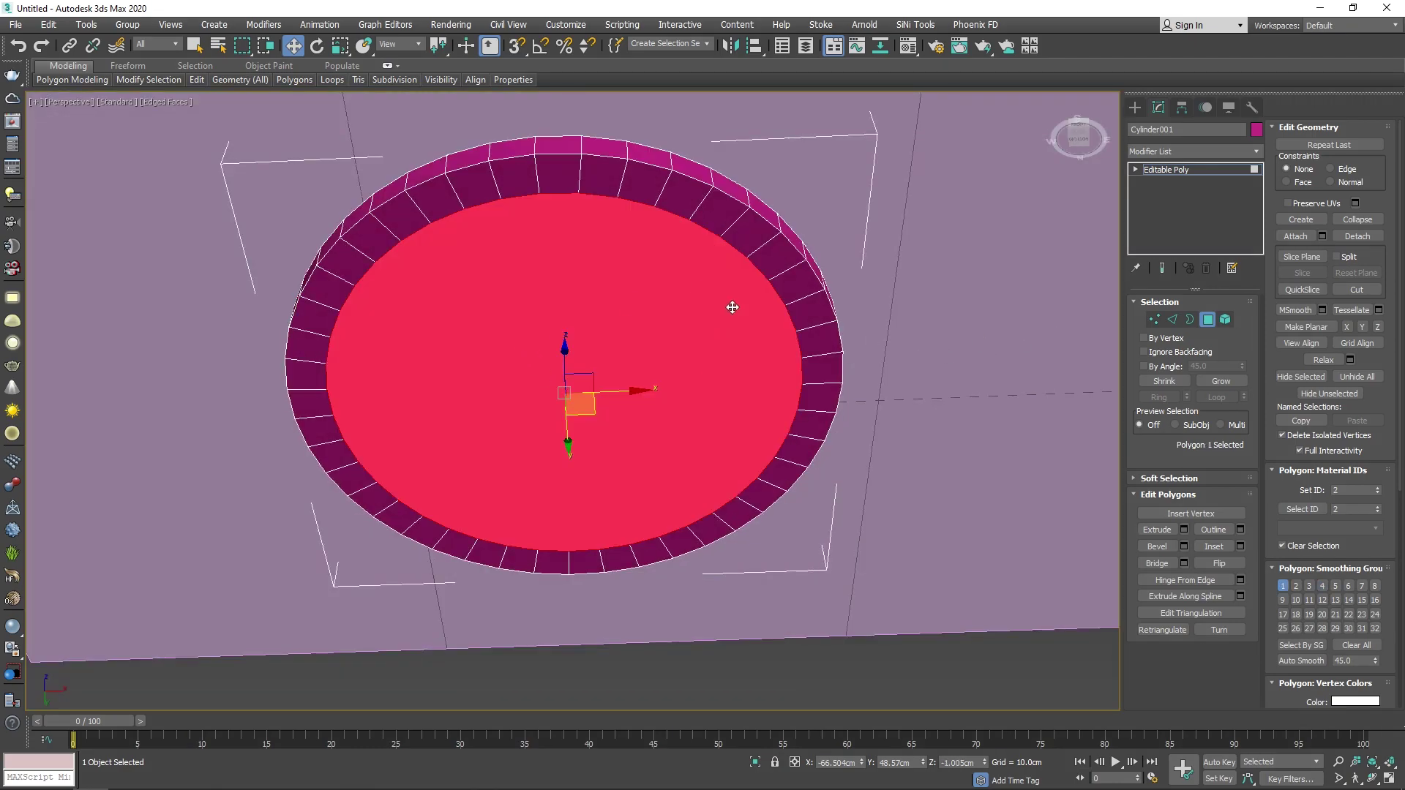
pyautogui.click(1185, 546)
pyautogui.moveTo(583, 452)
pyautogui.mouseDown()
pyautogui.moveTo(583, 475)
pyautogui.moveTo(587, 439)
pyautogui.mouseUp()
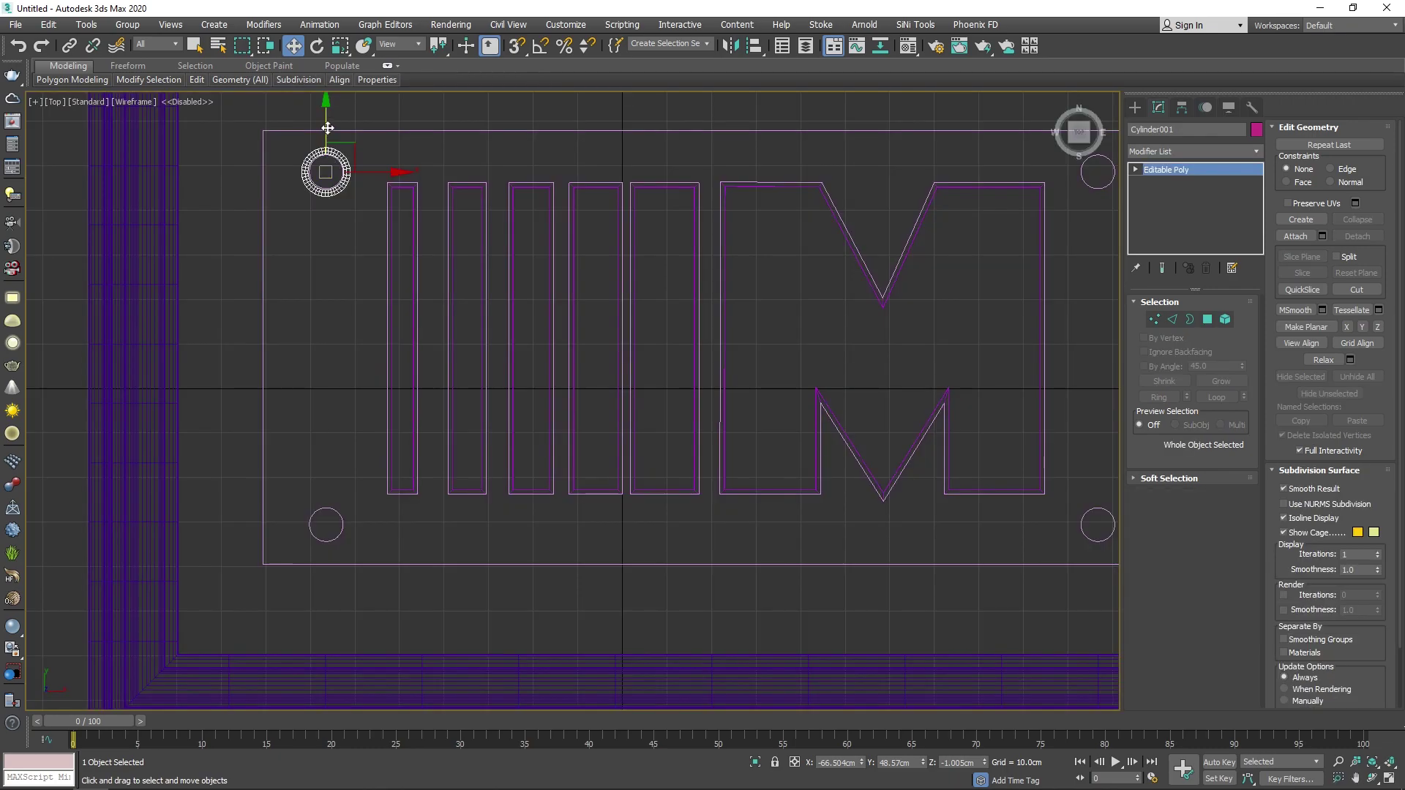
# Step: Instance the cap to the bottom-left corner, then copy both circles to the right-hand corners
pyautogui.moveTo(341, 128); pyautogui.dragTo(344, 480)
pyautogui.click(699, 463)
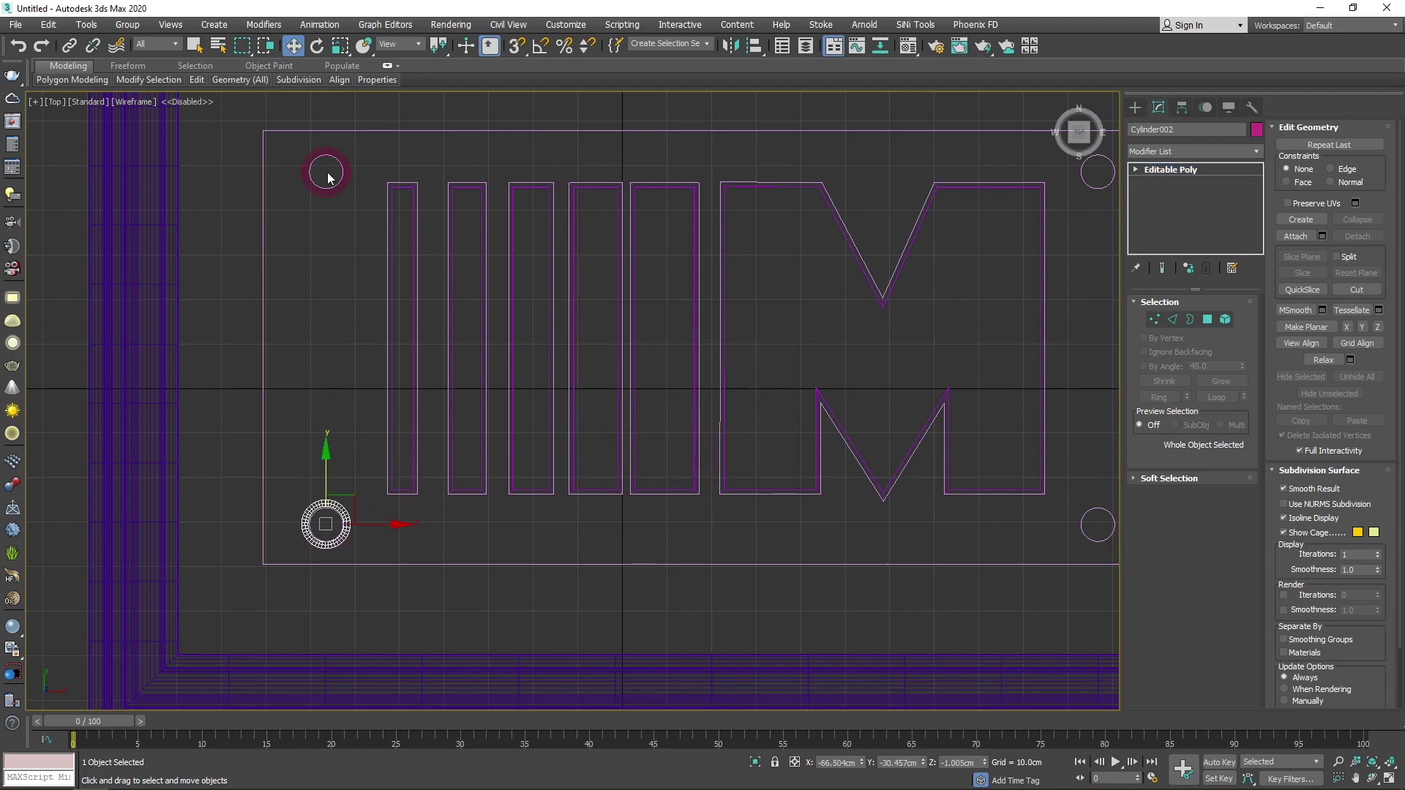
pyautogui.keyDown('ctrl'); pyautogui.click(330, 196); pyautogui.keyUp('ctrl')
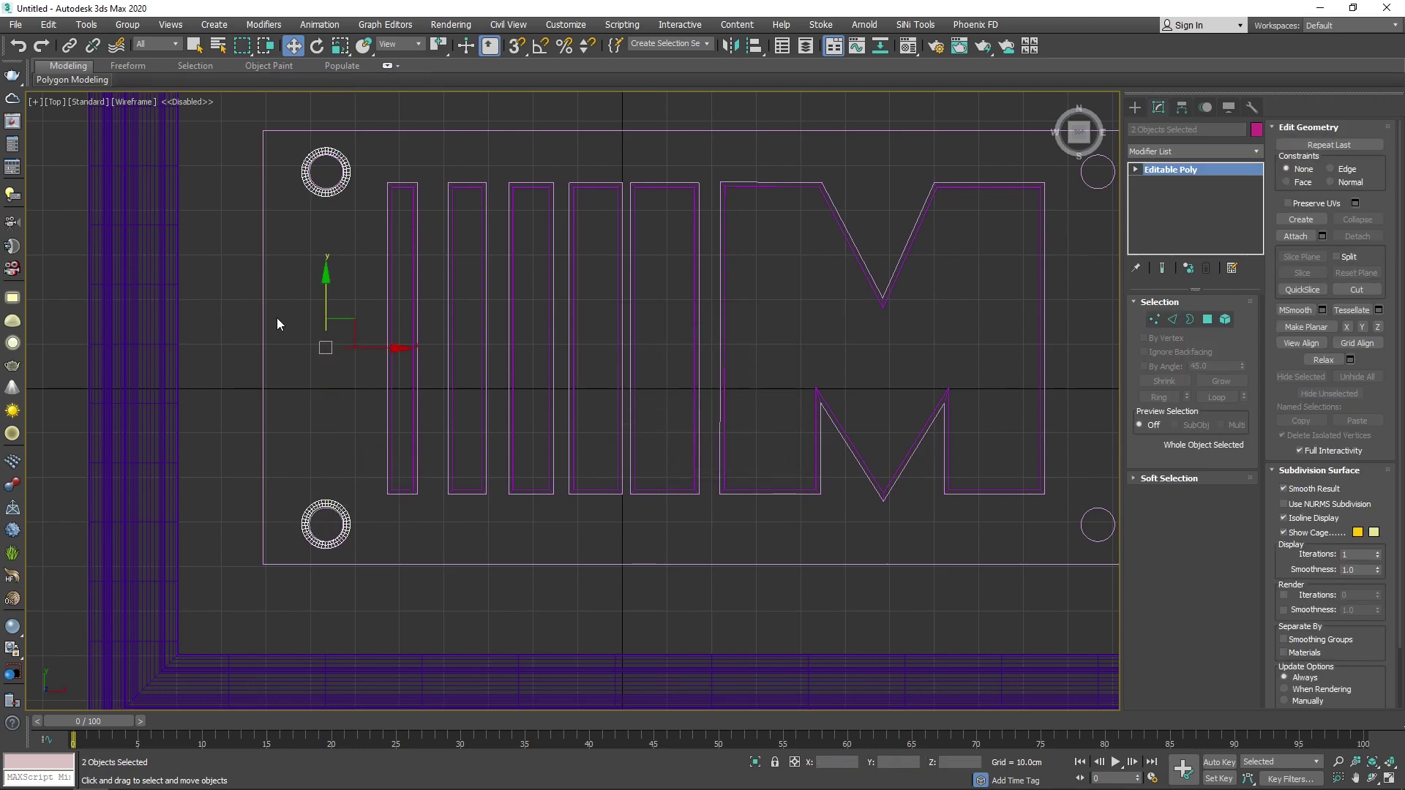
pyautogui.scroll(-2, 293, 337)
pyautogui.moveTo(313, 344); pyautogui.dragTo(237, 352, button='middle')
pyautogui.moveTo(232, 350); pyautogui.dragTo(774, 283)
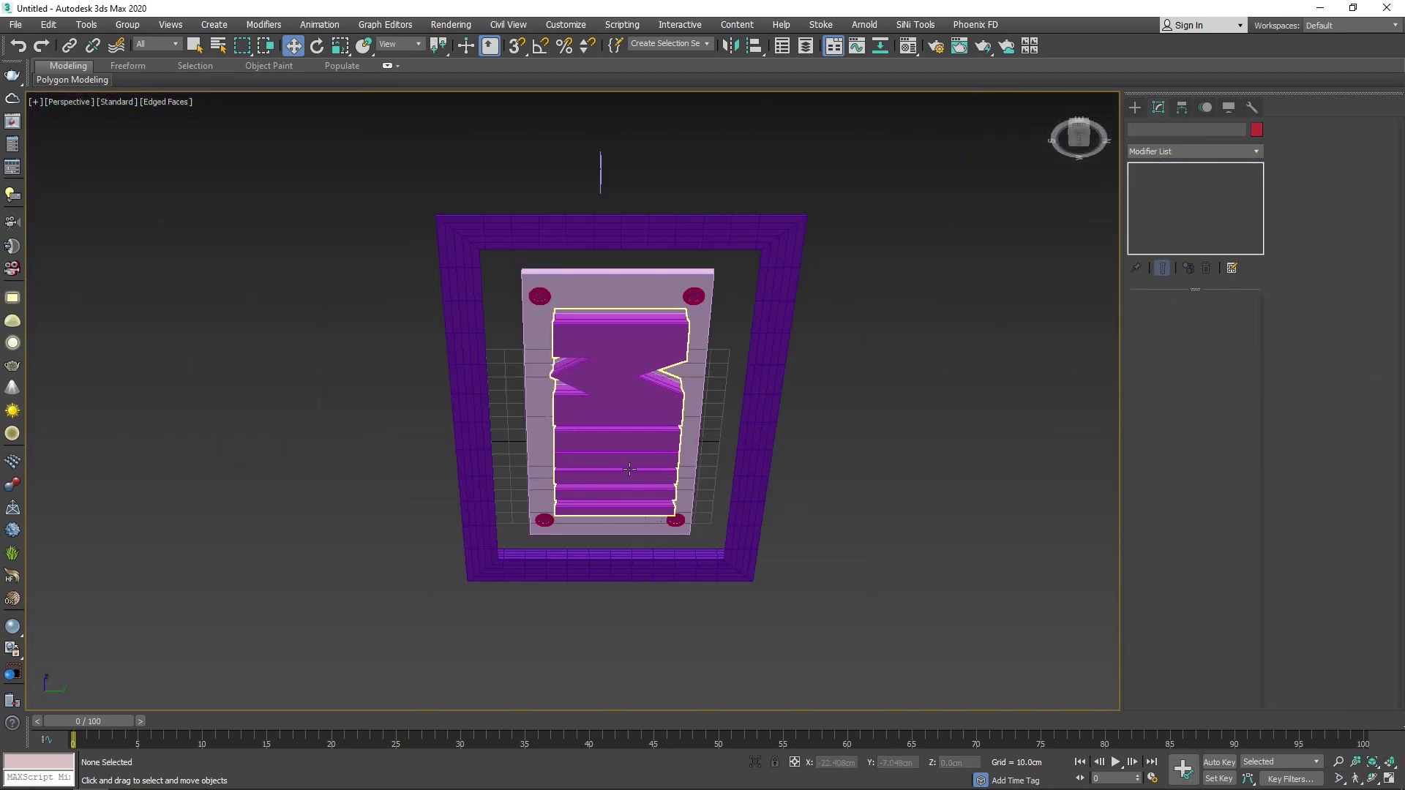
# Step: Save the picture-frame scene as 'Ceiling' on the Desktop
pyautogui.keyDown('alt'); pyautogui.moveTo(770, 518); pyautogui.dragTo(818, 279, button='middle'); pyautogui.keyUp('alt')
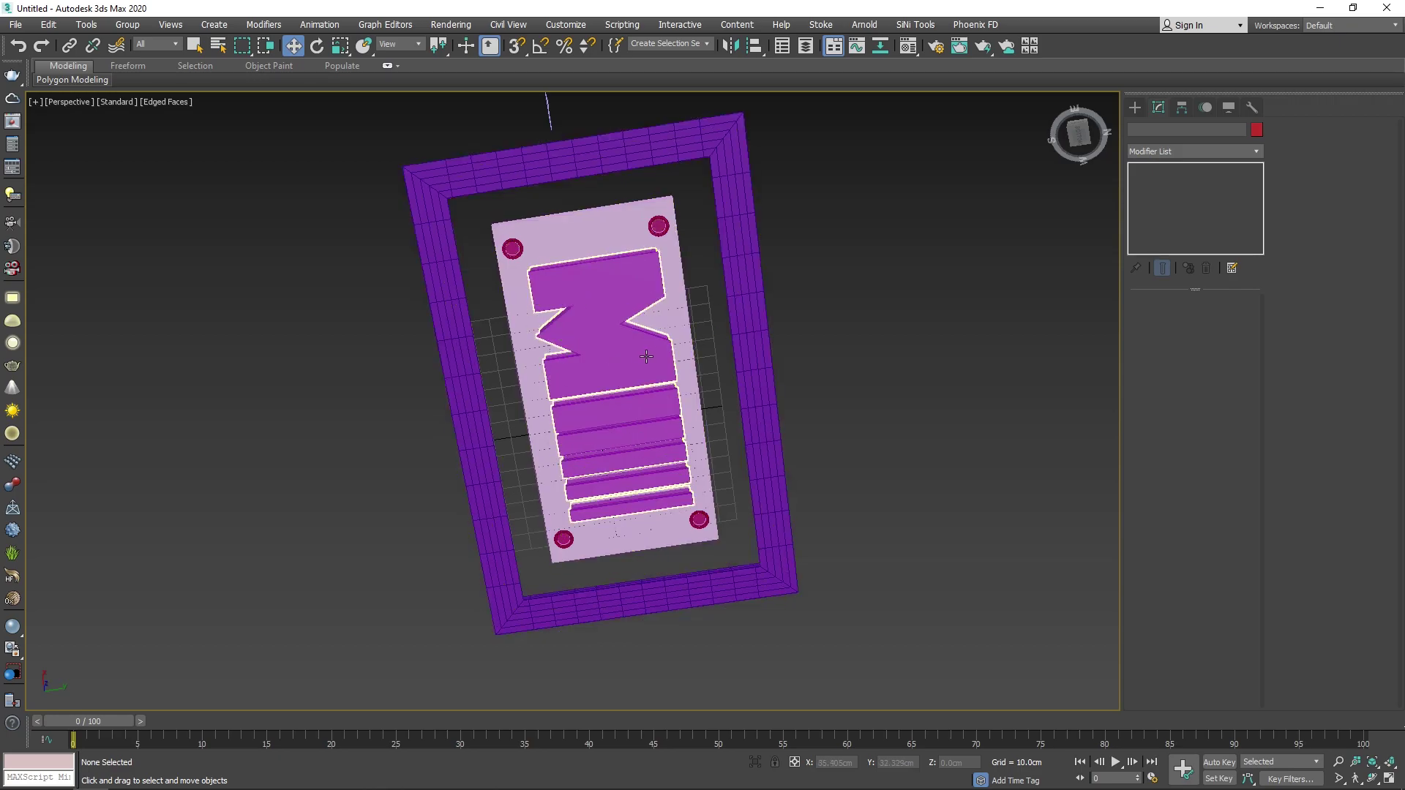
pyautogui.keyDown('alt'); pyautogui.moveTo(598, 369); pyautogui.dragTo(620, 417, button='middle'); pyautogui.keyUp('alt')
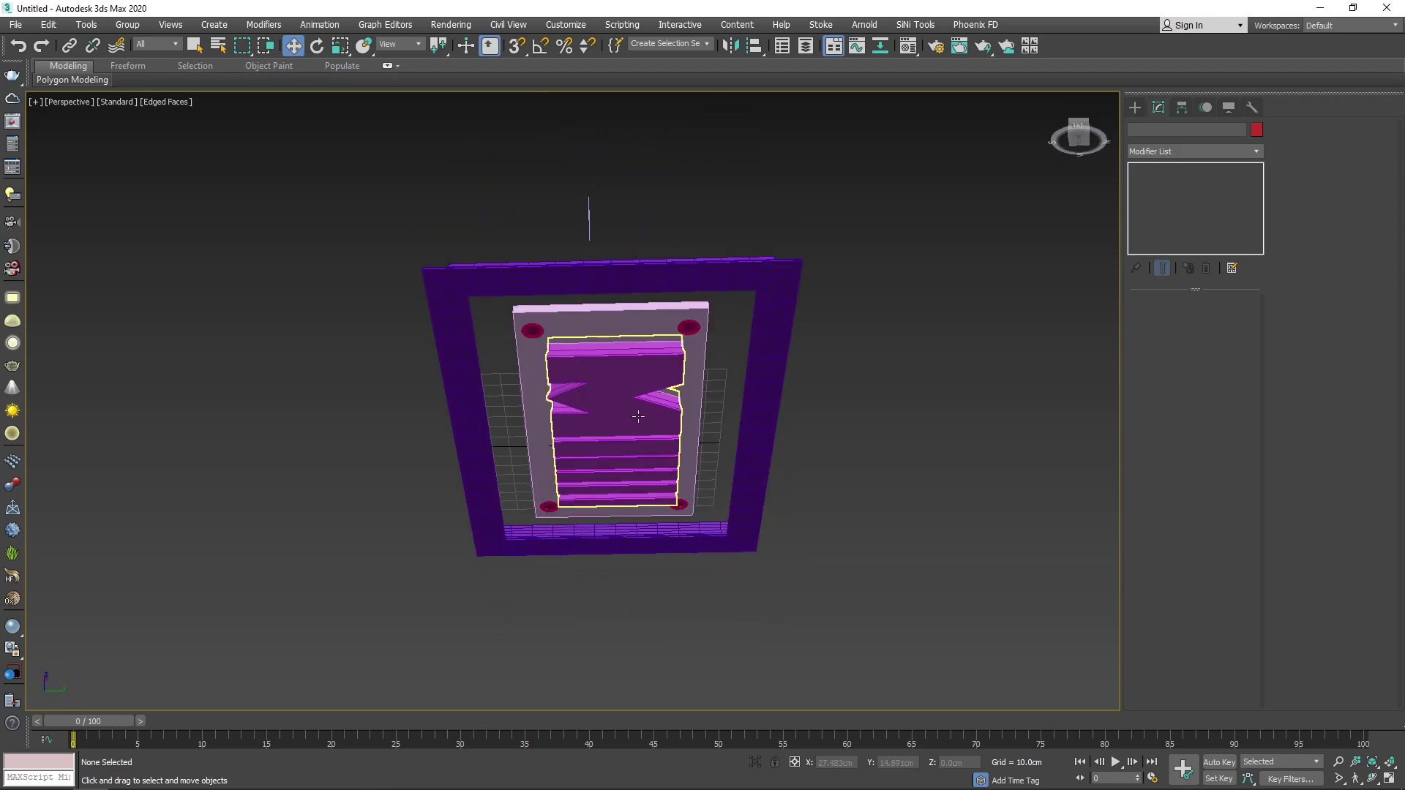
pyautogui.hotkey('ctrl', 's')
pyautogui.write('Ceiling')
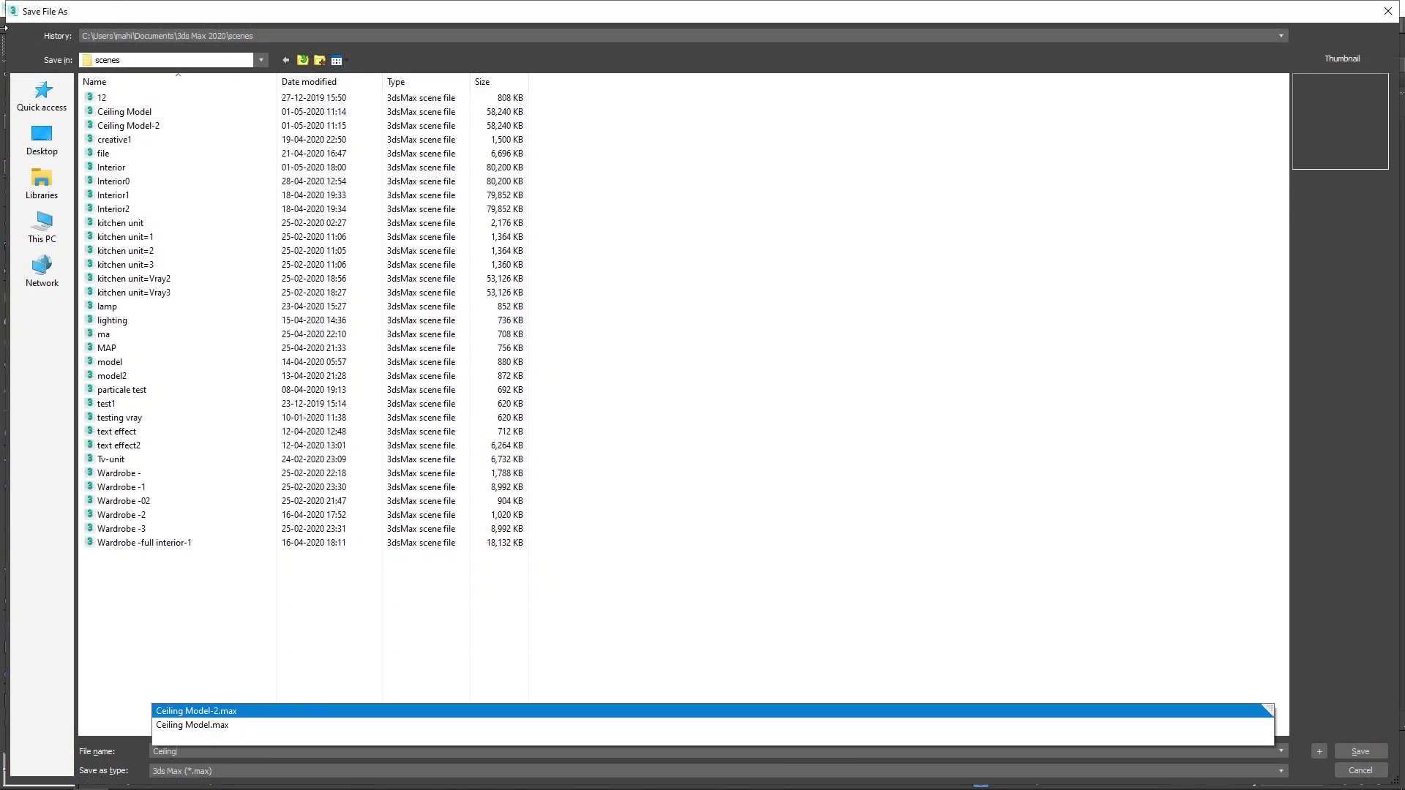
pyautogui.click(41, 139)
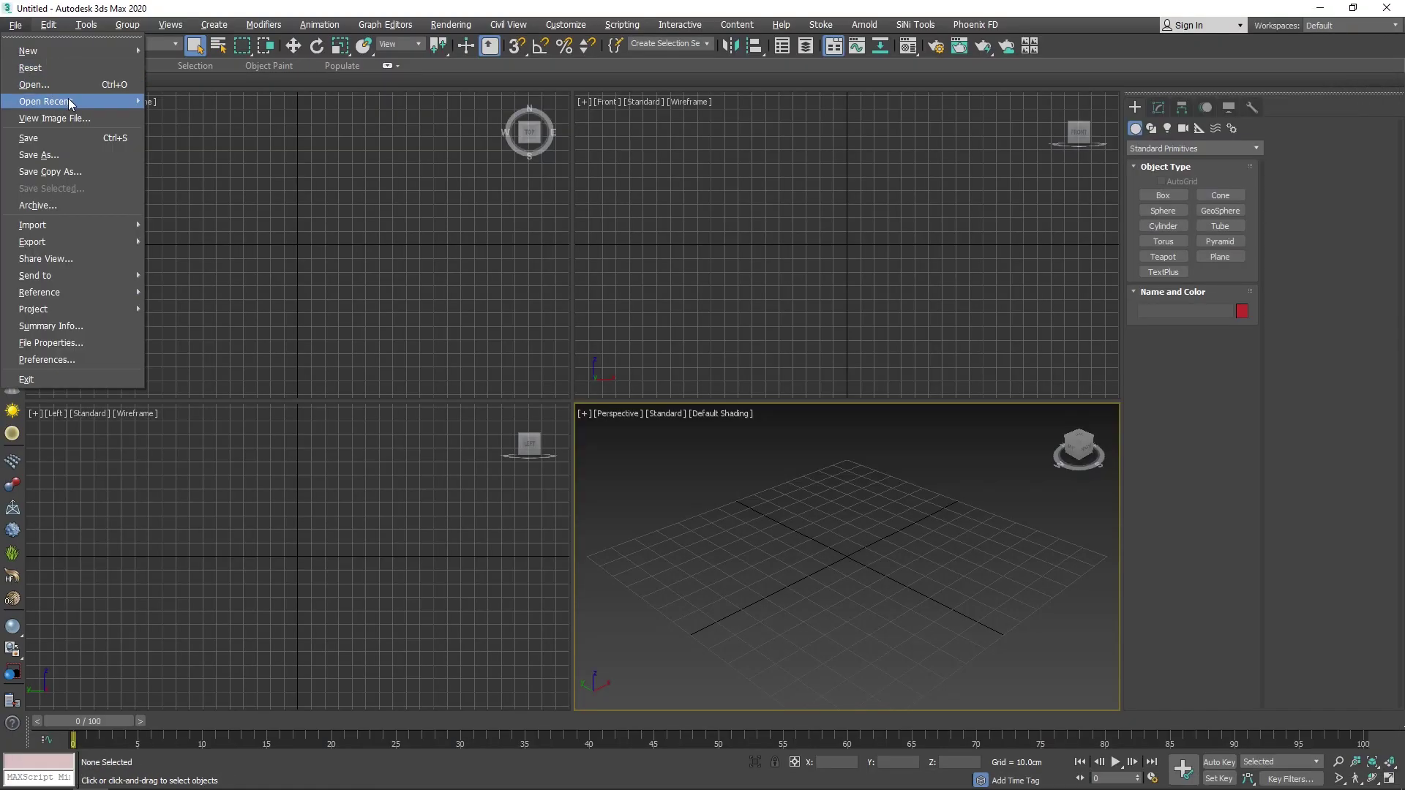
# Step: Open Interior.max from recent files and orbit around the furnished bedroom
pyautogui.click(285, 118)
pyautogui.moveTo(410, 351)
pyautogui.keyDown('alt'); pyautogui.mouseDown(button='middle')
pyautogui.moveTo(512, 516)
pyautogui.moveTo(527, 482)
pyautogui.mouseUp(button='middle'); pyautogui.keyUp('alt')
pyautogui.moveTo(527, 482); pyautogui.dragTo(524, 466, button='middle')
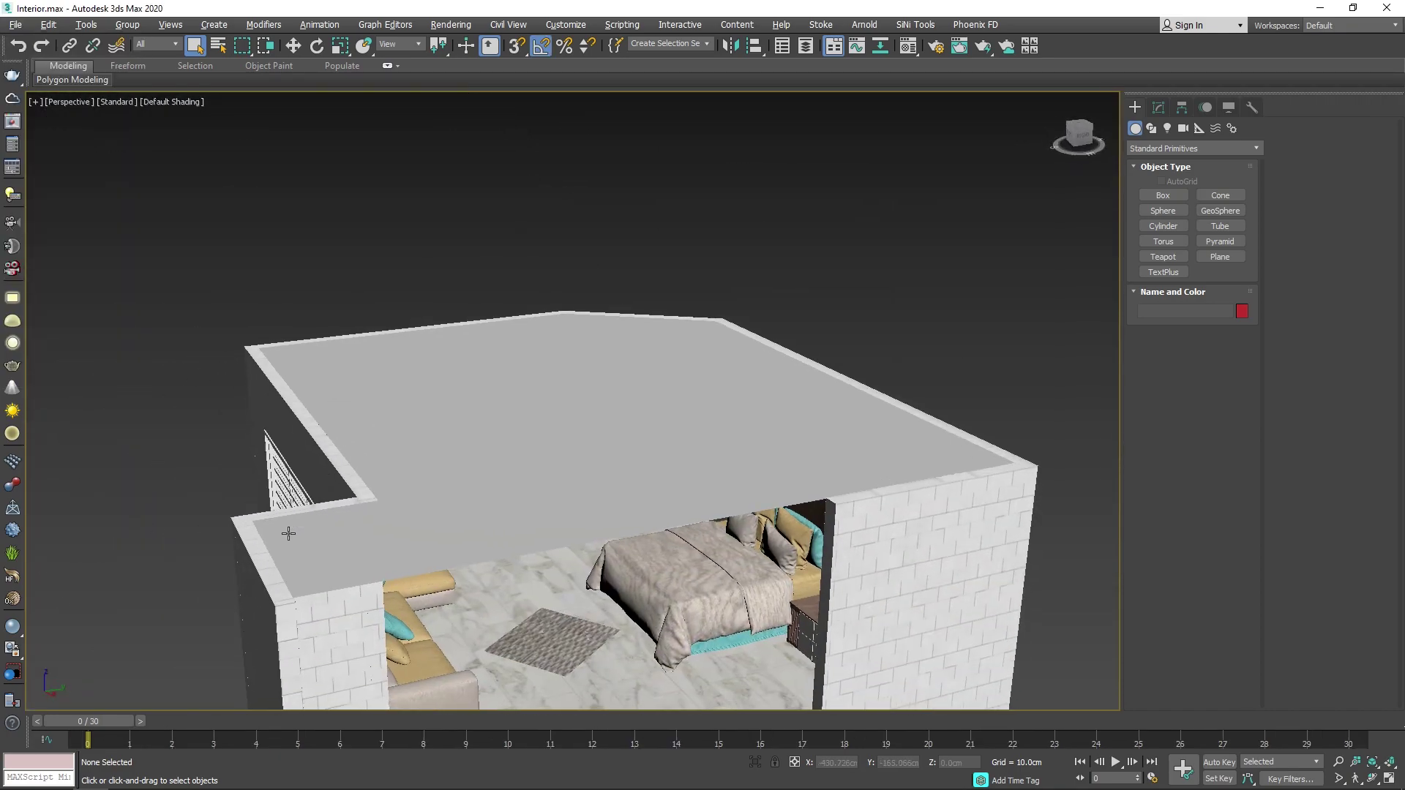
pyautogui.moveTo(288, 533)
pyautogui.keyDown('alt'); pyautogui.mouseDown(button='middle')
pyautogui.moveTo(411, 561)
pyautogui.moveTo(533, 317)
pyautogui.mouseUp(button='middle'); pyautogui.keyUp('alt')
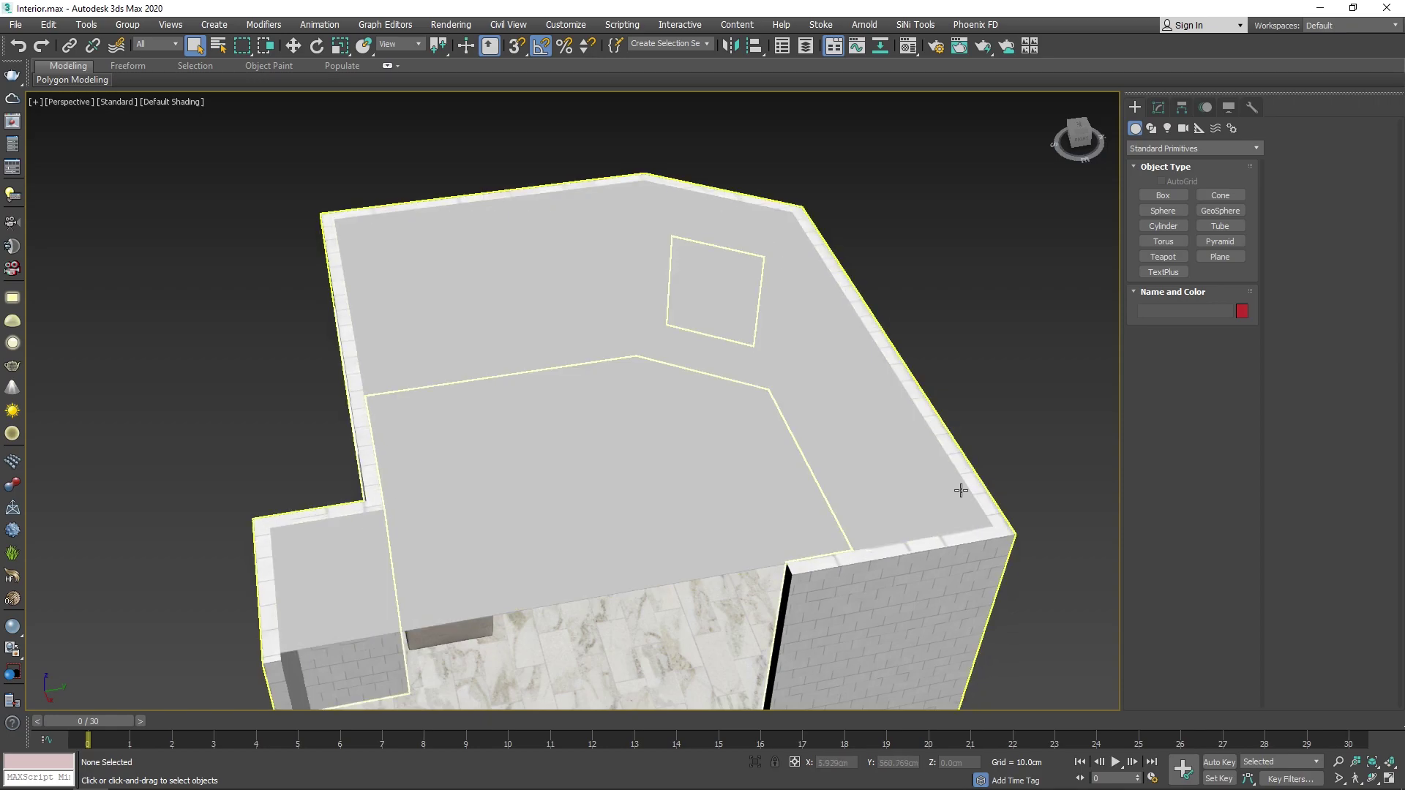
pyautogui.moveTo(810, 591)
pyautogui.keyDown('alt'); pyautogui.mouseDown(button='middle')
pyautogui.moveTo(759, 402)
pyautogui.moveTo(805, 564)
pyautogui.mouseUp(button='middle'); pyautogui.keyUp('alt')
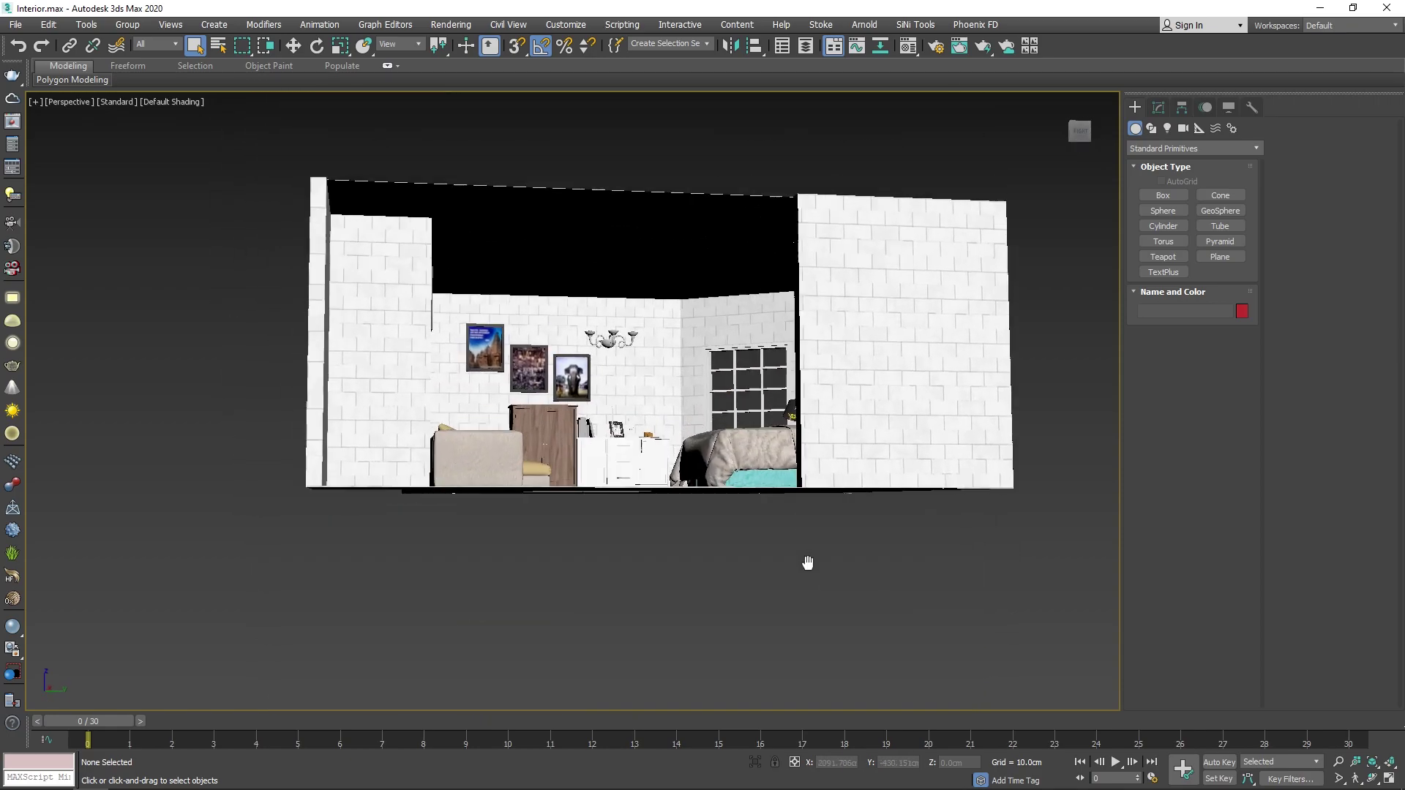
pyautogui.scroll(3, 724, 398)
pyautogui.scroll(1, 567, 405)
pyautogui.scroll(-3, 567, 405)
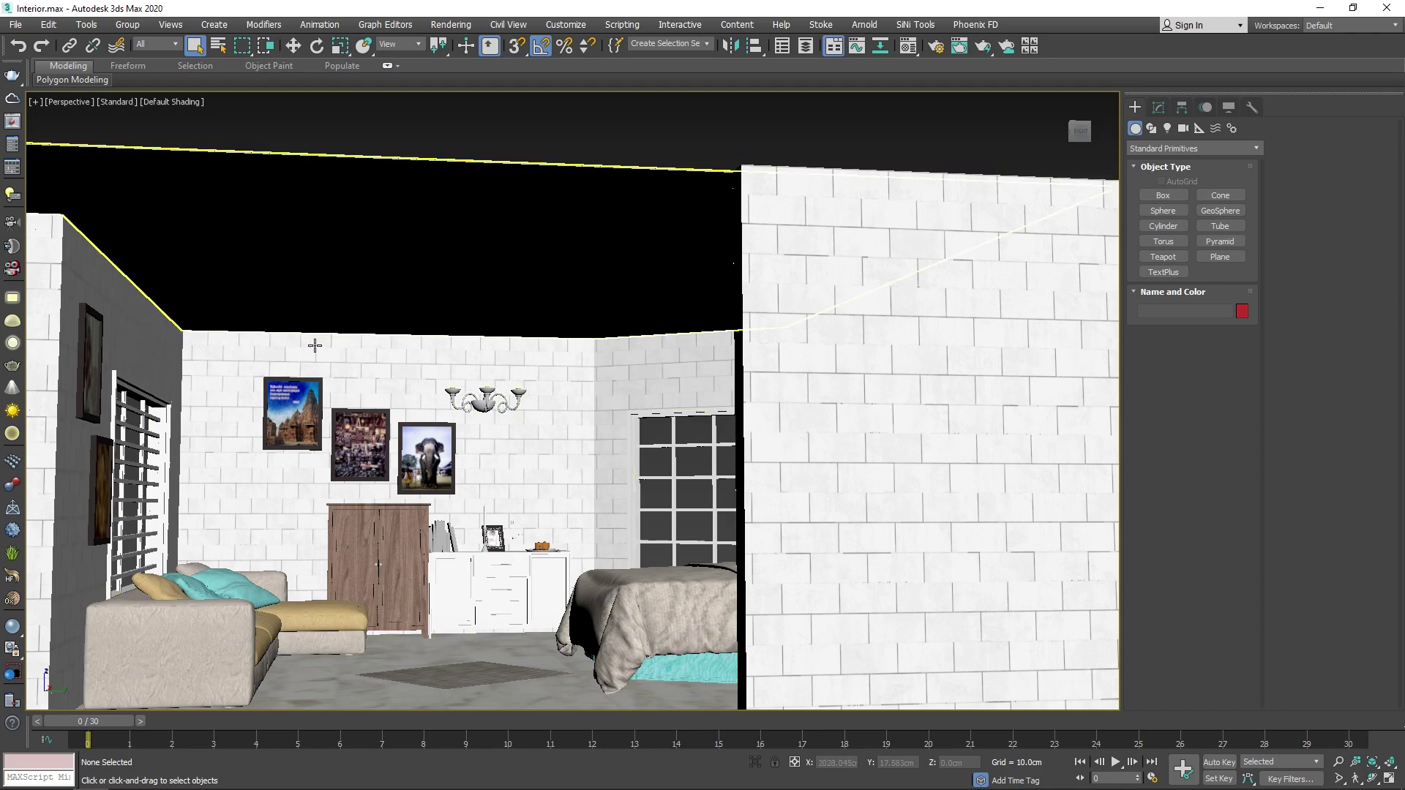
pyautogui.keyDown('alt'); pyautogui.moveTo(314, 344); pyautogui.dragTo(636, 428, button='middle'); pyautogui.keyUp('alt')
pyautogui.scroll(-2, 636, 428)
pyautogui.scroll(4, 644, 429)
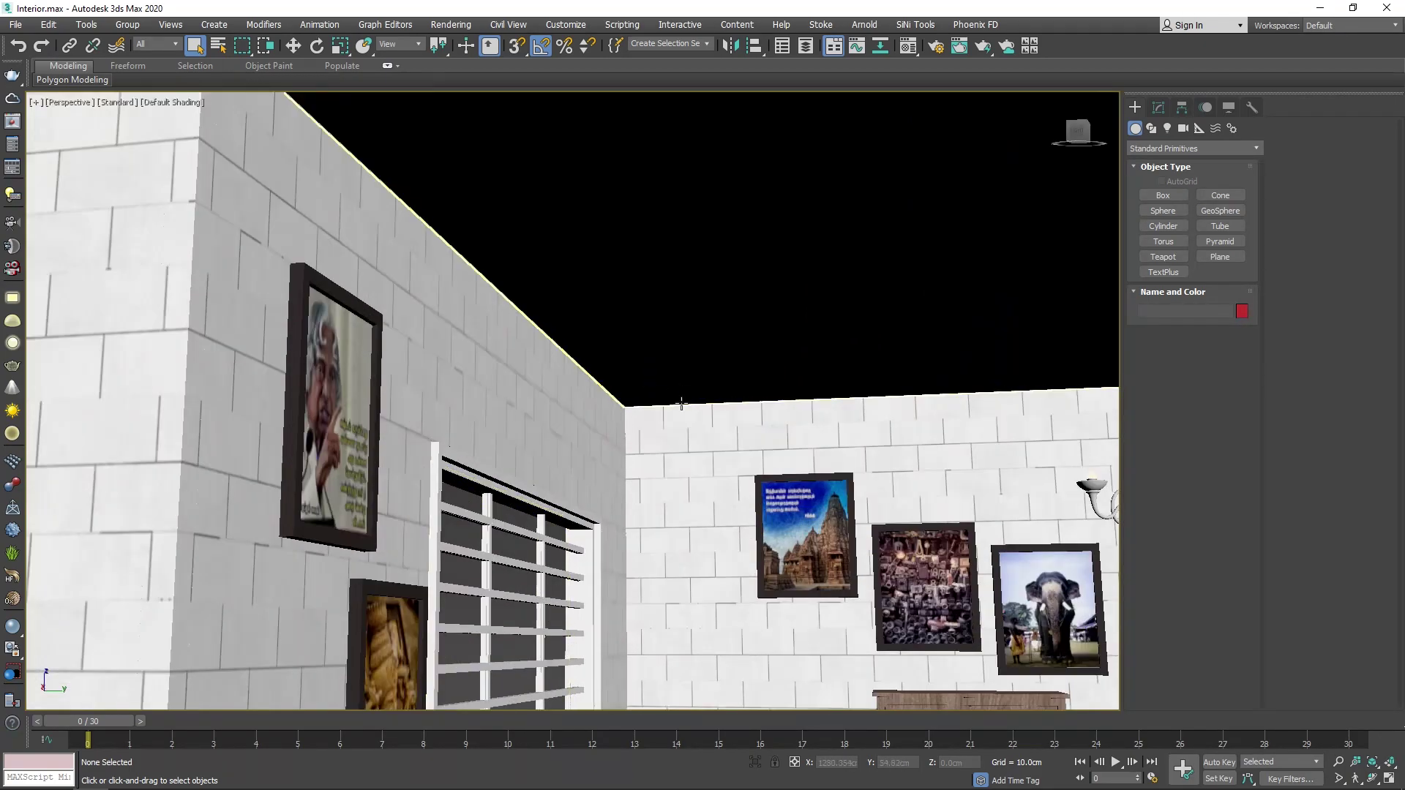
pyautogui.scroll(-3, 650, 429)
pyautogui.moveTo(809, 464)
pyautogui.keyDown('alt'); pyautogui.mouseDown(button='middle')
pyautogui.moveTo(865, 464)
pyautogui.moveTo(370, 454)
pyautogui.moveTo(609, 465)
pyautogui.mouseUp(button='middle'); pyautogui.keyUp('alt')
pyautogui.scroll(2, 608, 465)
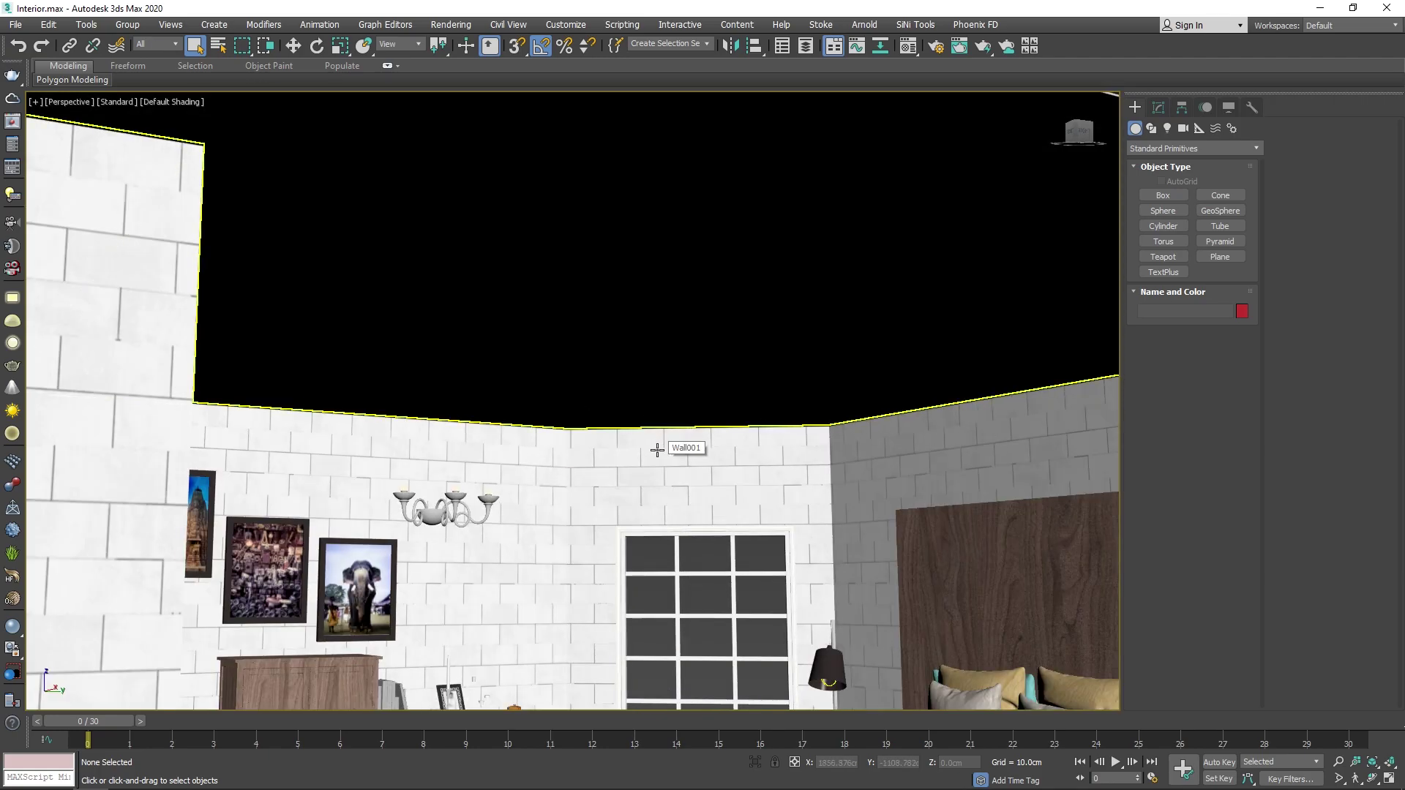
# Step: In Top view, draw a rectangle spline tracing the room's walls
pyautogui.press('t')
pyautogui.press('z')
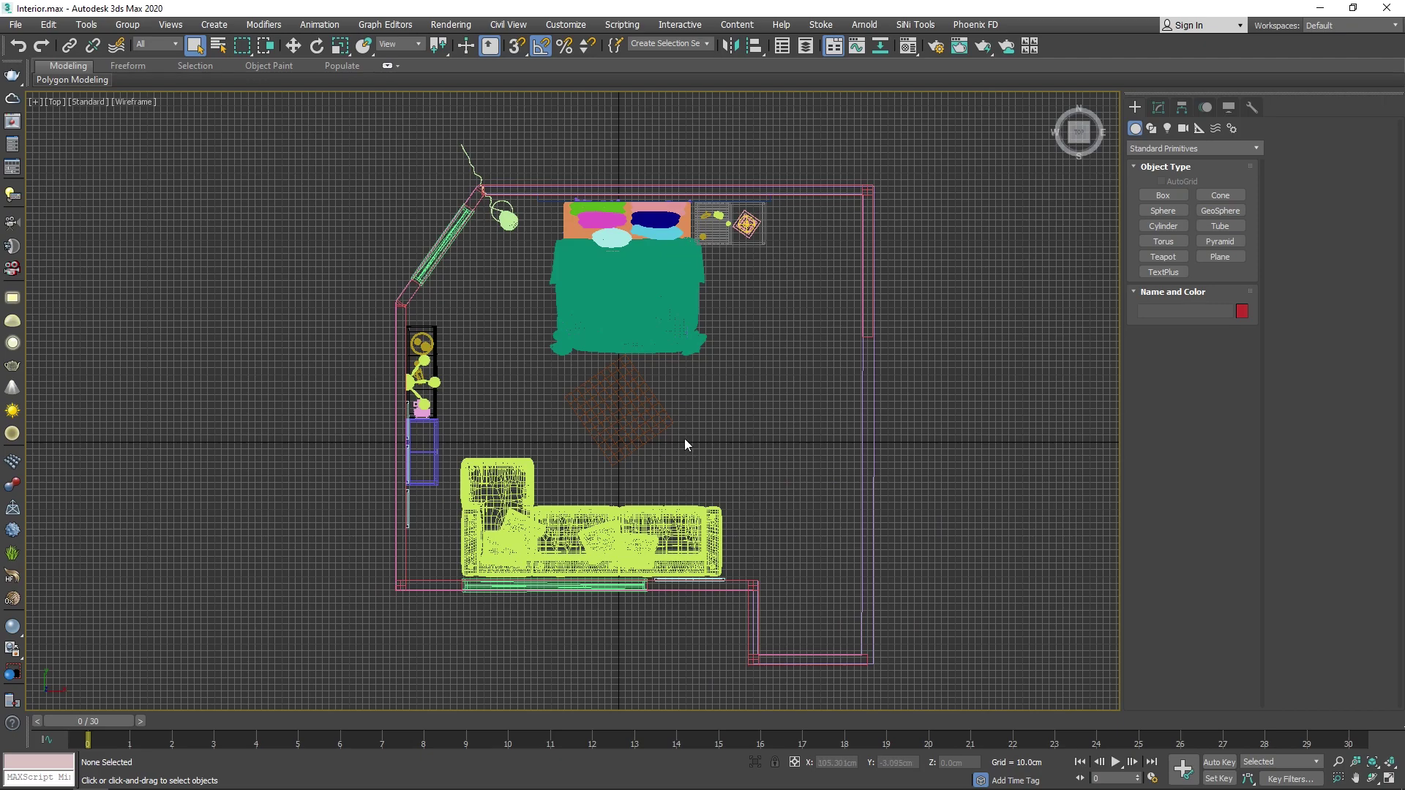
pyautogui.click(1159, 108)
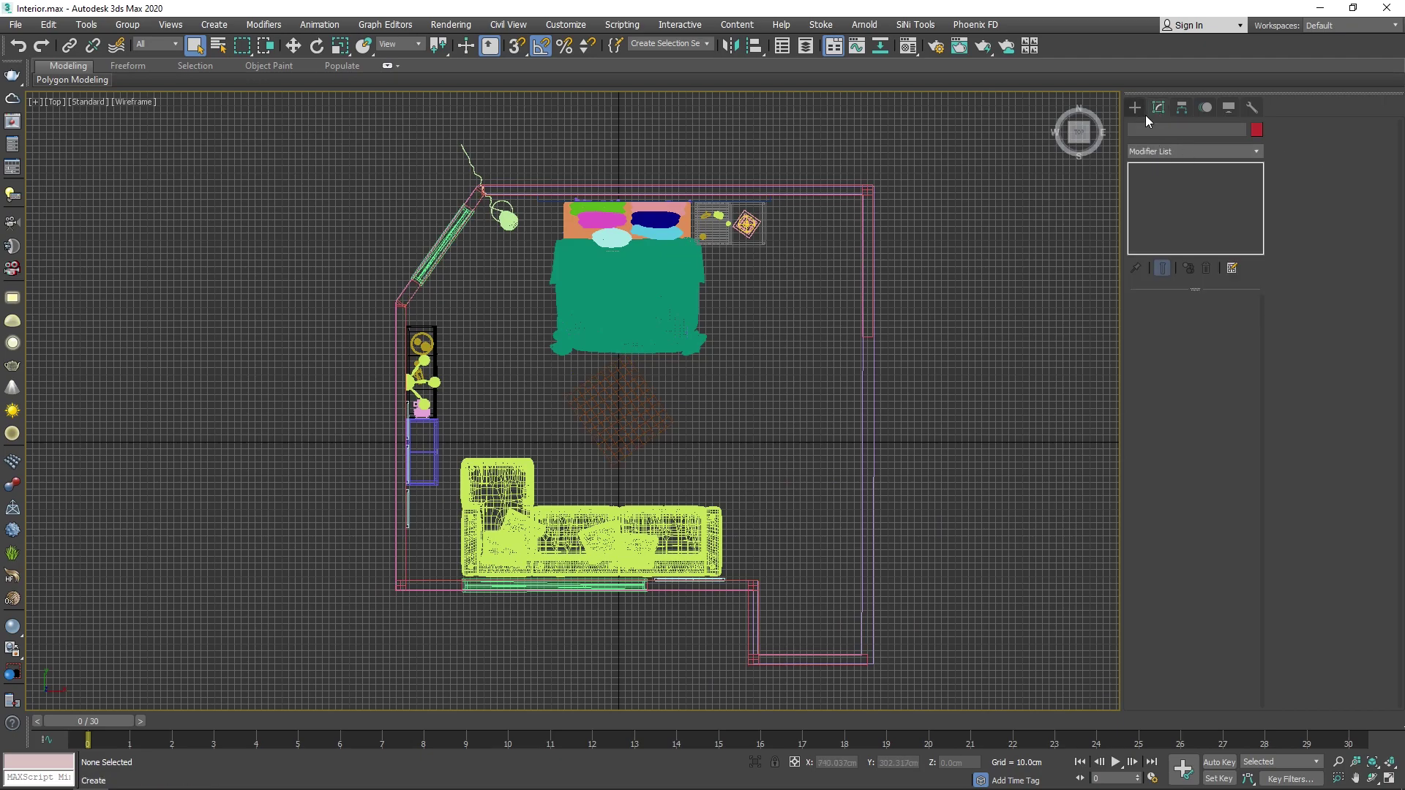
pyautogui.click(1135, 108)
pyautogui.click(1163, 207)
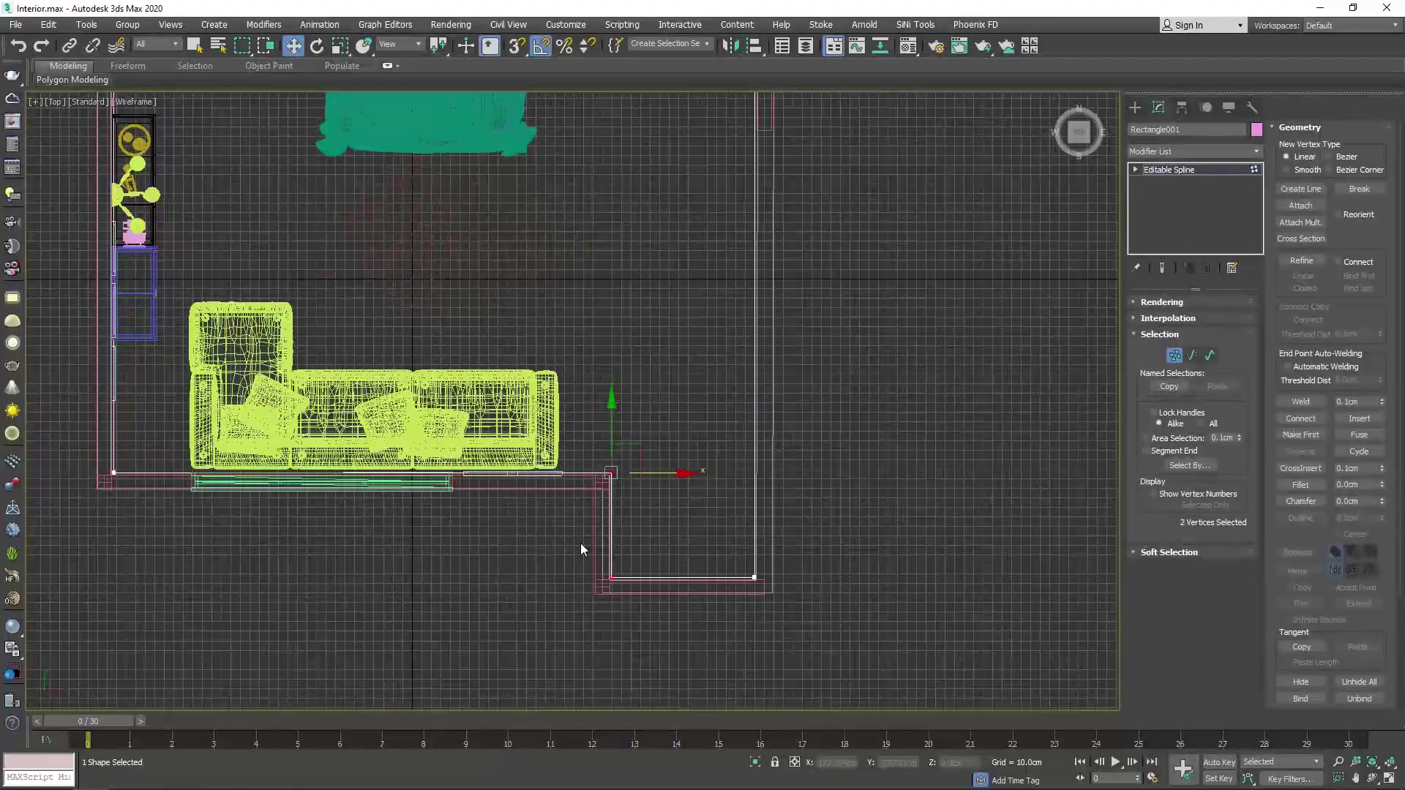
pyautogui.scroll(-2, 578, 545)
pyautogui.moveTo(322, 154); pyautogui.dragTo(401, 249, button='middle')
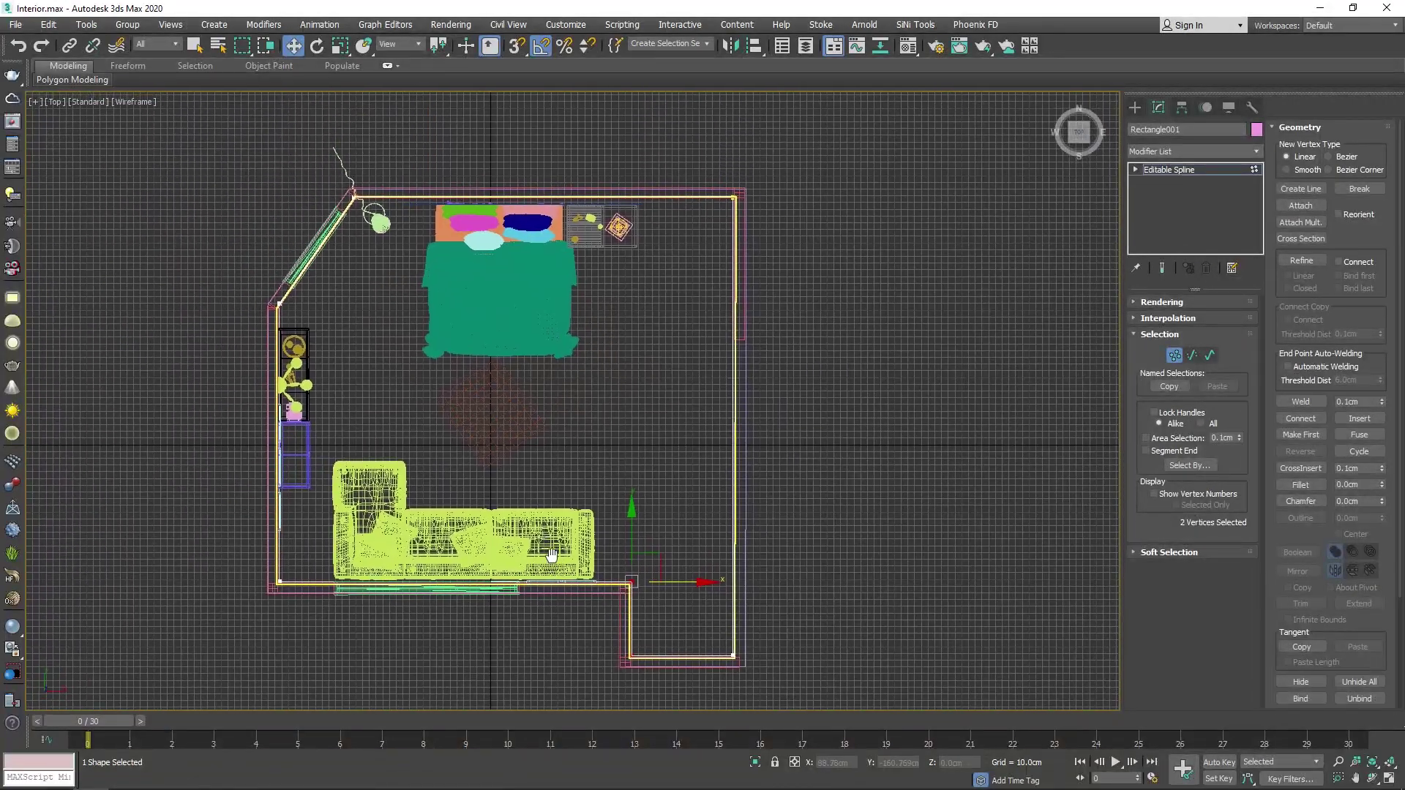
pyautogui.scroll(3, 343, 275)
pyautogui.scroll(2, 342, 275)
pyautogui.scroll(-2, 455, 226)
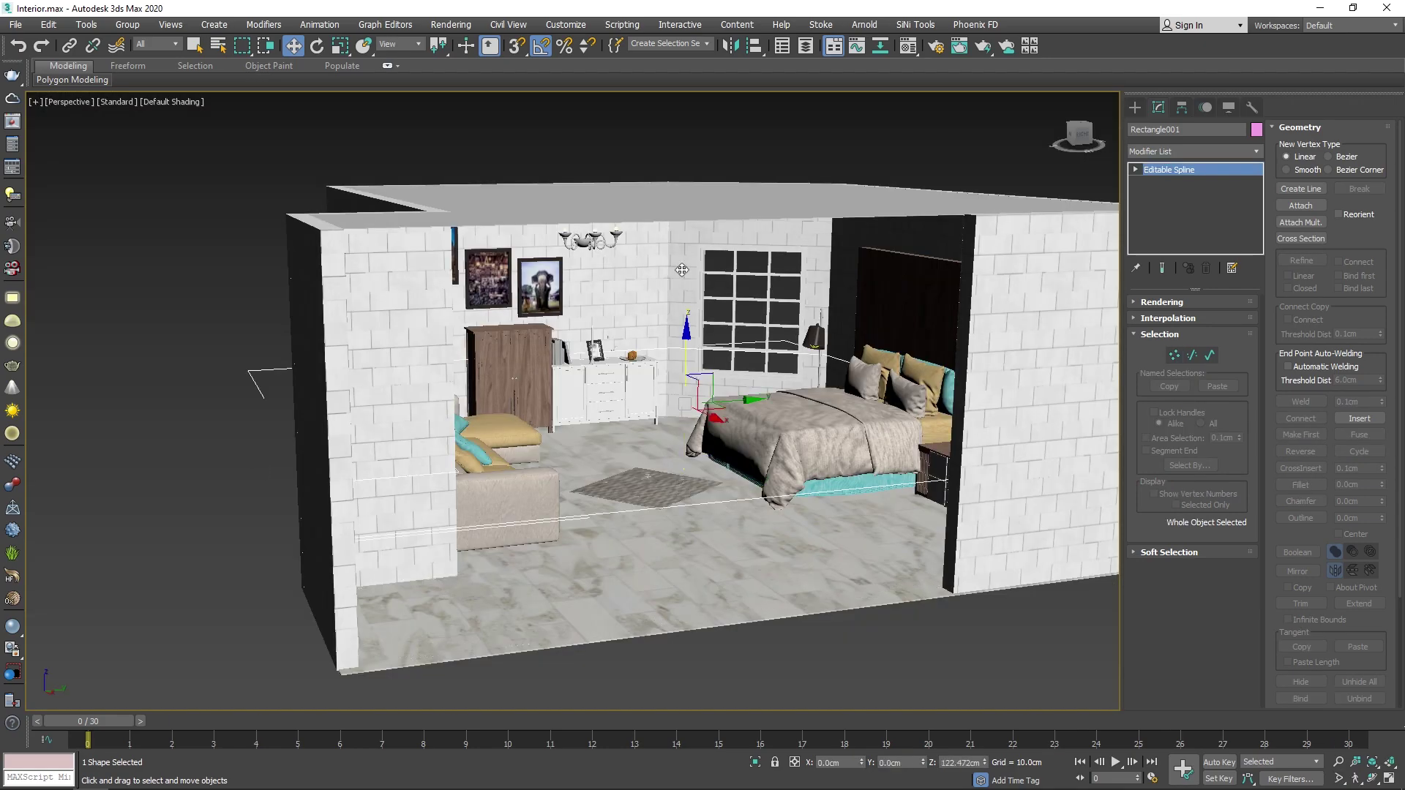
# Step: Lower the outline spline to just below the ceiling and check it against the walls
pyautogui.moveTo(666, 124); pyautogui.dragTo(673, 155)
pyautogui.scroll(-4, 696, 188)
pyautogui.moveTo(591, 472)
pyautogui.keyDown('alt'); pyautogui.mouseDown(button='middle')
pyautogui.moveTo(615, 439)
pyautogui.moveTo(699, 461)
pyautogui.moveTo(702, 445)
pyautogui.mouseUp(button='middle'); pyautogui.keyUp('alt')
pyautogui.scroll(5, 643, 424)
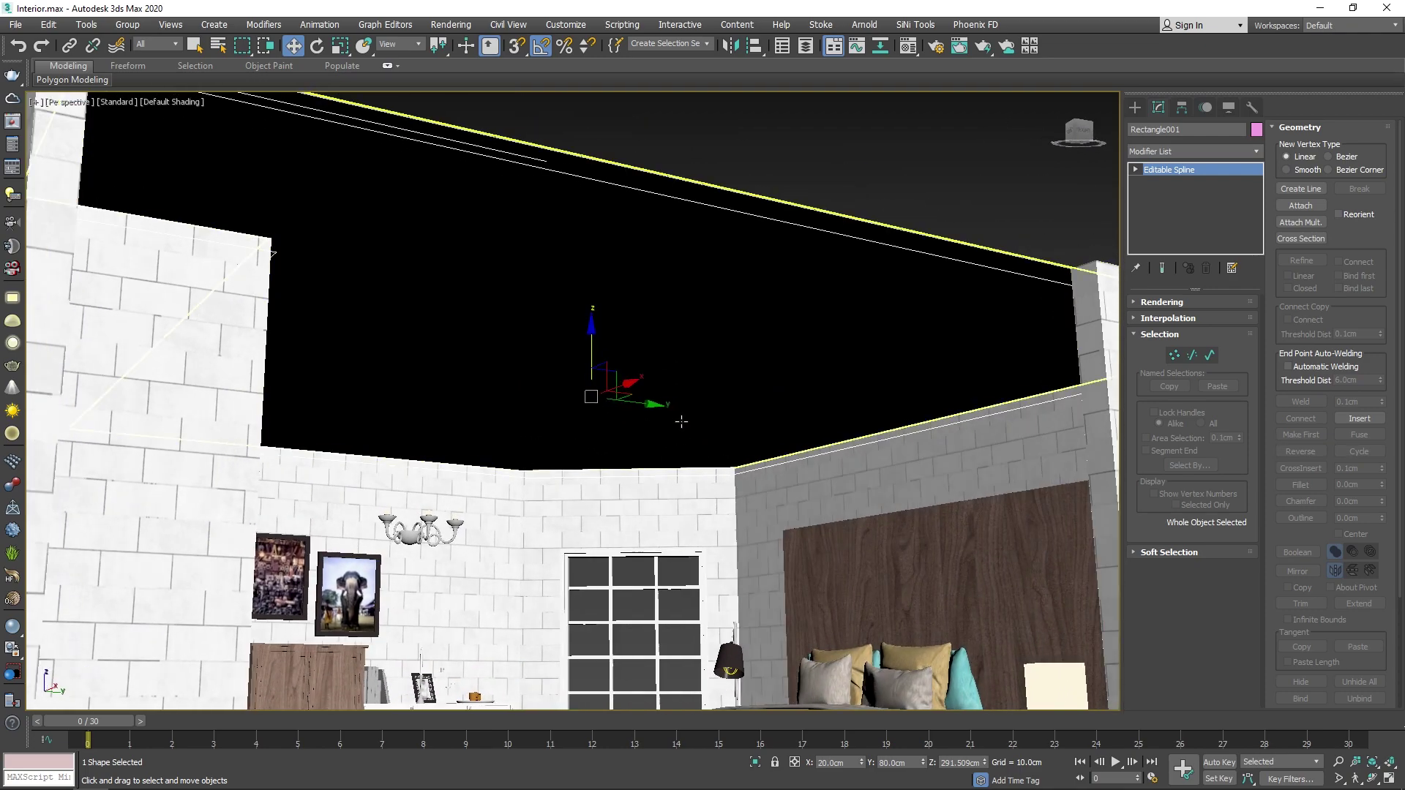
pyautogui.scroll(-5, 706, 468)
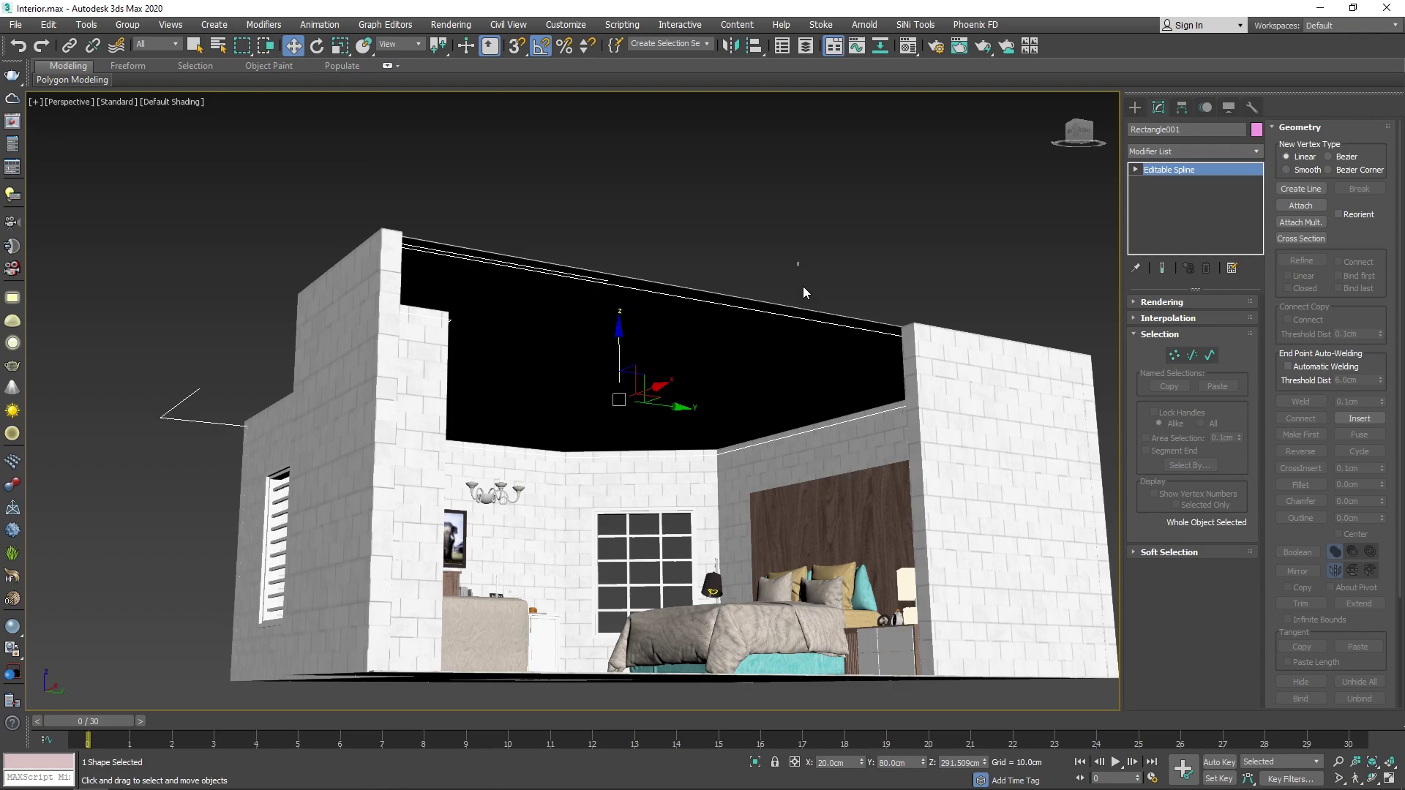
pyautogui.click(806, 462)
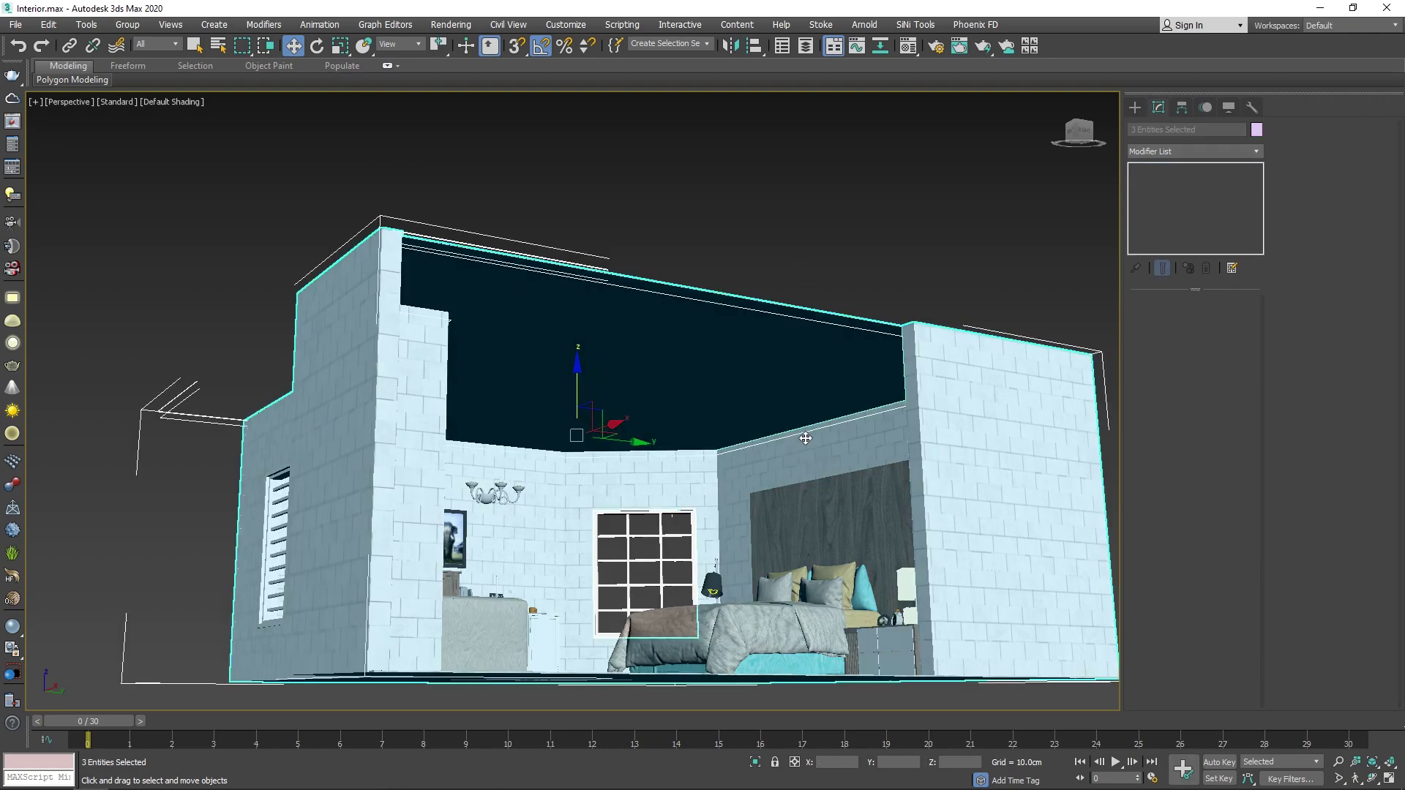
pyautogui.scroll(-3, 805, 438)
pyautogui.click(681, 565)
pyautogui.moveTo(681, 564)
pyautogui.keyDown('alt'); pyautogui.mouseDown(button='middle')
pyautogui.moveTo(636, 323)
pyautogui.moveTo(746, 245)
pyautogui.mouseUp(button='middle'); pyautogui.keyUp('alt')
# Step: In the Front view, draw the stepped molding profile line and close it at its first point
pyautogui.press('f')
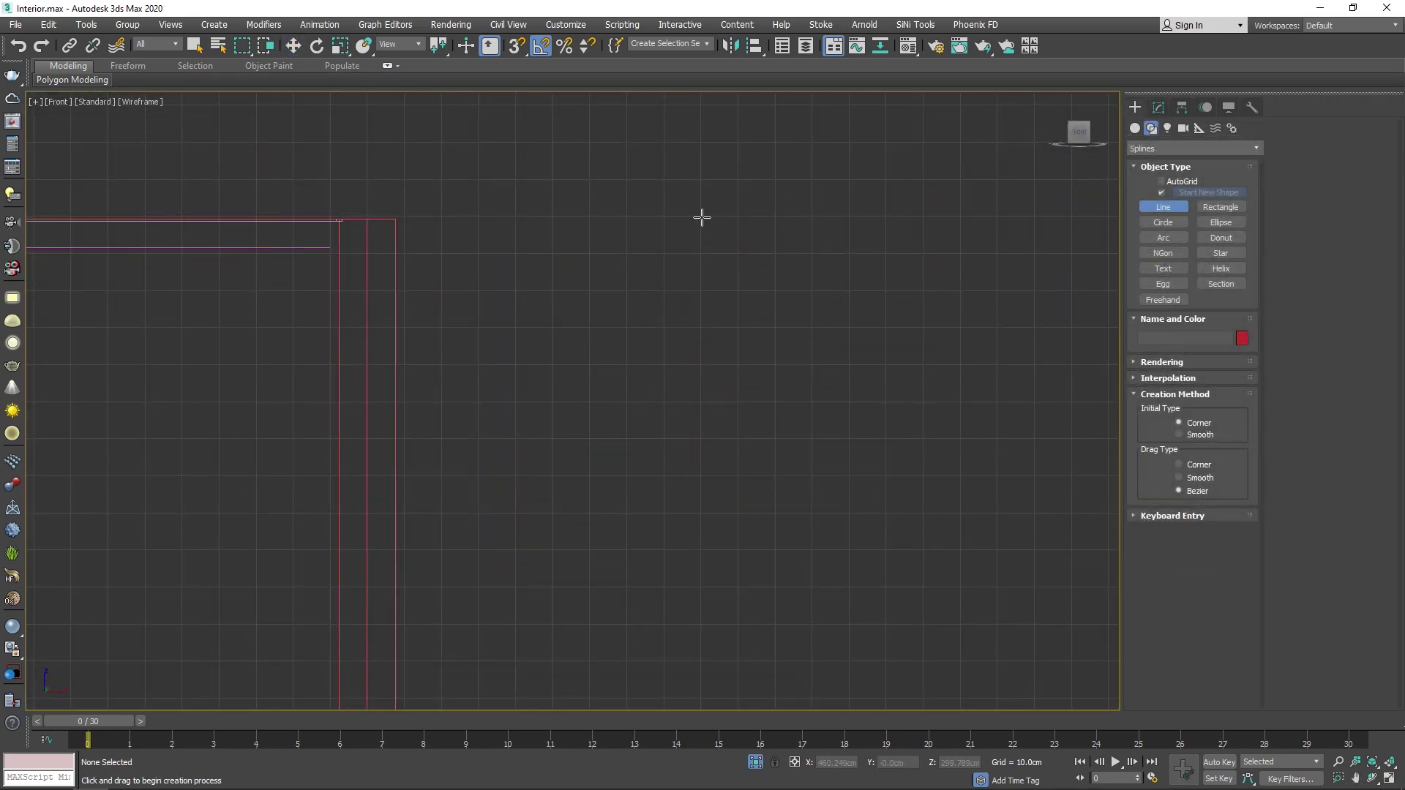
pyautogui.click(702, 217)
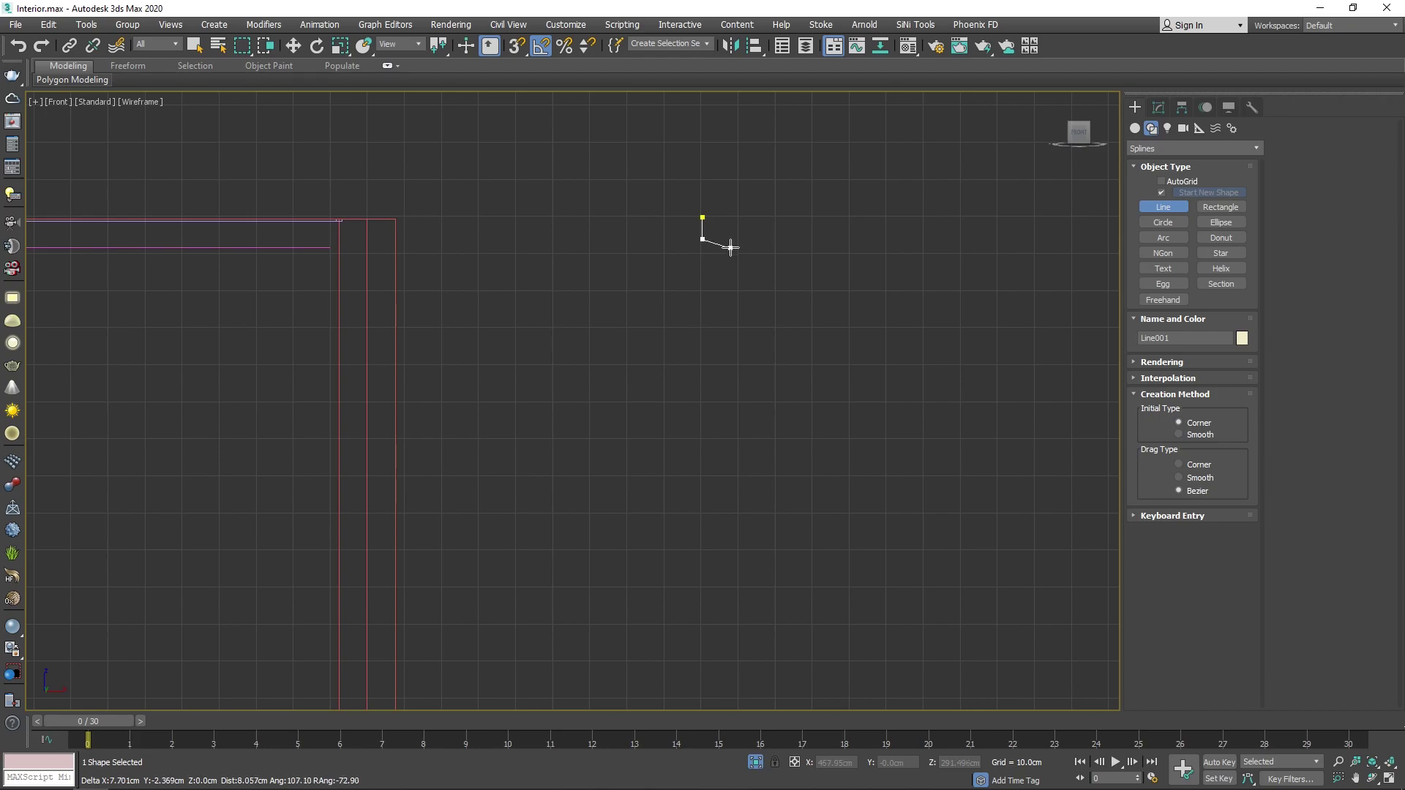
pyautogui.click(726, 265)
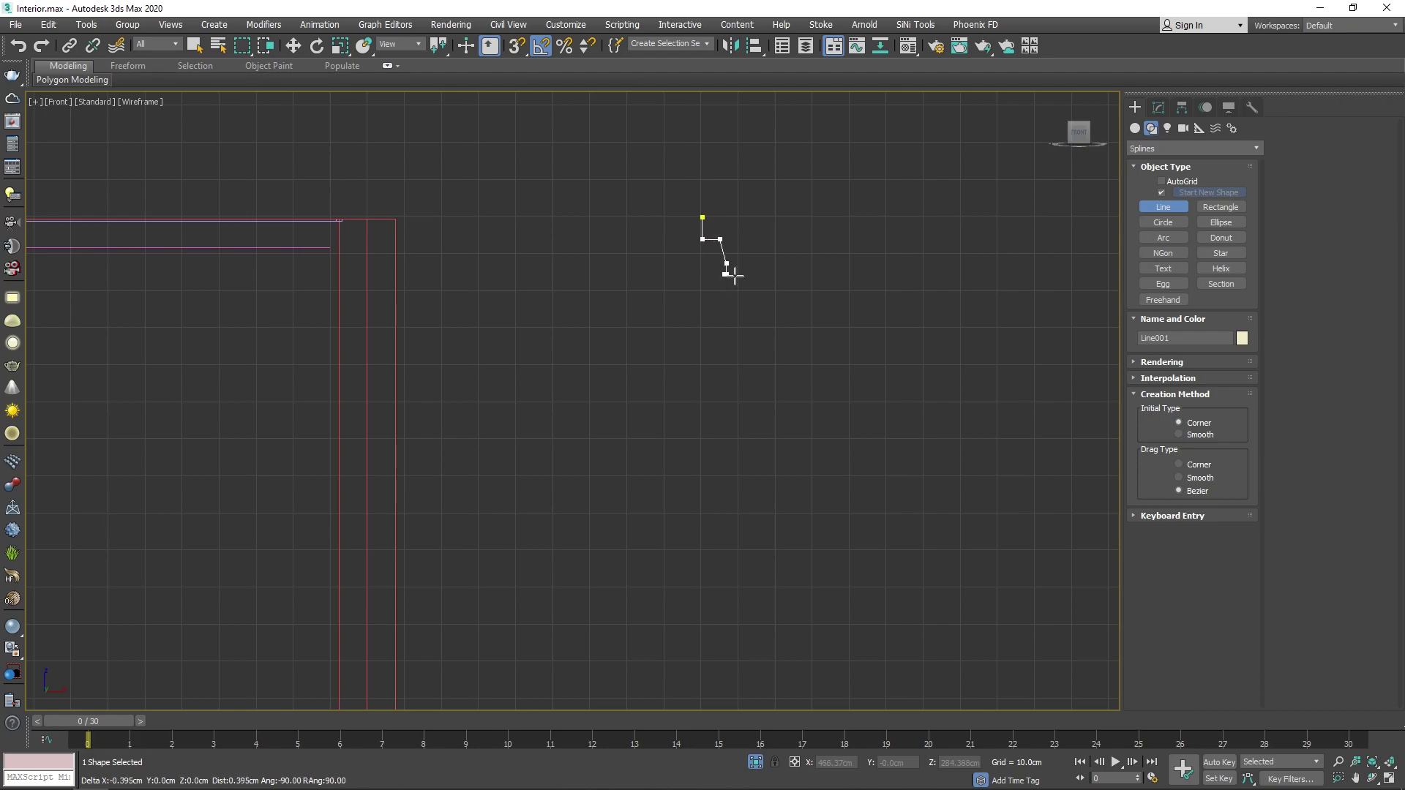
pyautogui.click(746, 274)
pyautogui.click(779, 293)
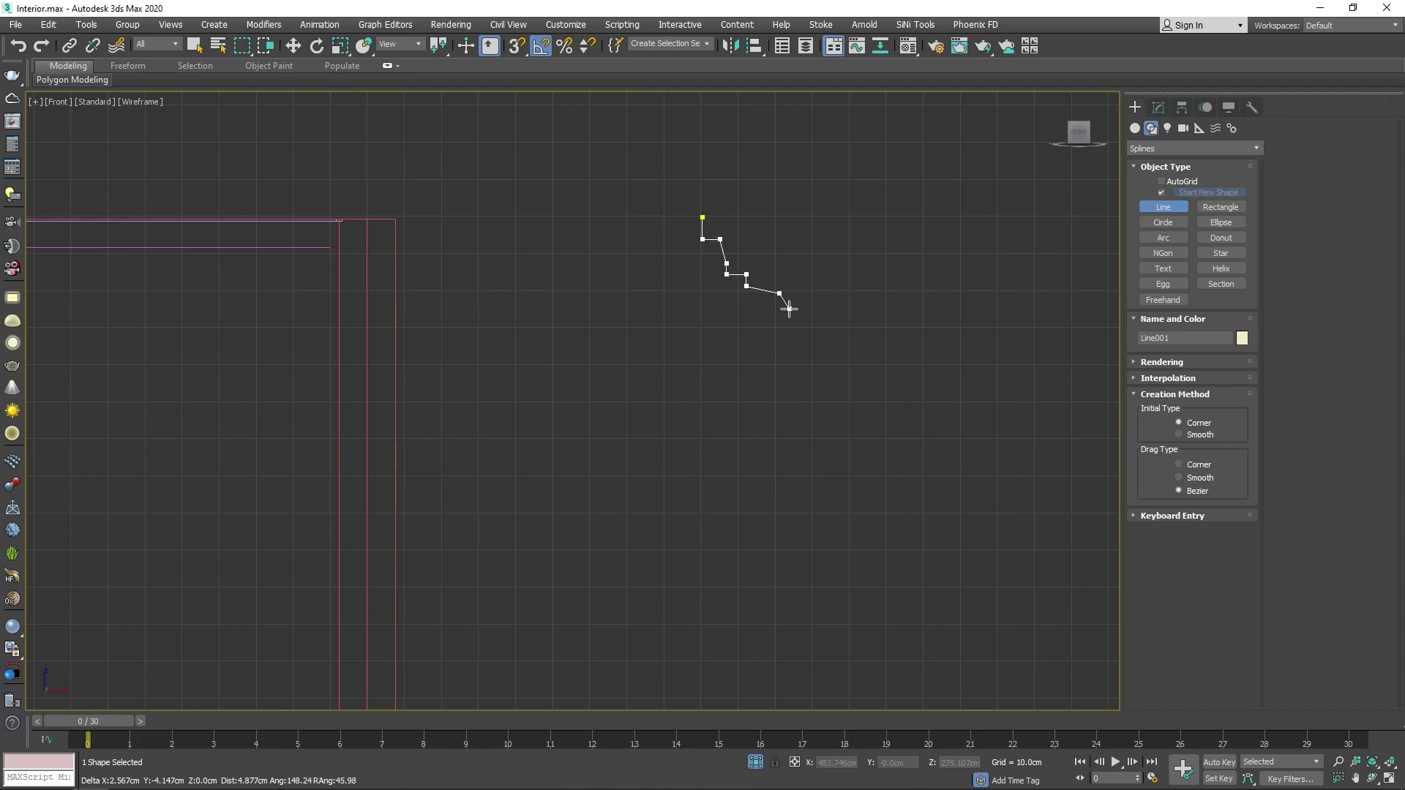
pyautogui.press('BackSpace')
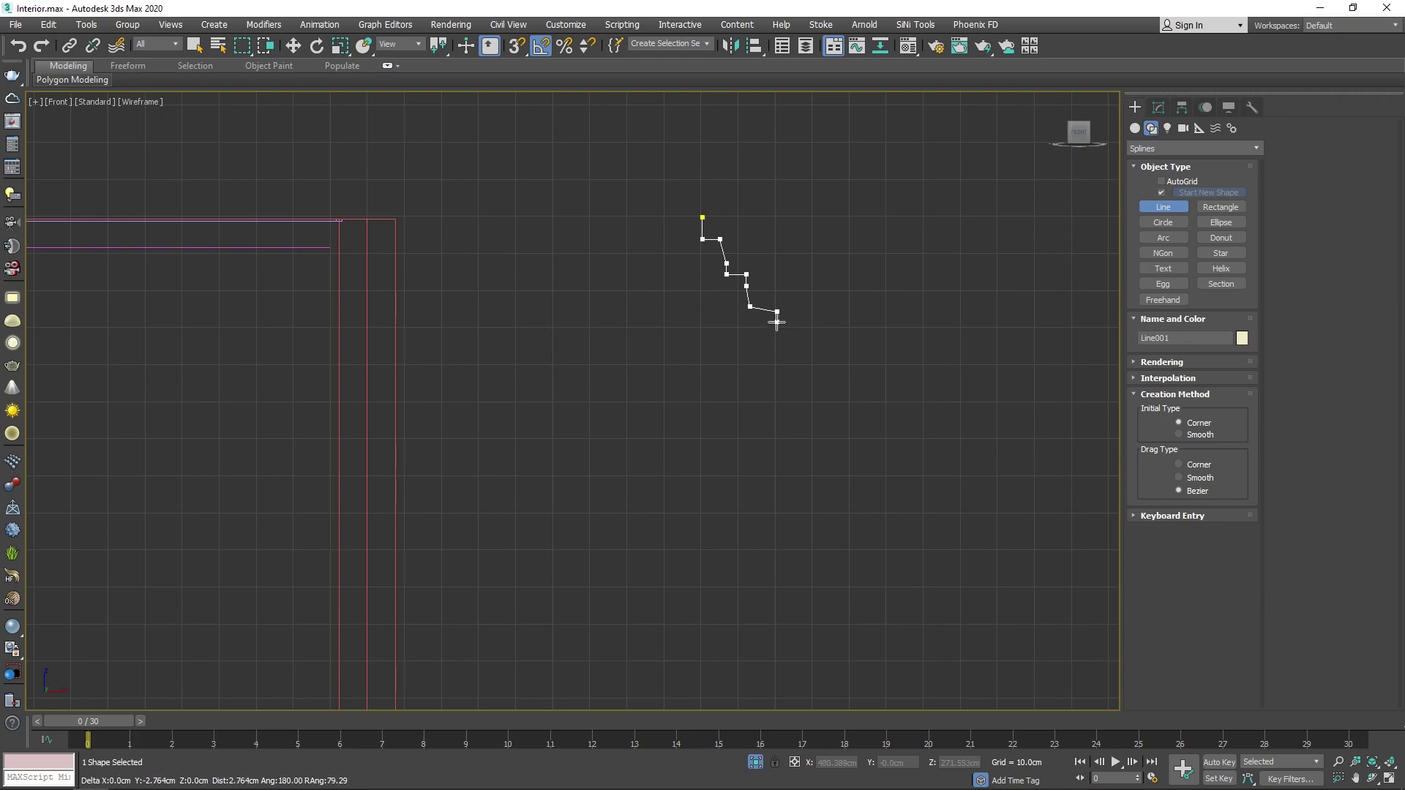
pyautogui.click(777, 322)
pyautogui.click(652, 322)
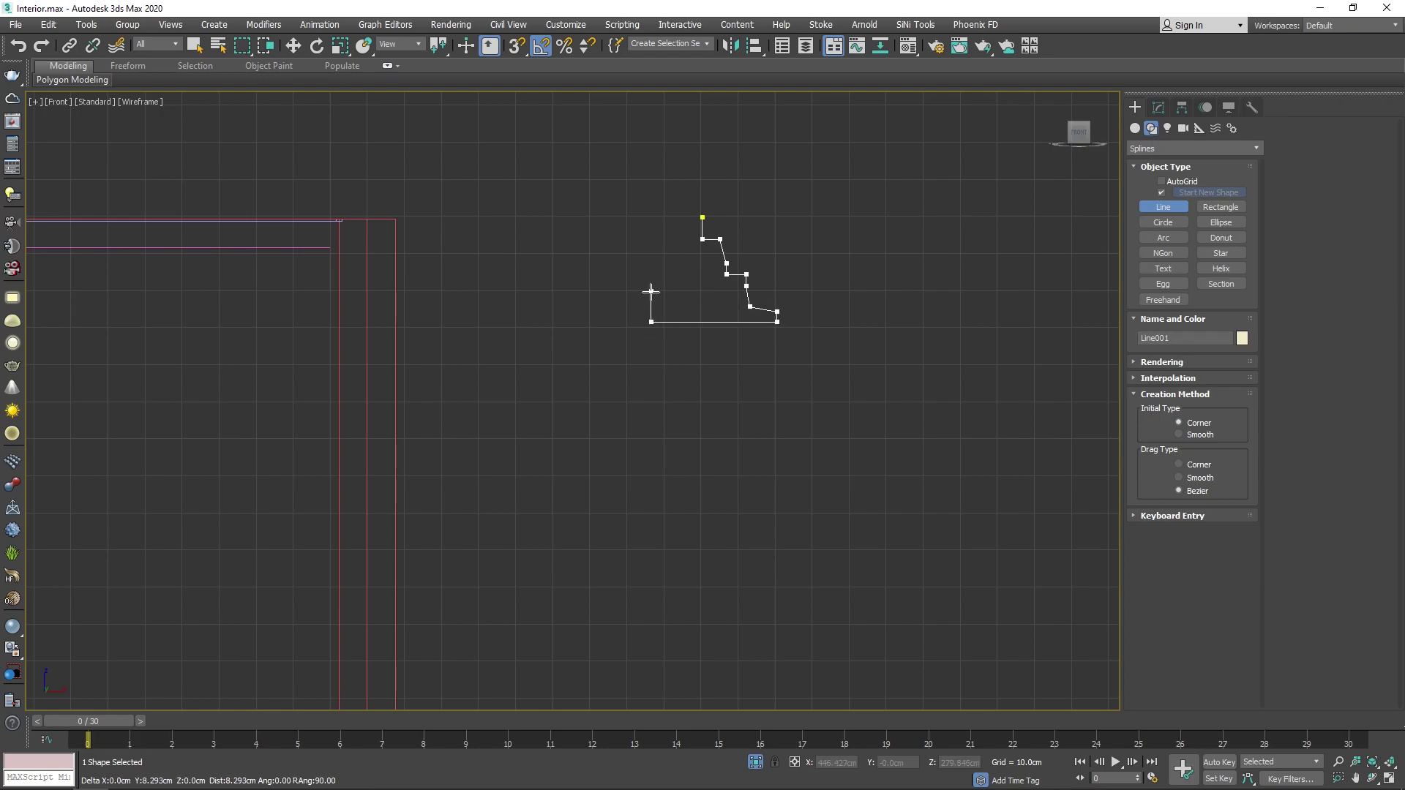
pyautogui.click(651, 301)
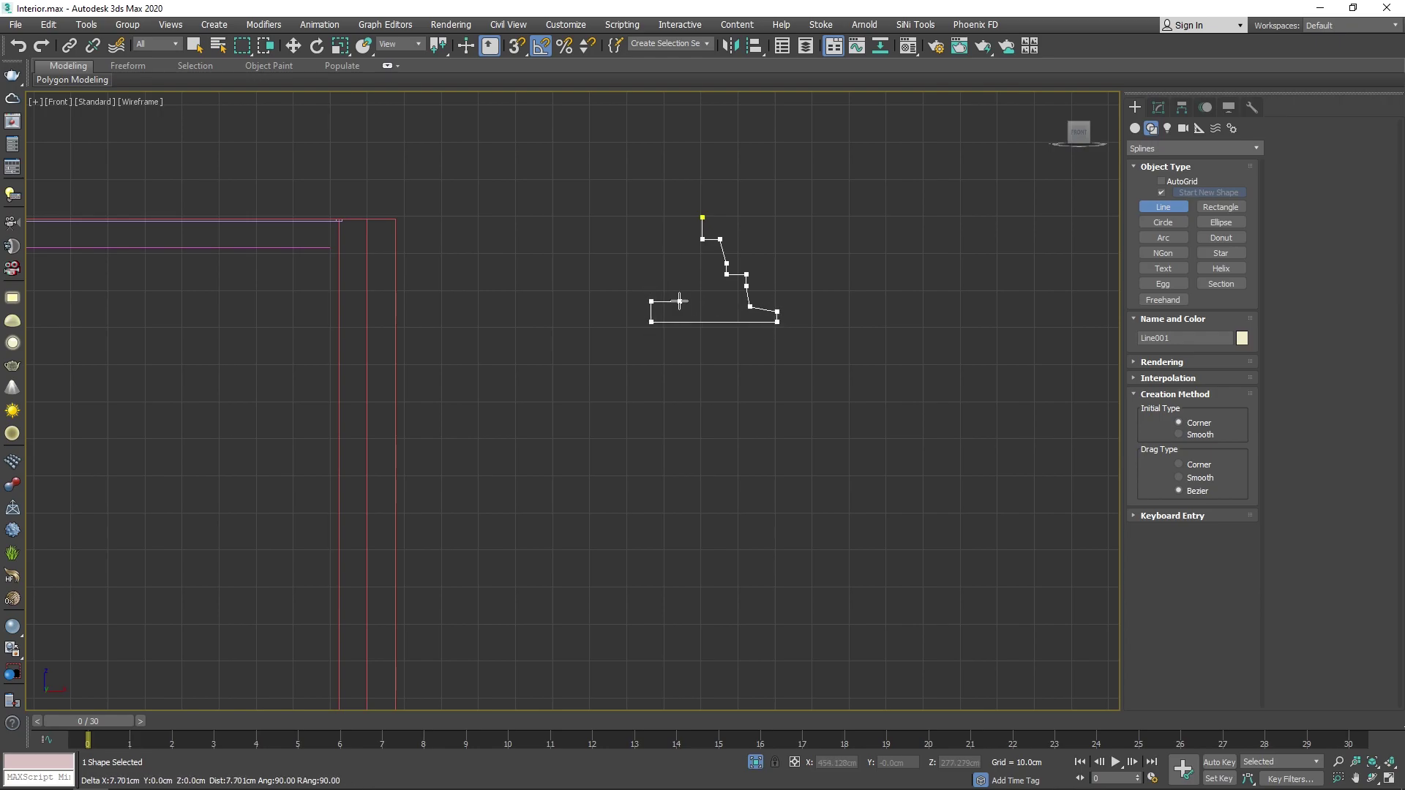
pyautogui.click(701, 218)
pyautogui.click(690, 392)
# Step: Fillet two corners of the profile into curves in Vertex mode, then exit sub-object mode
pyautogui.press('1')
pyautogui.scroll(2, 735, 261)
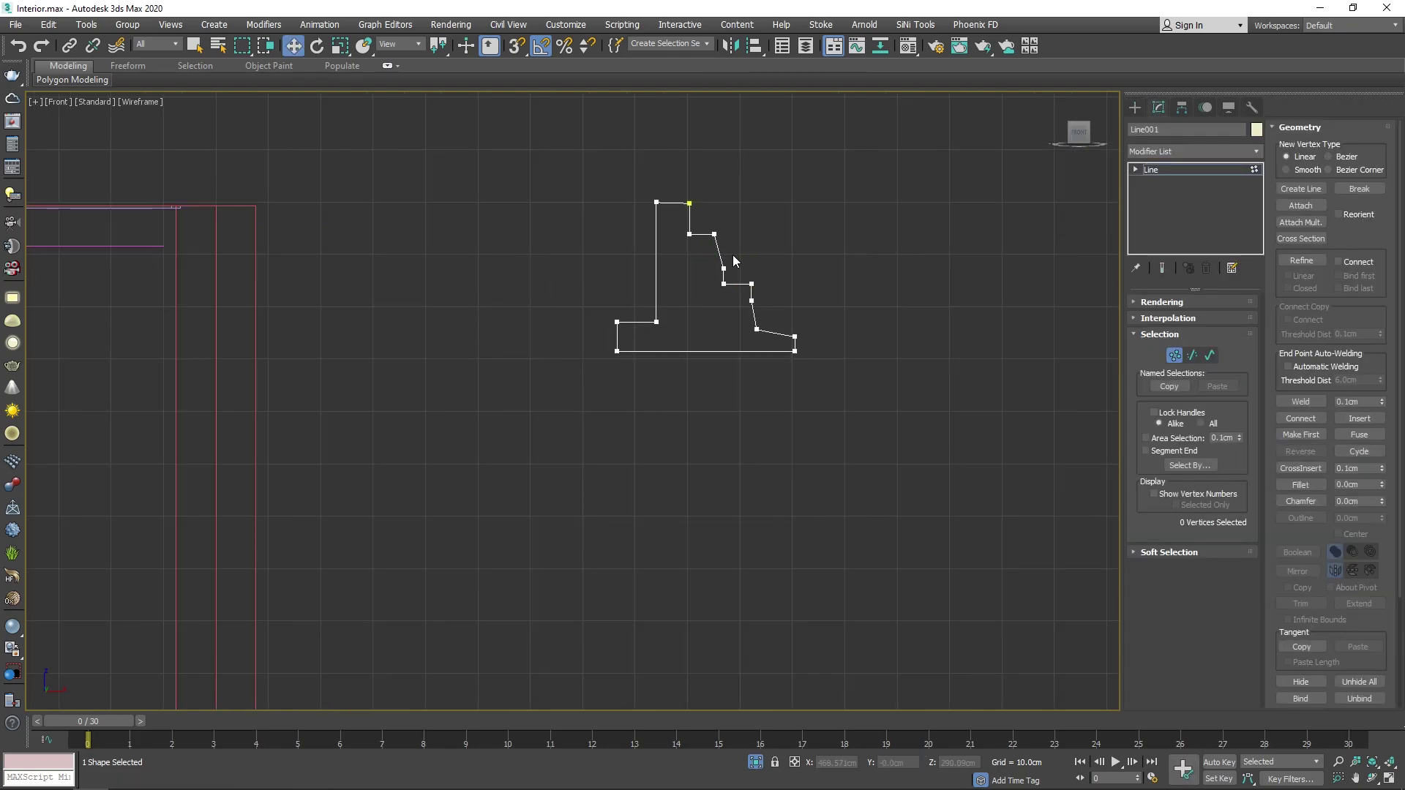
pyautogui.click(714, 235)
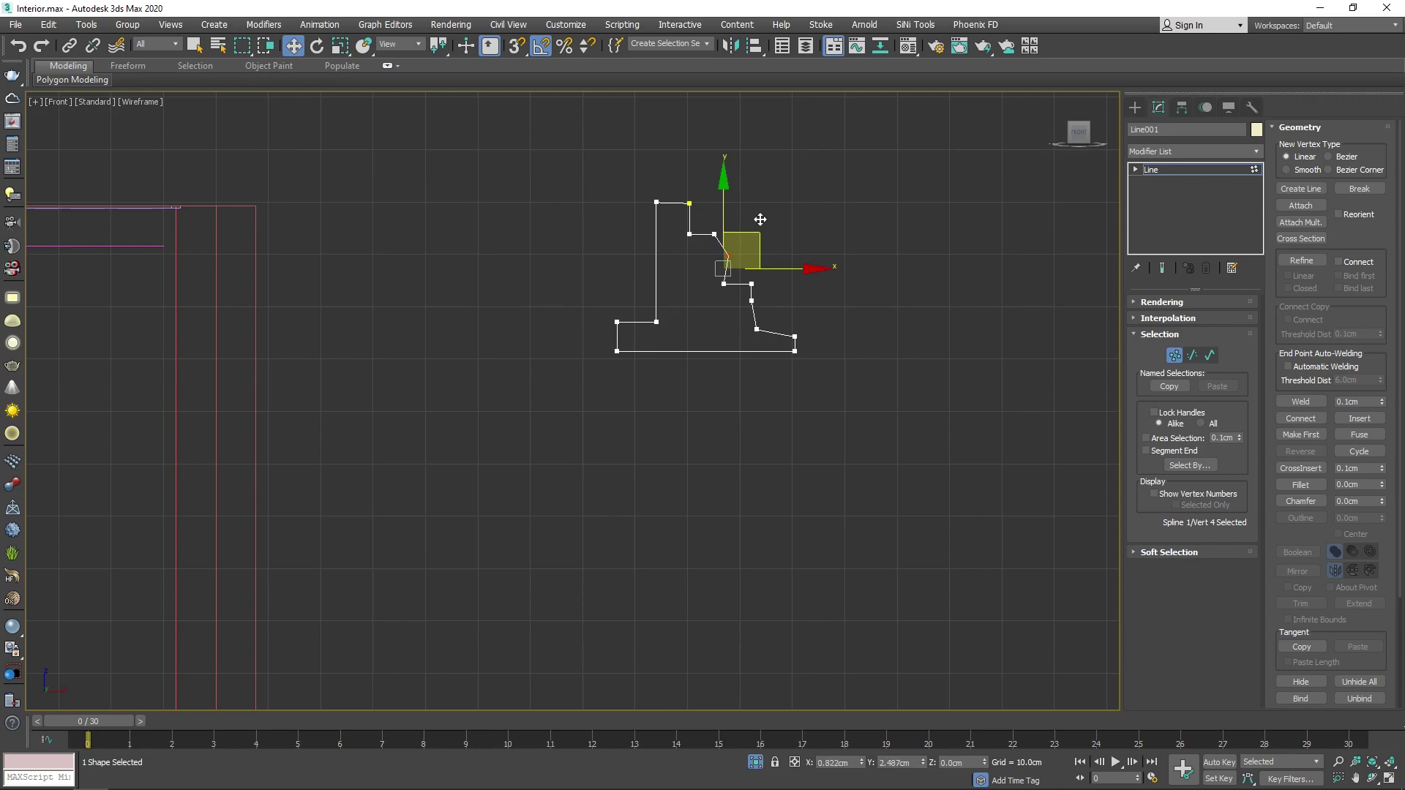
pyautogui.moveTo(1381, 484); pyautogui.dragTo(1382, 461)
pyautogui.click(757, 330)
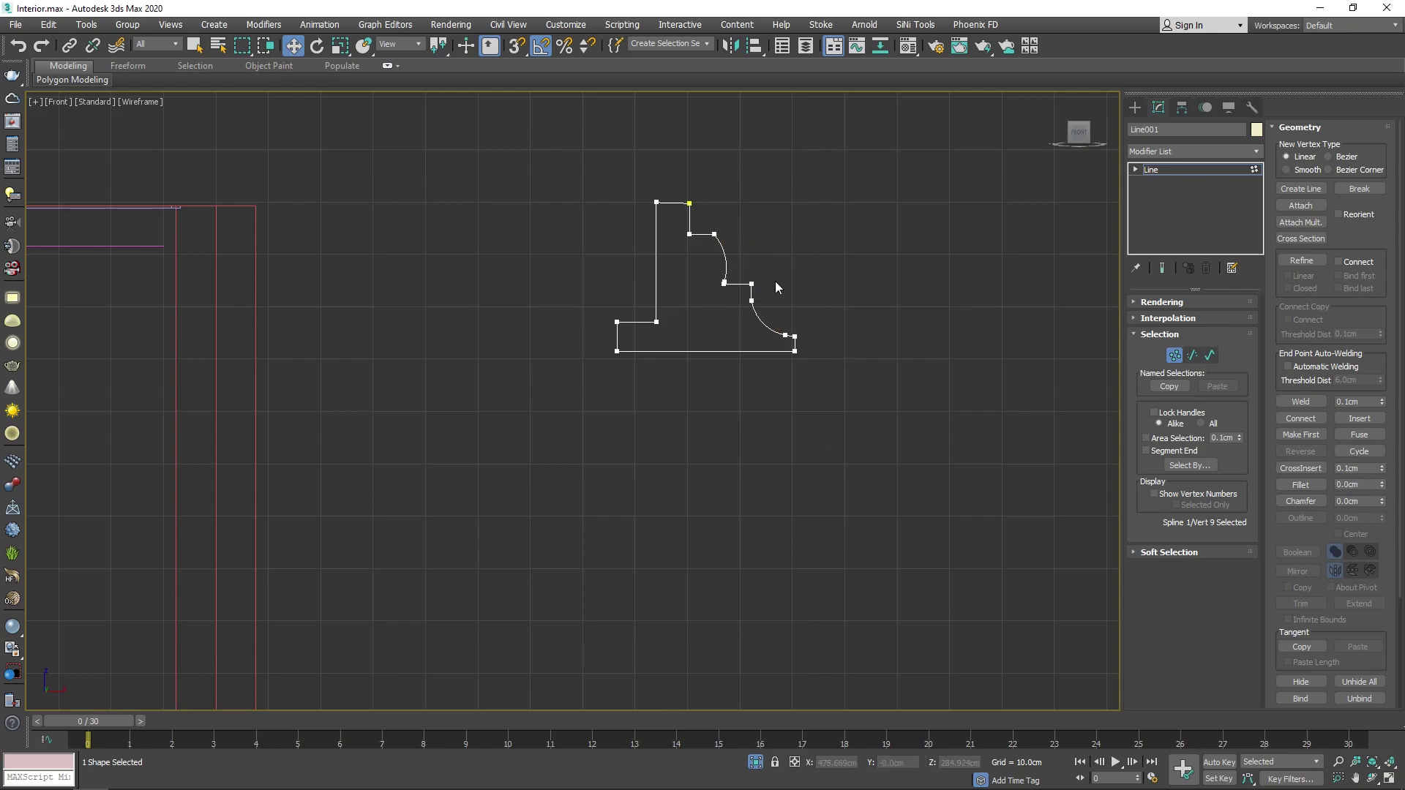
pyautogui.press('1')
pyautogui.scroll(-3, 761, 327)
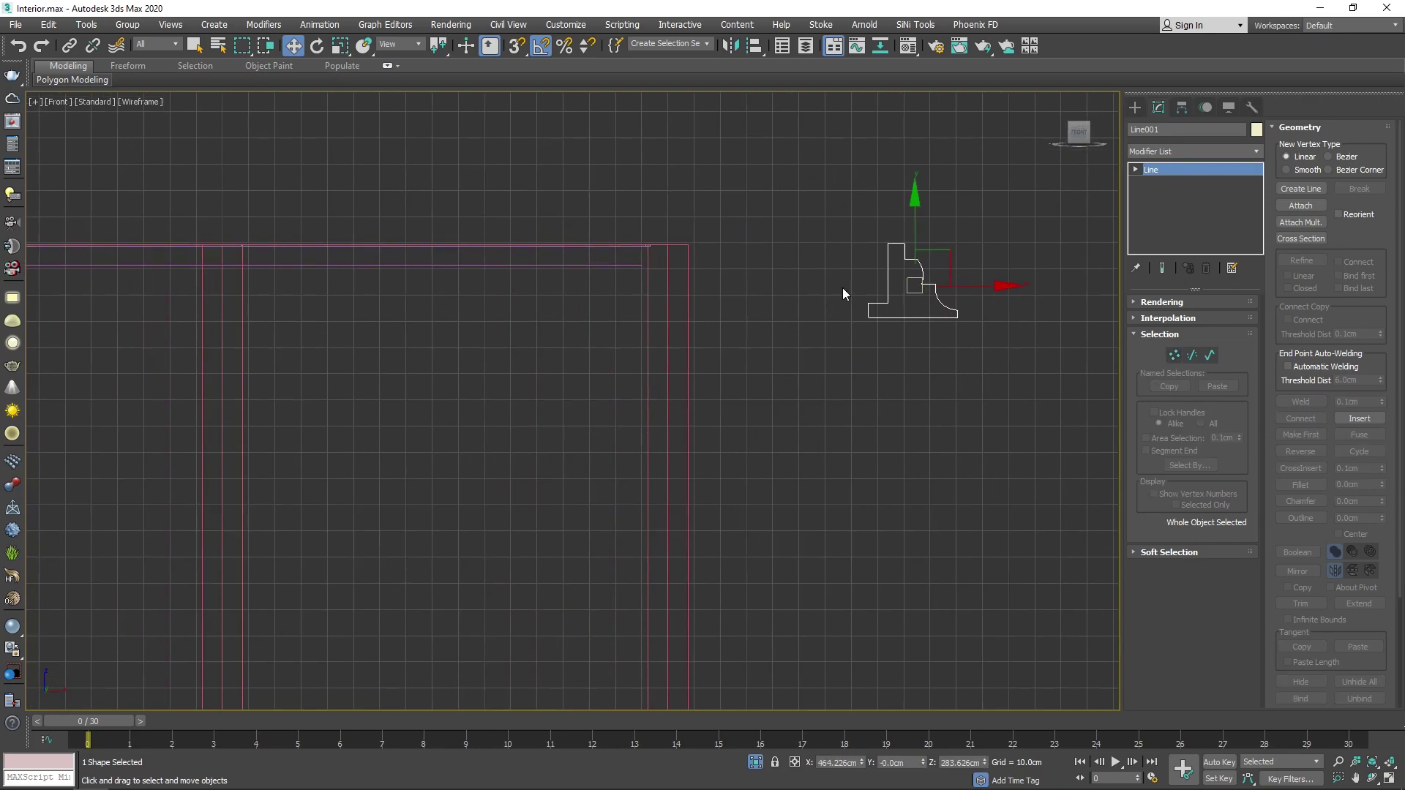
pyautogui.scroll(-3, 841, 297)
# Step: Loft the Line001 profile along Rectangle001 to create the green crown molding Loft001
pyautogui.press('p')
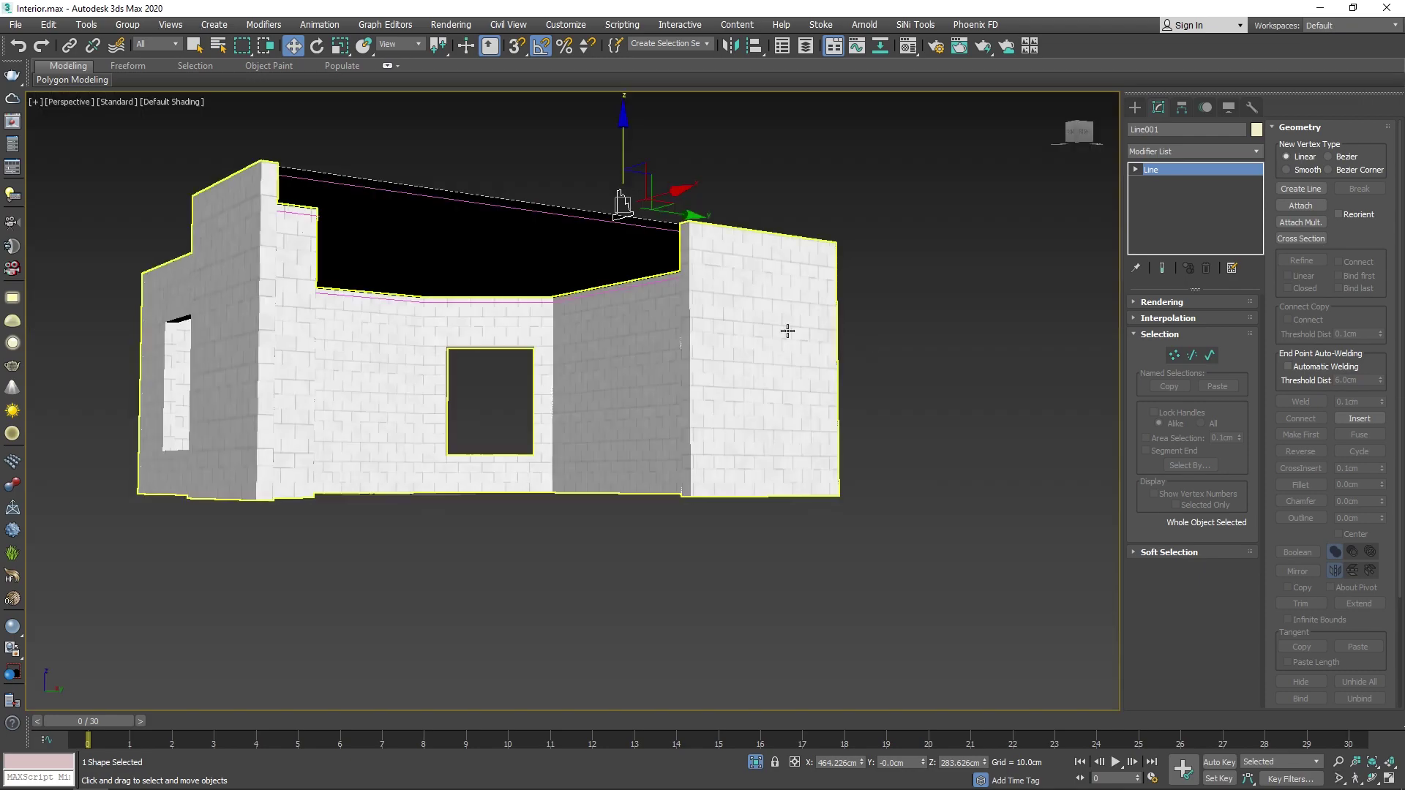
pyautogui.press('z')
pyautogui.scroll(-3, 713, 444)
pyautogui.scroll(-5, 714, 444)
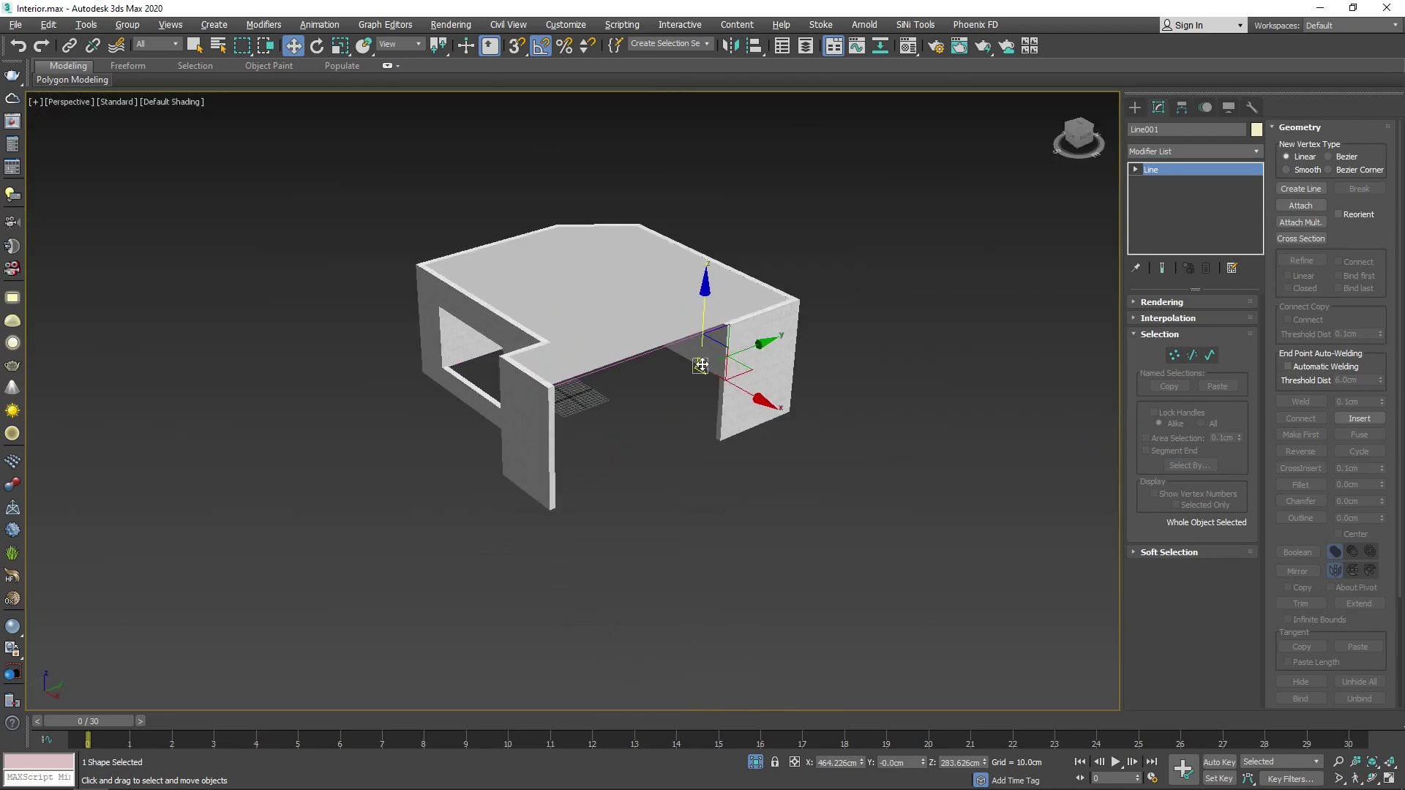
pyautogui.keyDown('alt'); pyautogui.moveTo(714, 444); pyautogui.dragTo(751, 439, button='middle'); pyautogui.keyUp('alt')
pyautogui.scroll(3, 751, 439)
pyautogui.click(751, 423)
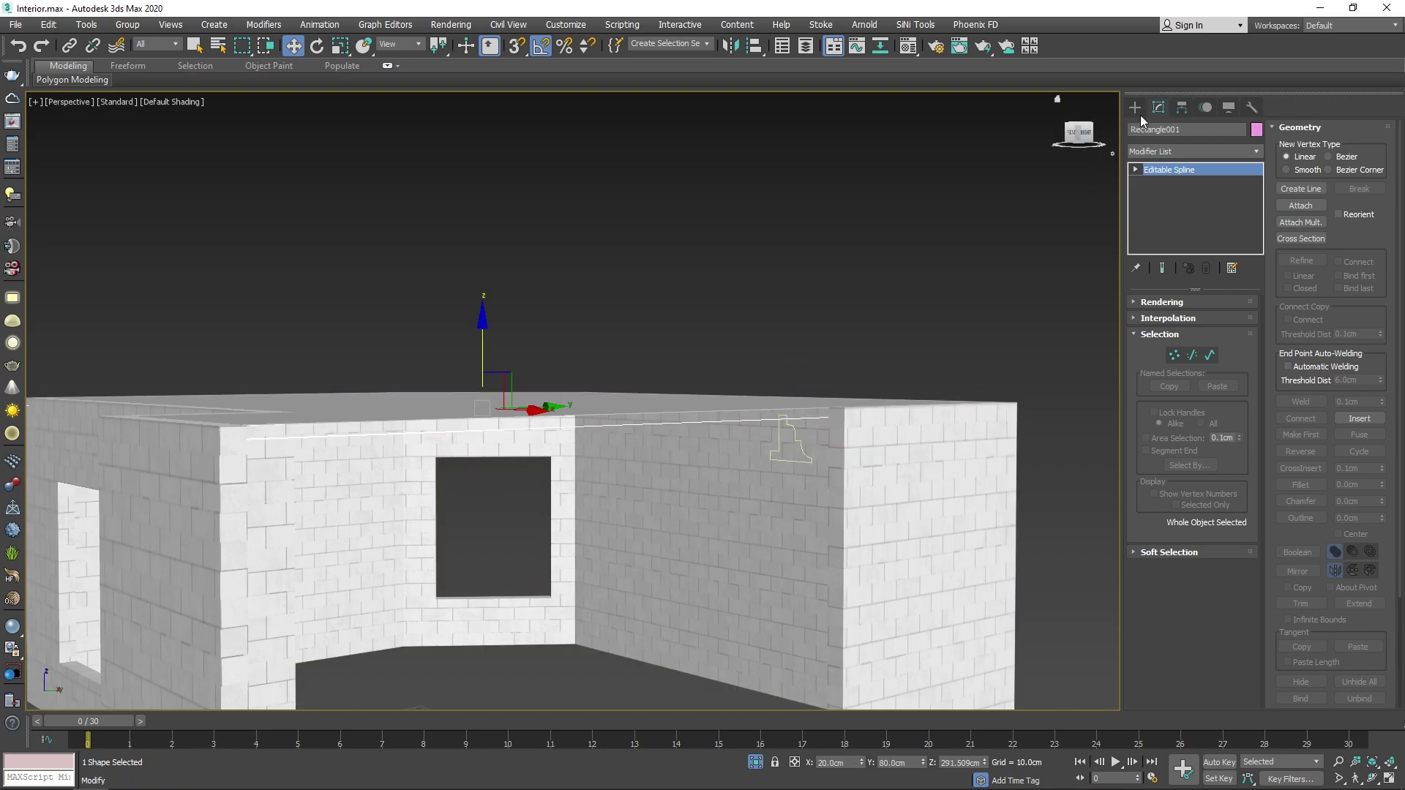
pyautogui.click(1135, 107)
pyautogui.click(1135, 128)
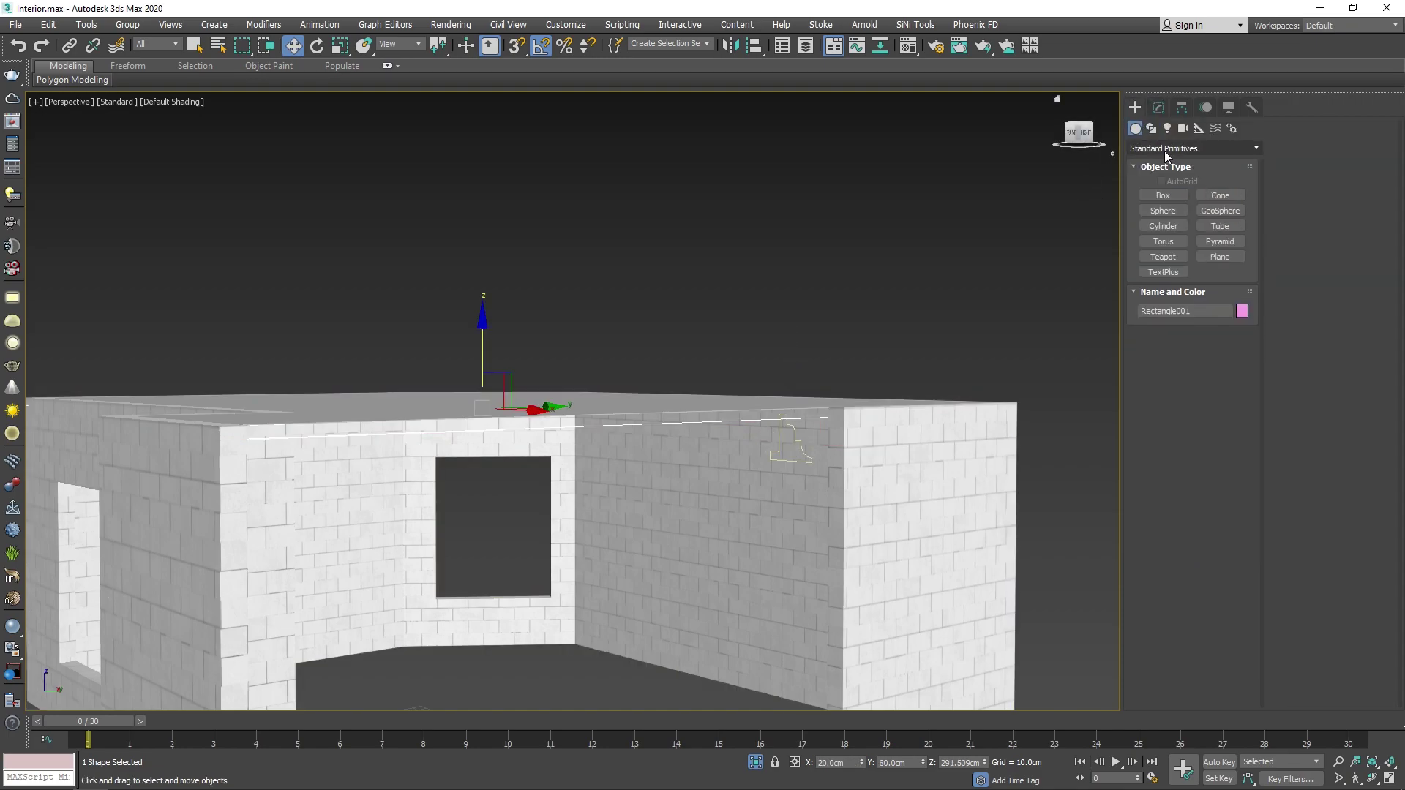
pyautogui.click(1165, 151)
pyautogui.click(1220, 241)
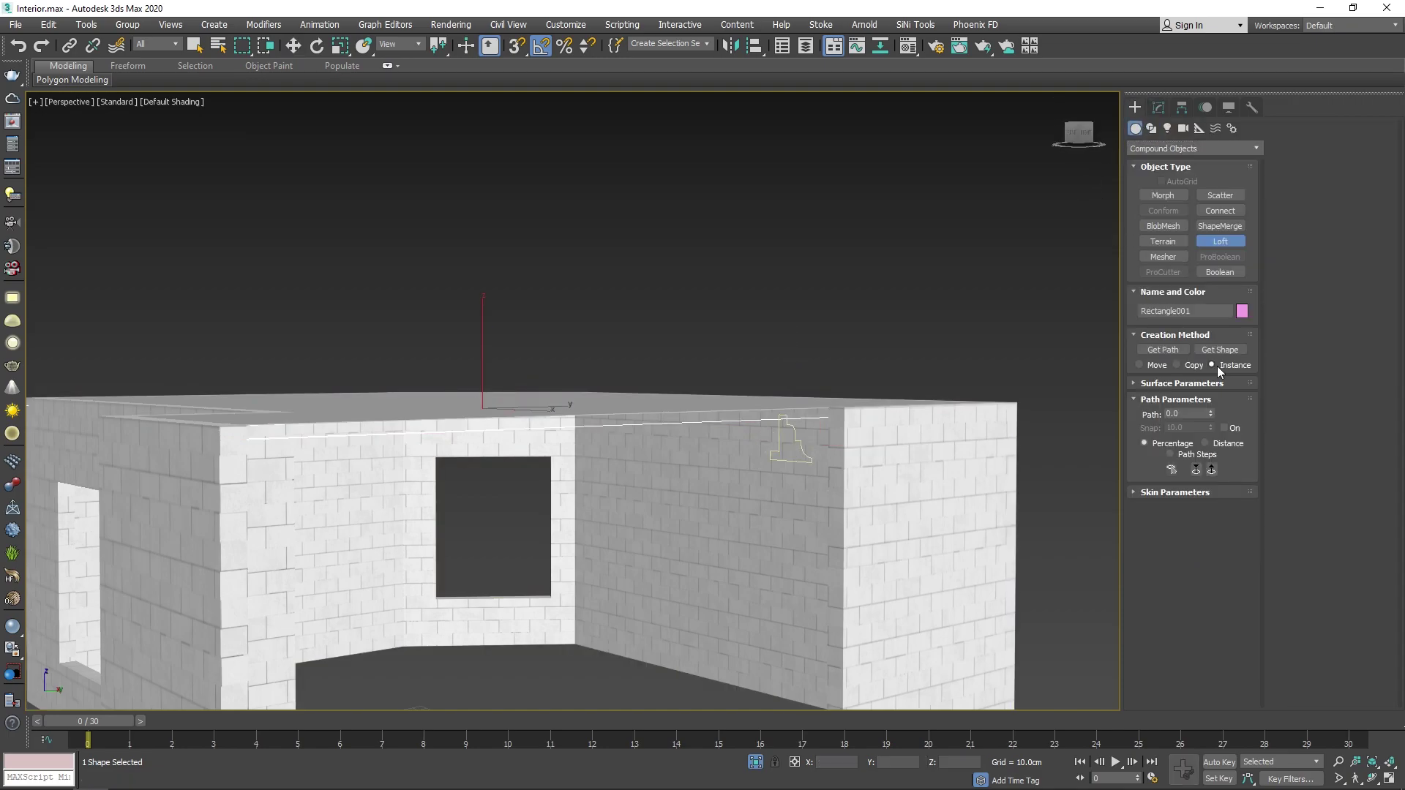
pyautogui.click(803, 463)
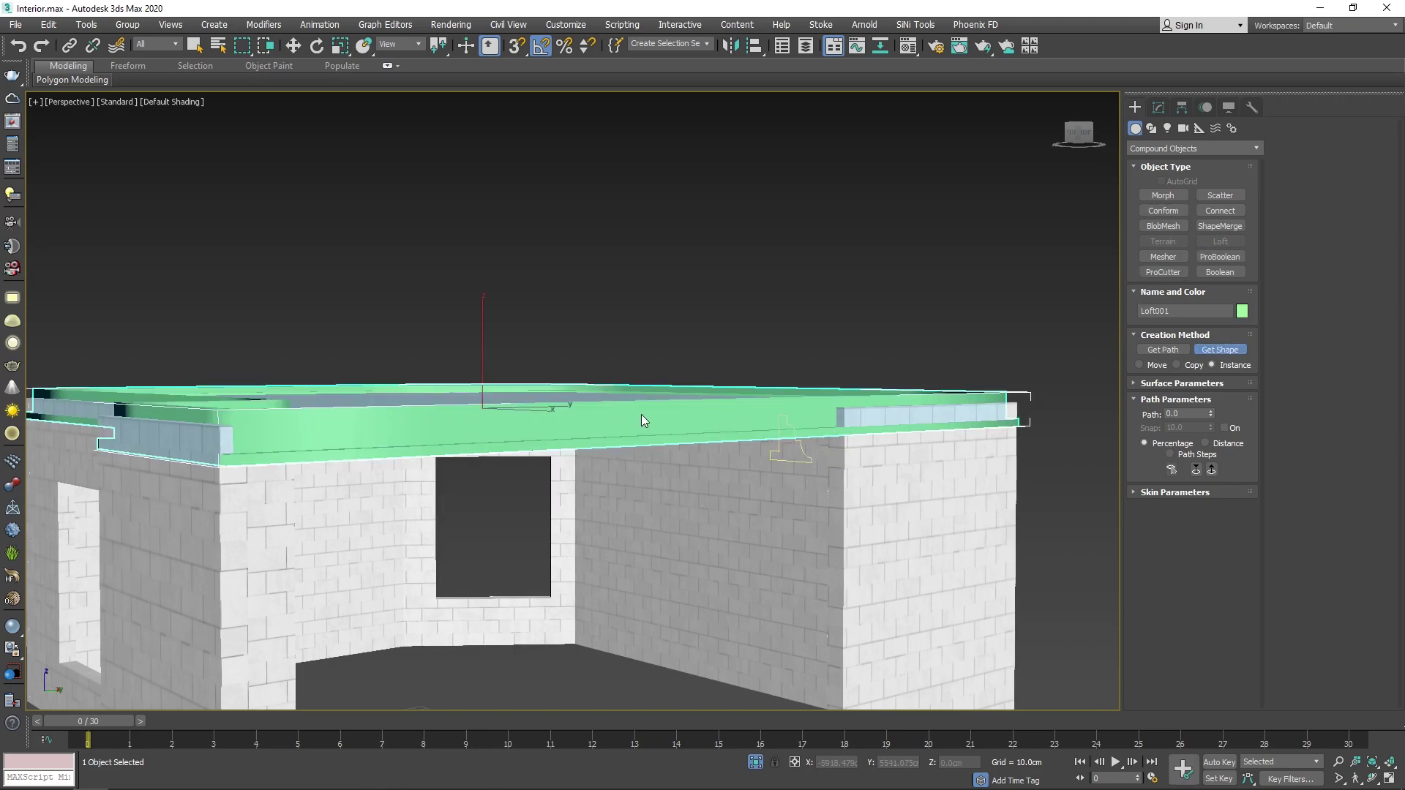
# Step: Raise the profile's two bottom vertices slightly to adjust the molding's base
pyautogui.moveTo(641, 414)
pyautogui.keyDown('alt'); pyautogui.mouseDown(button='middle')
pyautogui.moveTo(609, 356)
pyautogui.moveTo(623, 328)
pyautogui.moveTo(627, 353)
pyautogui.mouseUp(button='middle'); pyautogui.keyUp('alt')
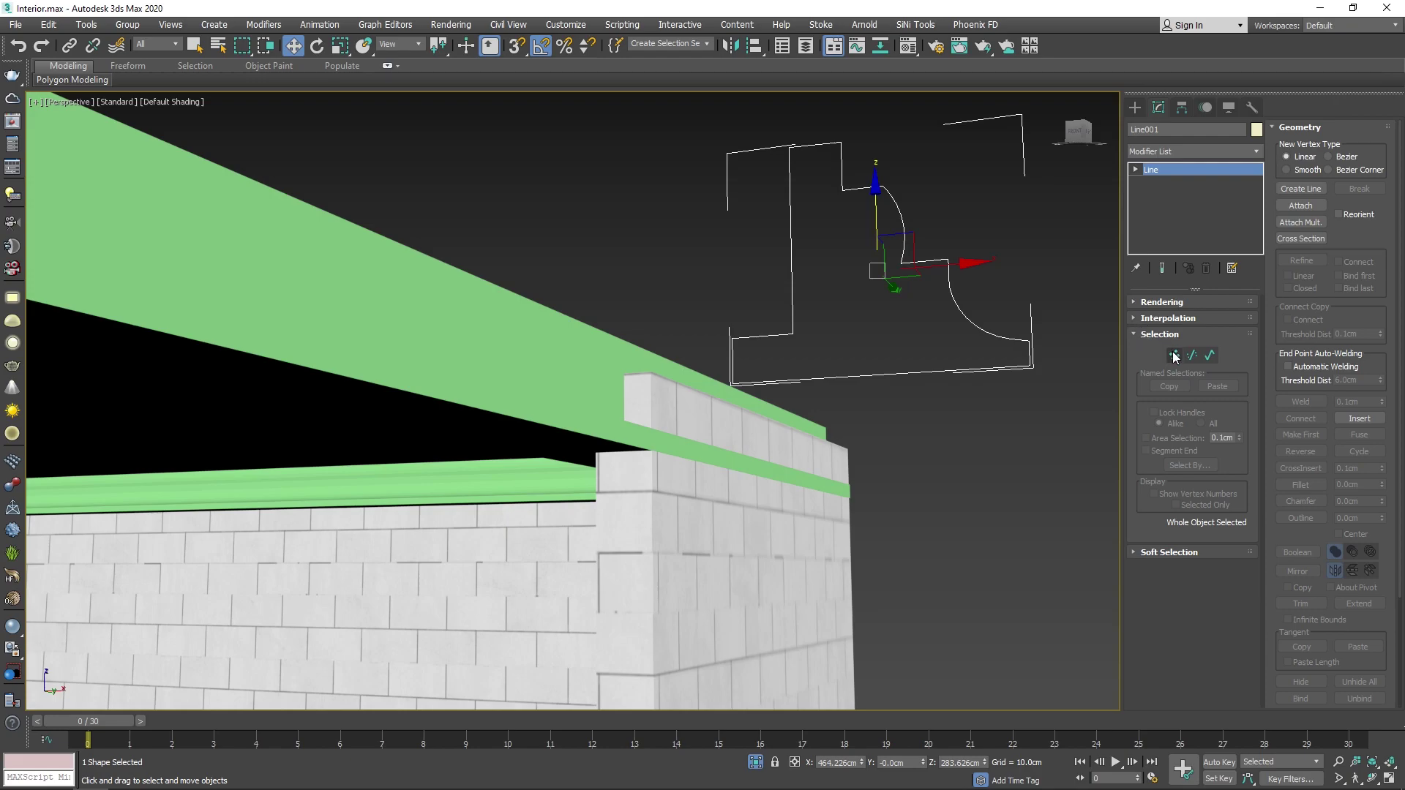
pyautogui.click(1174, 356)
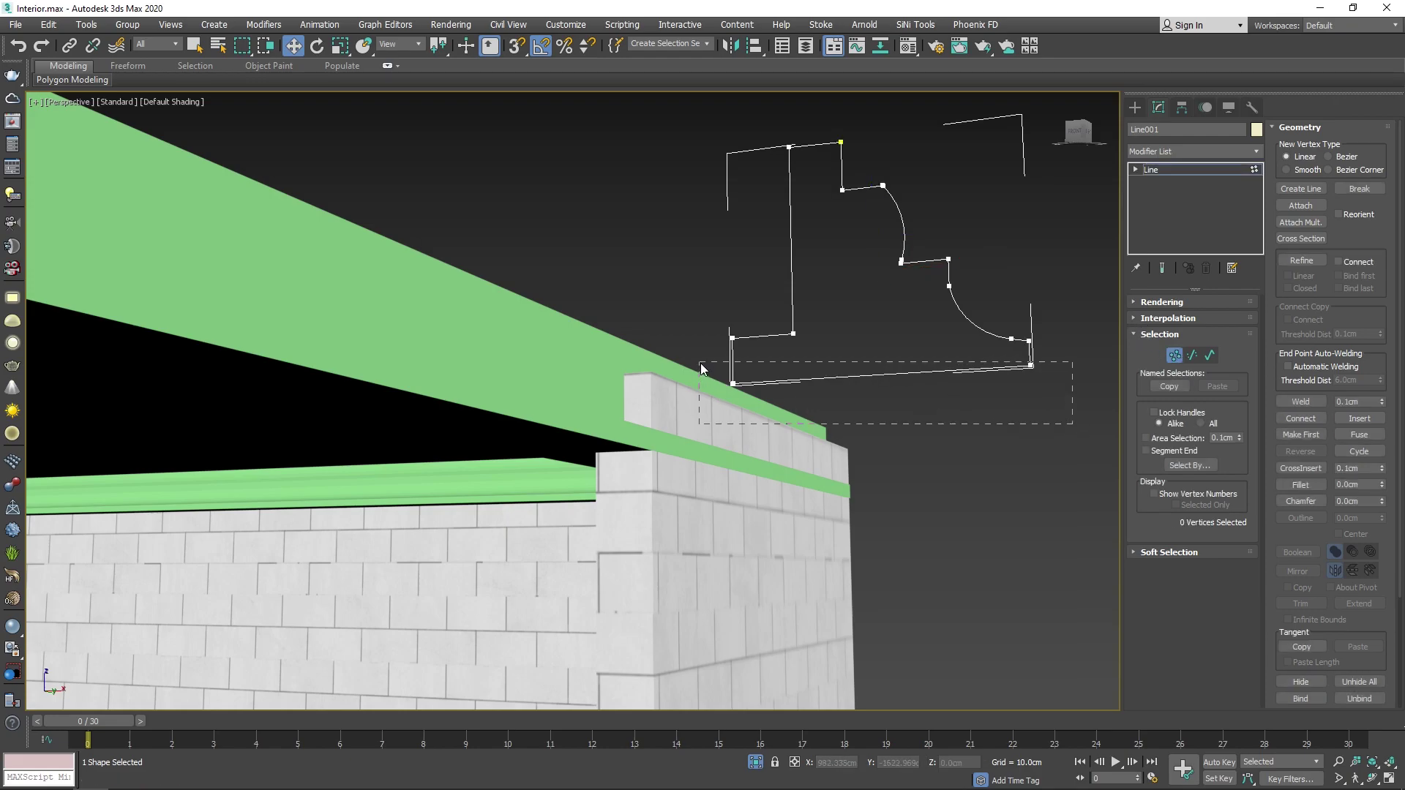
pyautogui.moveTo(732, 301); pyautogui.dragTo(733, 287)
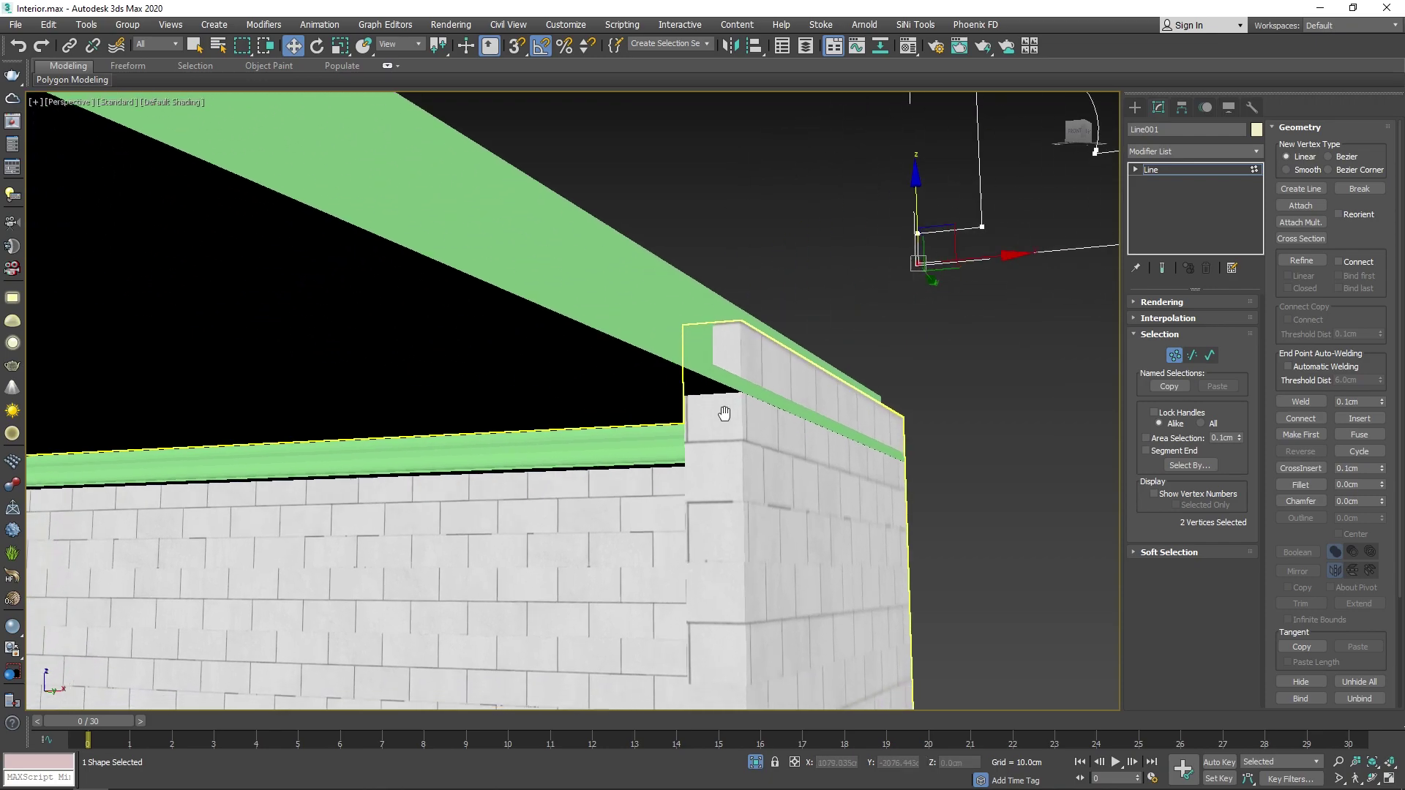
pyautogui.moveTo(734, 287)
pyautogui.mouseDown(button='middle')
pyautogui.moveTo(726, 396)
pyautogui.moveTo(578, 393)
pyautogui.mouseUp(button='middle')
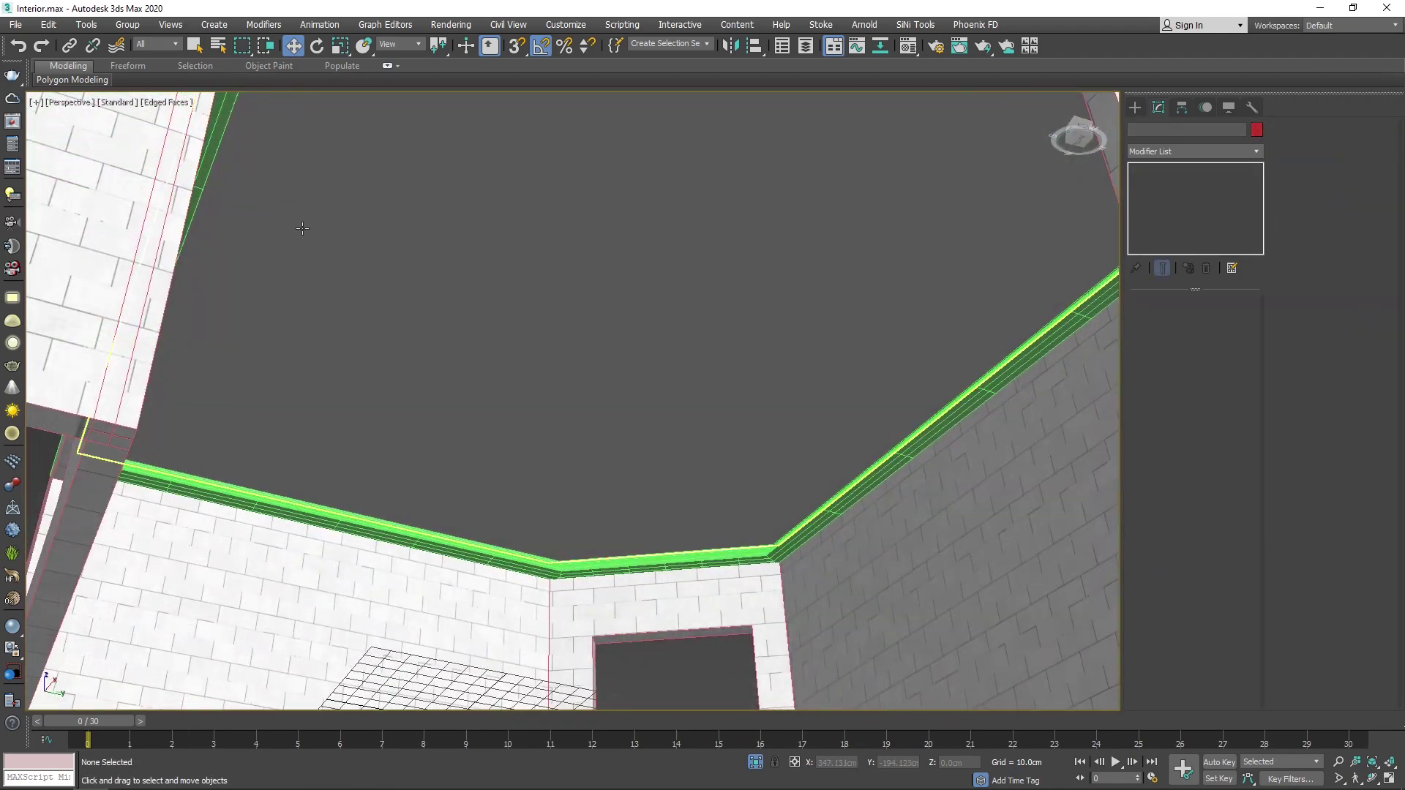
# Step: Orbit and pan around the room to inspect the lofted cornice from above
pyautogui.scroll(5, 611, 464)
pyautogui.scroll(3, 627, 480)
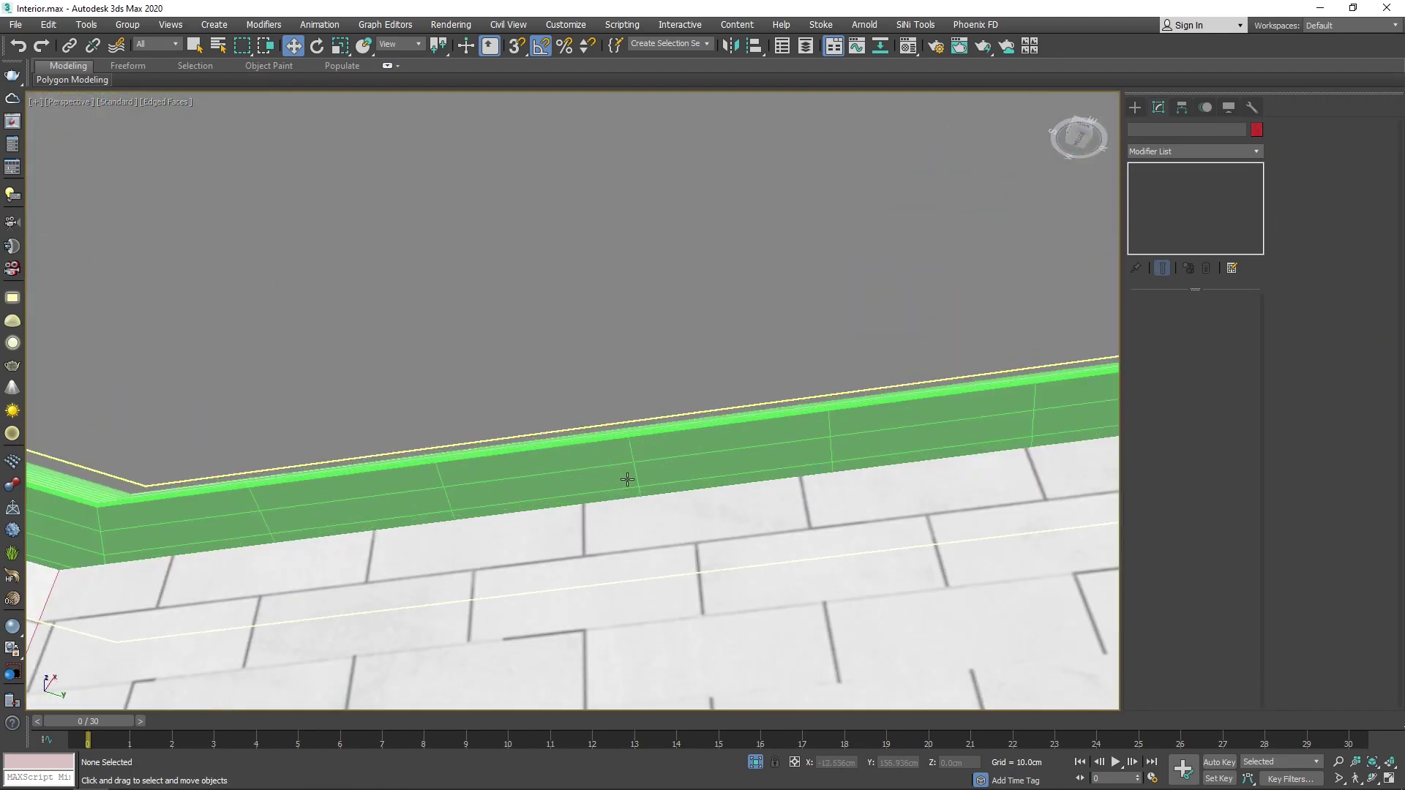
pyautogui.moveTo(461, 508); pyautogui.dragTo(535, 488, button='middle')
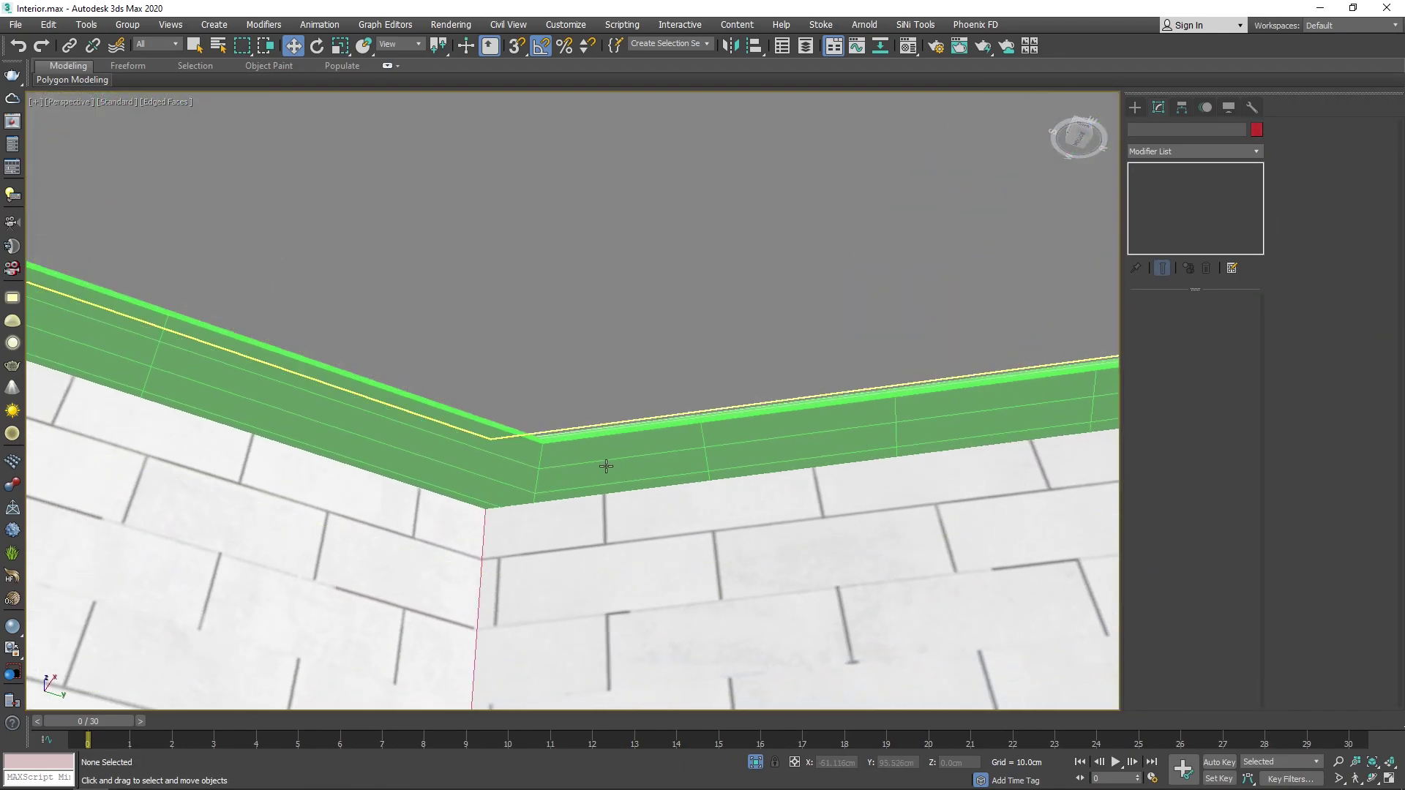
pyautogui.scroll(-4, 600, 469)
pyautogui.scroll(-2, 508, 480)
pyautogui.scroll(-5, 618, 461)
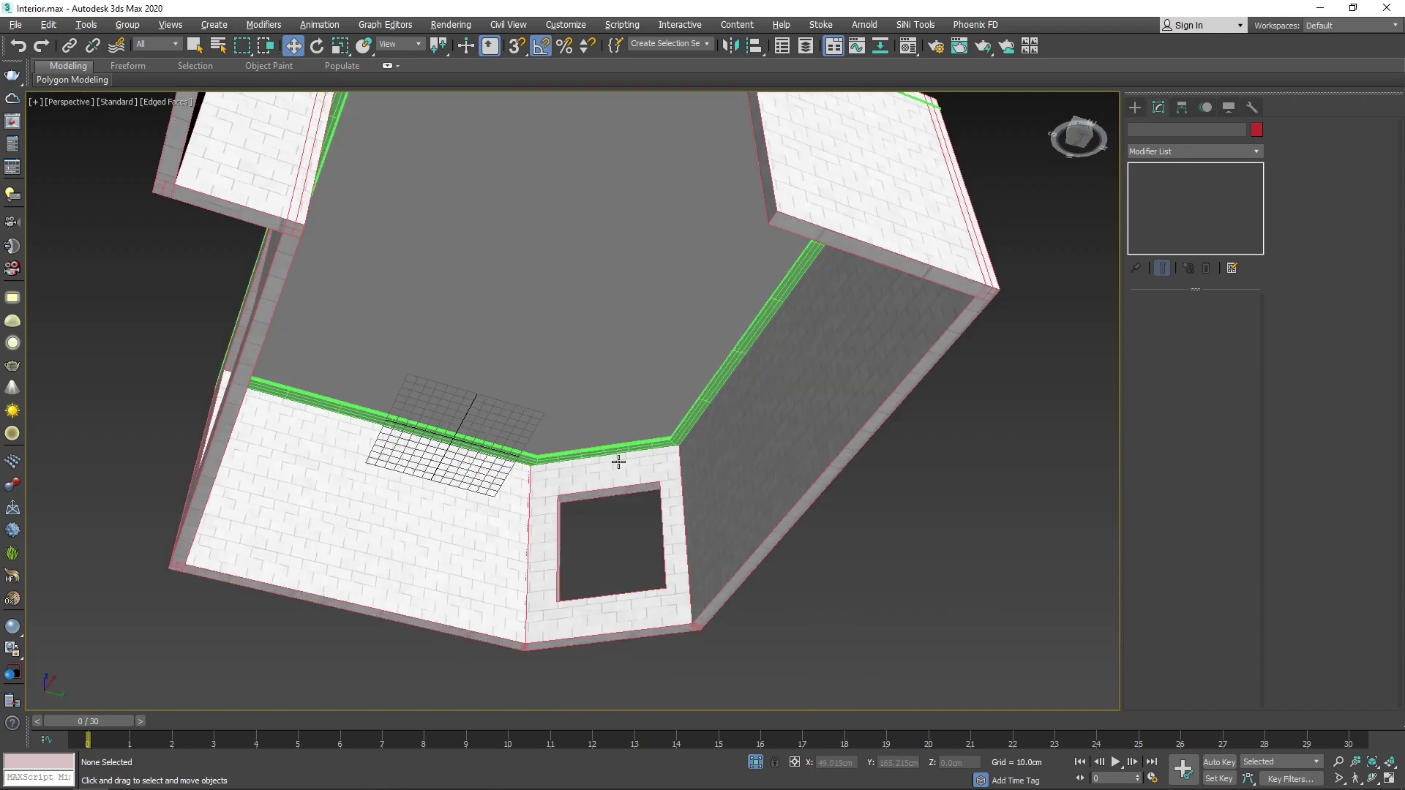
pyautogui.keyDown('alt'); pyautogui.moveTo(618, 462); pyautogui.dragTo(699, 622, button='middle'); pyautogui.keyUp('alt')
pyautogui.click(667, 523)
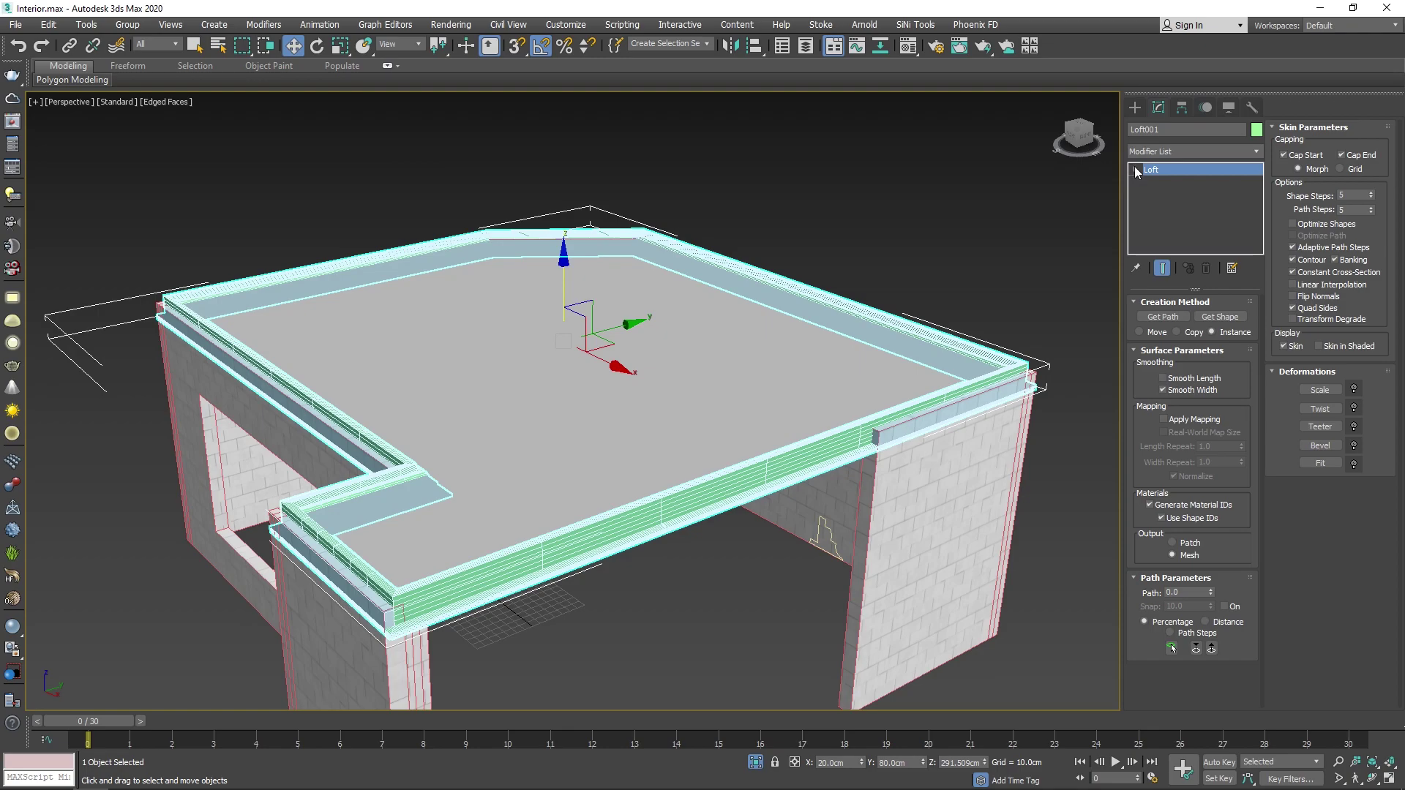
pyautogui.click(709, 641)
pyautogui.scroll(8, 590, 564)
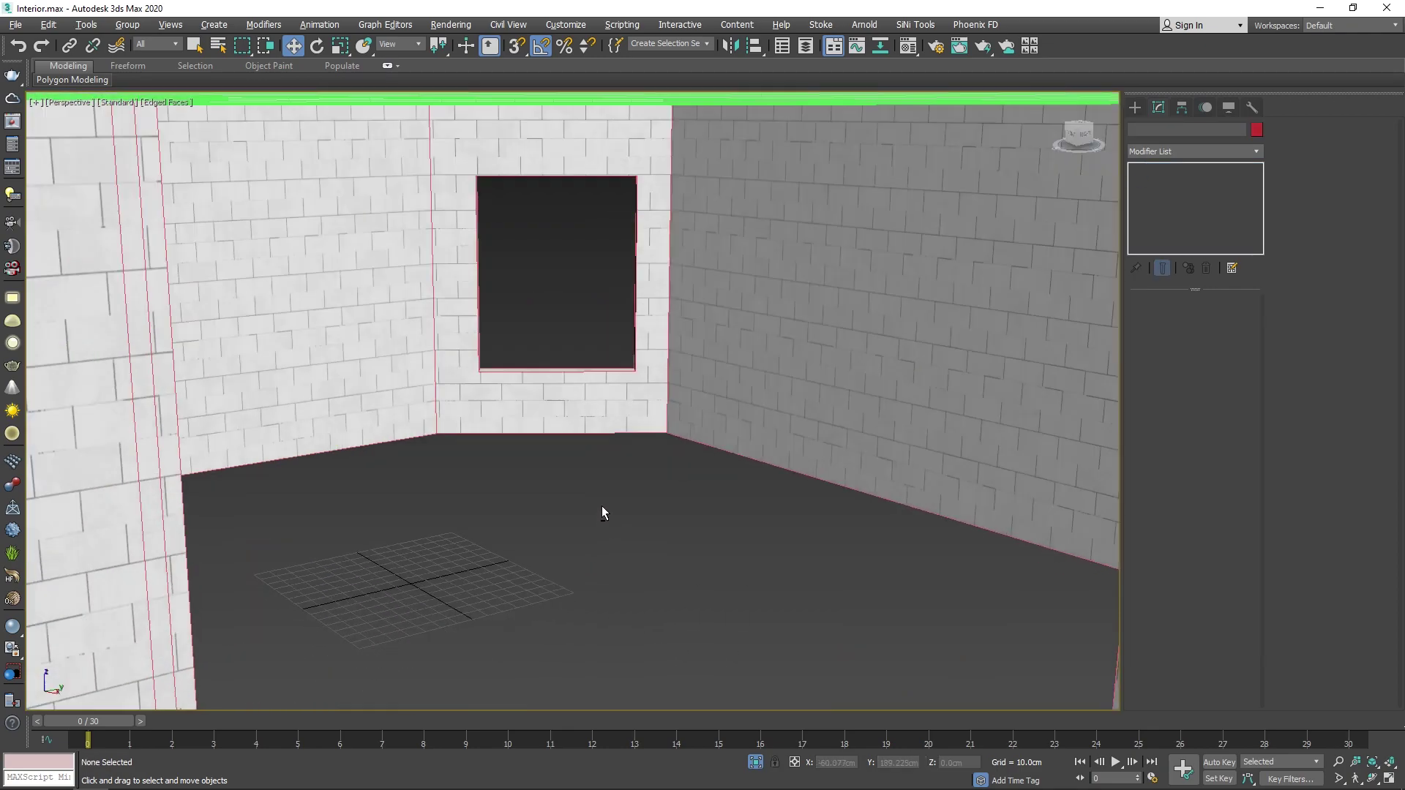
pyautogui.moveTo(601, 507); pyautogui.dragTo(674, 605, button='middle')
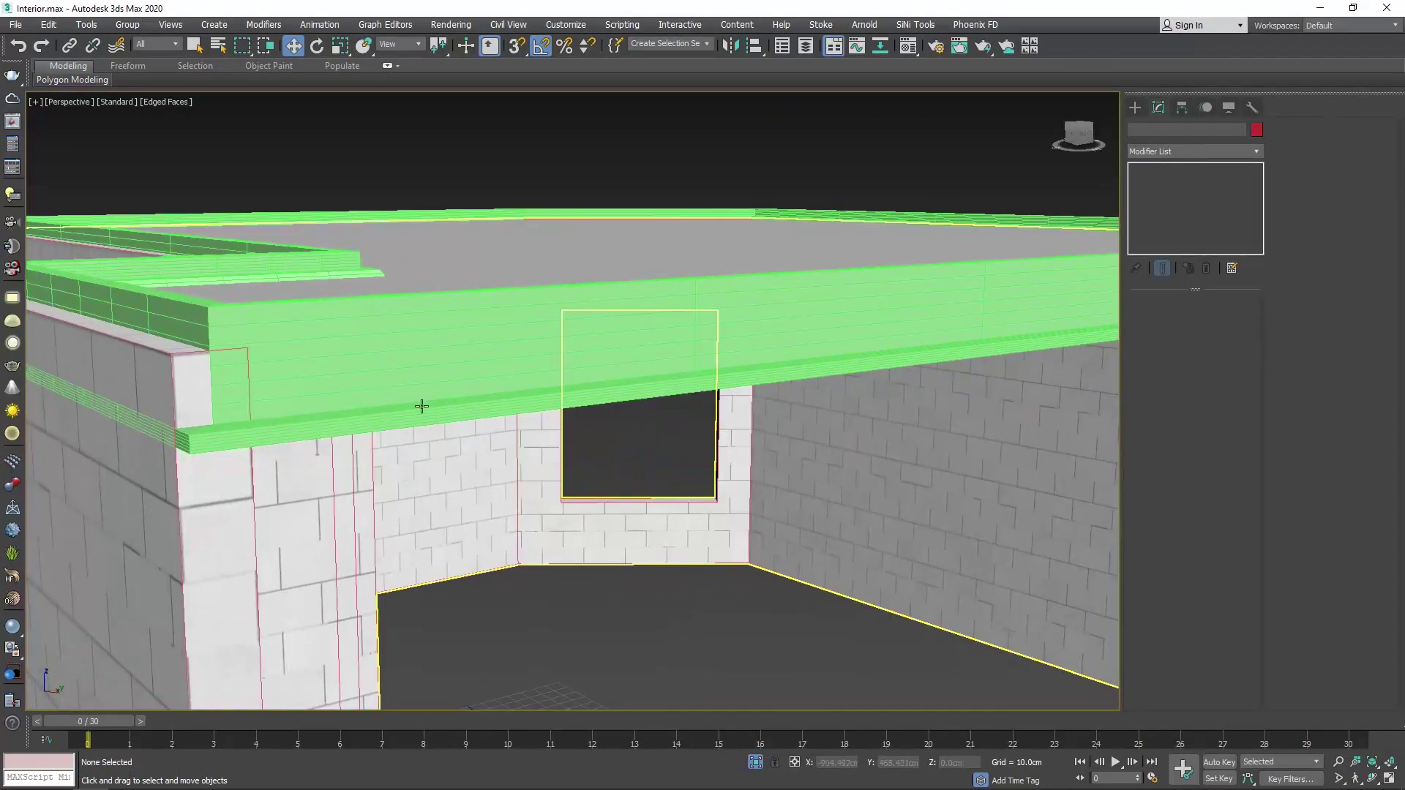
# Step: Select Rectangle001 and show its path vertices in the Top view
pyautogui.click(509, 356)
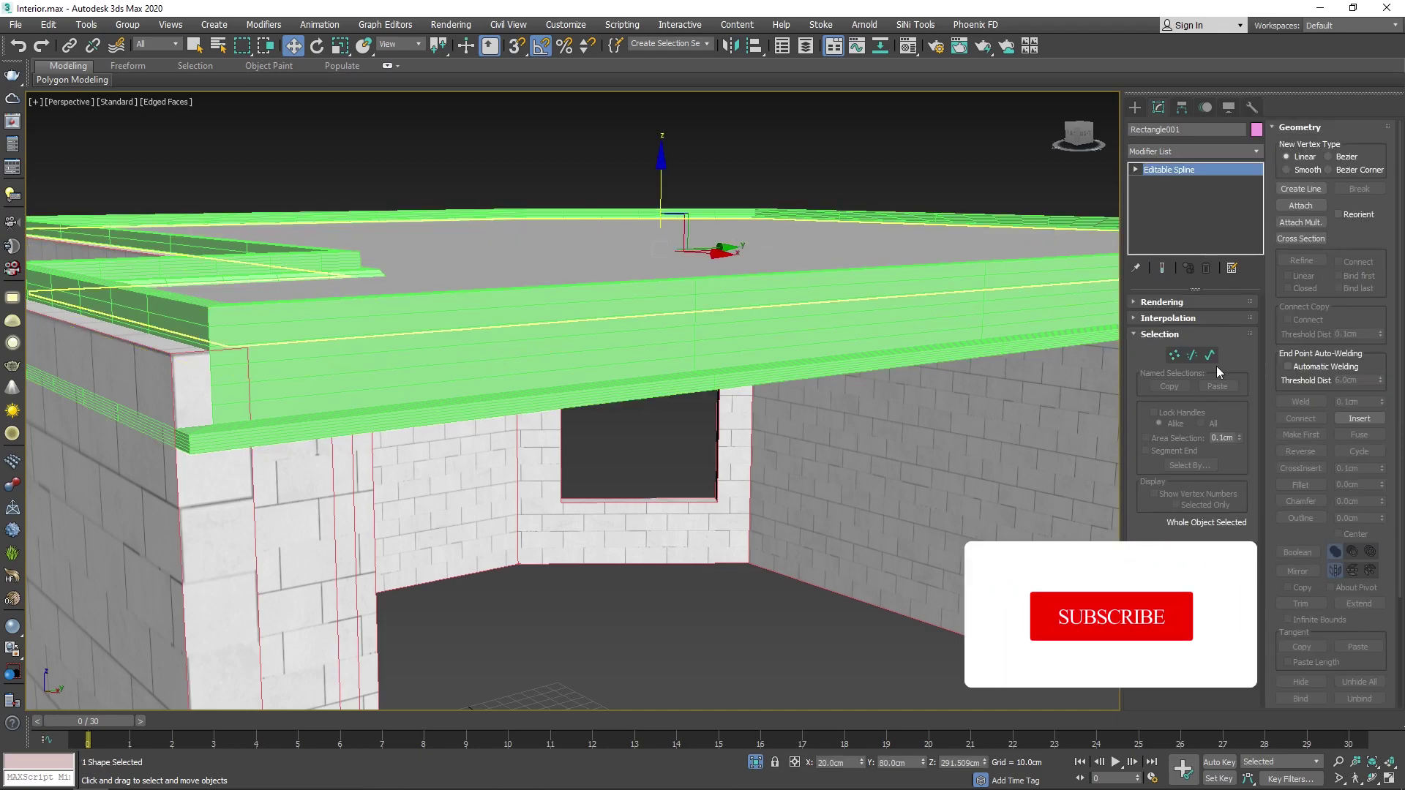
pyautogui.click(1174, 356)
pyautogui.press('t')
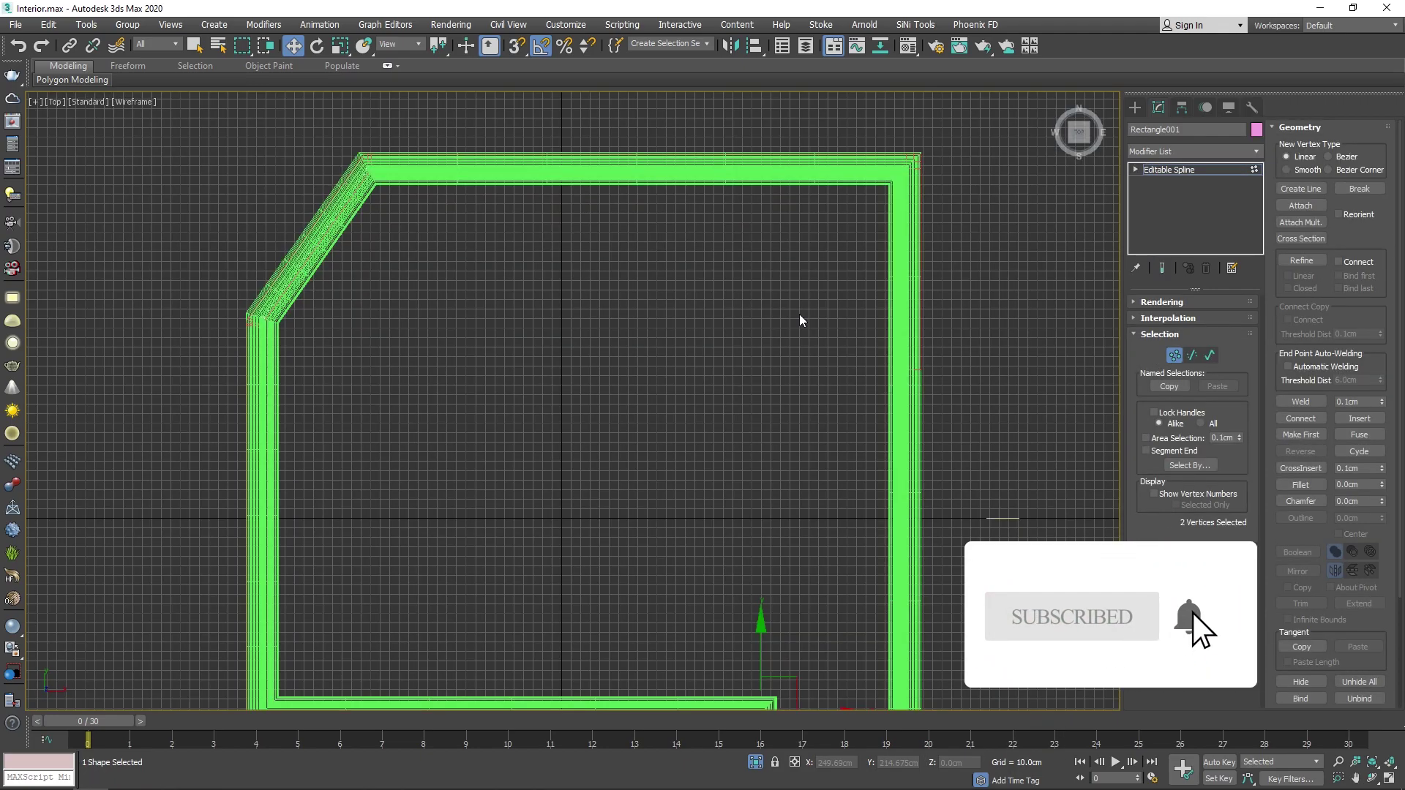
pyautogui.scroll(3, 777, 320)
pyautogui.moveTo(668, 357)
pyautogui.mouseDown(button='middle')
pyautogui.moveTo(493, 449)
pyautogui.moveTo(988, 423)
pyautogui.mouseUp(button='middle')
pyautogui.scroll(3, 495, 439)
pyautogui.scroll(2, 526, 392)
pyautogui.moveTo(527, 392); pyautogui.dragTo(518, 288, button='middle')
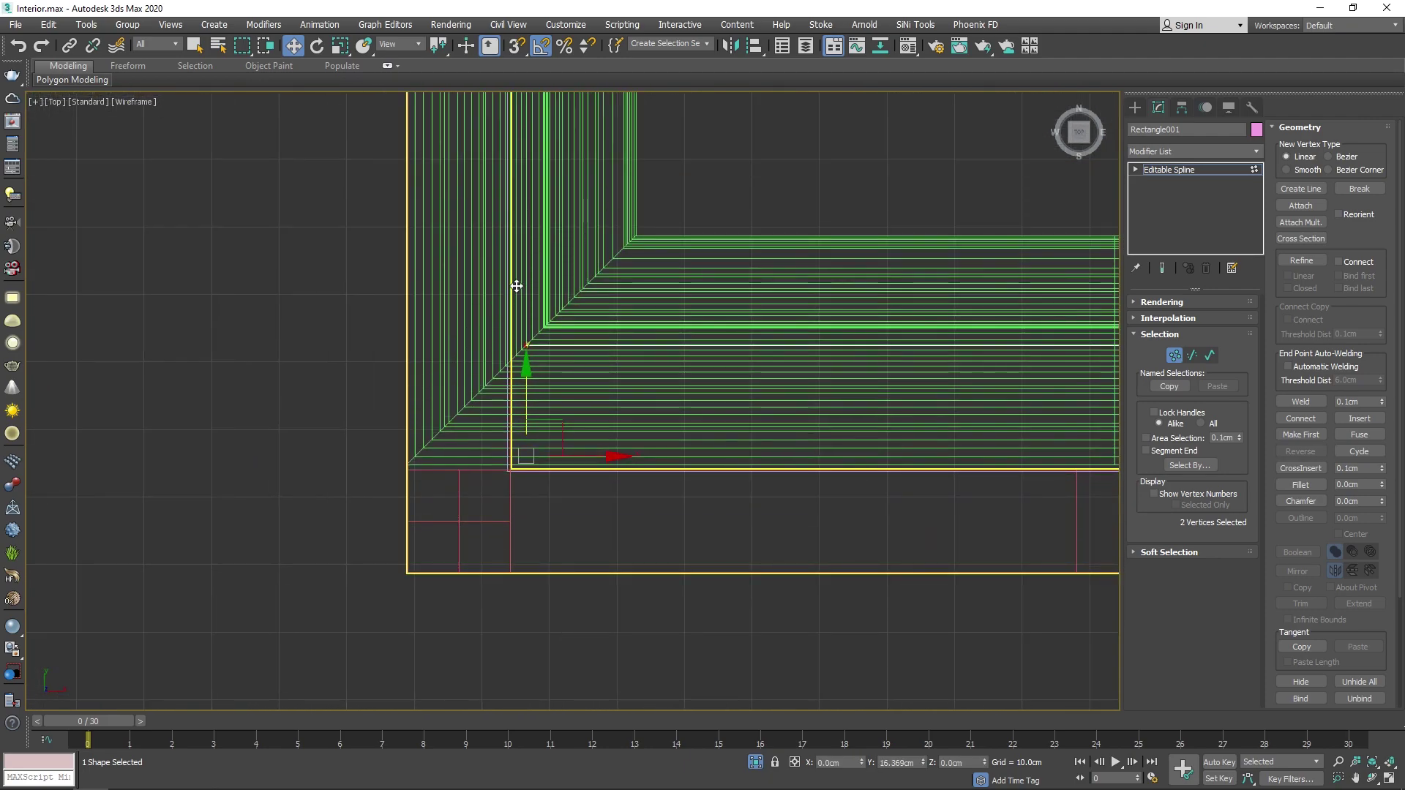
pyautogui.press('z')
# Step: Select the angled-corner path vertices and move one down along Y toward the wall
pyautogui.moveTo(545, 303); pyautogui.dragTo(439, 245)
pyautogui.scroll(4, 590, 307)
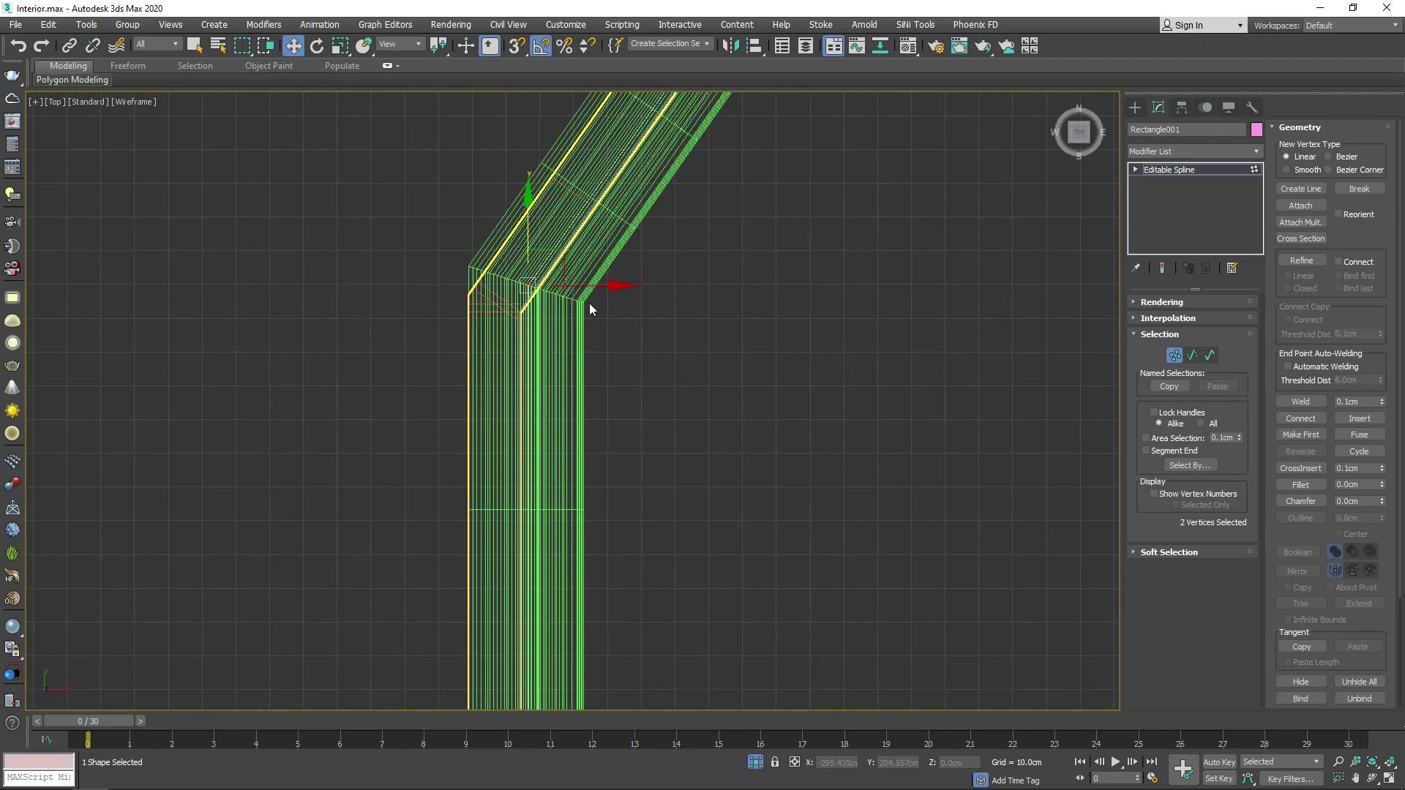
pyautogui.scroll(2, 662, 279)
pyautogui.click(596, 274)
pyautogui.moveTo(589, 249); pyautogui.dragTo(512, 328, button='middle')
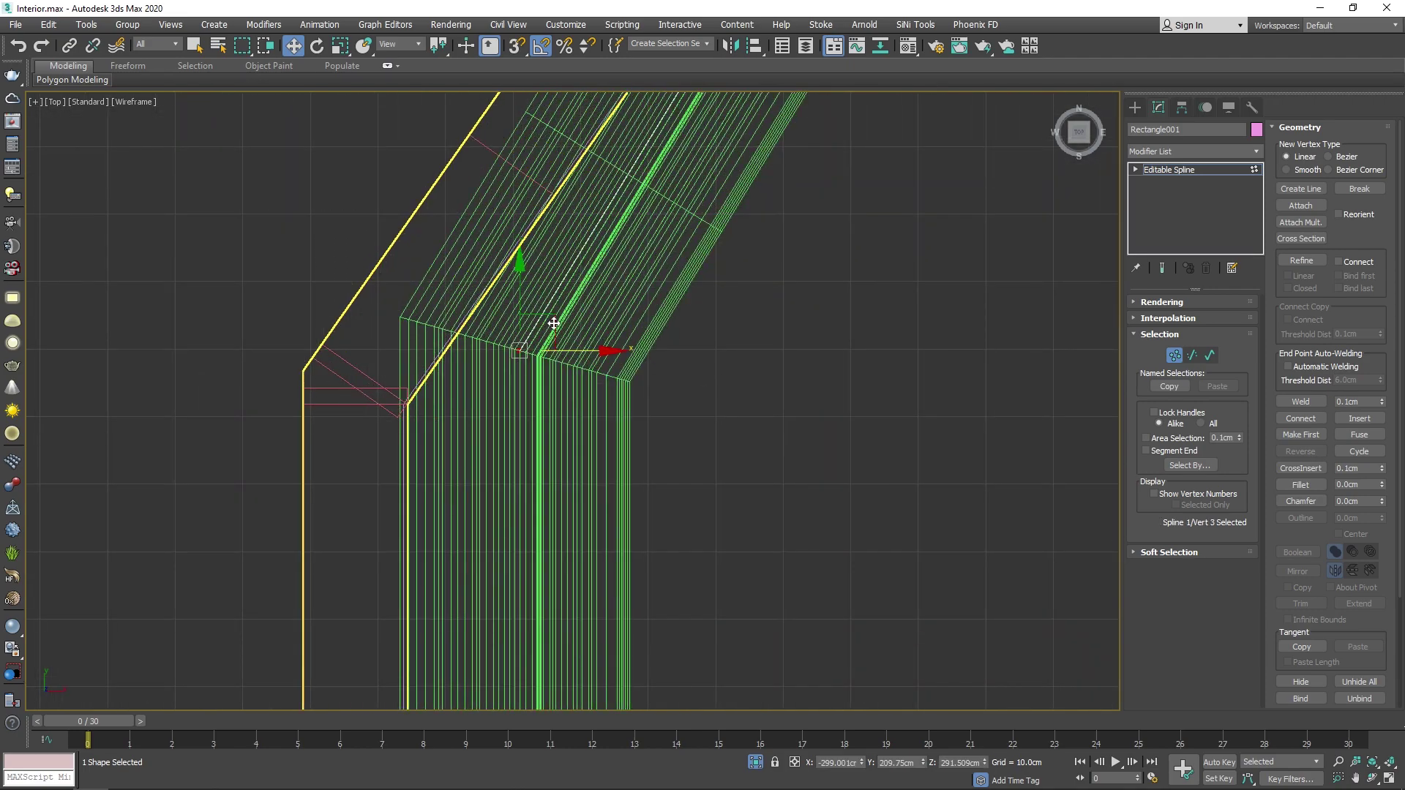
pyautogui.moveTo(554, 322); pyautogui.dragTo(521, 340)
# Step: Move the outline's top-right corner vertices right and raise the notch's bottom vertices to fit the walls
pyautogui.scroll(-5, 298, 524)
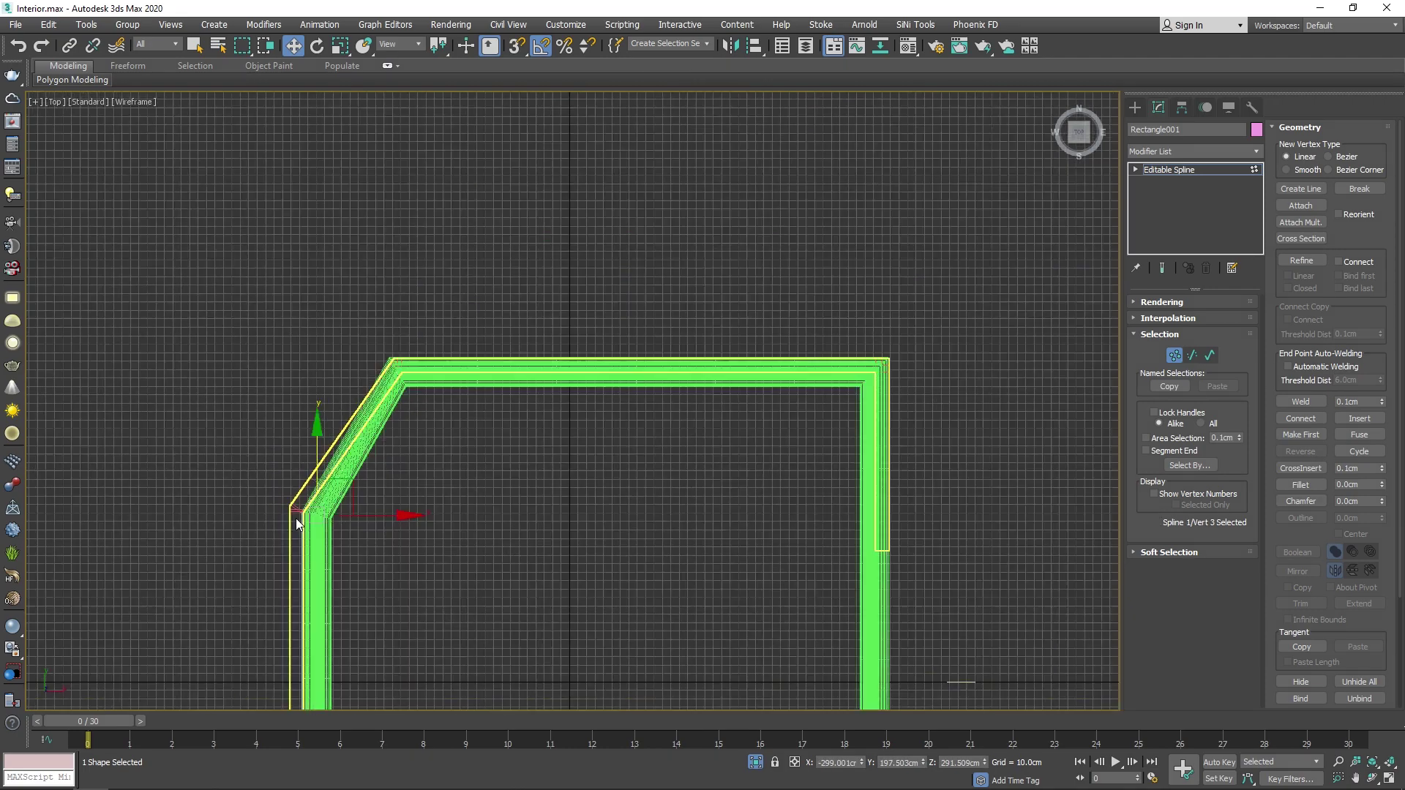
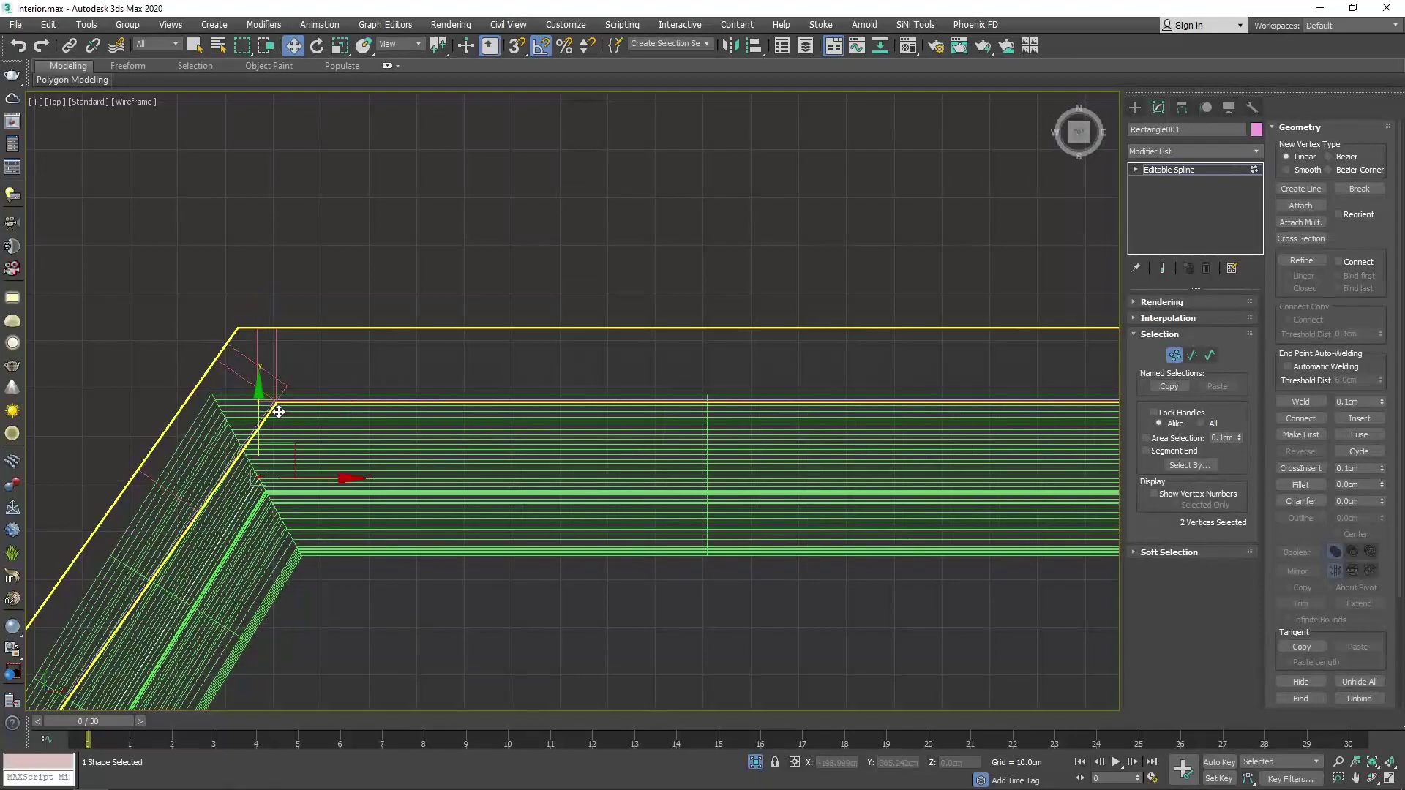
# Step: Move the outline's top-right corner vertices right and raise the notch's bottom vertices to fit the walls
pyautogui.click(279, 412)
pyautogui.scroll(-3, 322, 366)
pyautogui.scroll(-2, 488, 271)
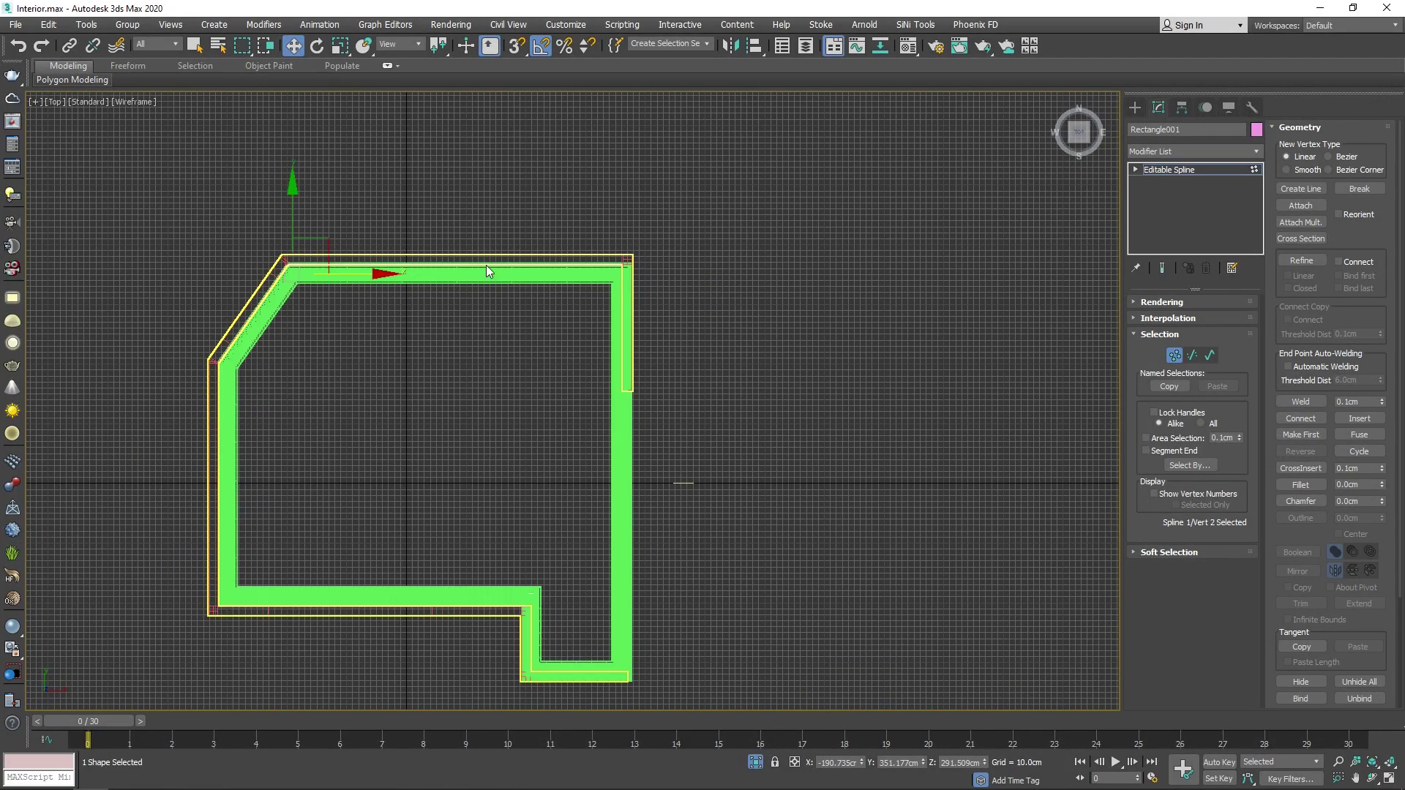
pyautogui.click(628, 260)
pyautogui.press('z')
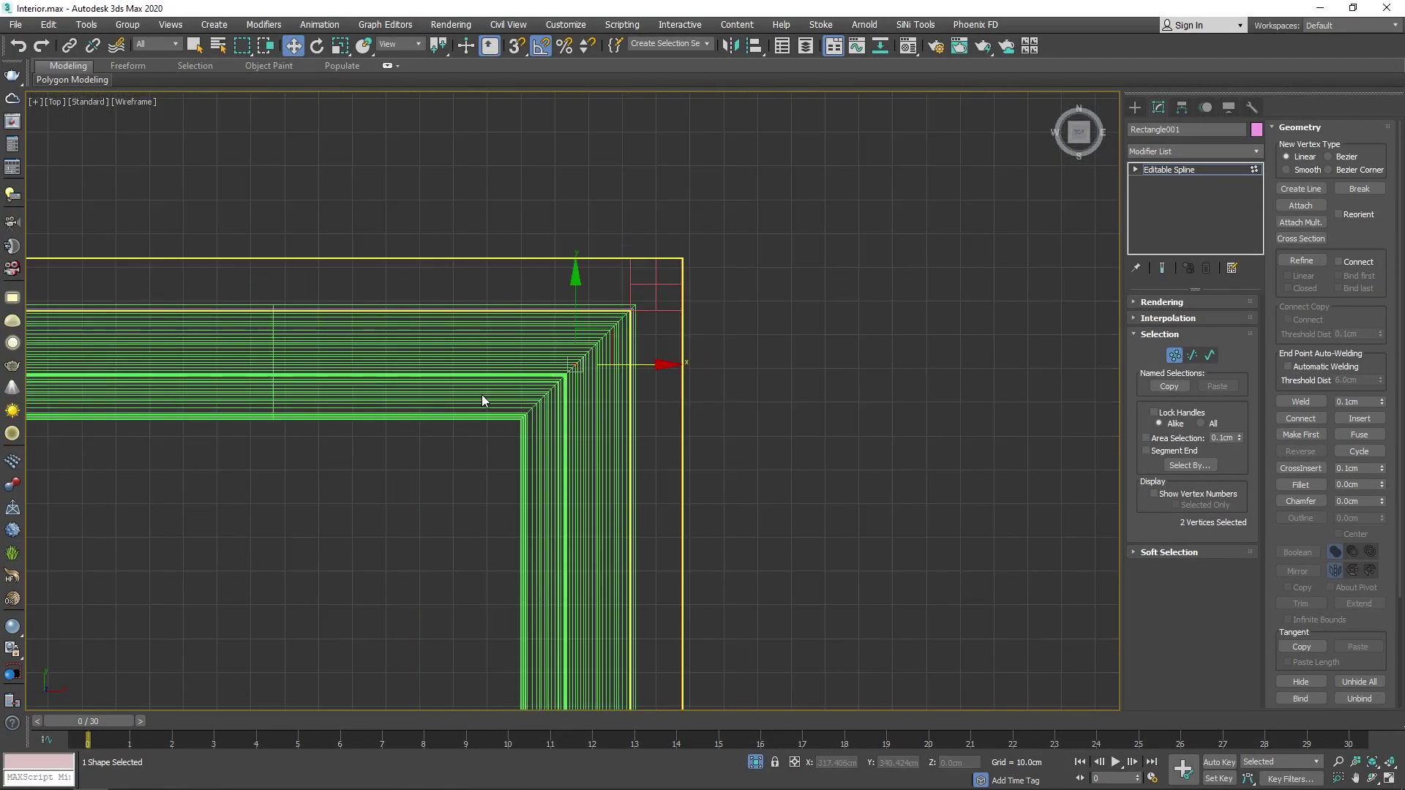
pyautogui.scroll(-3, 110, 423)
pyautogui.scroll(3, 527, 439)
pyautogui.scroll(-1, 596, 345)
pyautogui.scroll(1, 595, 345)
pyautogui.moveTo(607, 270); pyautogui.dragTo(683, 251)
pyautogui.moveTo(684, 251); pyautogui.dragTo(601, 150, button='middle')
pyautogui.moveTo(514, 534); pyautogui.dragTo(502, 472)
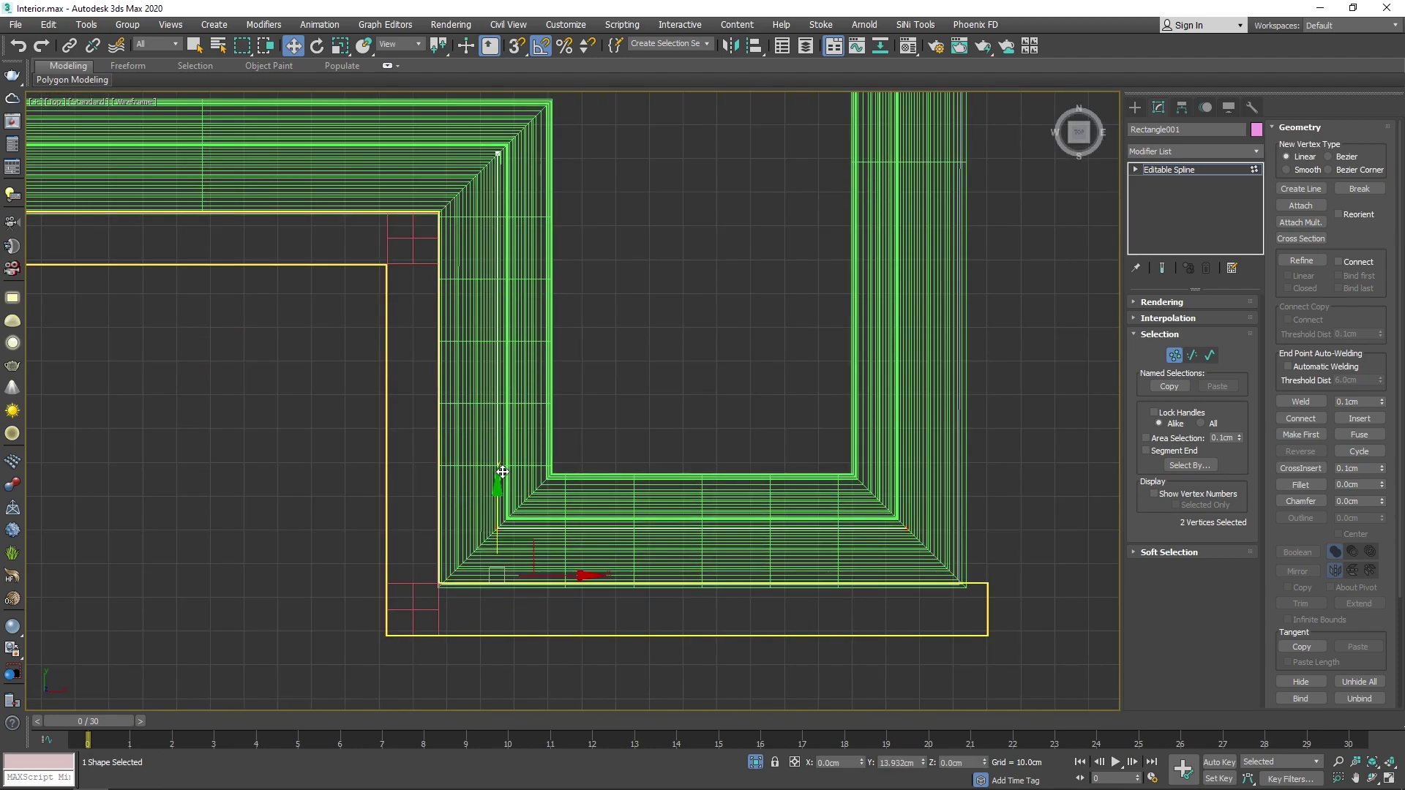
pyautogui.scroll(-3, 502, 472)
pyautogui.scroll(-4, 502, 472)
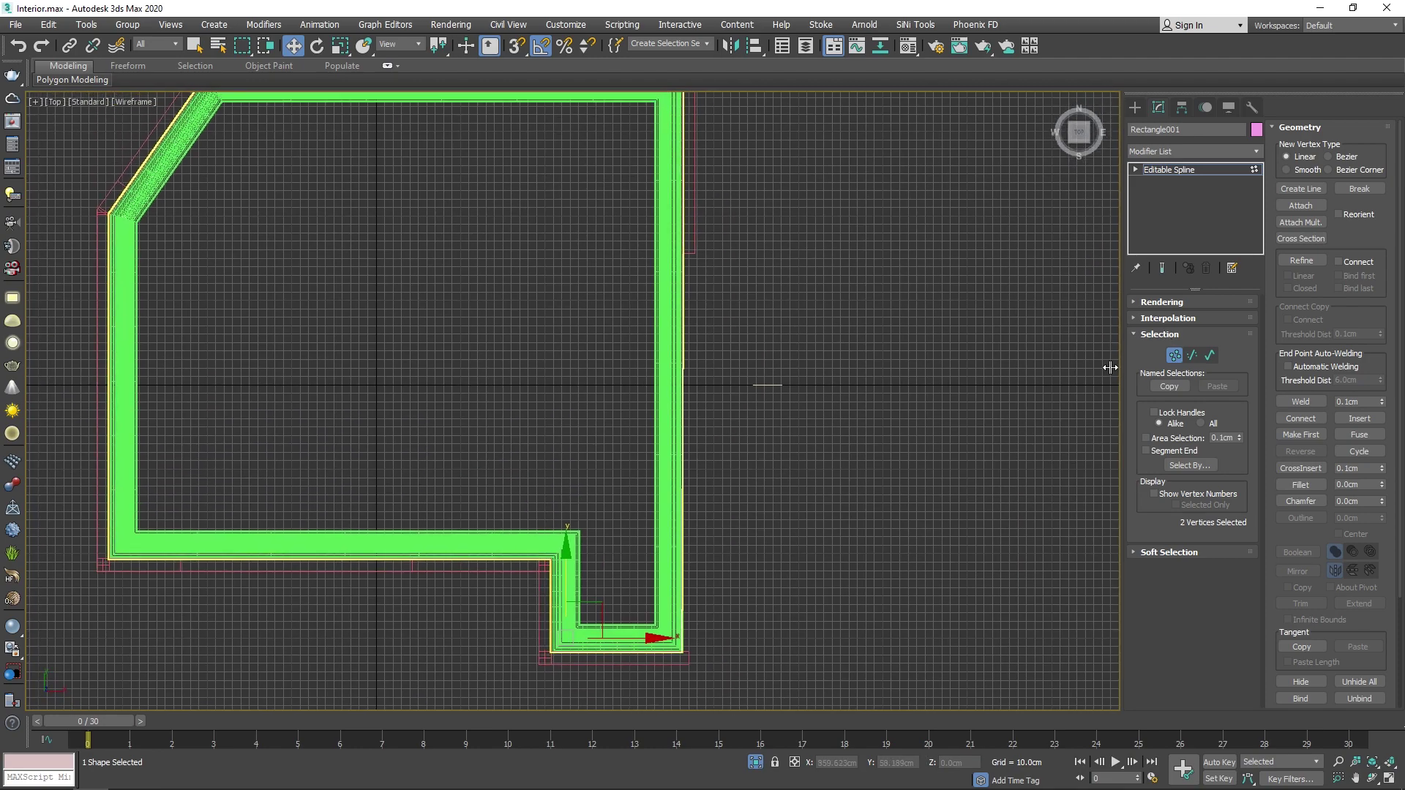
# Step: Check the ceiling outline in Perspective and select the trim profile line Line001
pyautogui.click(1176, 360)
pyautogui.press('p')
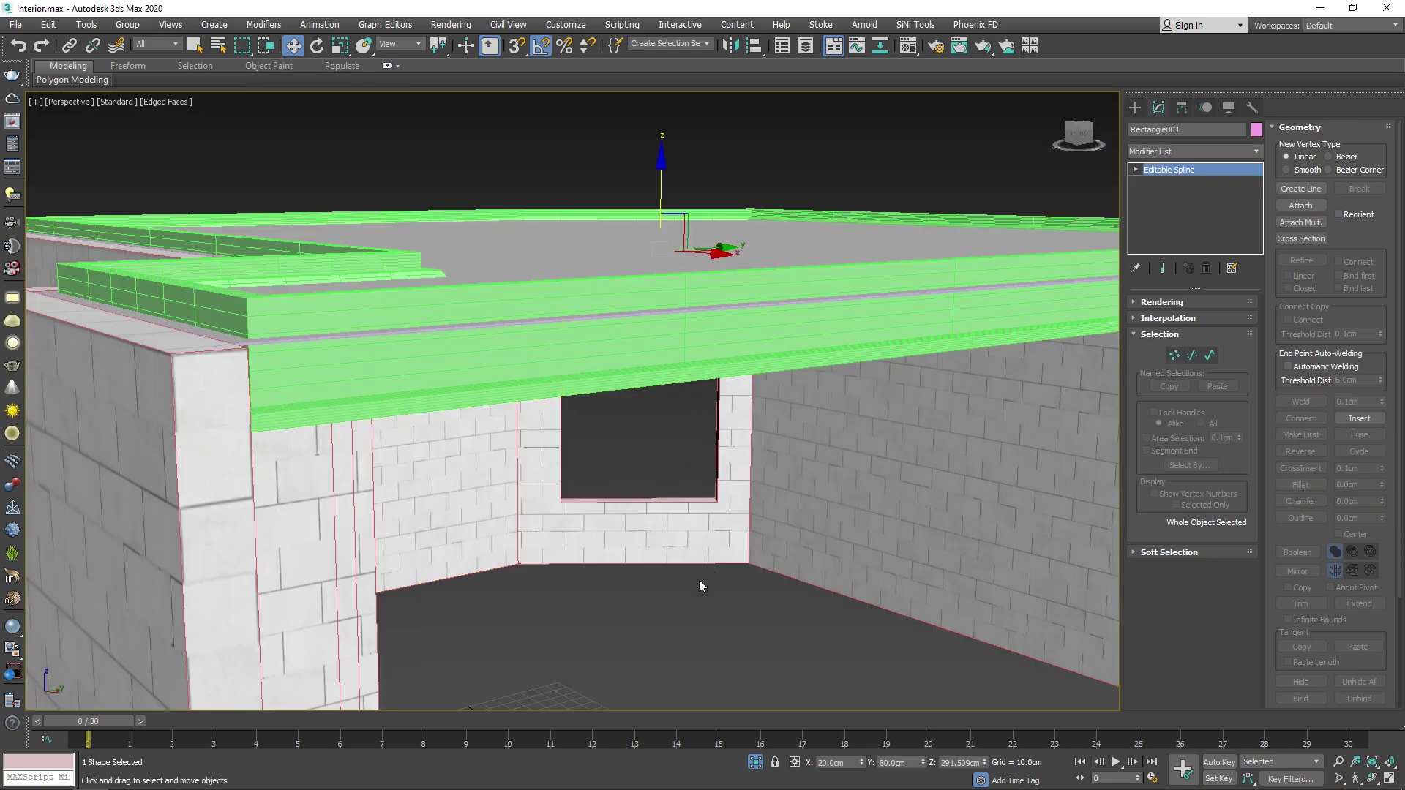
pyautogui.click(693, 630)
pyautogui.keyDown('alt'); pyautogui.moveTo(692, 630); pyautogui.dragTo(736, 533, button='middle'); pyautogui.keyUp('alt')
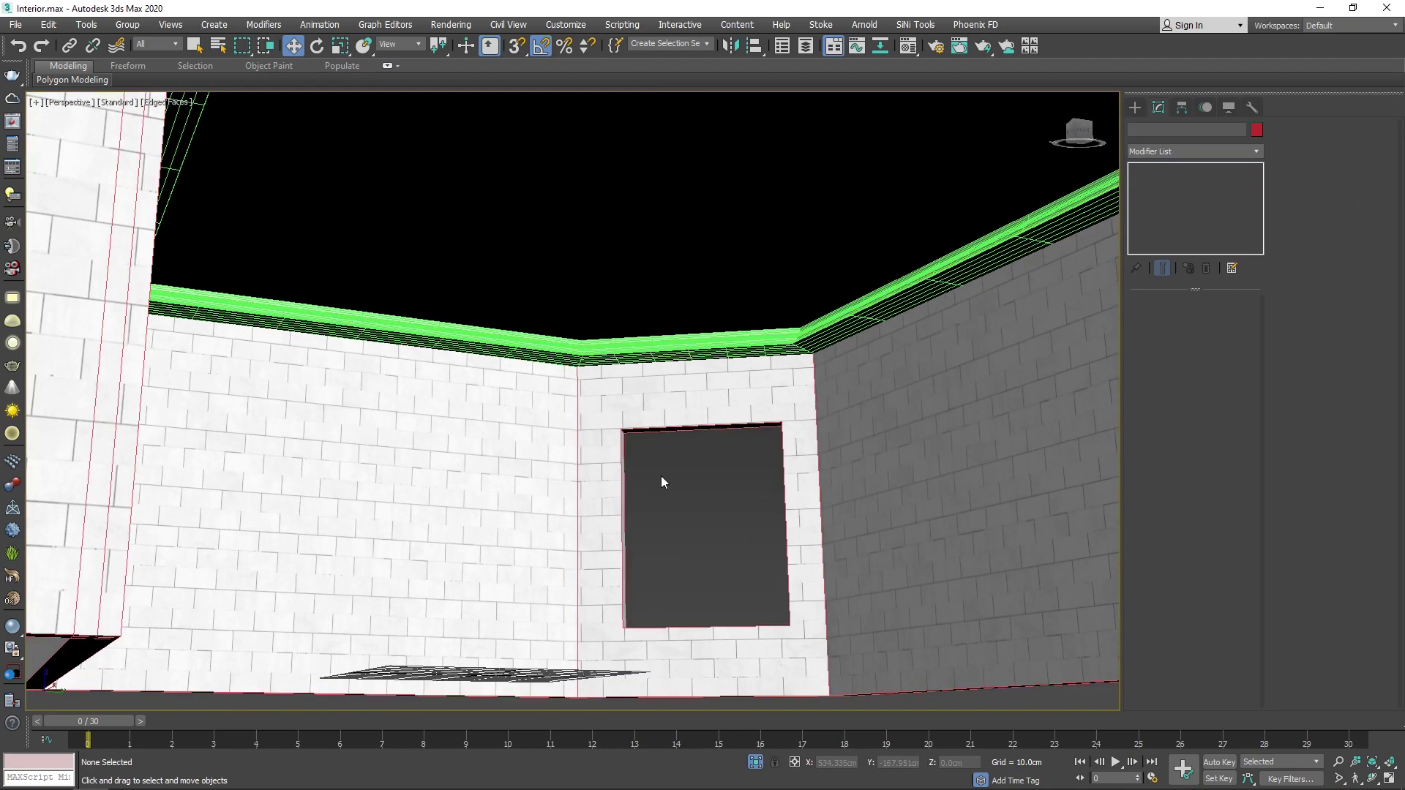
pyautogui.scroll(-5, 660, 481)
pyautogui.moveTo(654, 471)
pyautogui.keyDown('alt'); pyautogui.mouseDown(button='middle')
pyautogui.moveTo(698, 463)
pyautogui.moveTo(696, 442)
pyautogui.mouseUp(button='middle'); pyautogui.keyUp('alt')
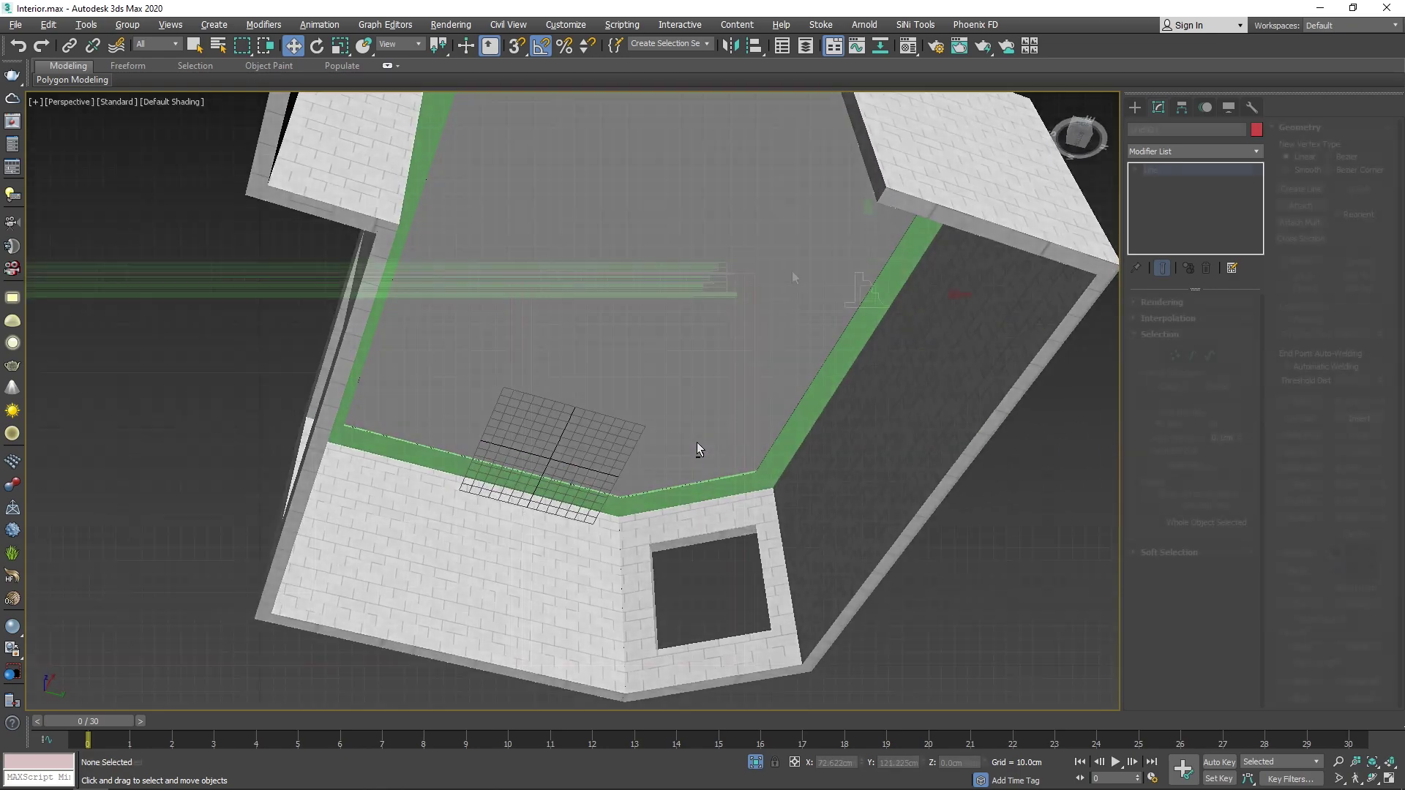
pyautogui.click(697, 442)
pyautogui.press('f')
pyautogui.scroll(-3, 646, 361)
# Step: Refine Line001 with new vertices and reposition them into an angled bottom step
pyautogui.click(1175, 355)
pyautogui.rightClick(681, 382)
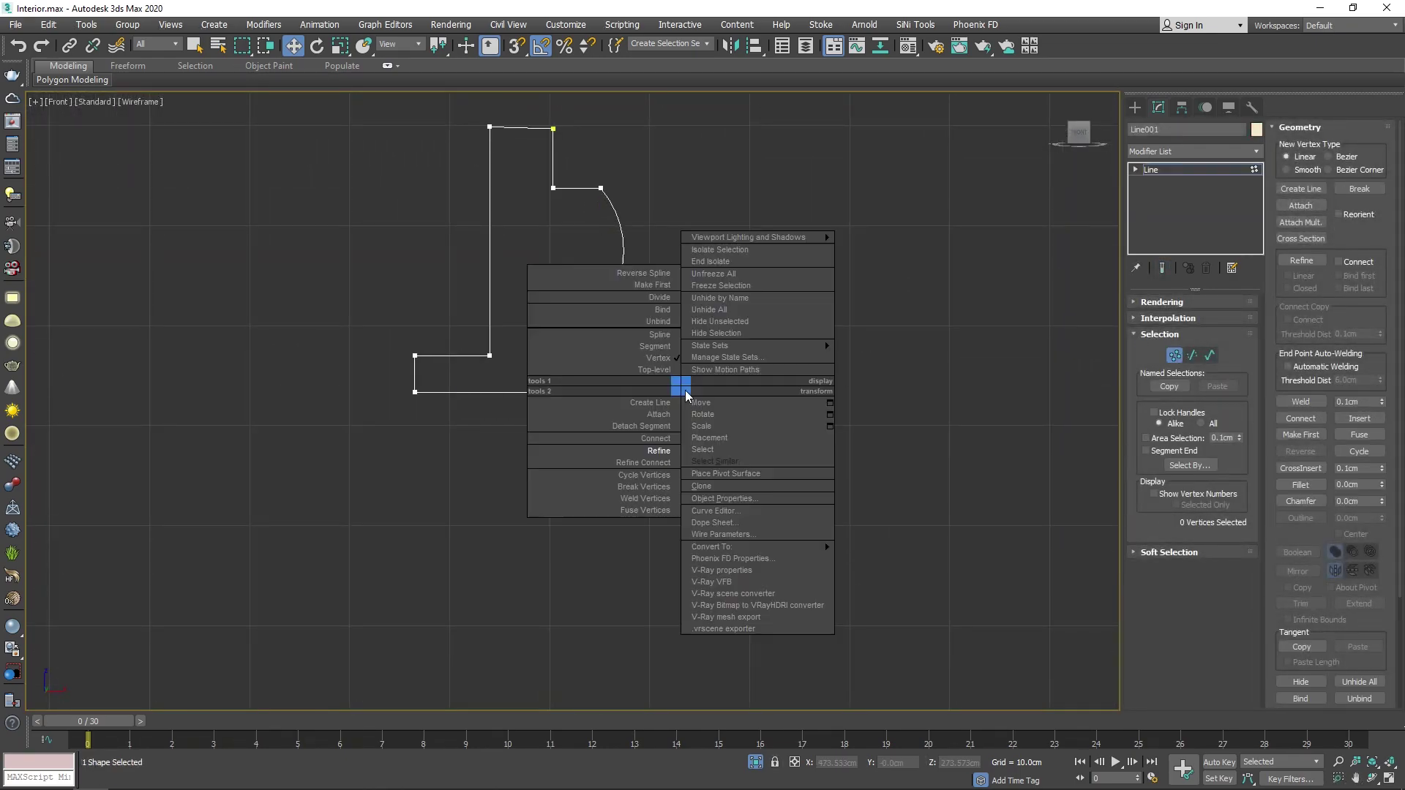
pyautogui.click(824, 341)
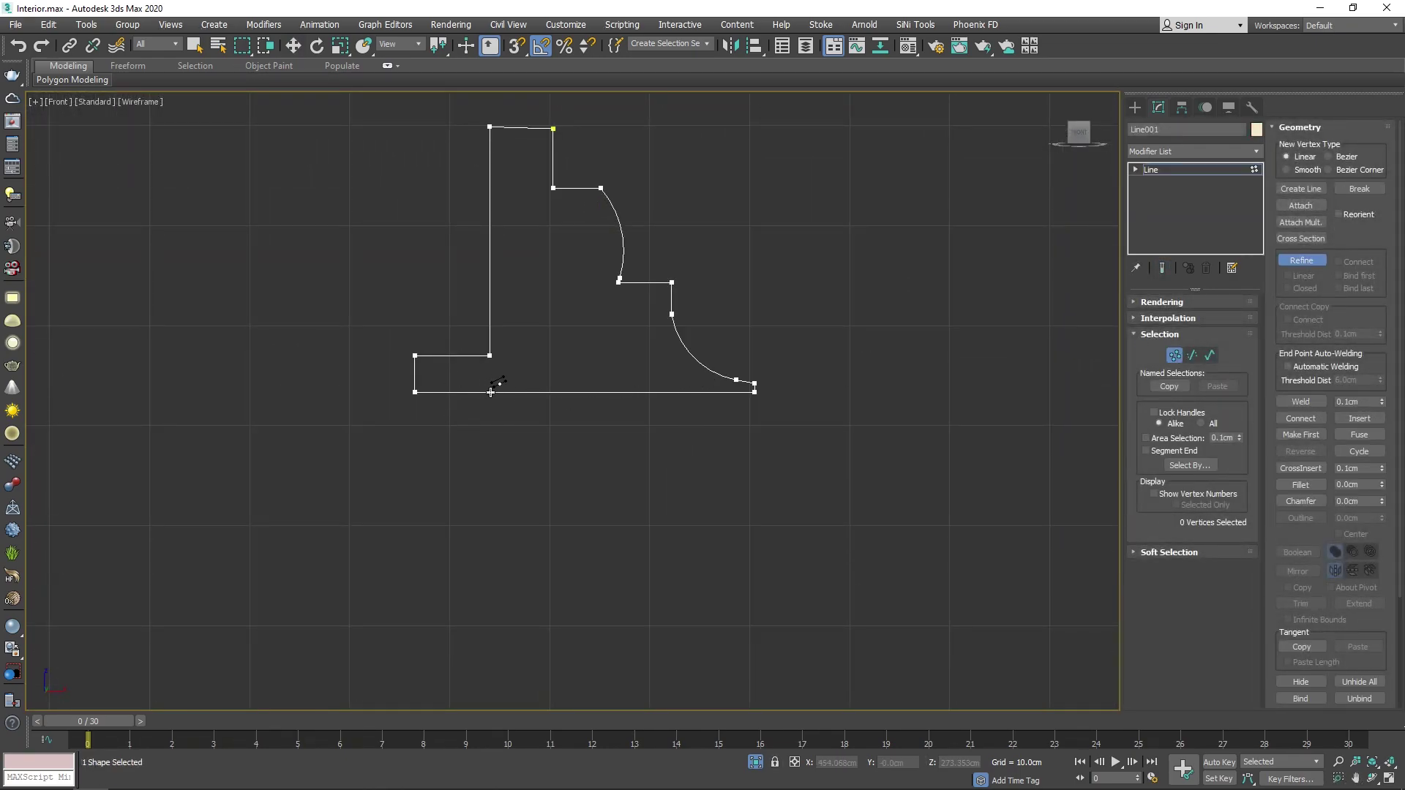
pyautogui.press('w')
pyautogui.click(435, 392)
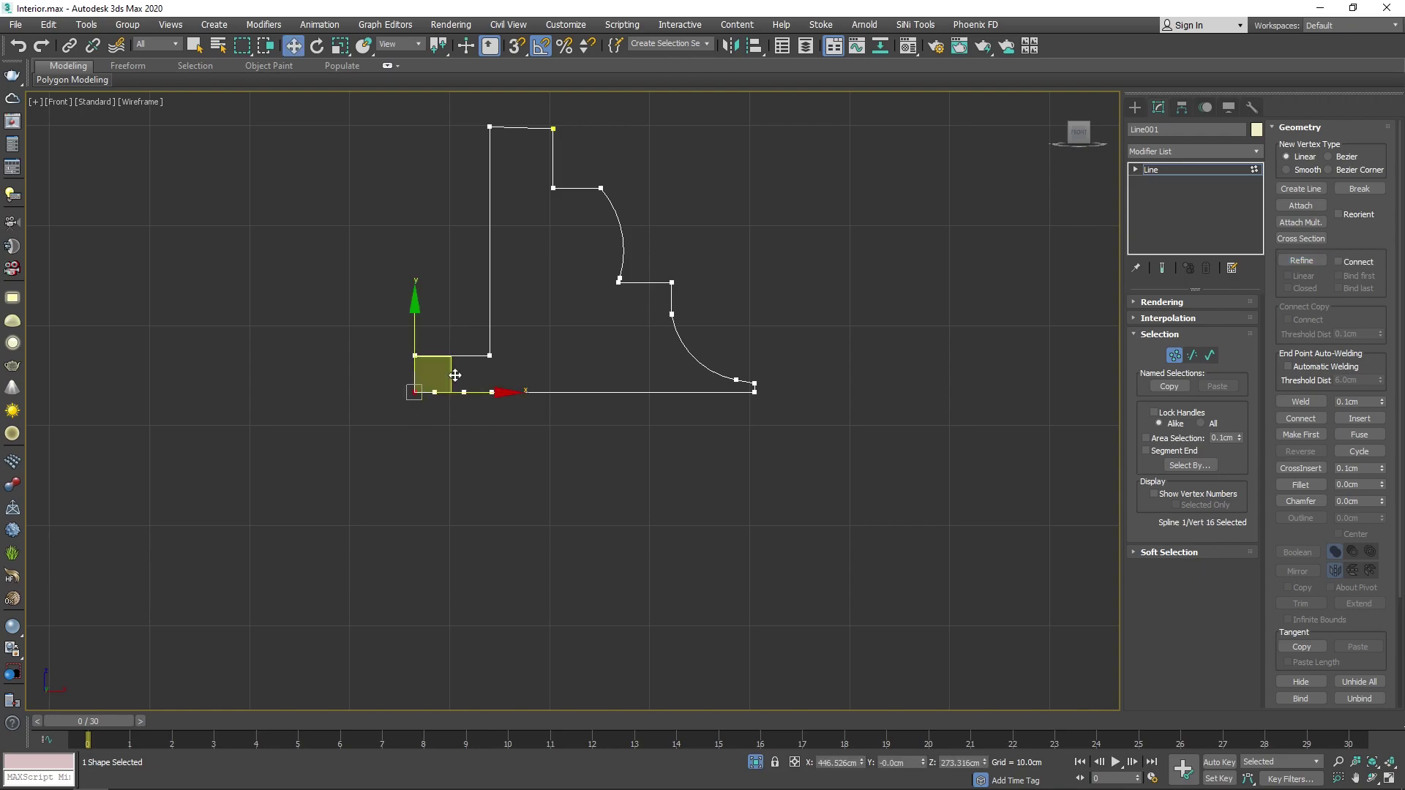
pyautogui.click(463, 448)
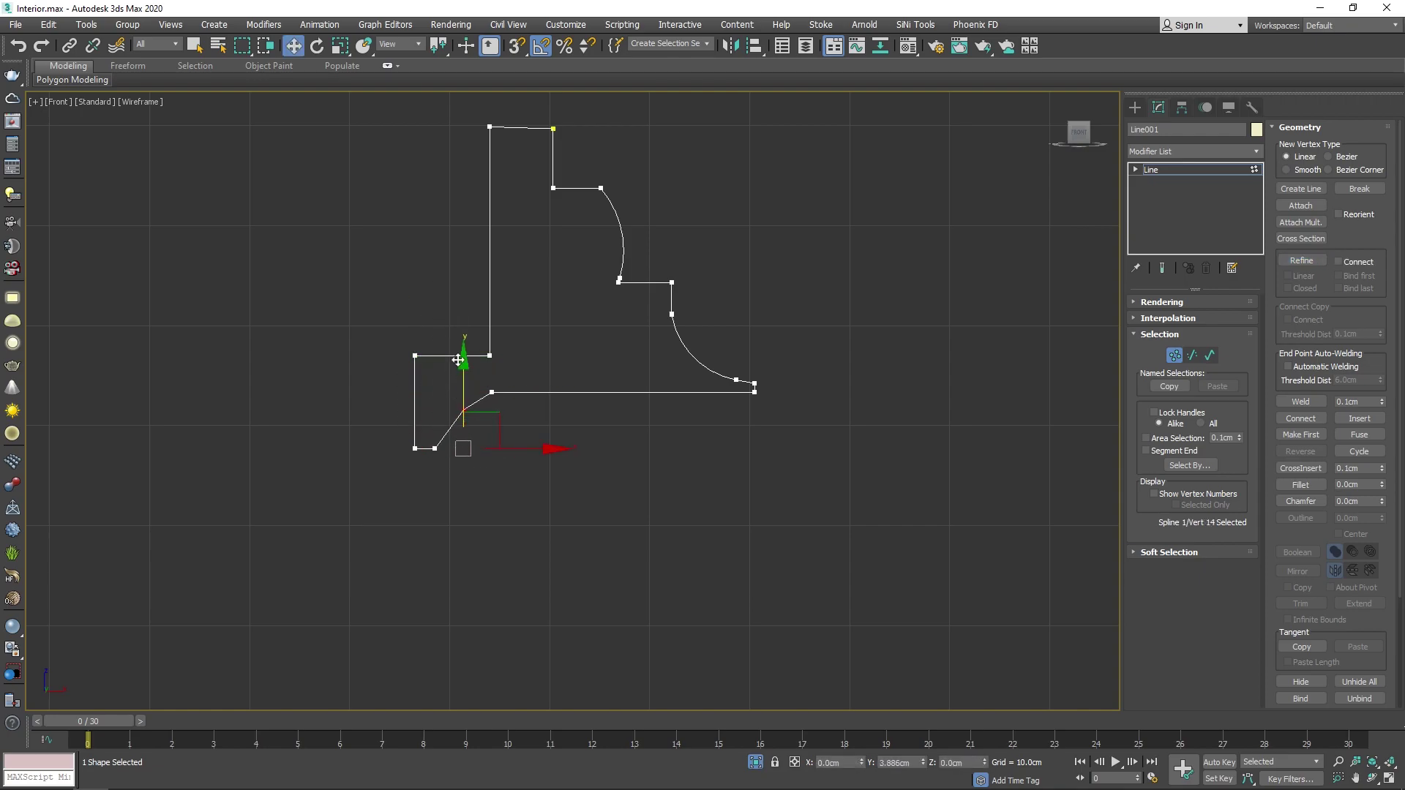
pyautogui.click(464, 409)
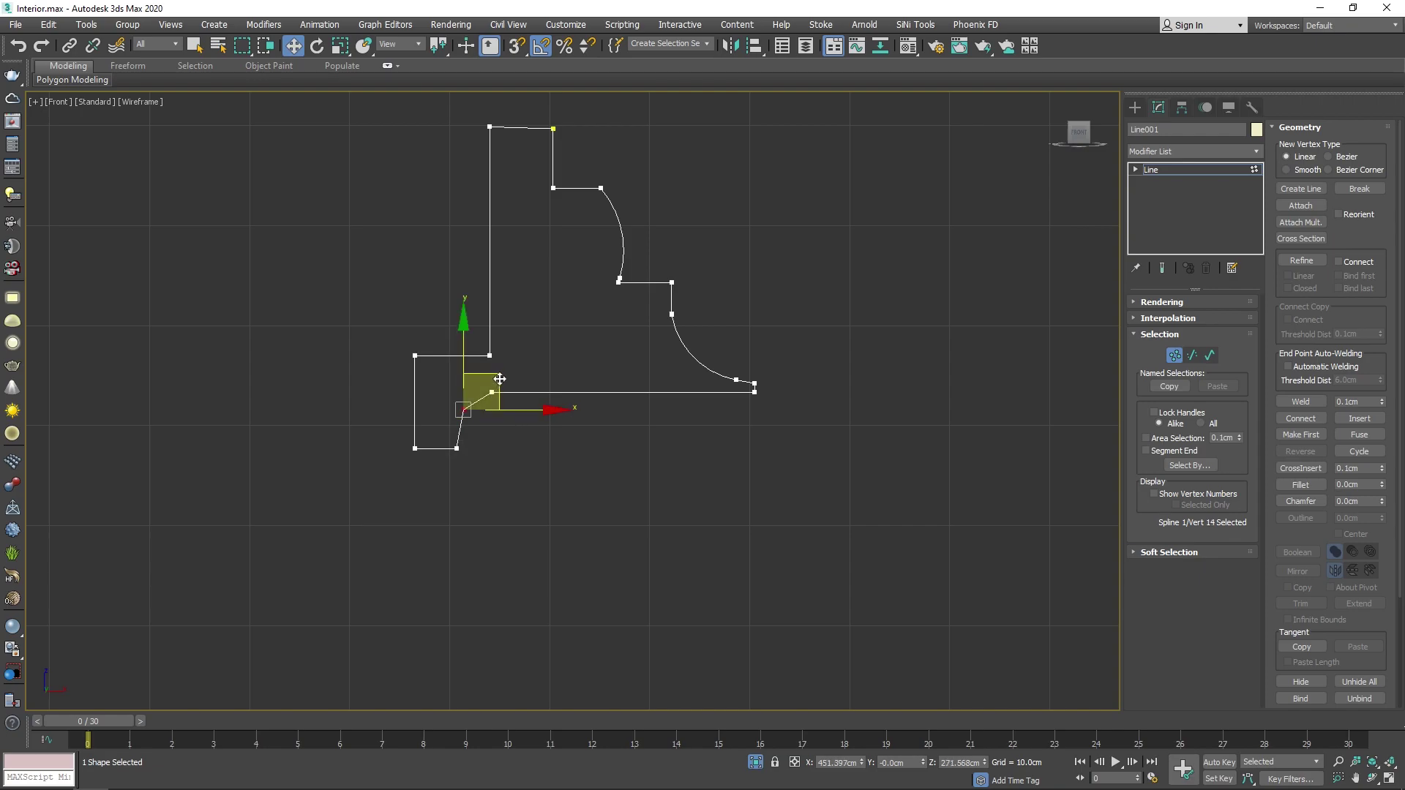
pyautogui.moveTo(537, 401); pyautogui.dragTo(546, 393)
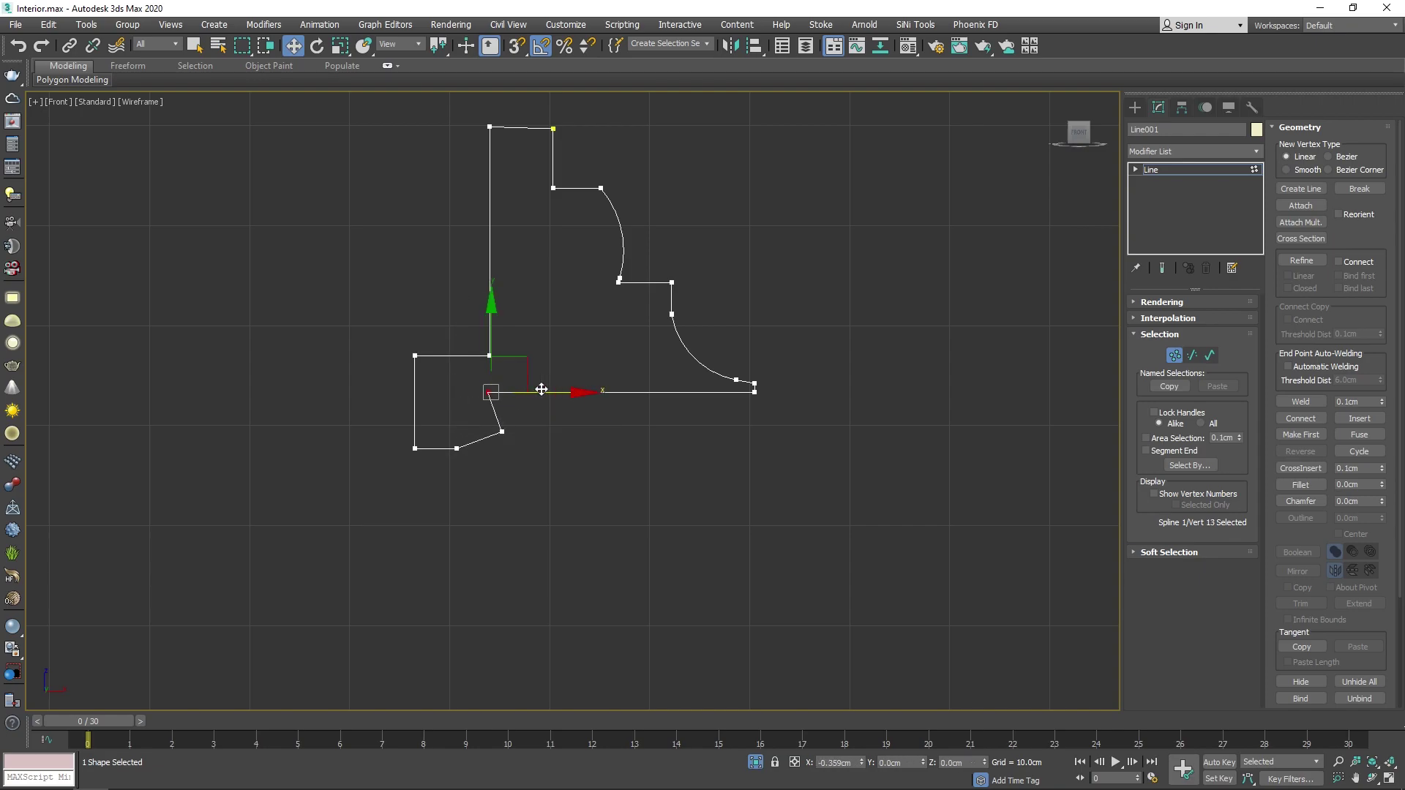
# Step: Fillet the profile's bottom inner corner vertex, then undo the too-small rounding
pyautogui.click(456, 448)
pyautogui.click(501, 432)
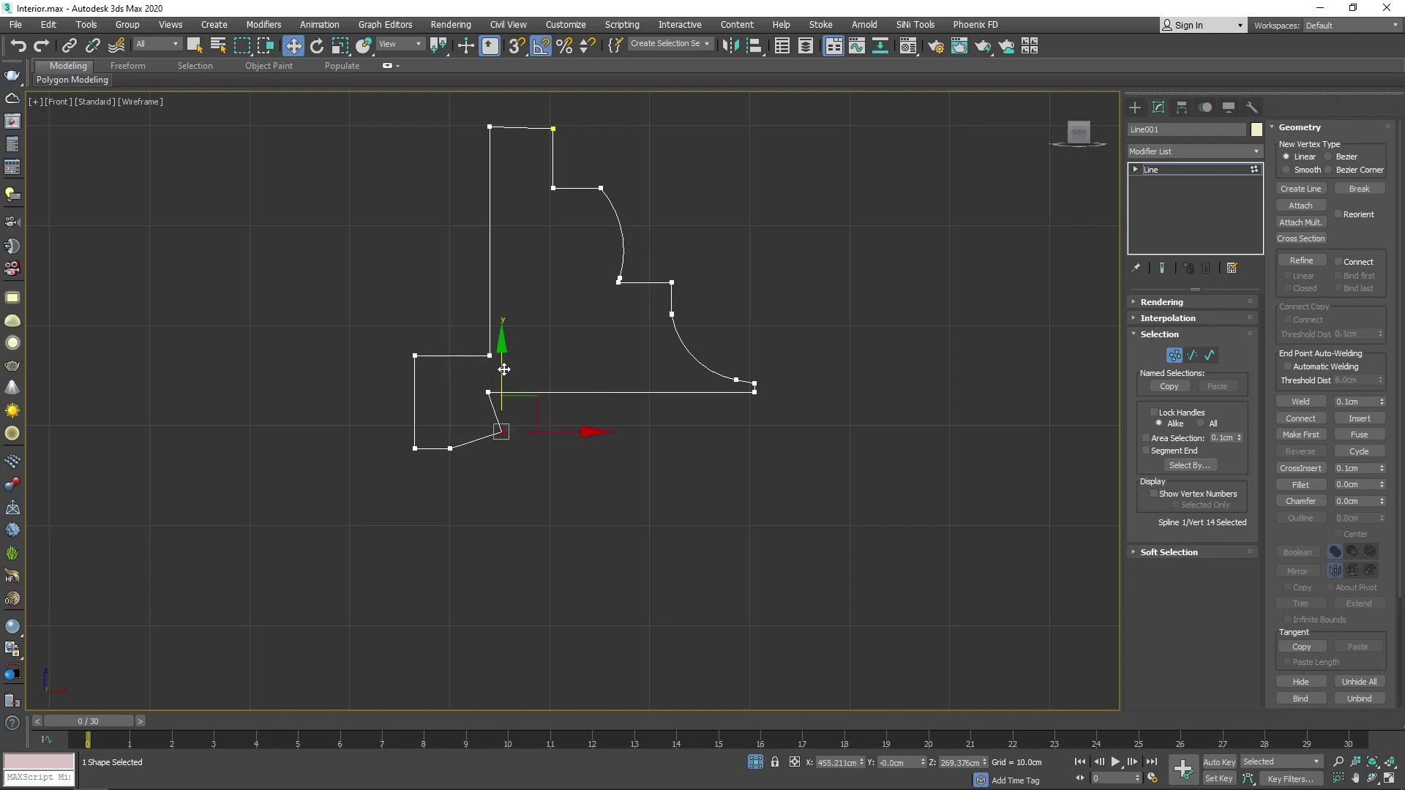
pyautogui.moveTo(1383, 485); pyautogui.dragTo(1383, 472)
pyautogui.hotkey('ctrl', 'z')
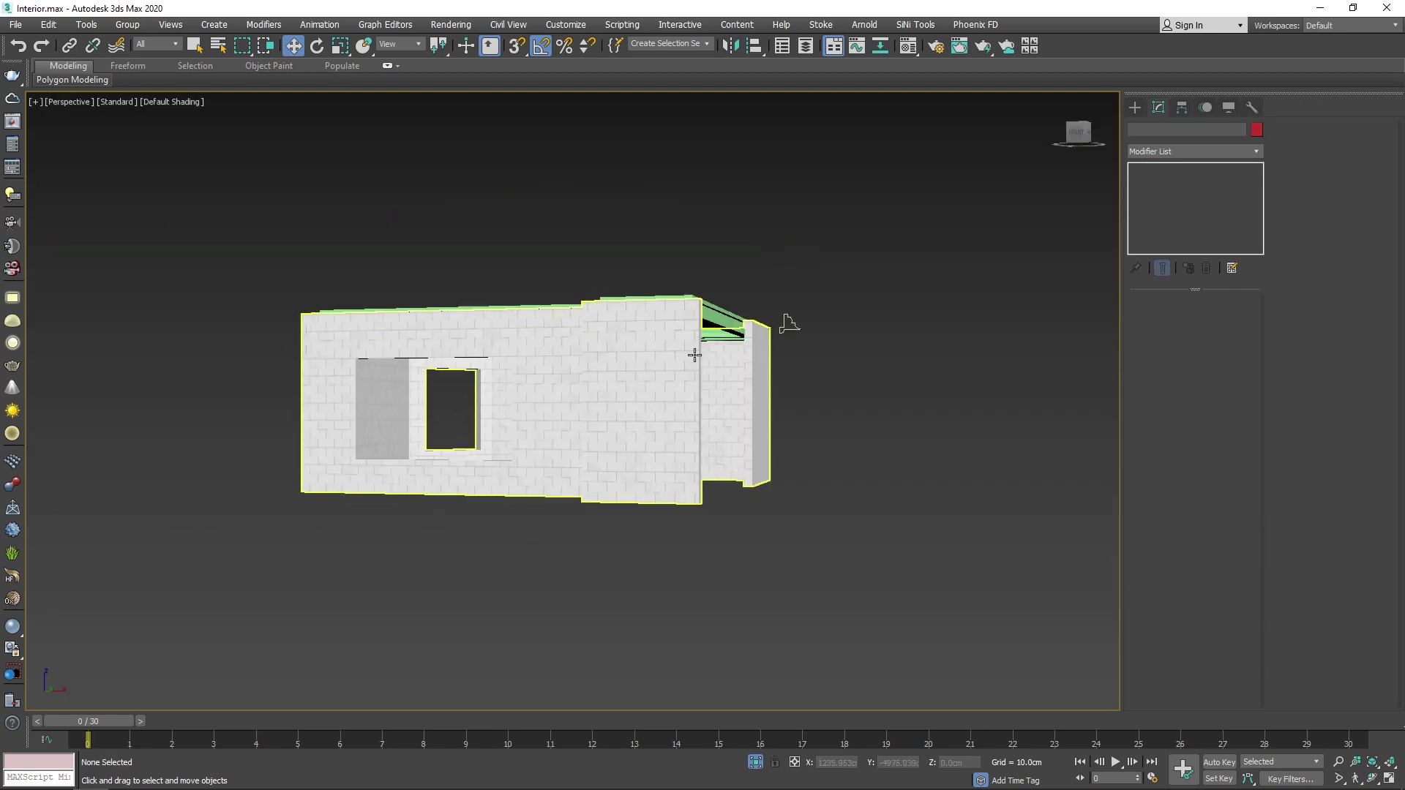
# Step: Orbit to inspect the trim in the room corner, then bring the ceiling plan into Top view
pyautogui.moveTo(694, 355)
pyautogui.keyDown('alt'); pyautogui.mouseDown(button='middle')
pyautogui.moveTo(739, 377)
pyautogui.moveTo(621, 396)
pyautogui.moveTo(546, 354)
pyautogui.moveTo(564, 361)
pyautogui.mouseUp(button='middle'); pyautogui.keyUp('alt')
pyautogui.scroll(5, 758, 389)
pyautogui.scroll(3, 693, 379)
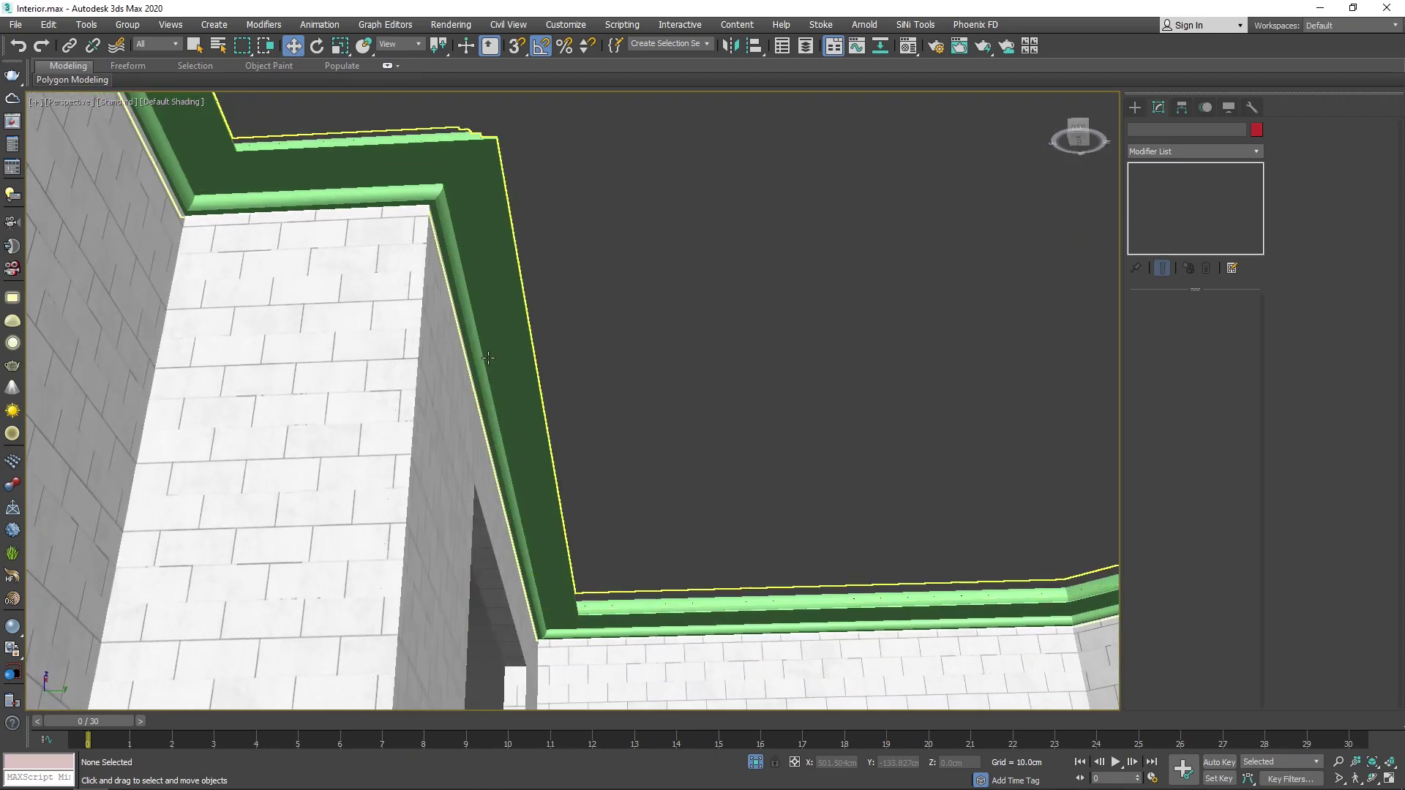
pyautogui.press('t')
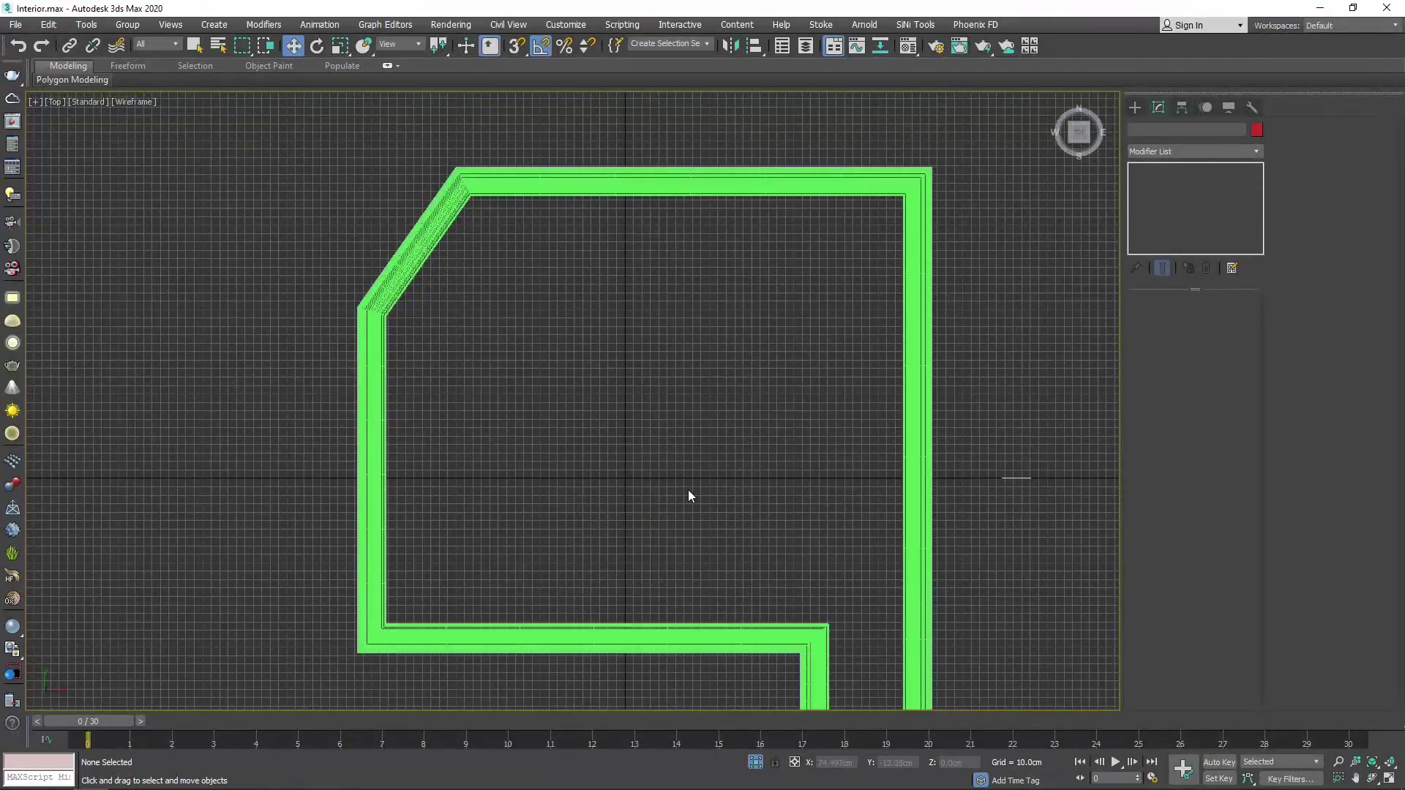
pyautogui.moveTo(687, 496); pyautogui.dragTo(592, 445, button='middle')
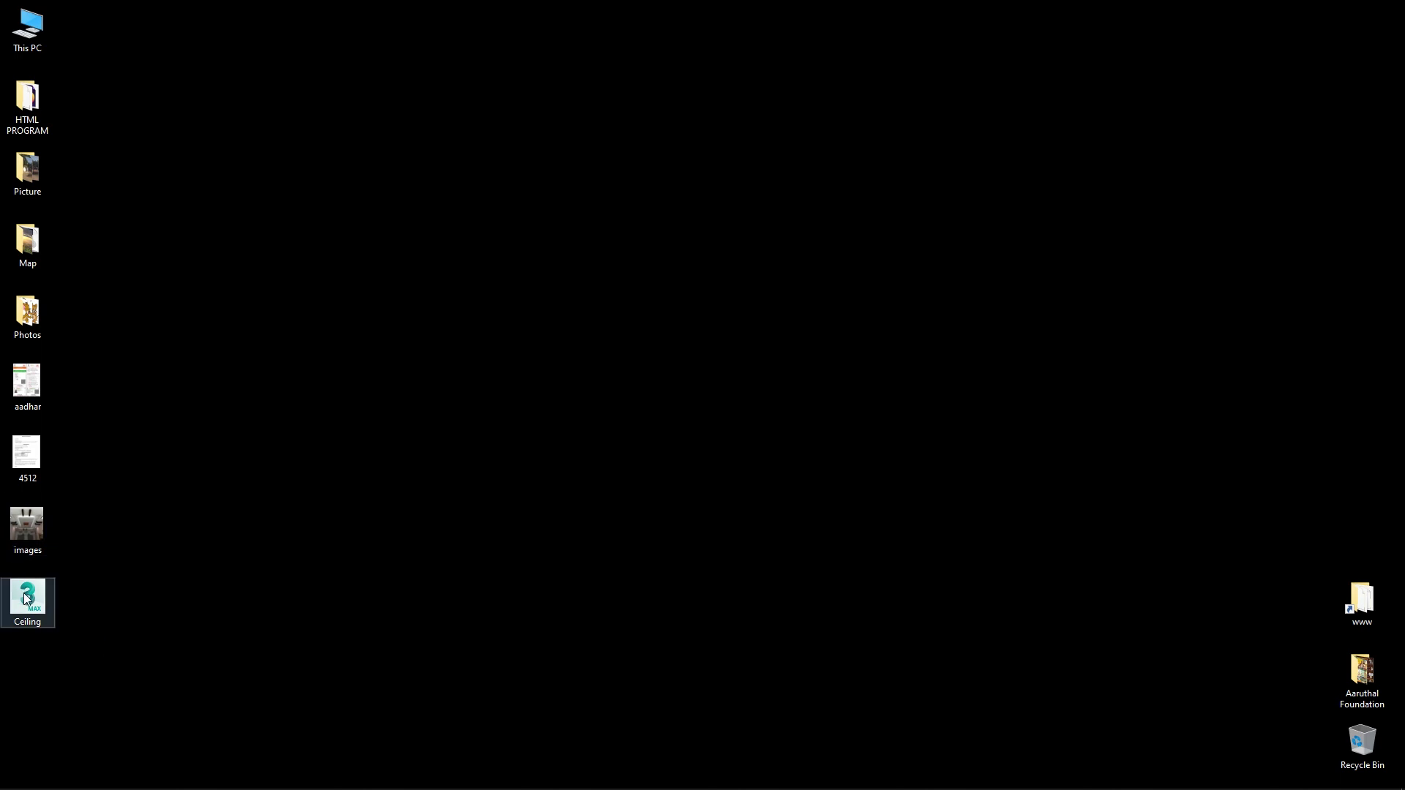
# Step: Merge the Ceiling .max file into the scene and move its pattern toward the ceiling centre
pyautogui.moveTo(27, 598); pyautogui.dragTo(88, 772)
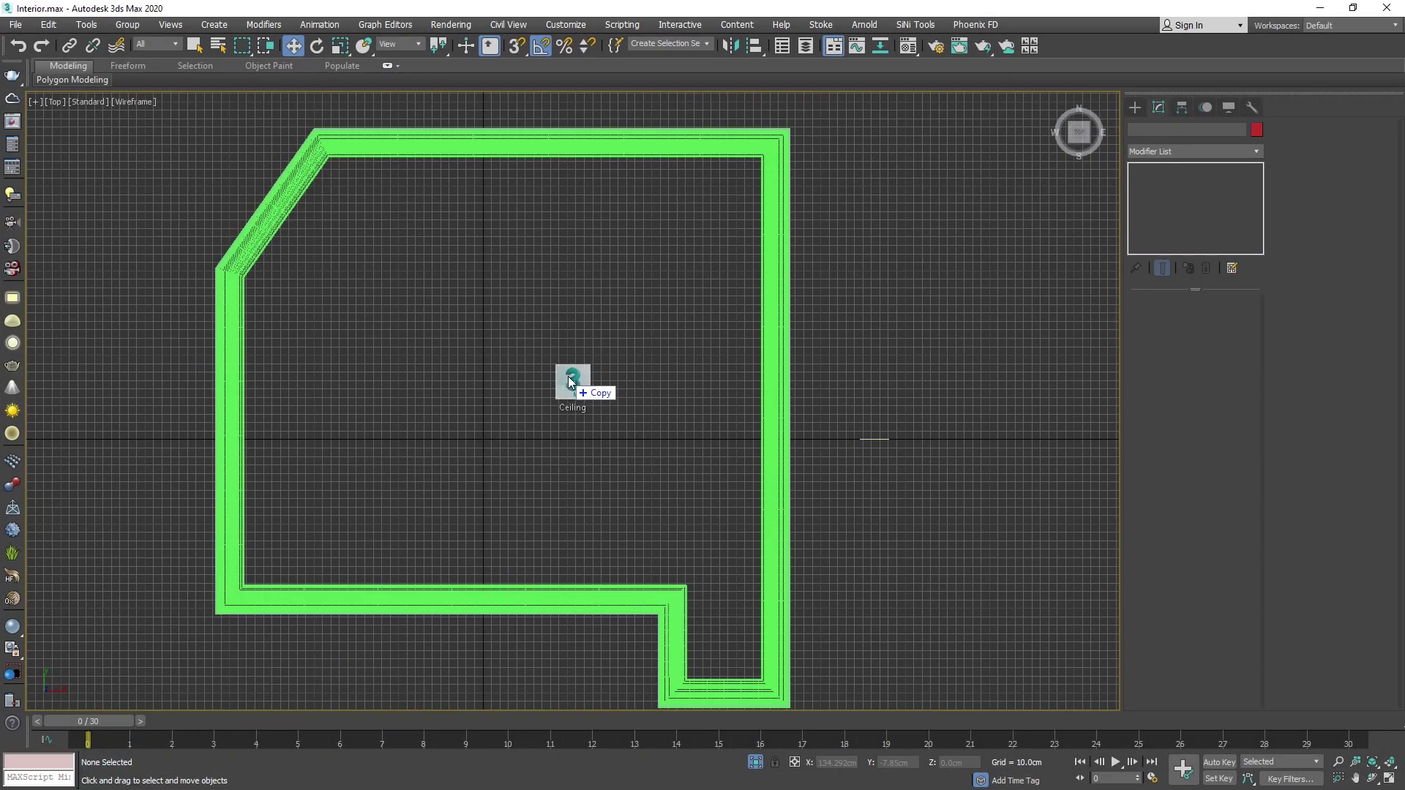
pyautogui.moveTo(88, 772); pyautogui.dragTo(580, 384)
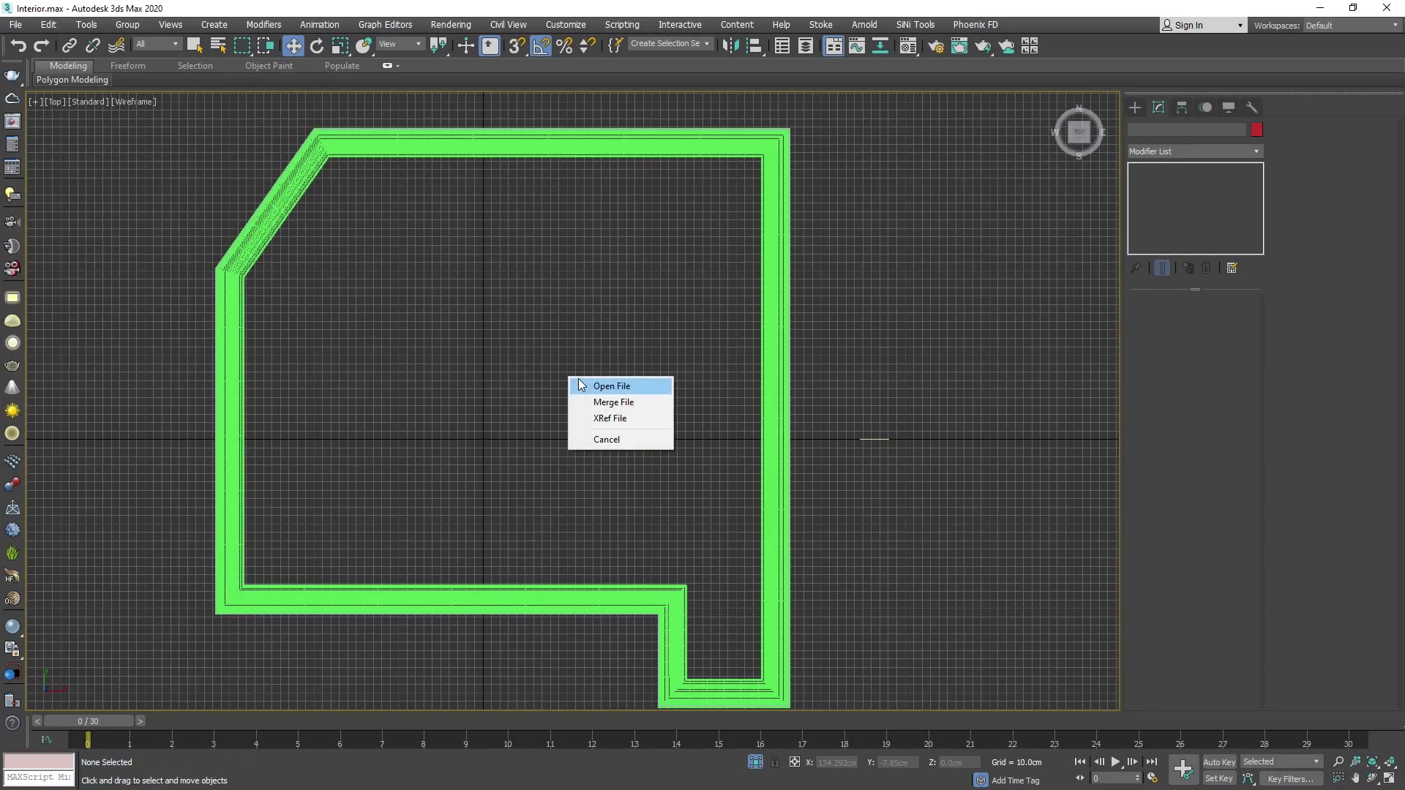
pyautogui.click(603, 402)
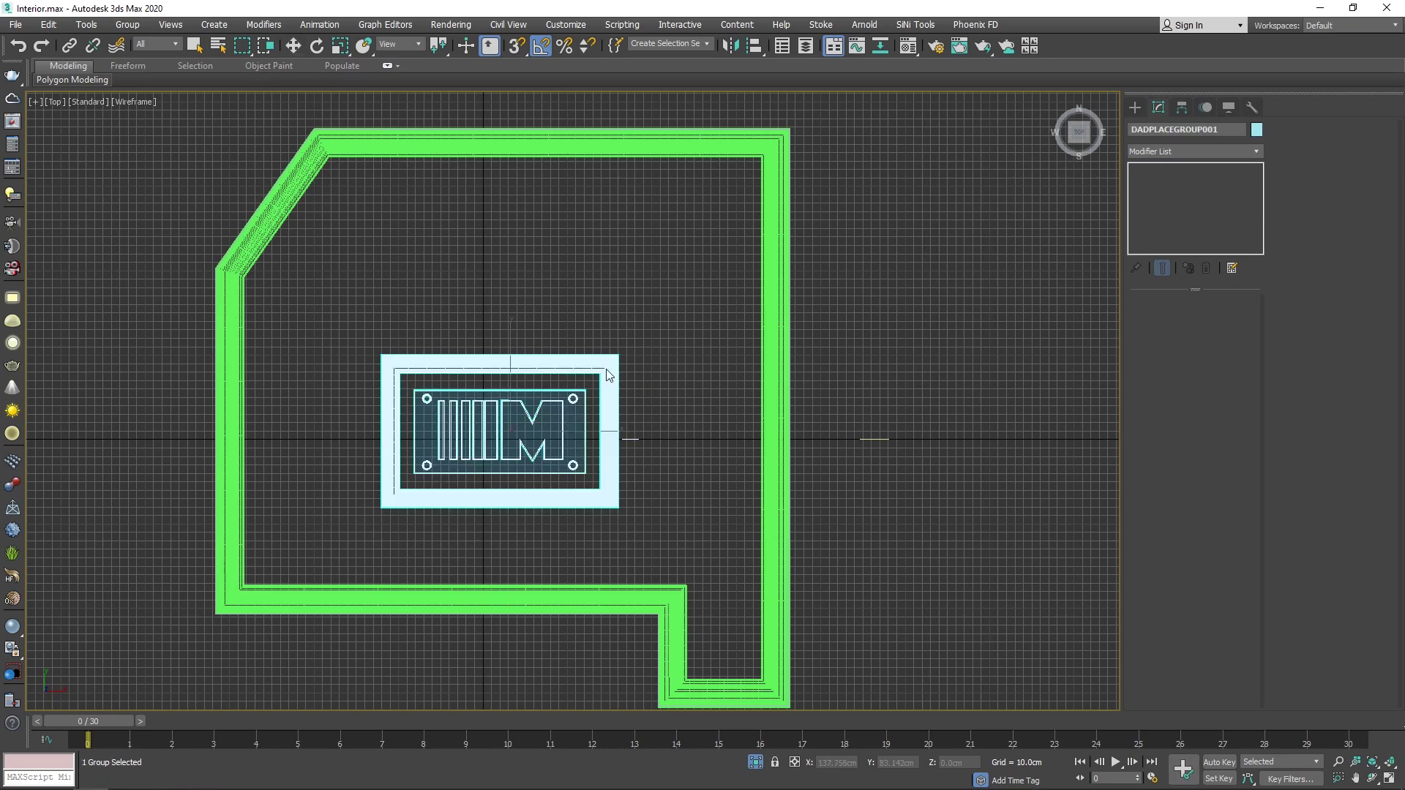
pyautogui.click(661, 401)
pyautogui.moveTo(733, 335); pyautogui.dragTo(541, 337)
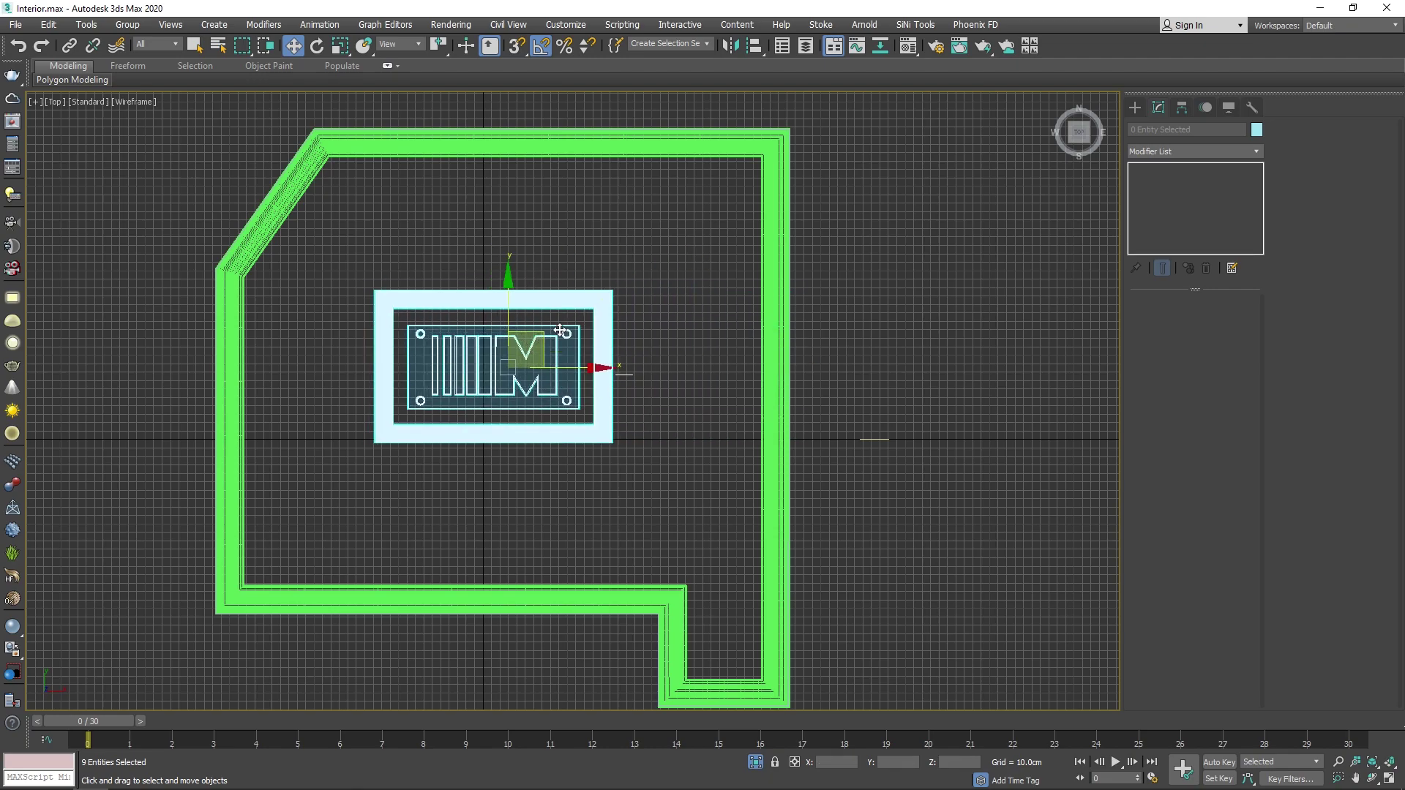
# Step: Rotate the pattern 90°, reposition it within the outline, and scale it up
pyautogui.press('e')
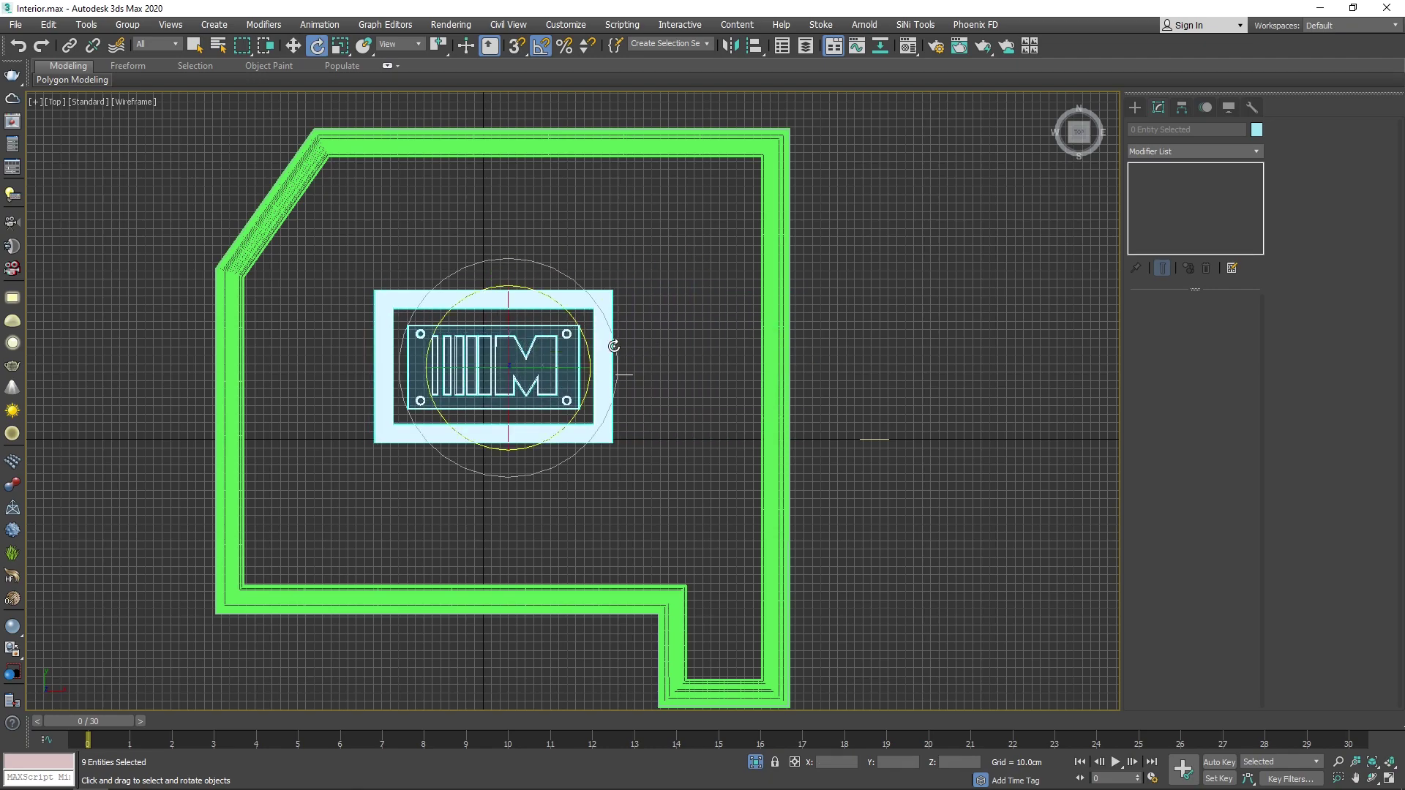
pyautogui.moveTo(614, 346)
pyautogui.mouseDown()
pyautogui.moveTo(582, 353)
pyautogui.moveTo(518, 317)
pyautogui.mouseUp()
pyautogui.press('w')
pyautogui.moveTo(481, 228); pyautogui.dragTo(952, 322)
pyautogui.click(511, 334)
pyautogui.press('e')
pyautogui.press('r')
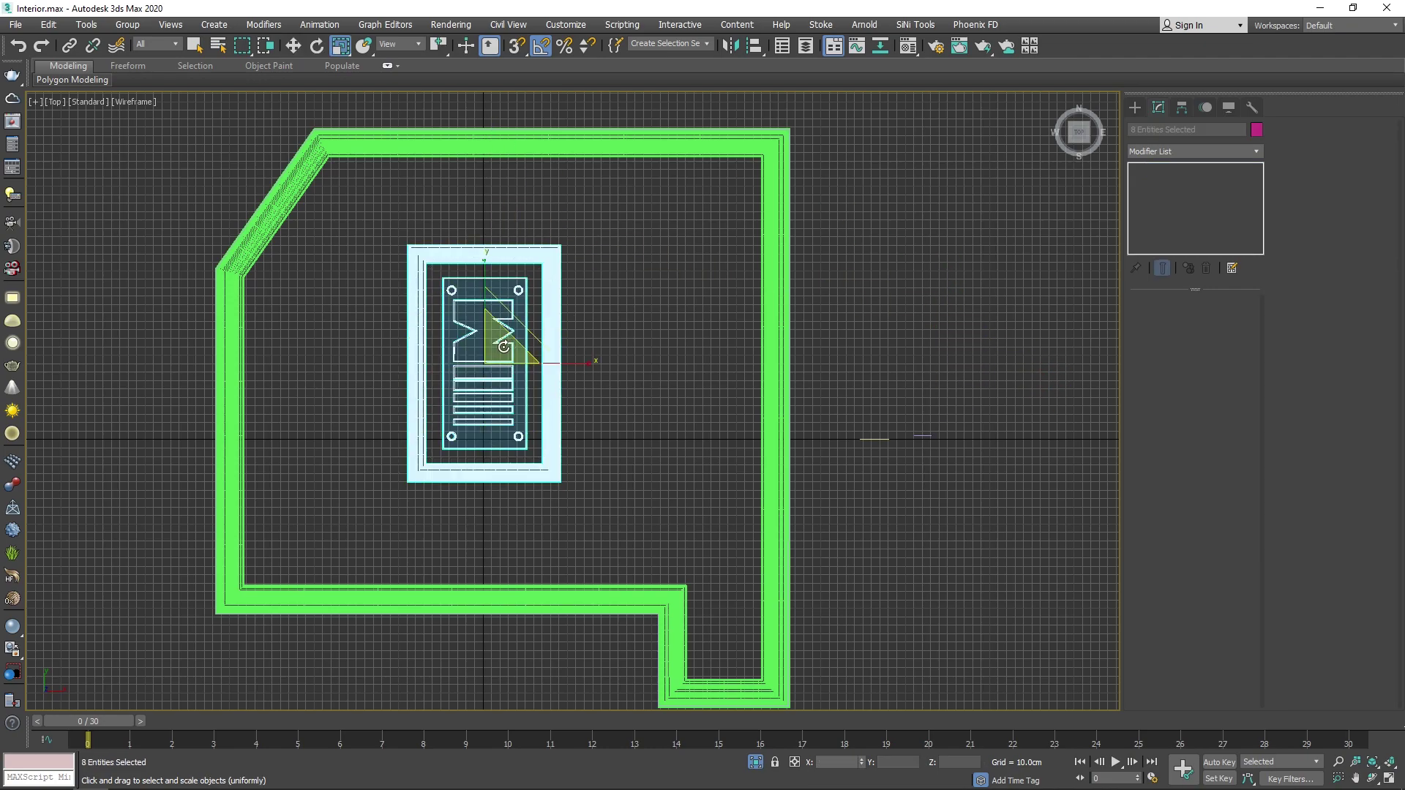
pyautogui.moveTo(494, 349); pyautogui.dragTo(507, 313)
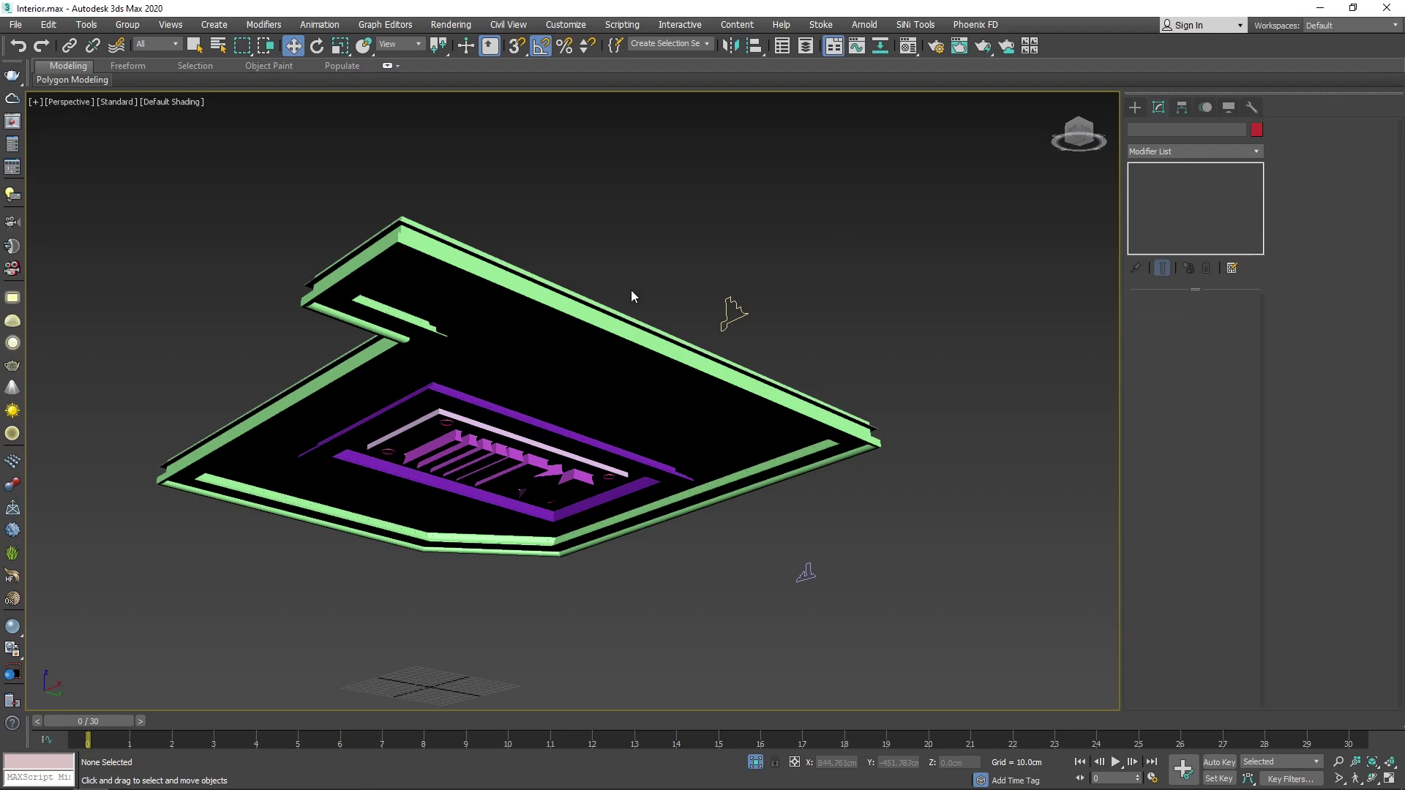
# Step: Assign the 'ceiling' material to all the selected ceiling pieces
pyautogui.scroll(-3, 781, 344)
pyautogui.moveTo(1028, 249)
pyautogui.mouseDown()
pyautogui.moveTo(348, 568)
pyautogui.moveTo(278, 517)
pyautogui.mouseUp()
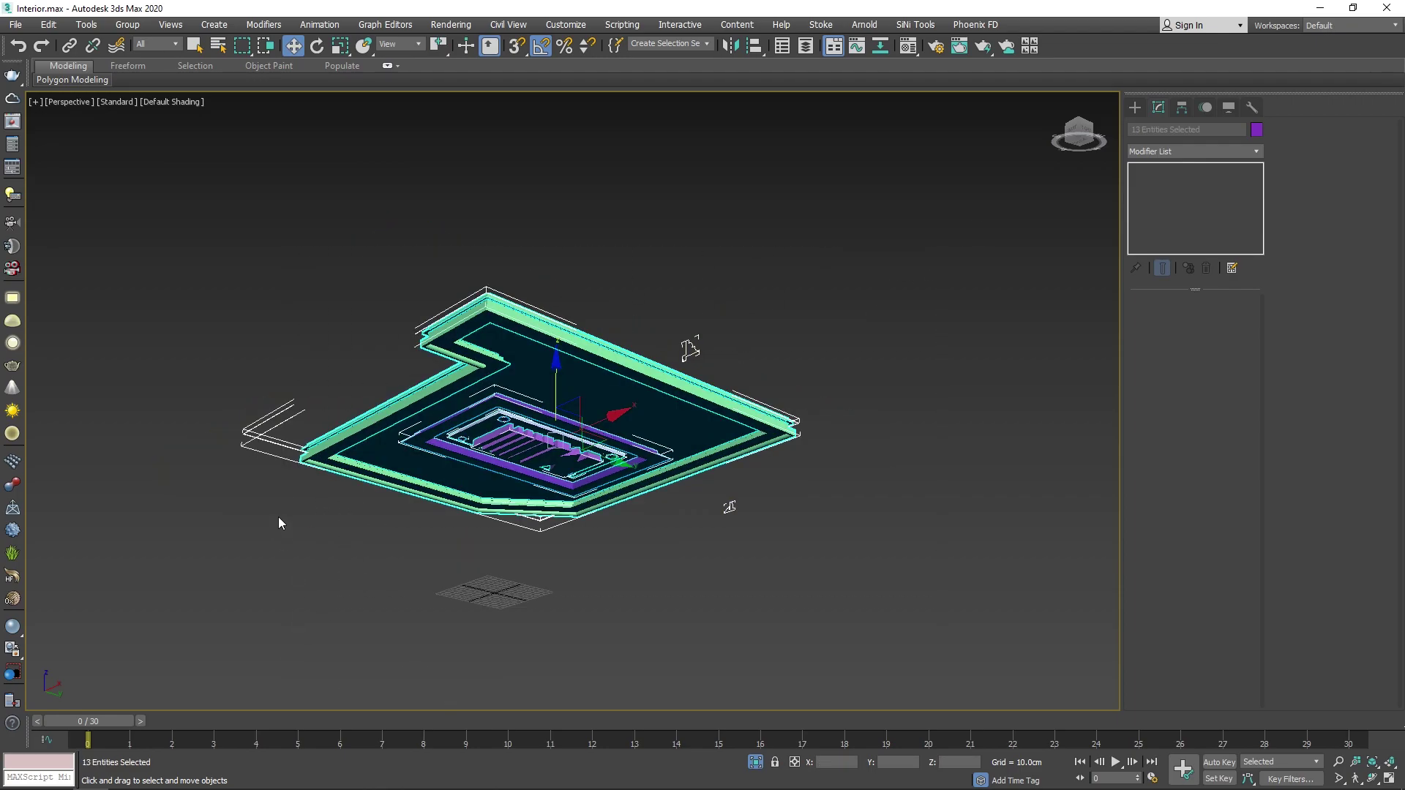
pyautogui.press('m')
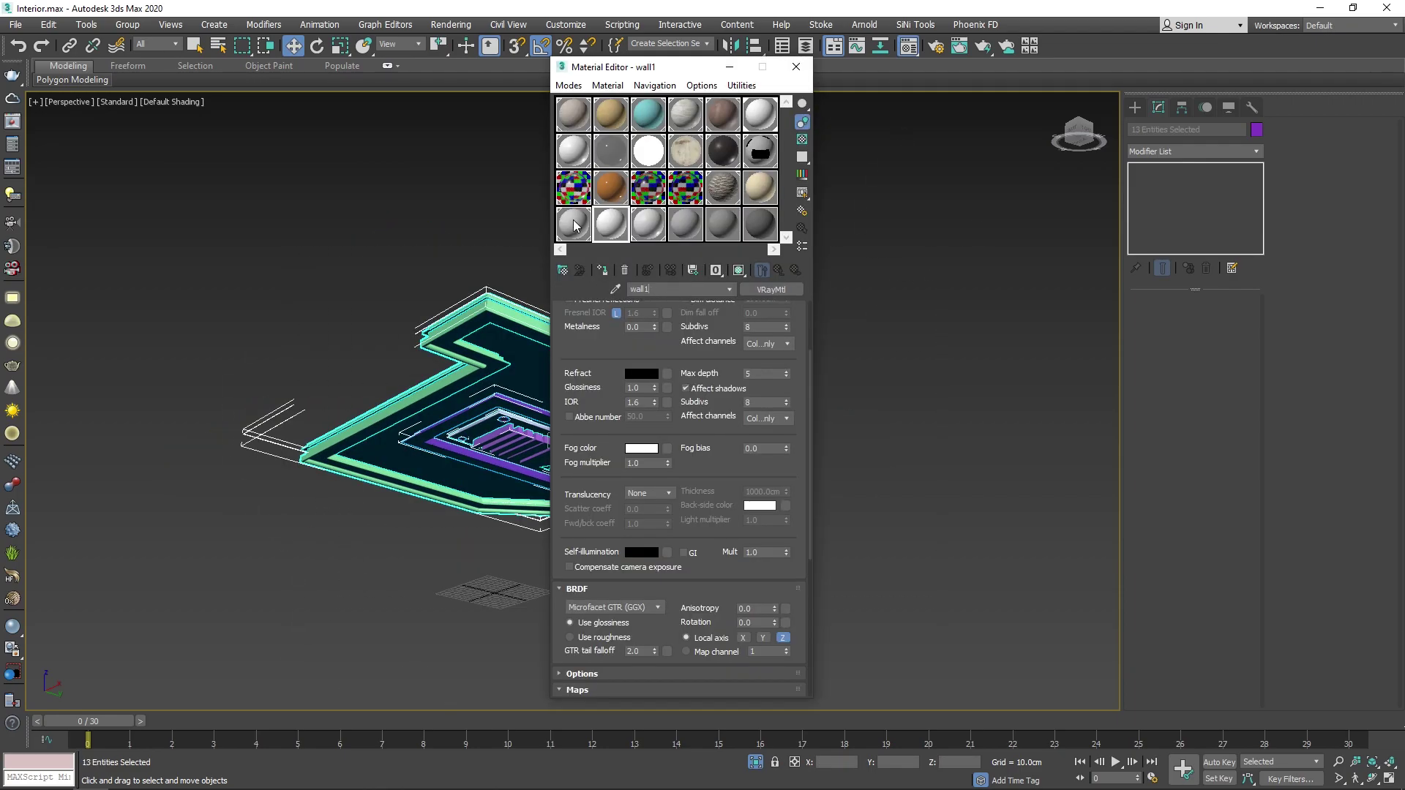
pyautogui.write('ceiling')
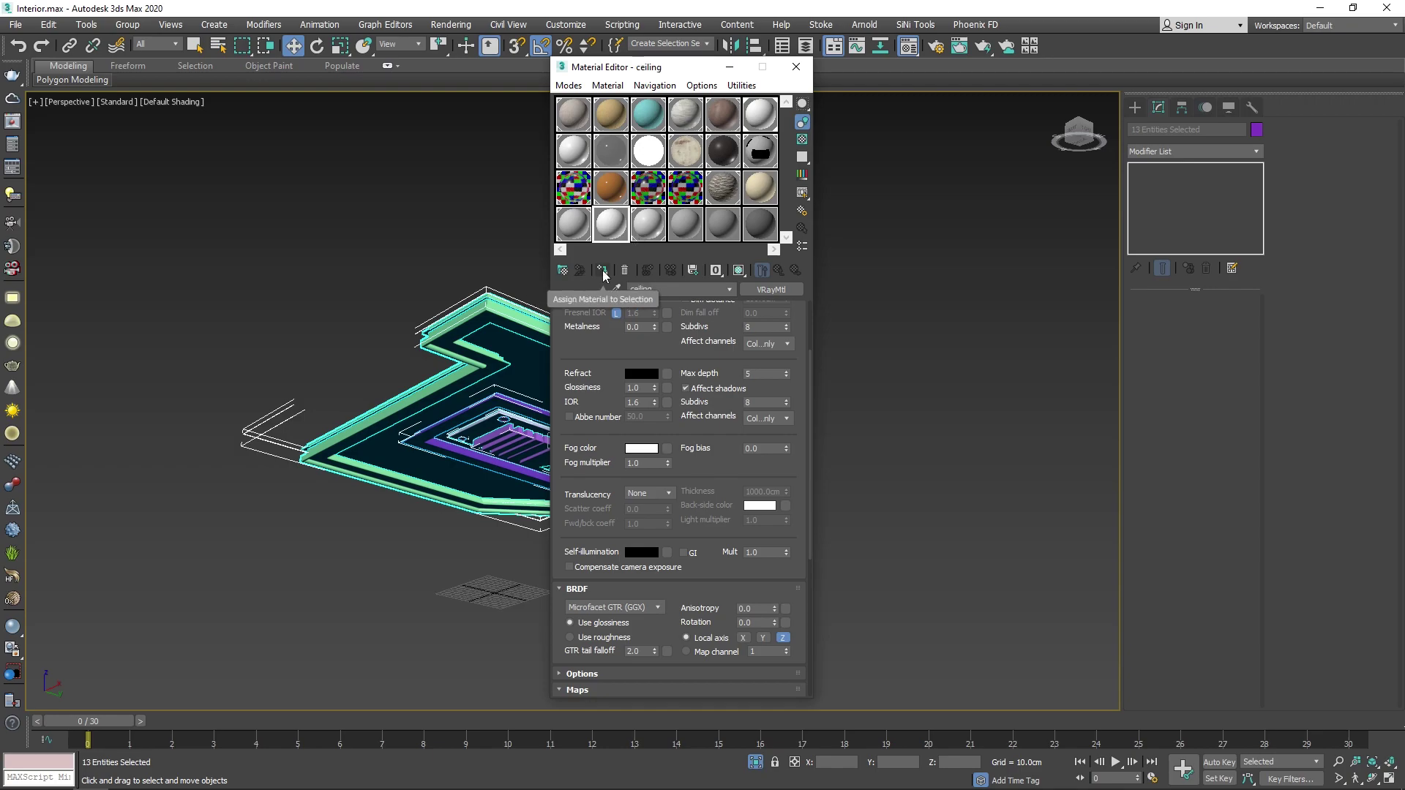
pyautogui.click(602, 270)
pyautogui.click(796, 66)
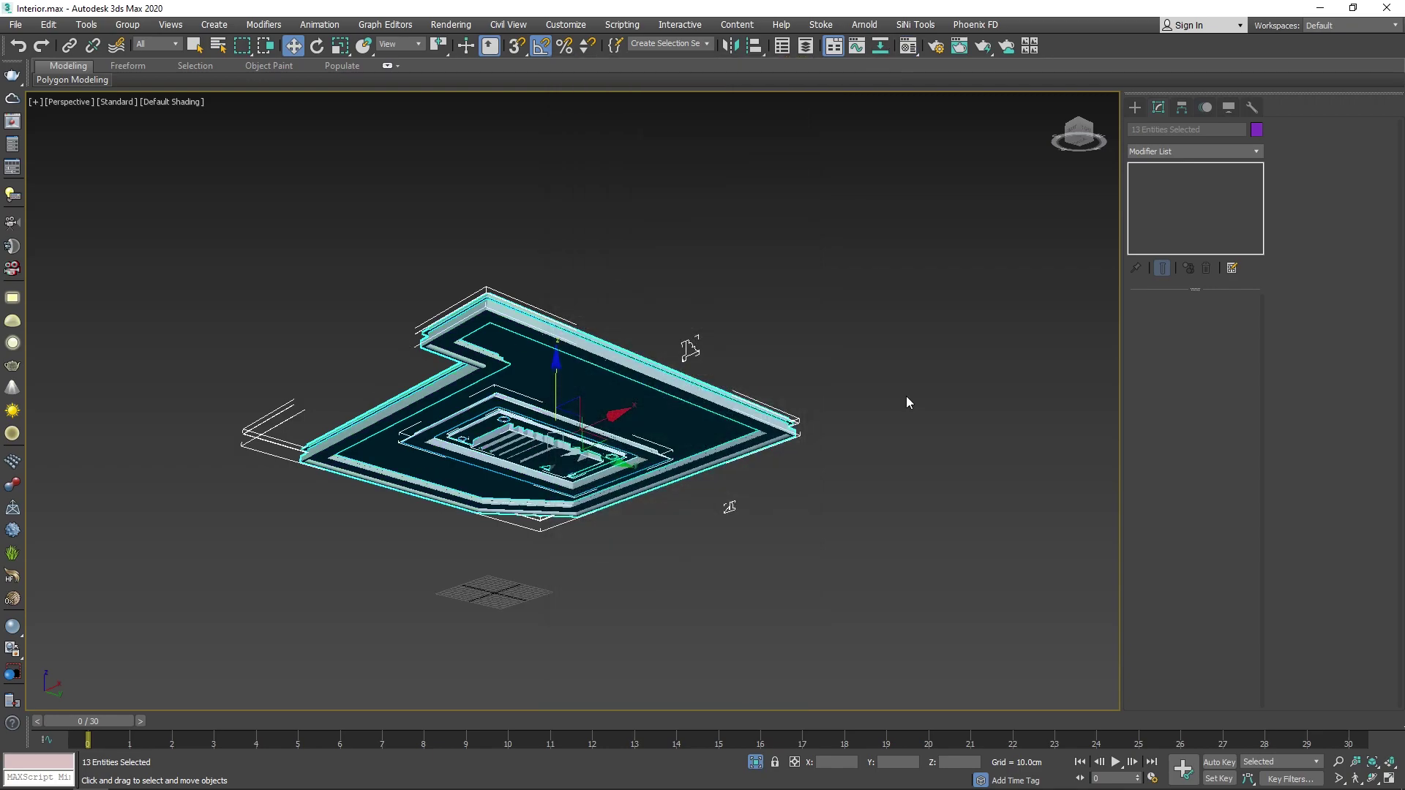
pyautogui.click(906, 396)
pyautogui.keyDown('alt'); pyautogui.moveTo(906, 397); pyautogui.dragTo(745, 324, button='middle'); pyautogui.keyUp('alt')
pyautogui.scroll(2, 549, 455)
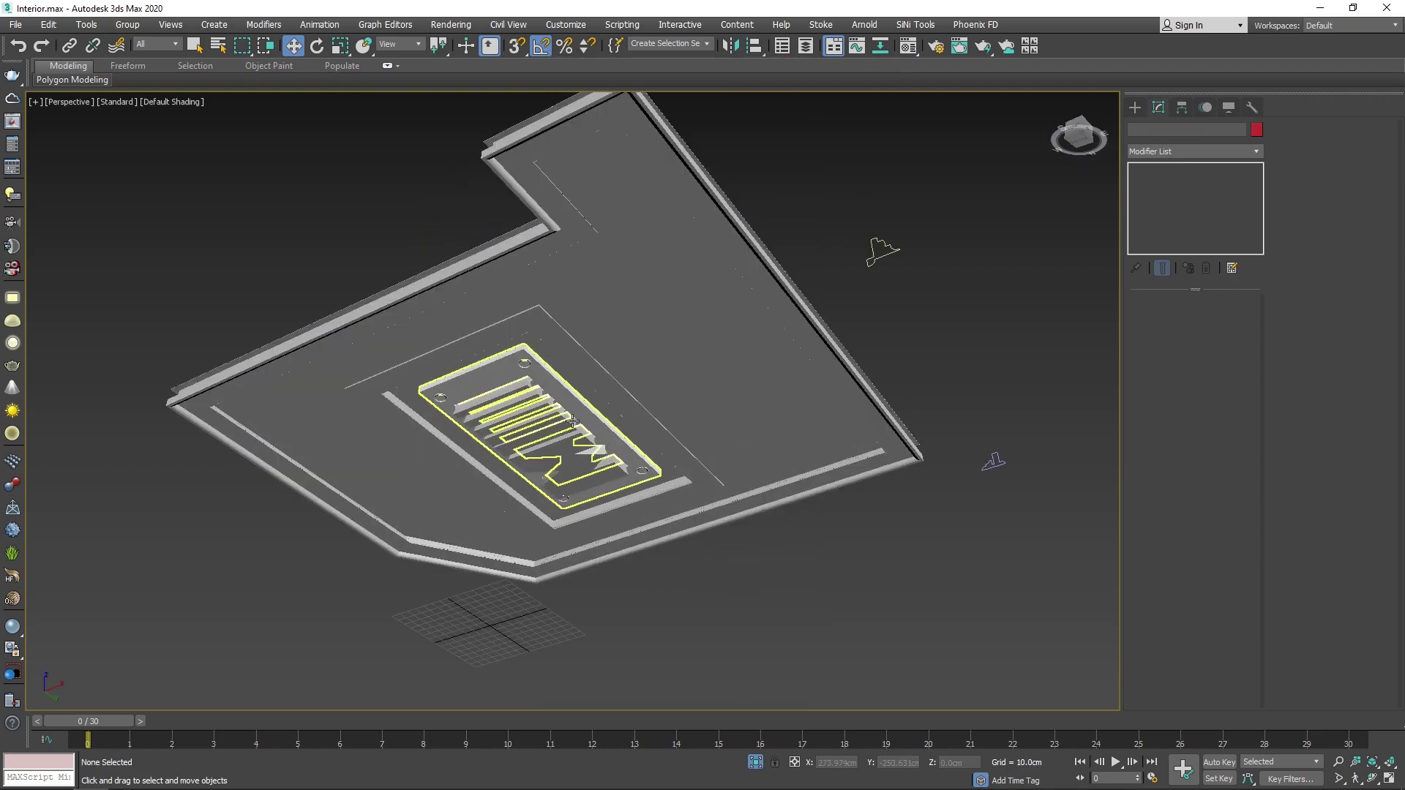
# Step: End Isolate and Unhide All to restore the full bedroom, then orbit up to the ceiling
pyautogui.rightClick(973, 281)
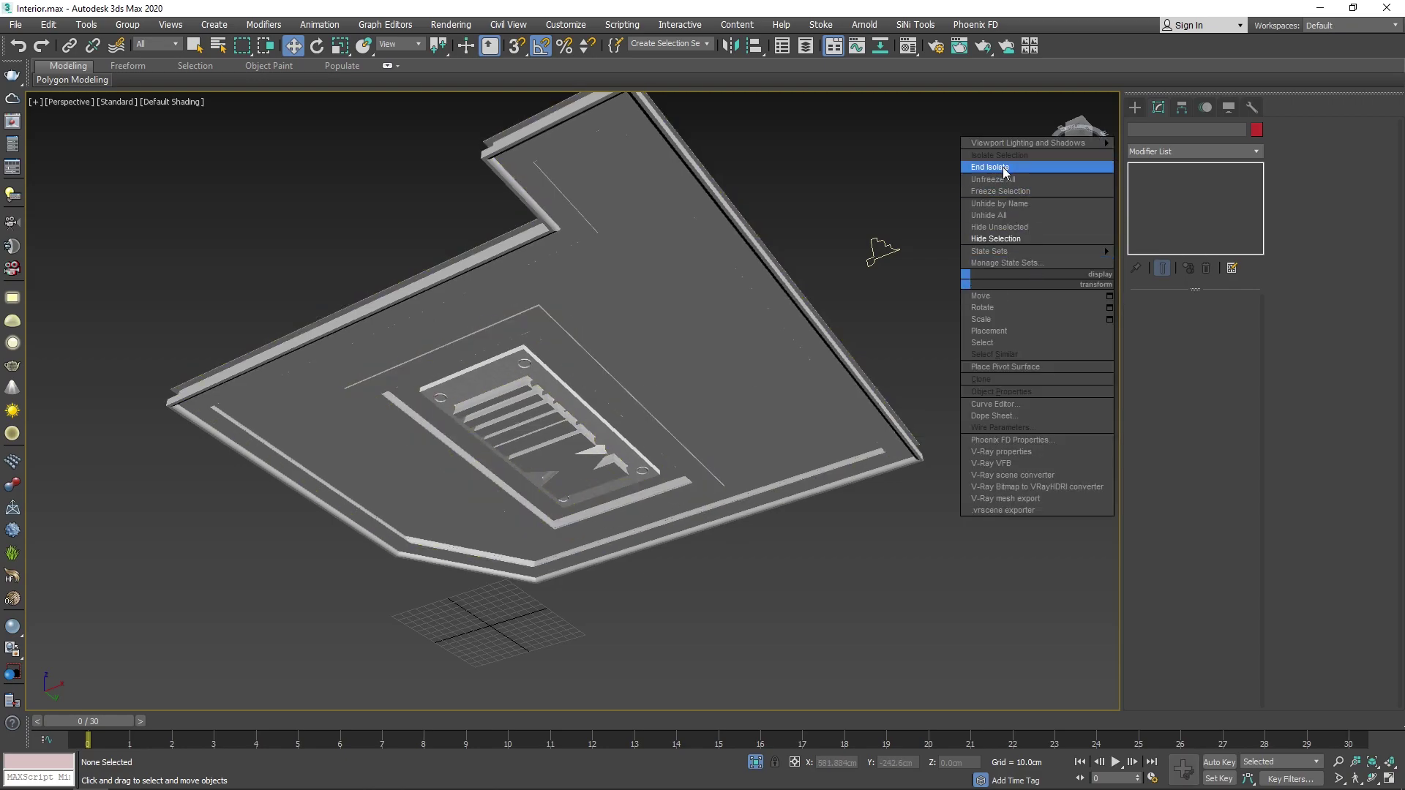
pyautogui.click(1005, 170)
pyautogui.rightClick(225, 345)
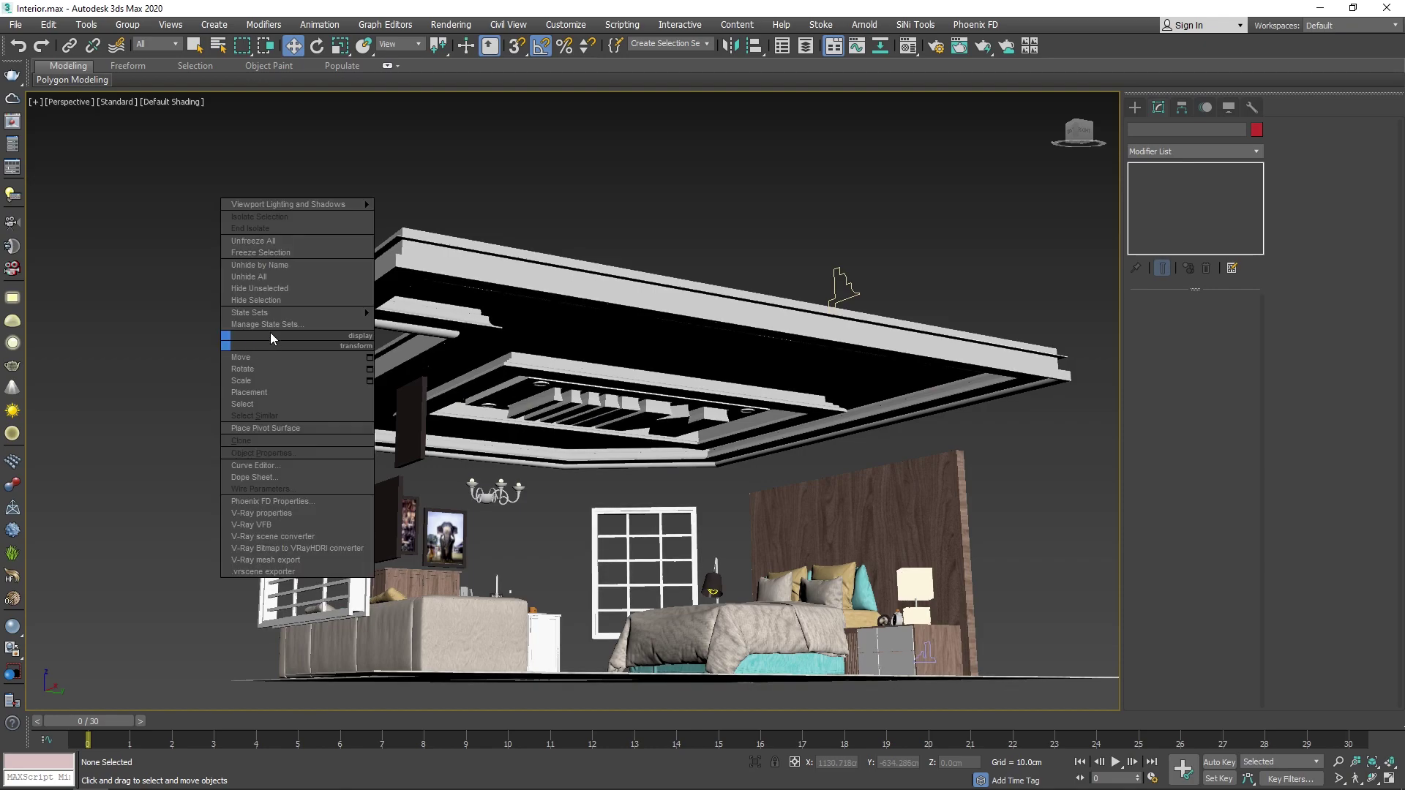
pyautogui.click(266, 280)
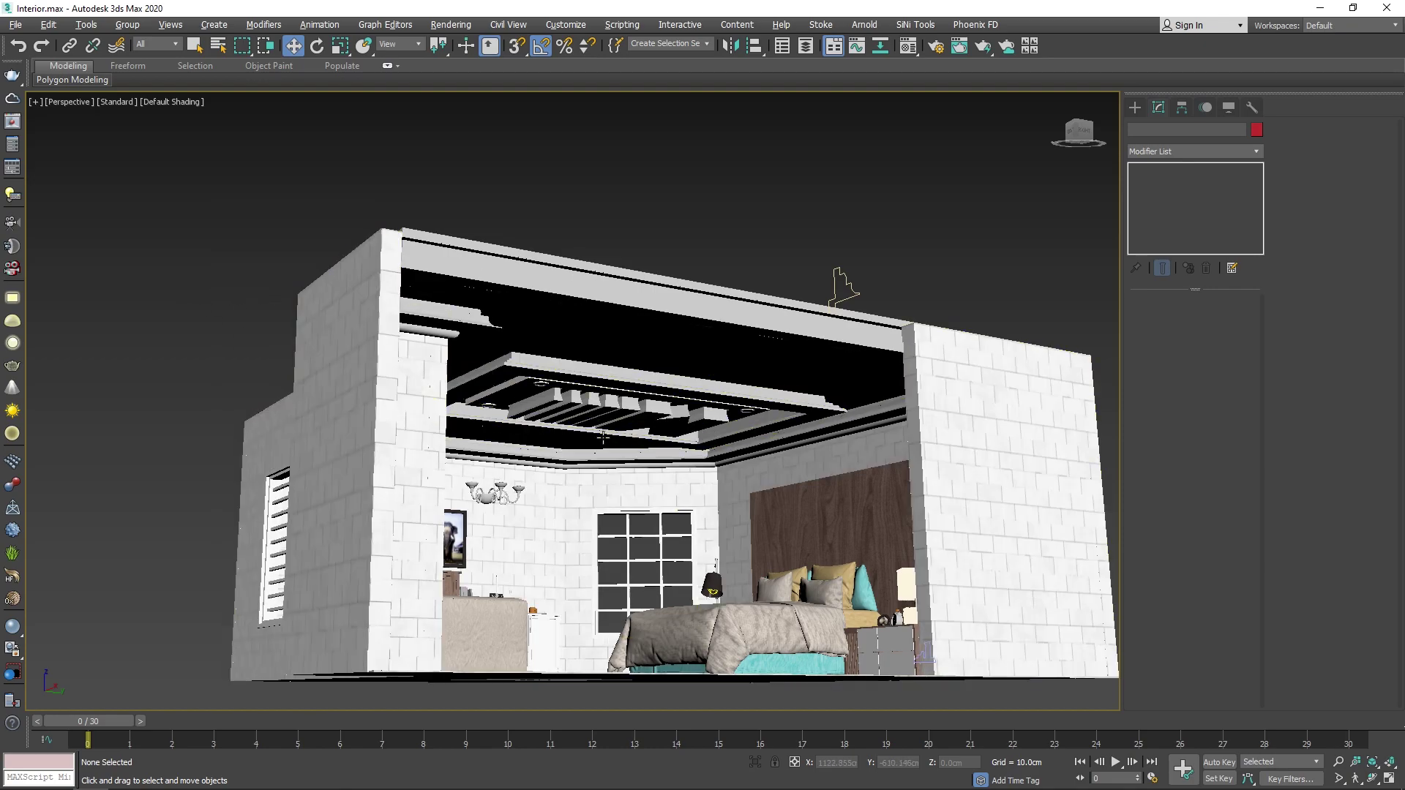
pyautogui.moveTo(603, 437)
pyautogui.keyDown('alt'); pyautogui.mouseDown(button='middle')
pyautogui.moveTo(659, 440)
pyautogui.moveTo(611, 439)
pyautogui.moveTo(611, 219)
pyautogui.mouseUp(button='middle'); pyautogui.keyUp('alt')
pyautogui.click(722, 451)
pyautogui.scroll(5, 722, 452)
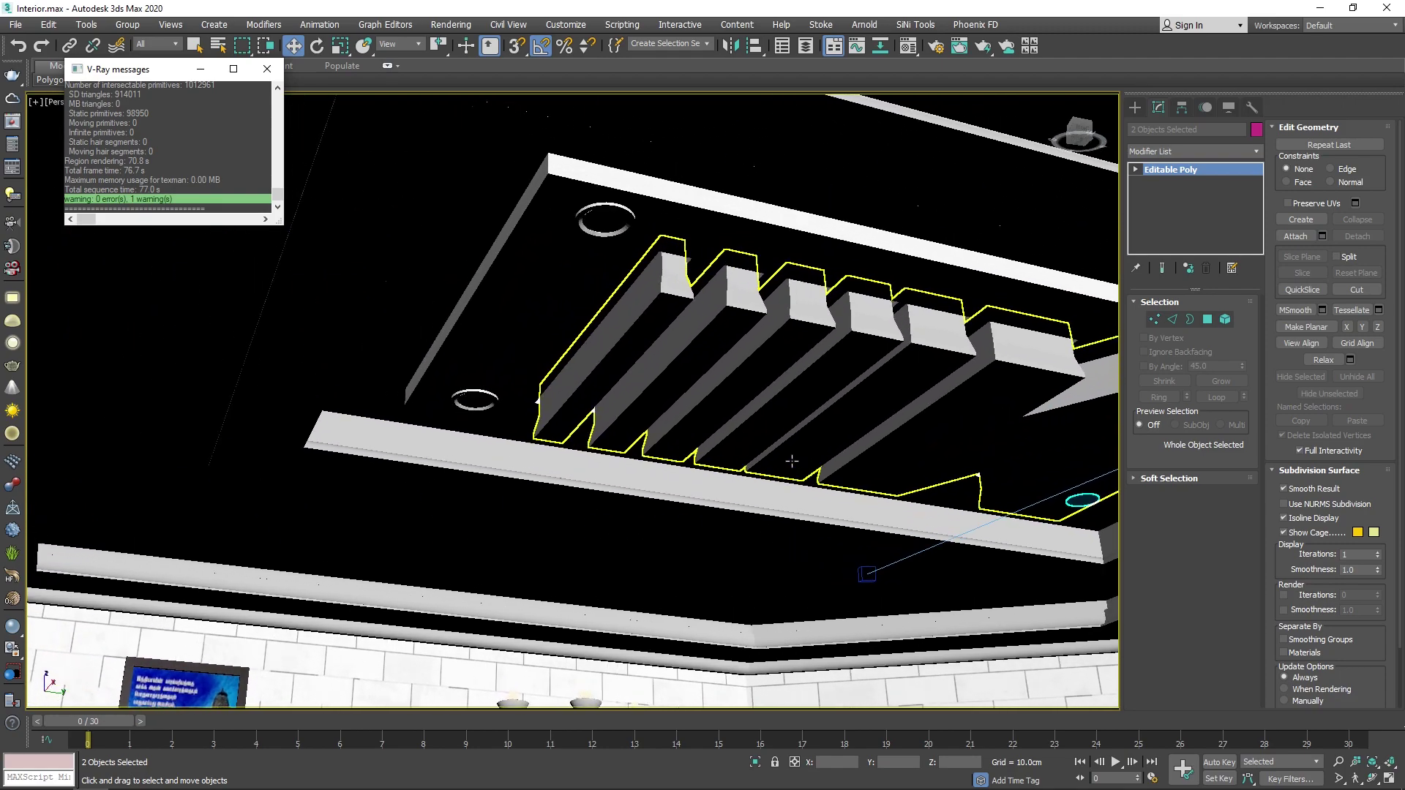
# Step: Assign the glowing VRayLightMtl to the selected ceiling ring lights
pyautogui.keyDown('ctrl'); pyautogui.click(593, 236); pyautogui.keyUp('ctrl')
pyautogui.keyDown('ctrl'); pyautogui.click(477, 402); pyautogui.keyUp('ctrl')
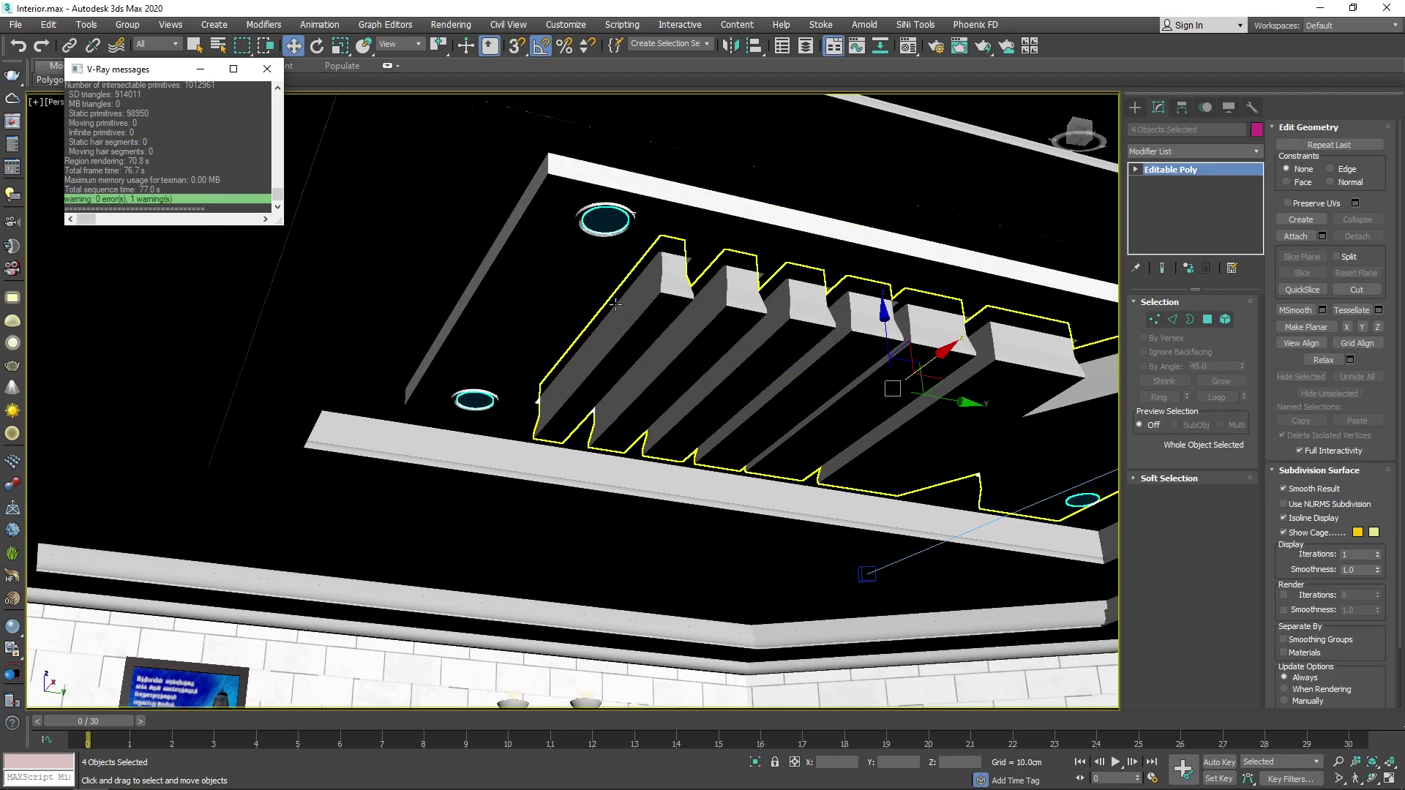
pyautogui.press('m')
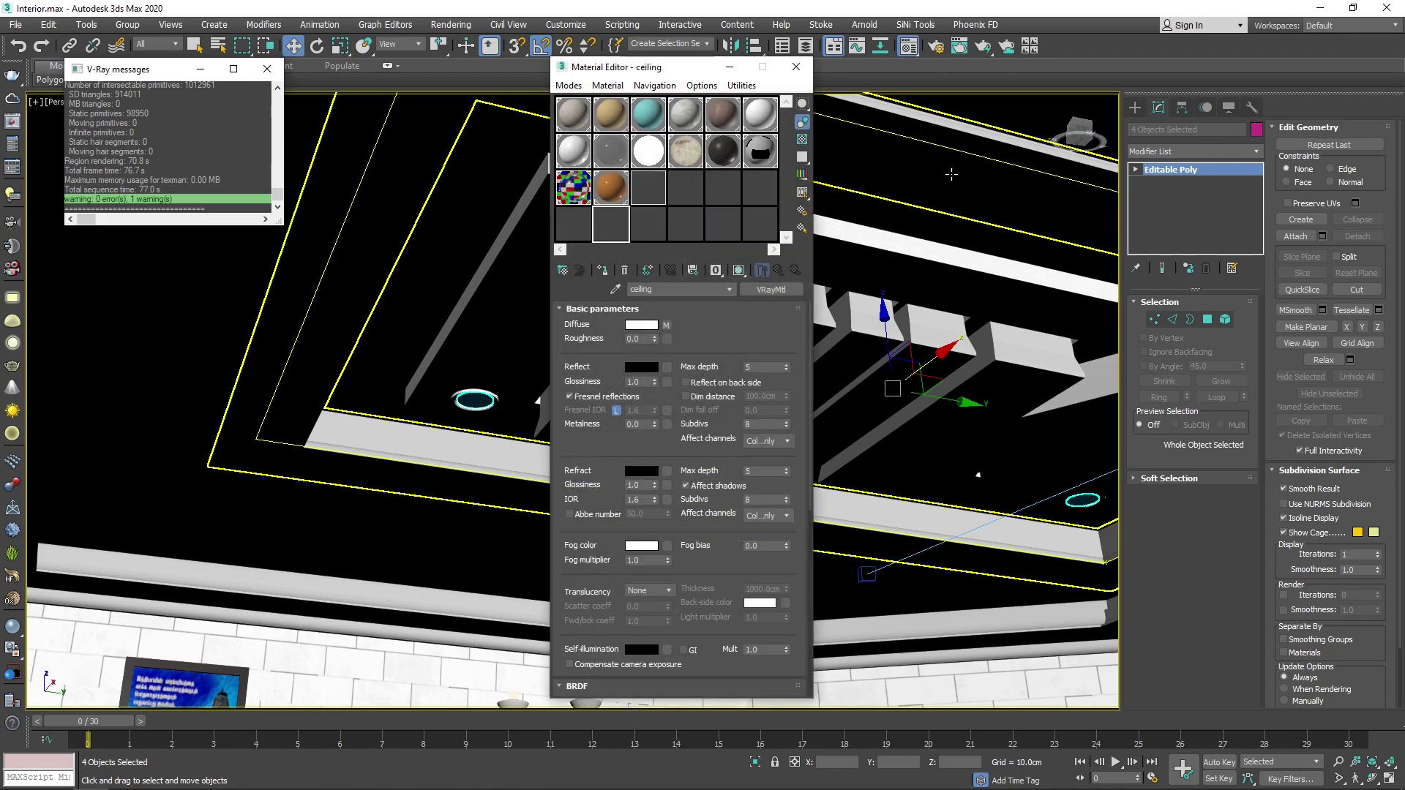
pyautogui.click(650, 156)
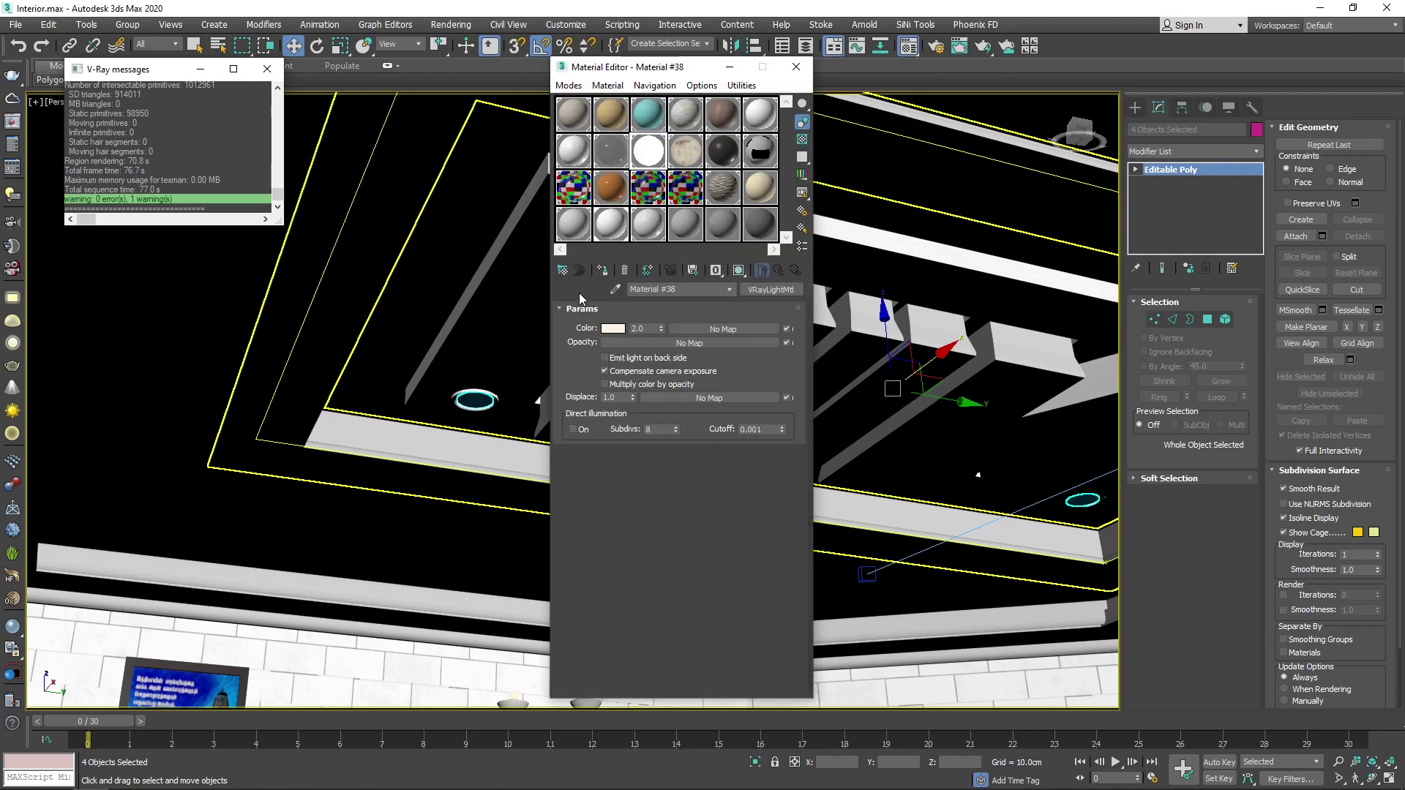
pyautogui.click(604, 273)
# Step: Clear the diffuse map from the 'ceiling' material on Box001 so the panel turns white
pyautogui.click(484, 342)
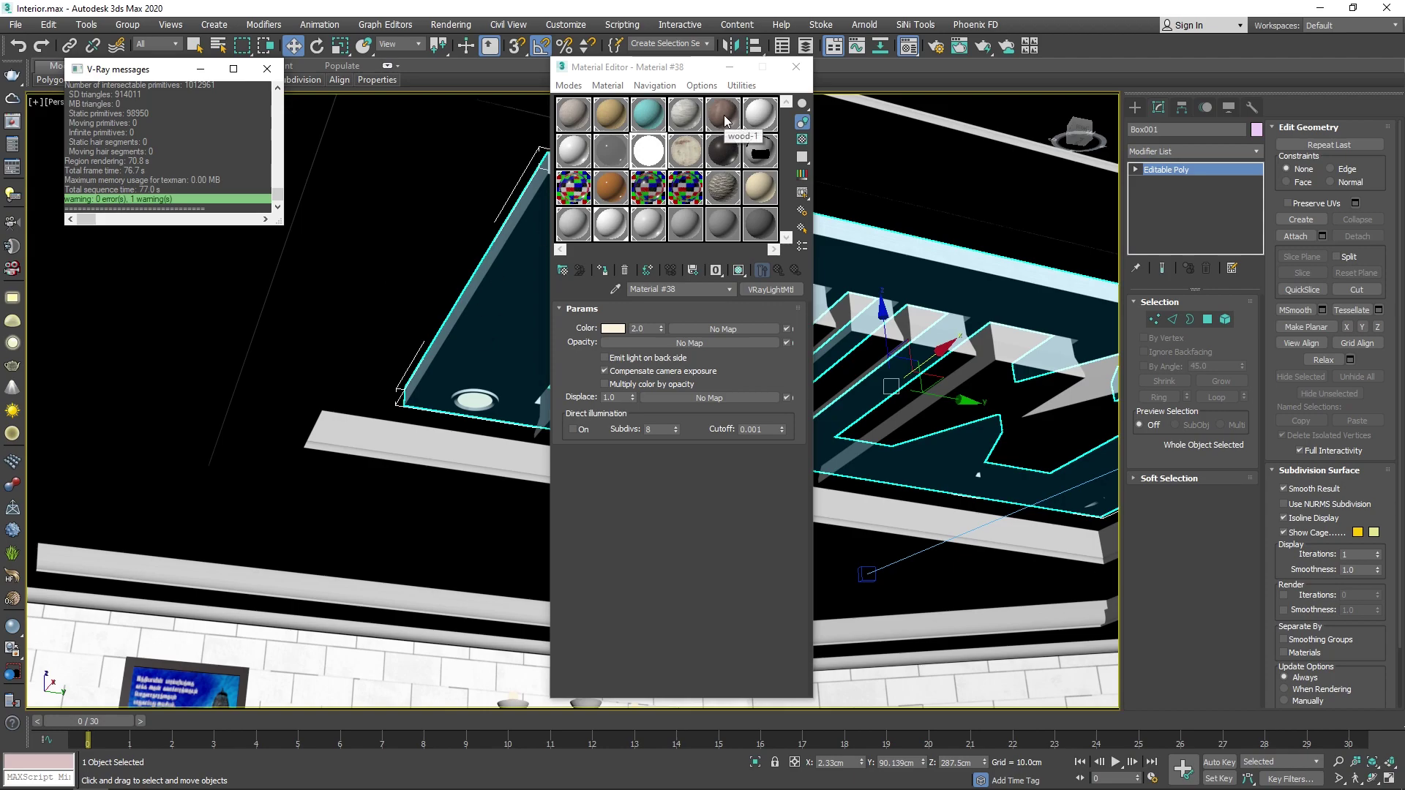
pyautogui.click(620, 231)
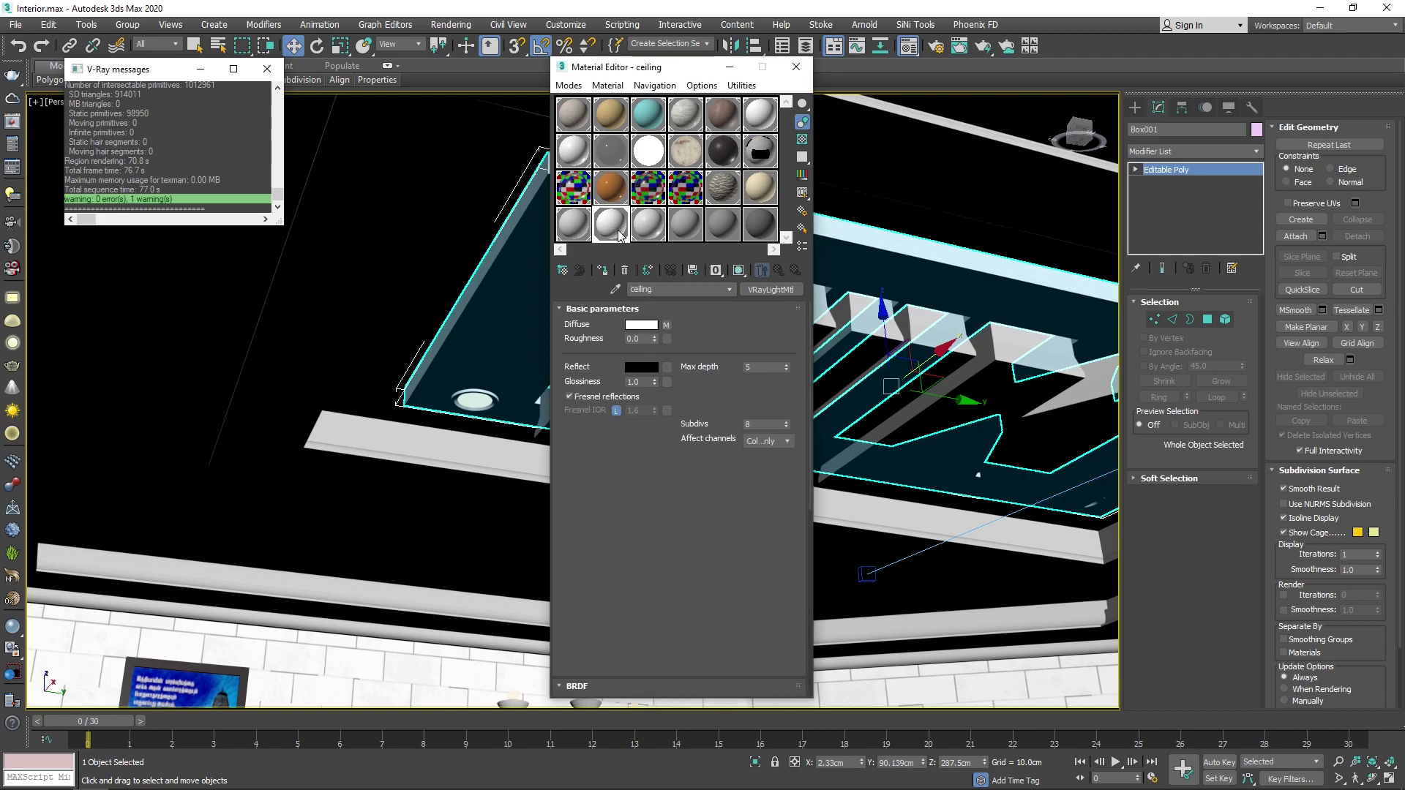
pyautogui.rightClick(667, 326)
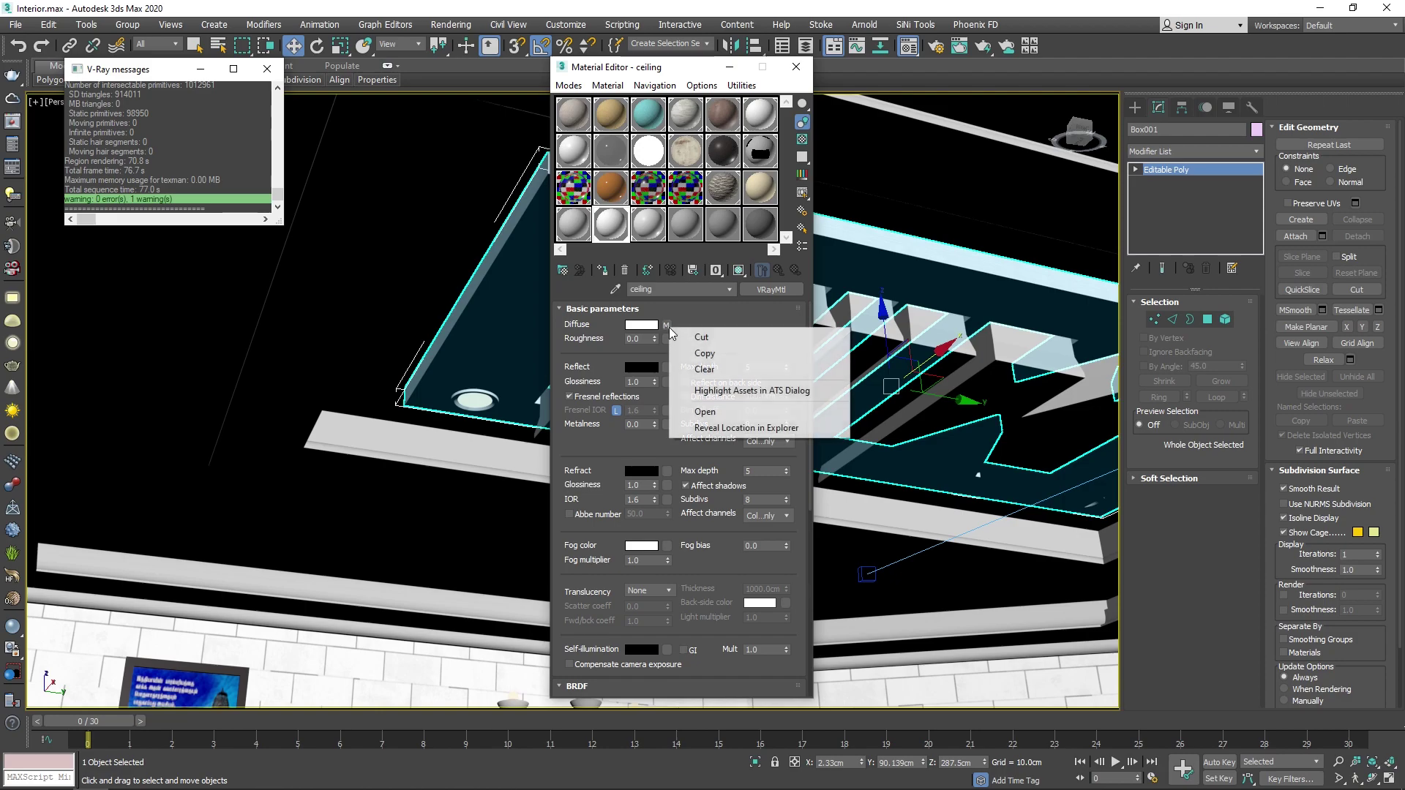
pyautogui.click(724, 370)
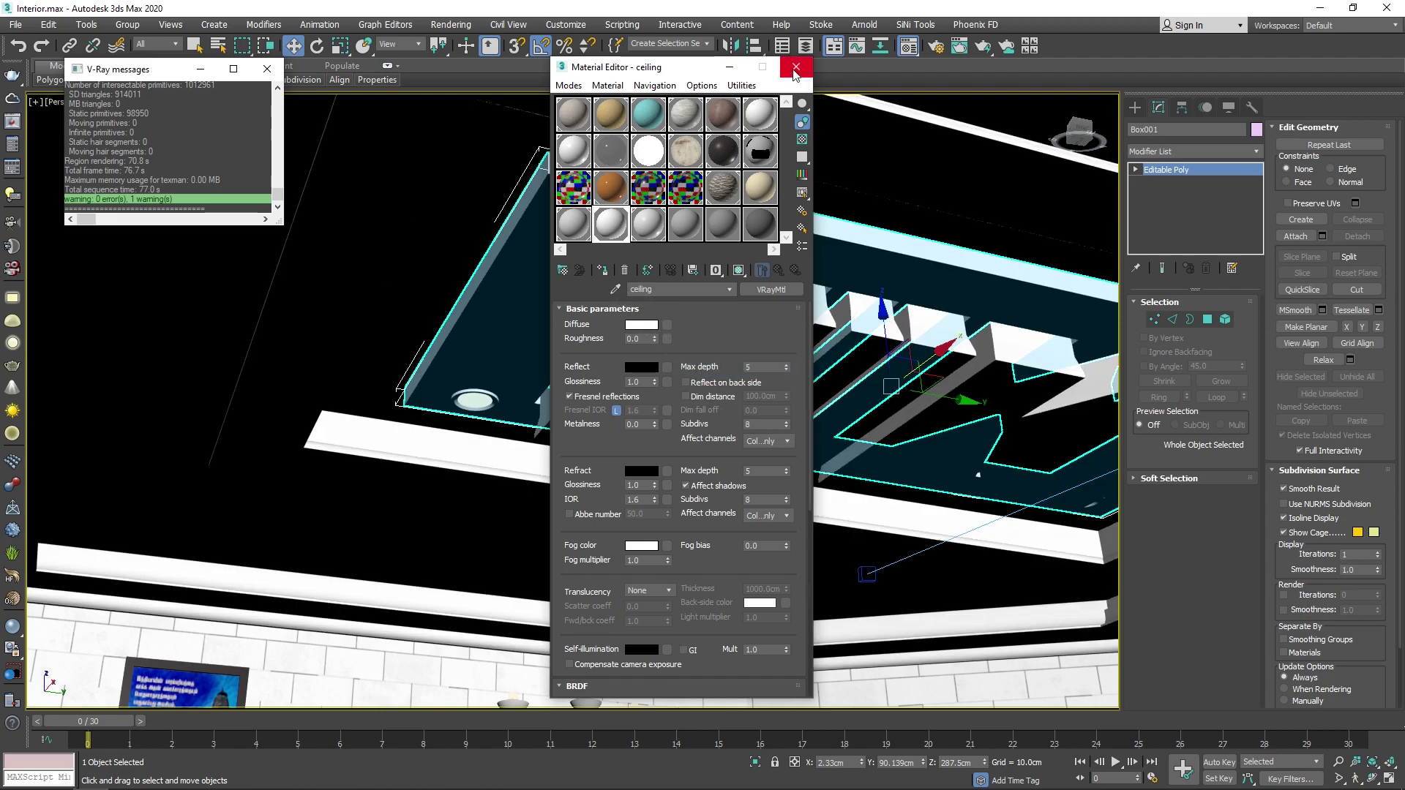
pyautogui.click(795, 68)
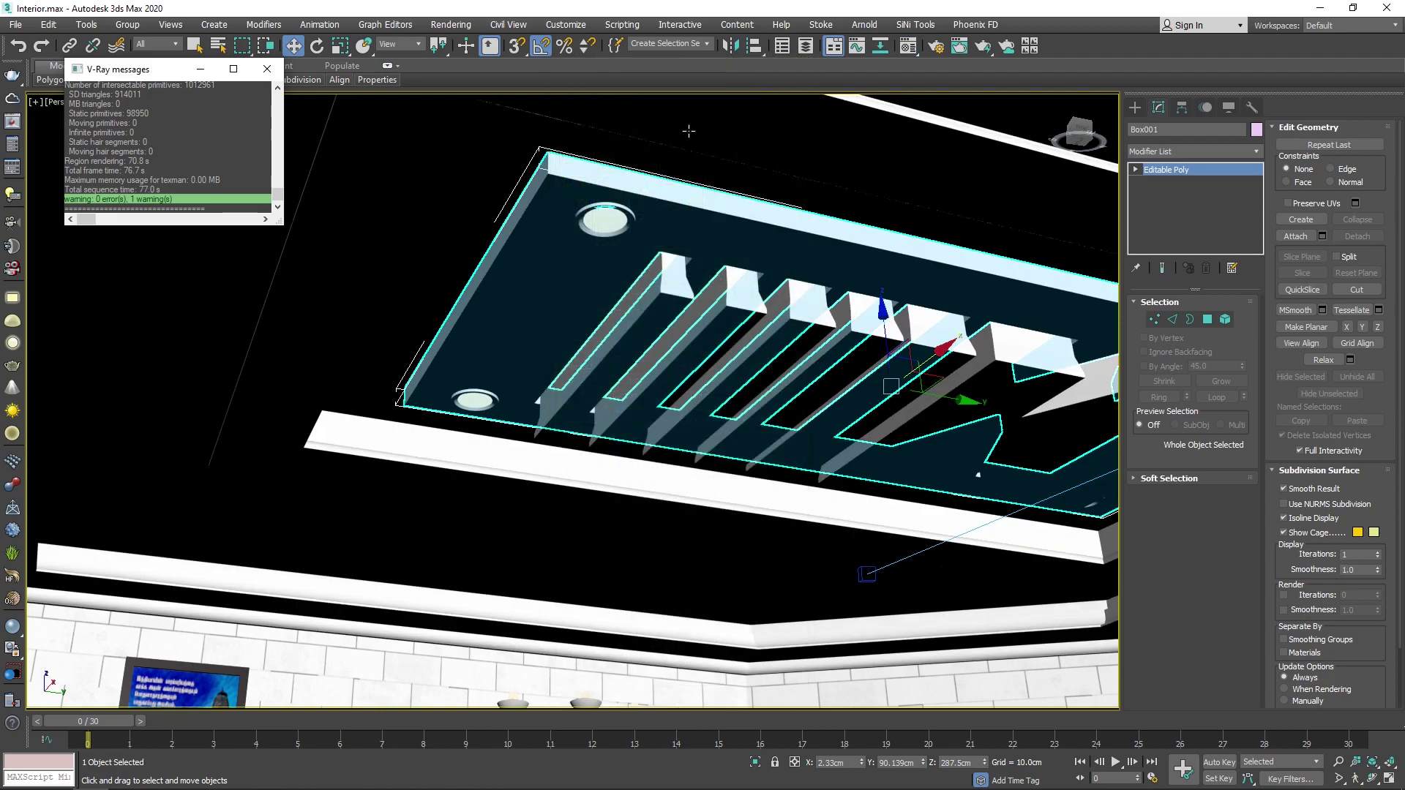
# Step: Select the centre ceiling slat pieces (Text002) and give them the wood-1 material
pyautogui.click(584, 229)
pyautogui.keyDown('ctrl'); pyautogui.click(494, 395); pyautogui.keyUp('ctrl')
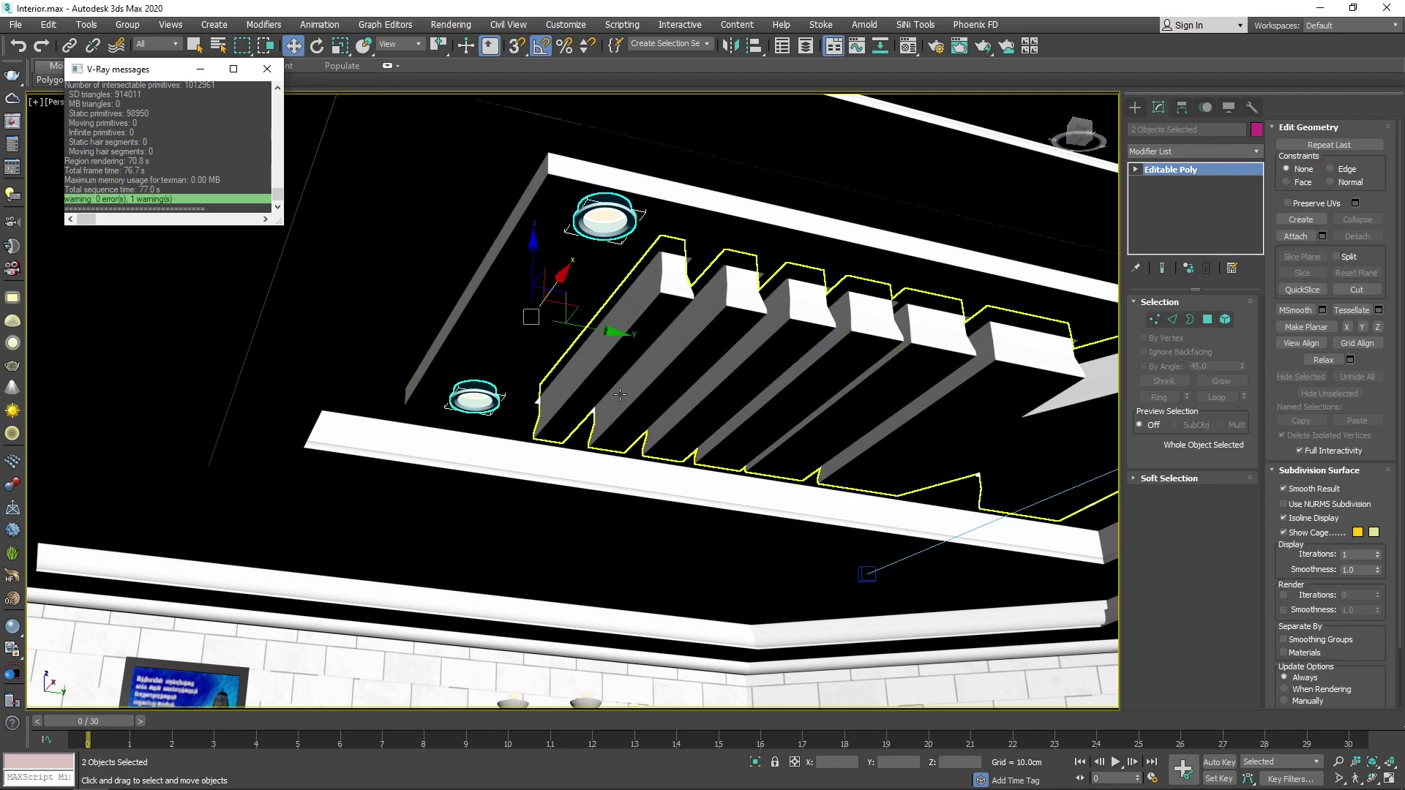
pyautogui.moveTo(494, 395); pyautogui.dragTo(695, 333, button='middle')
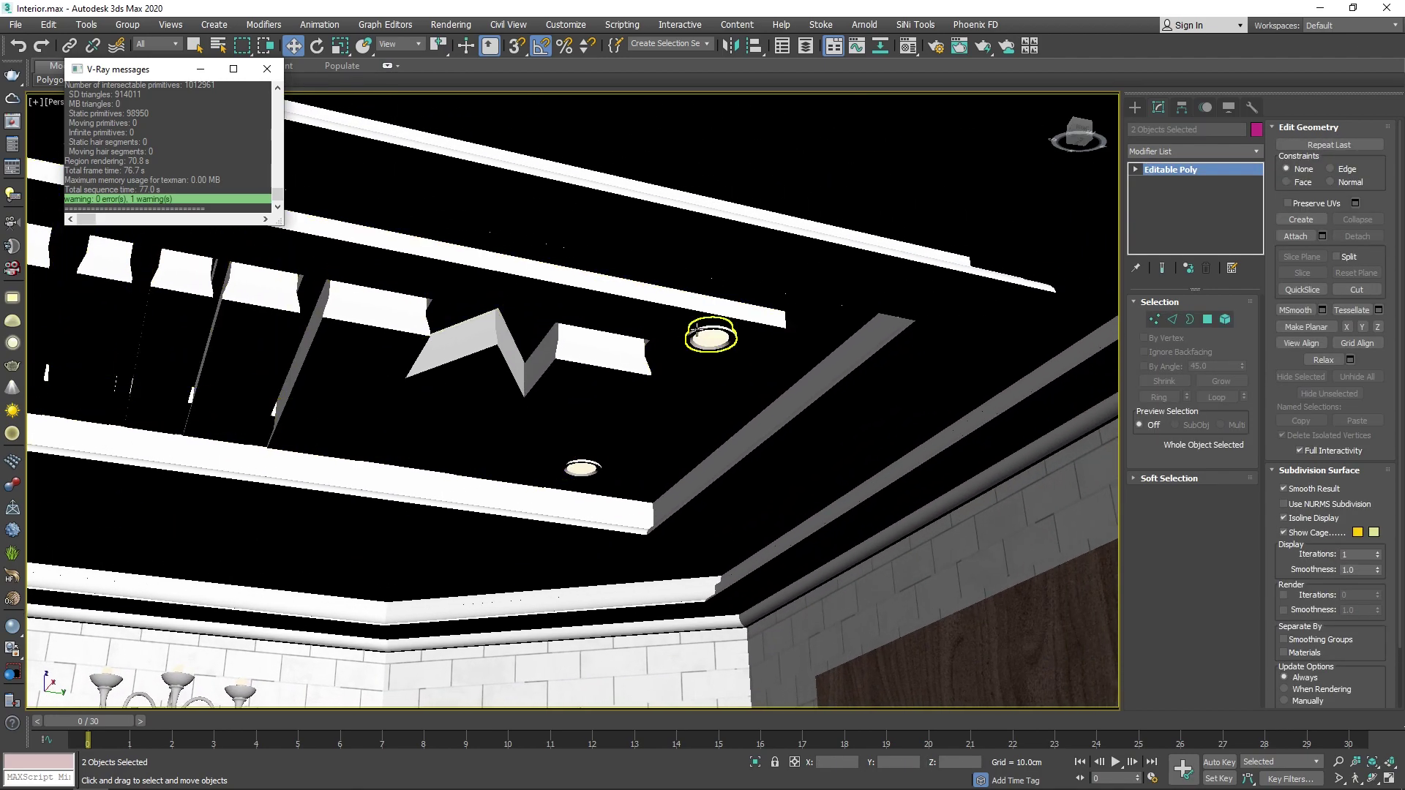
pyautogui.keyDown('ctrl'); pyautogui.click(699, 330); pyautogui.keyUp('ctrl')
pyautogui.keyDown('ctrl'); pyautogui.click(589, 466); pyautogui.keyUp('ctrl')
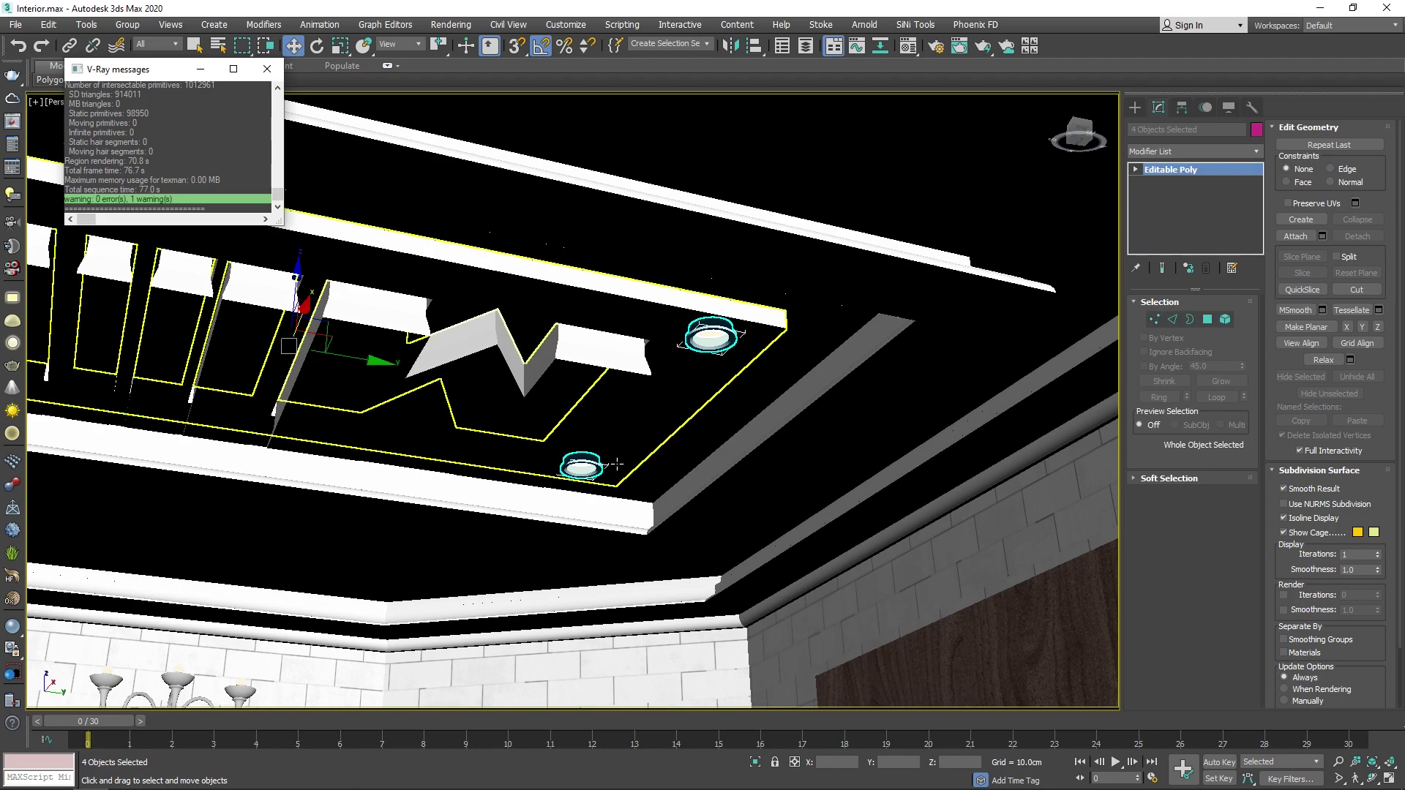
pyautogui.moveTo(493, 418); pyautogui.dragTo(706, 398, button='middle')
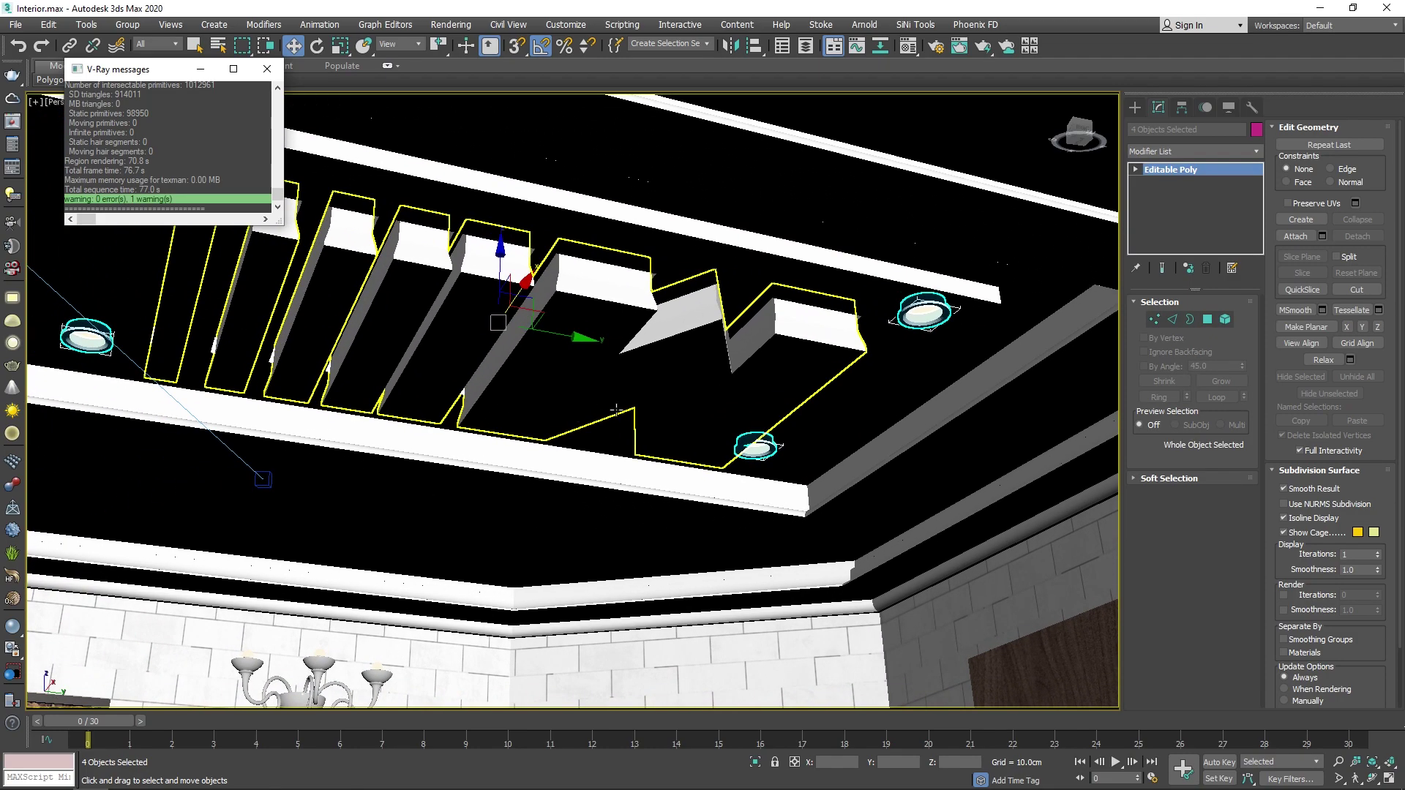
pyautogui.press('m')
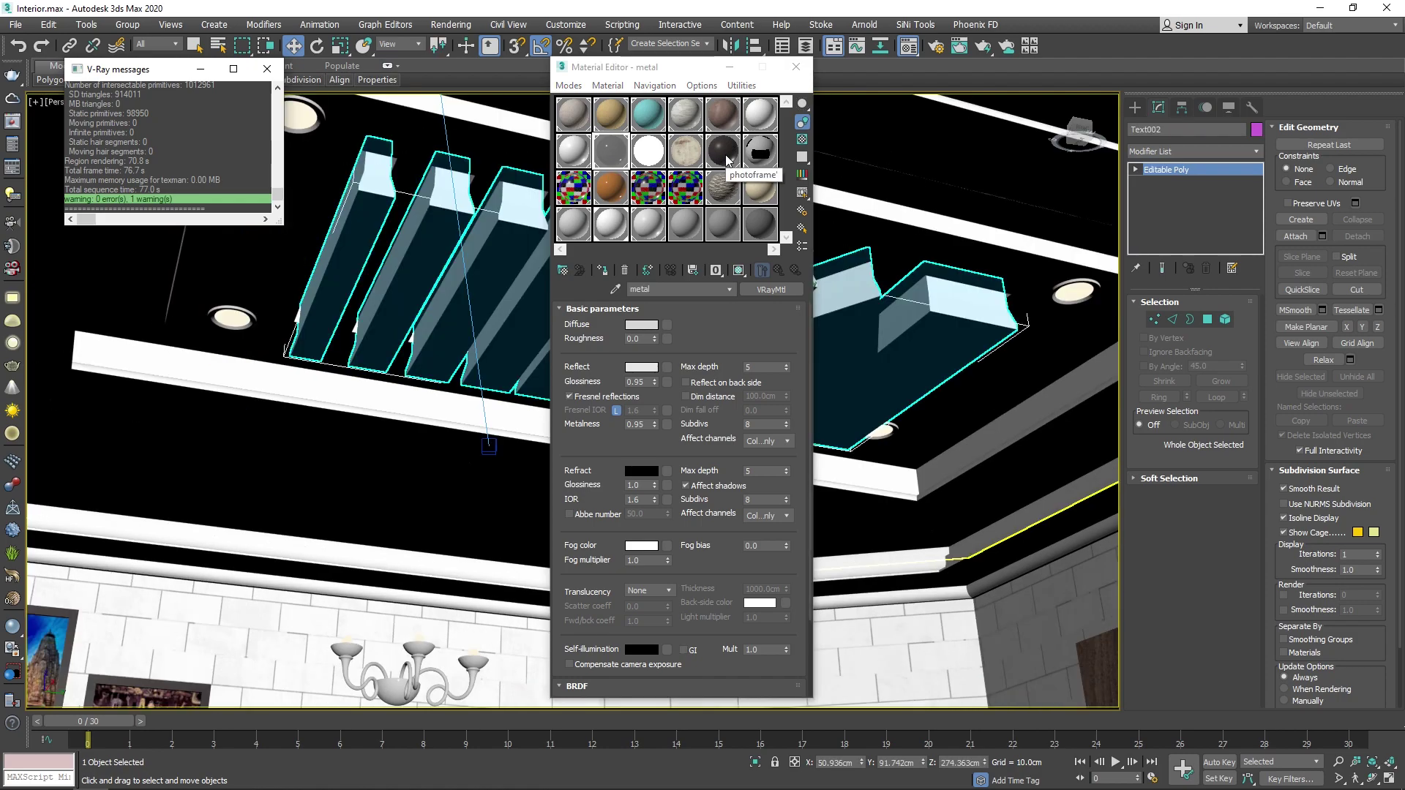
pyautogui.click(722, 113)
pyautogui.click(604, 271)
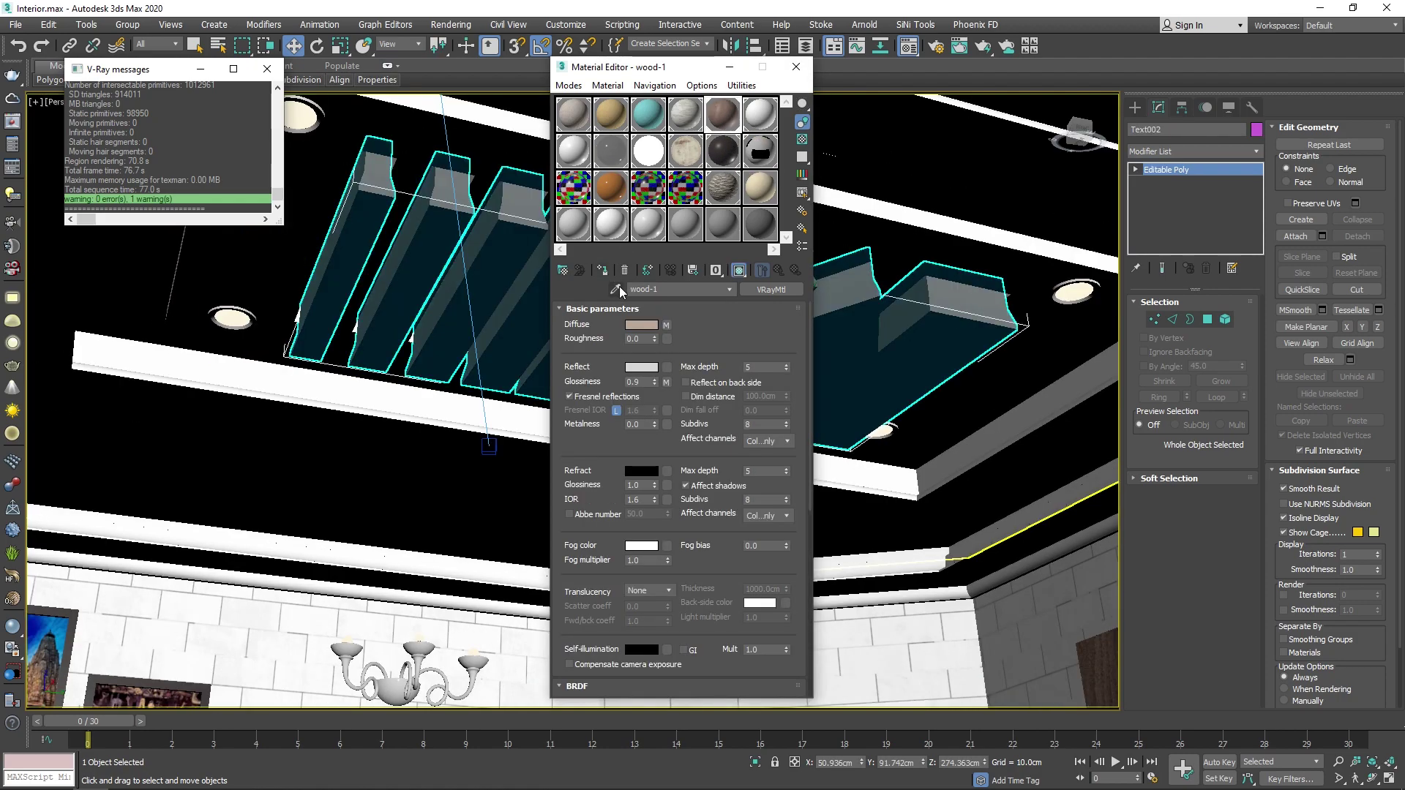
pyautogui.click(796, 66)
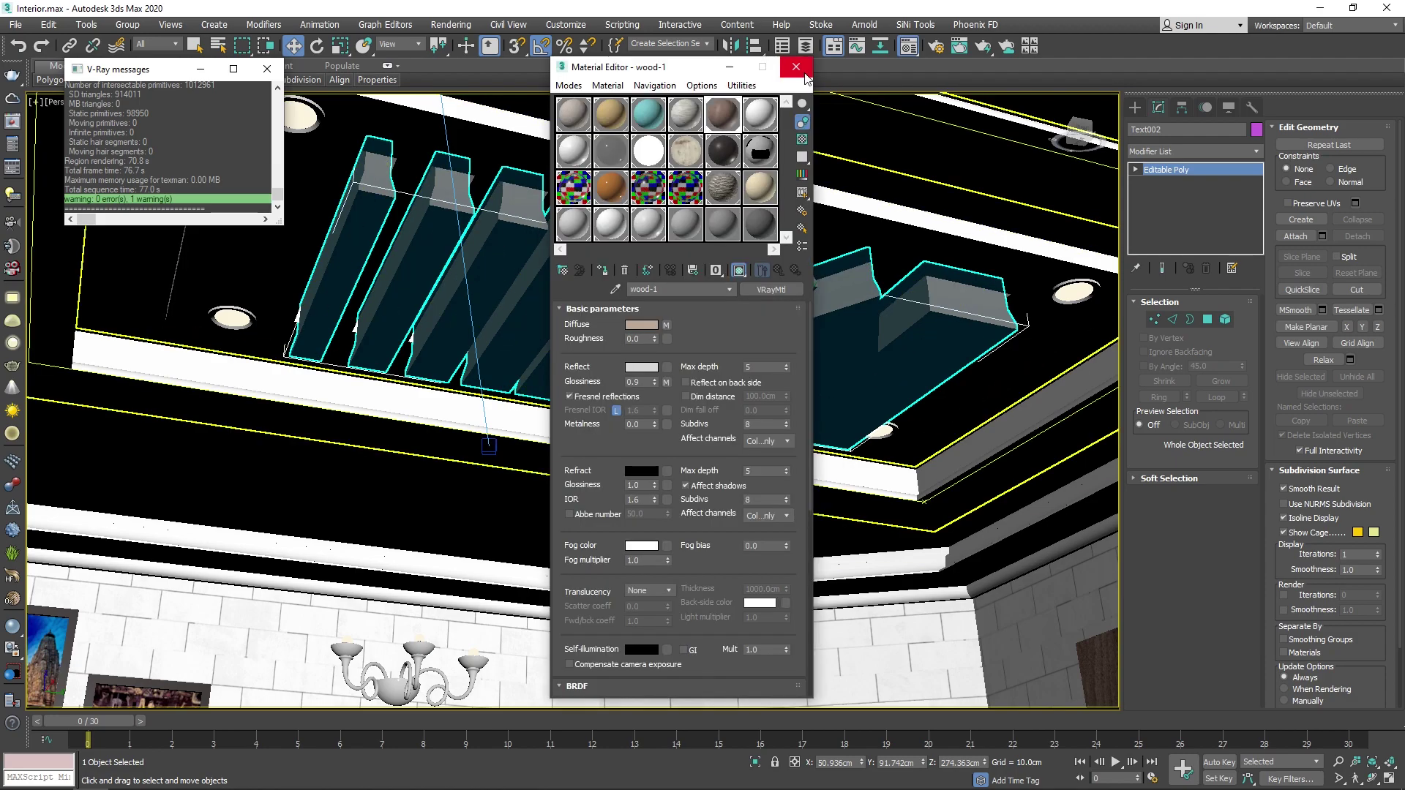
# Step: Add a UVW Map modifier to the Text002 slats' stack
pyautogui.click(1168, 152)
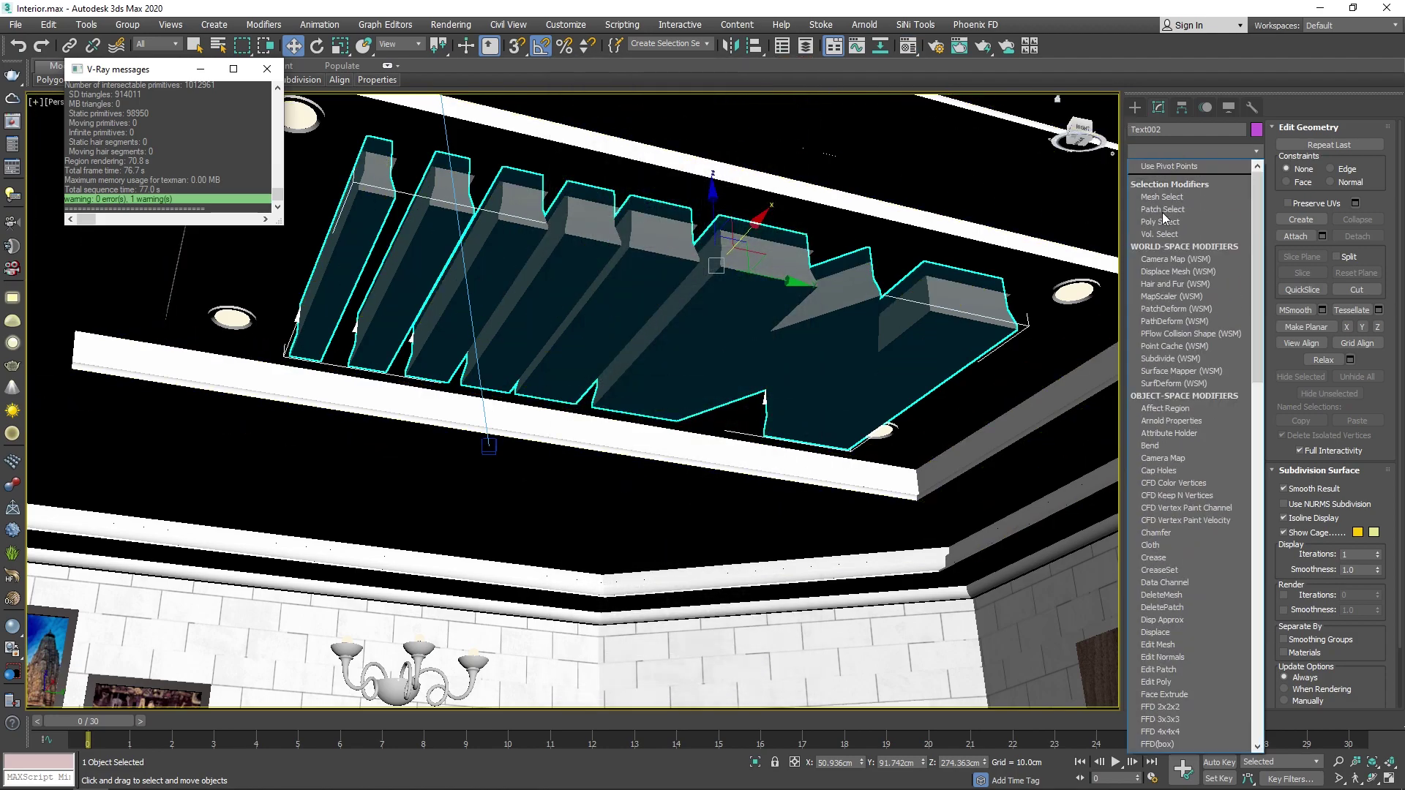
pyautogui.press('u')
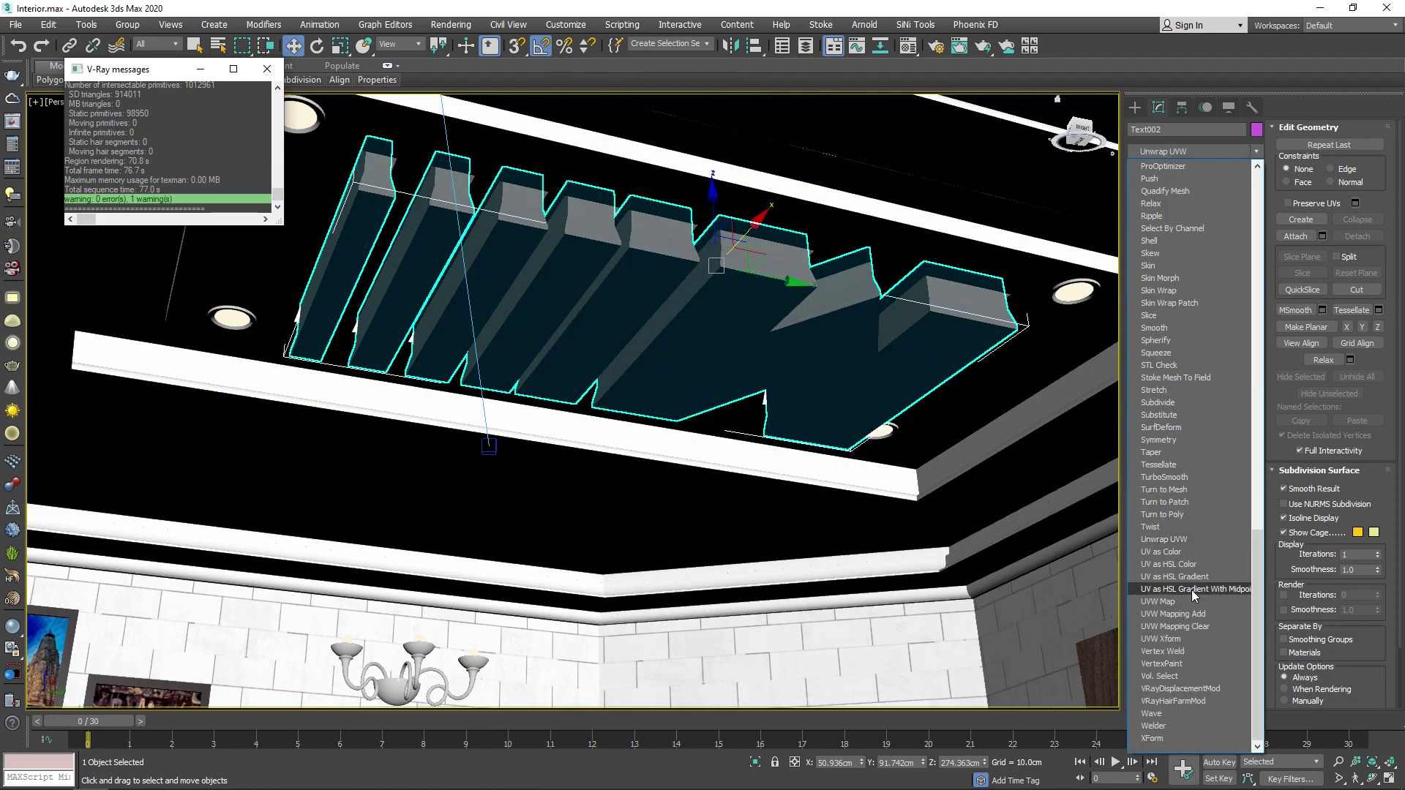
pyautogui.click(1180, 601)
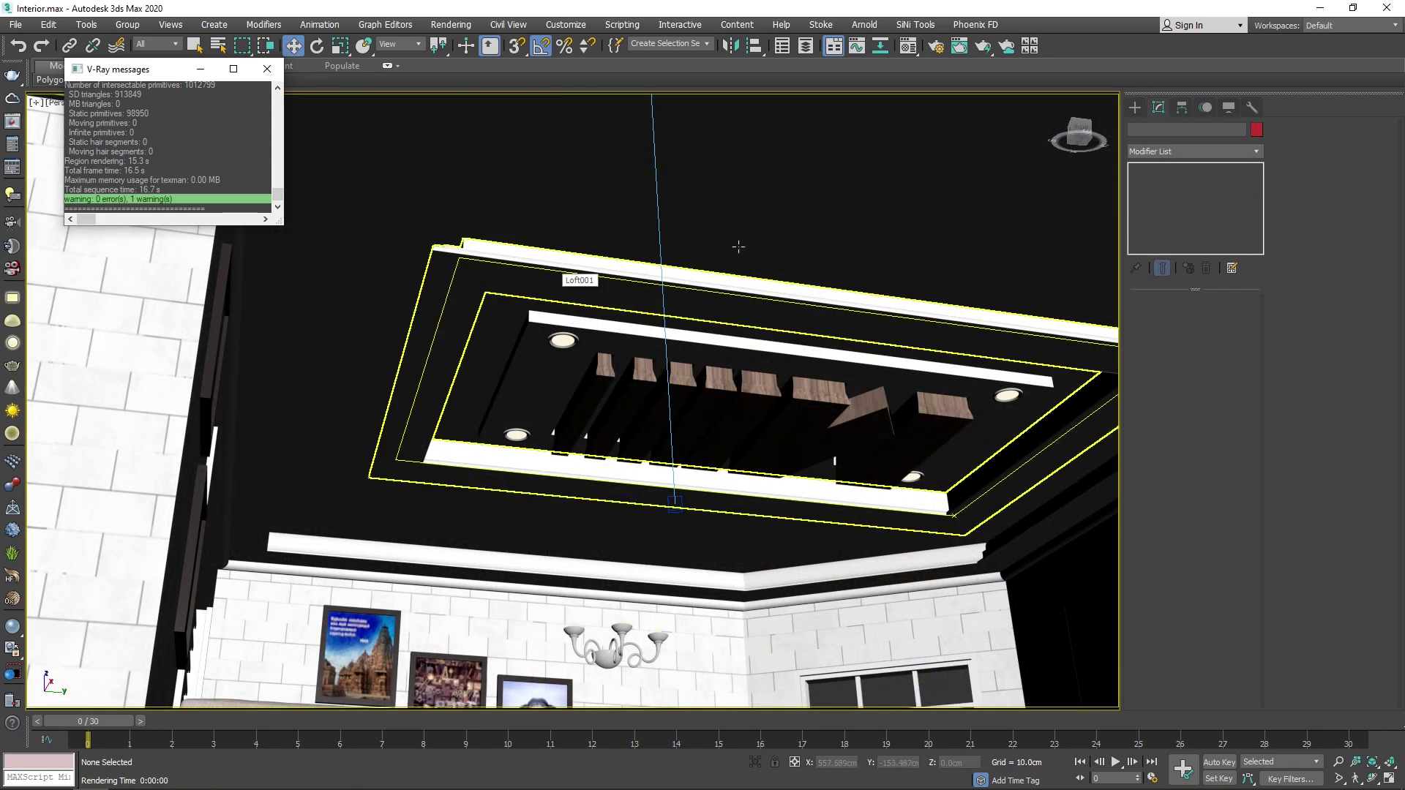
# Step: In Top view, draw a long, thin VRayLight plane along the panel's right edge
pyautogui.press('t')
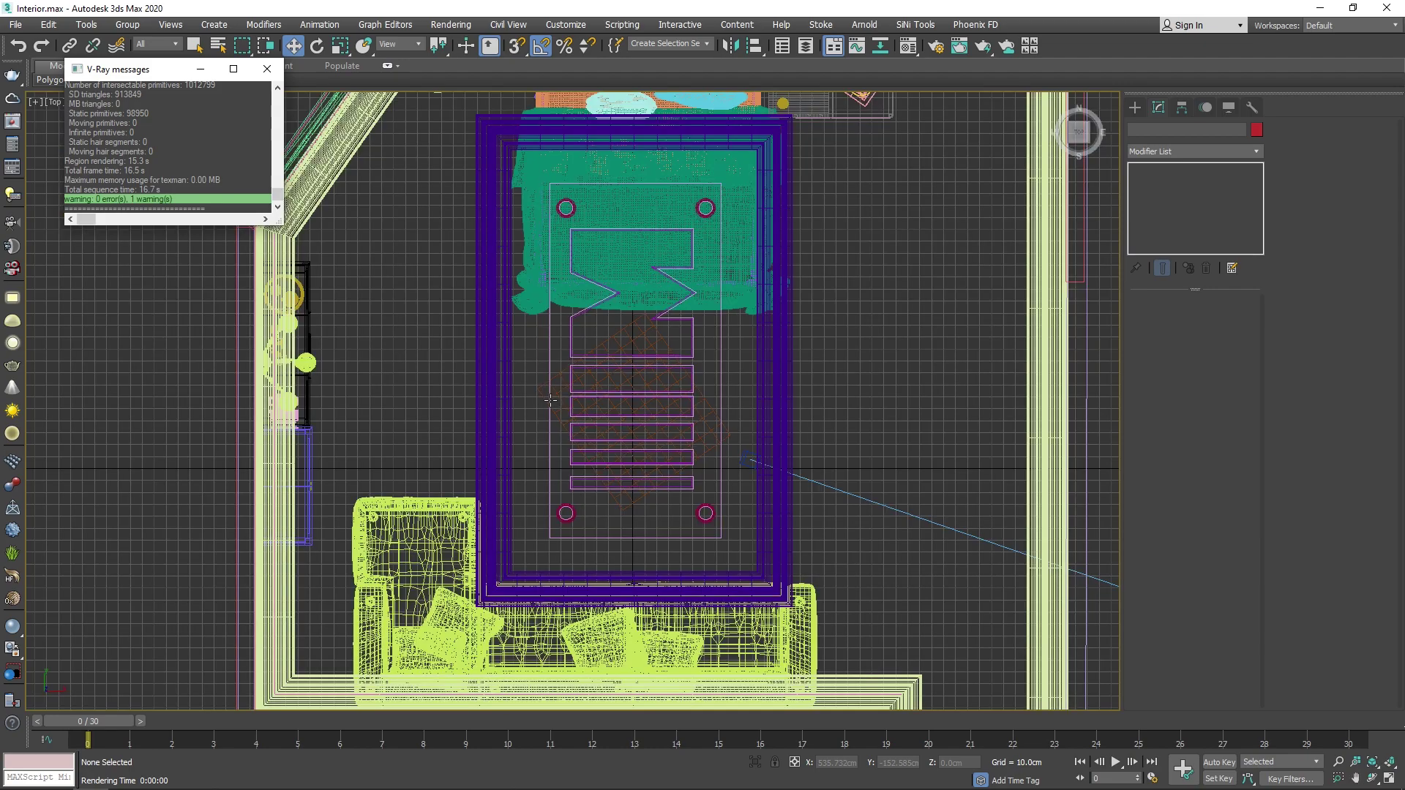
pyautogui.scroll(-3, 513, 395)
pyautogui.scroll(4, 483, 392)
pyautogui.scroll(-1, 466, 389)
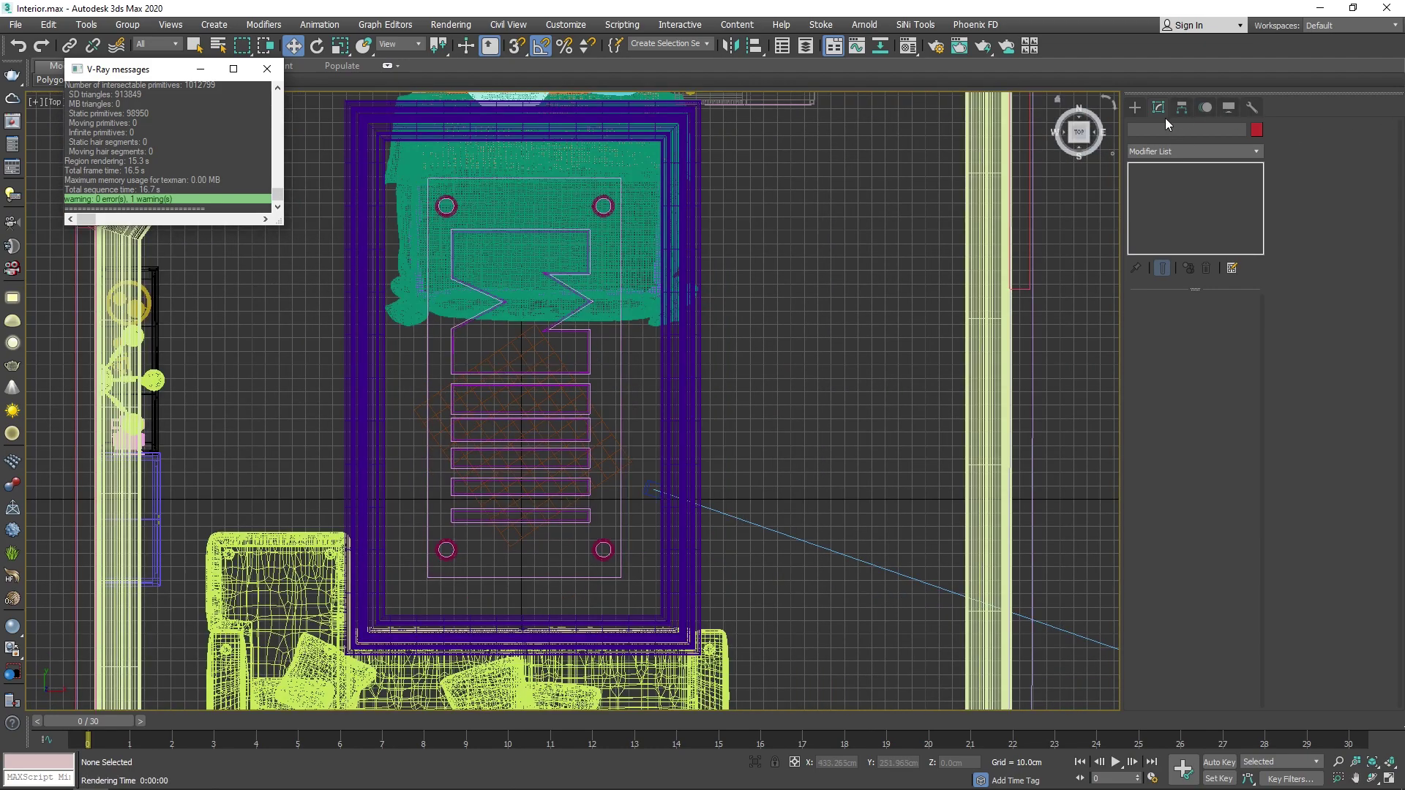
pyautogui.click(1134, 108)
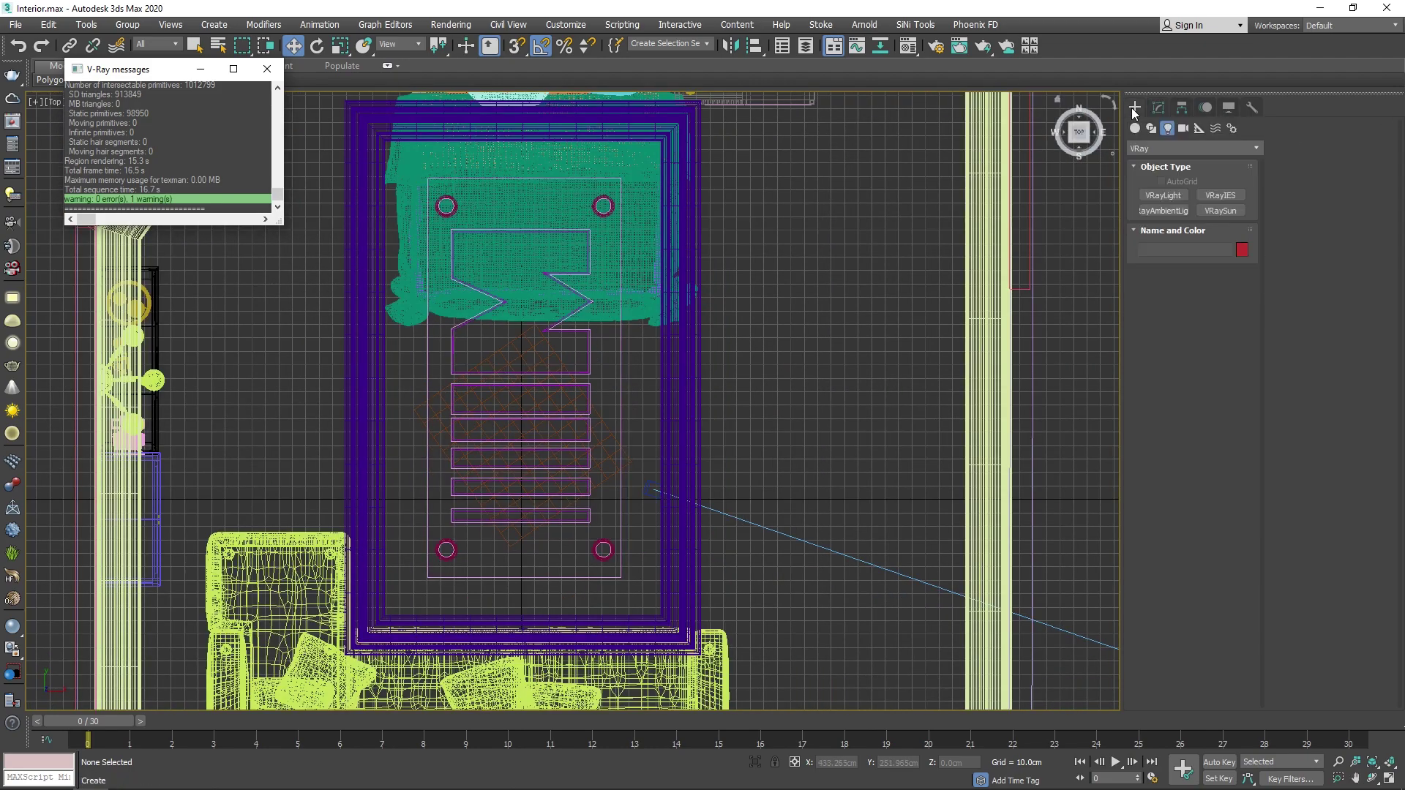
pyautogui.click(1165, 196)
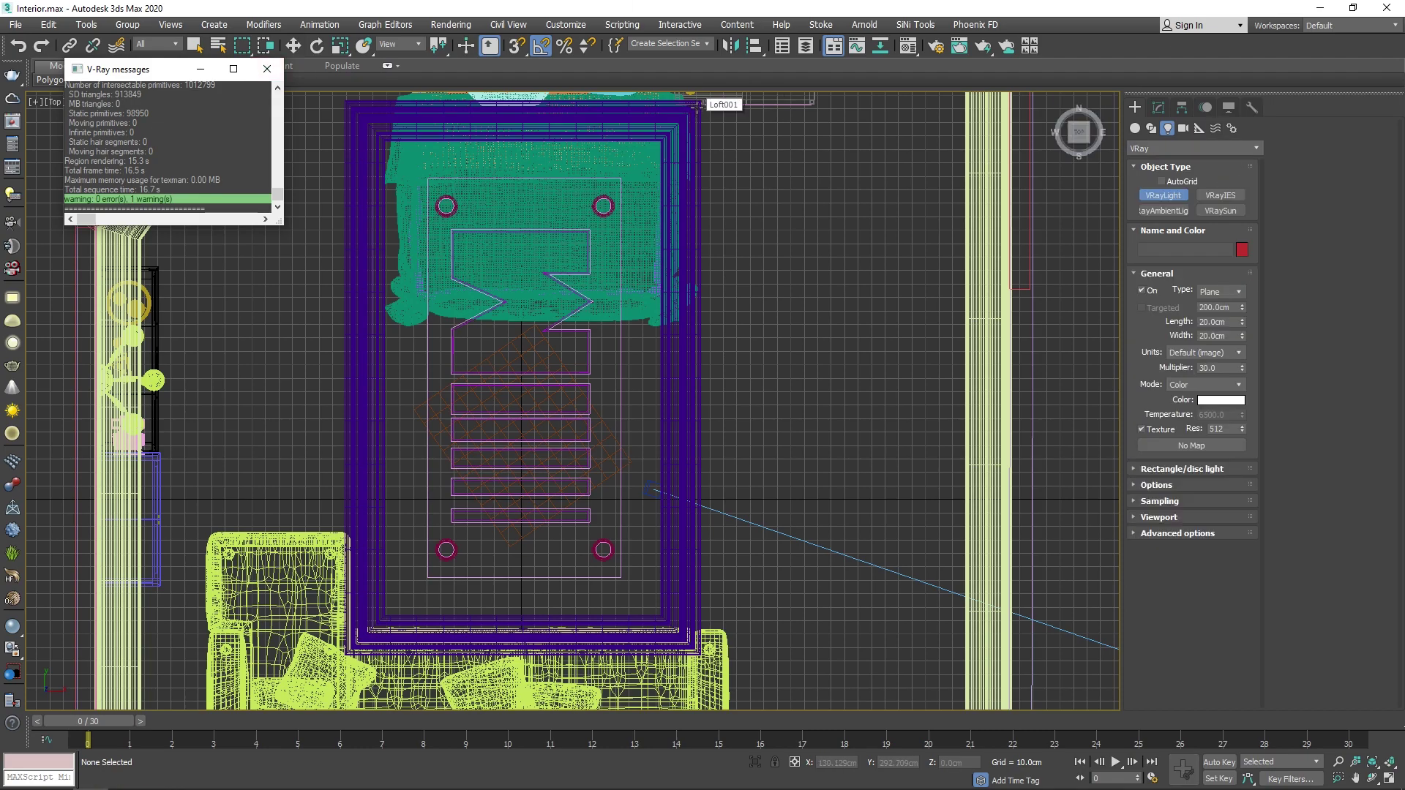
pyautogui.moveTo(695, 106); pyautogui.dragTo(668, 646)
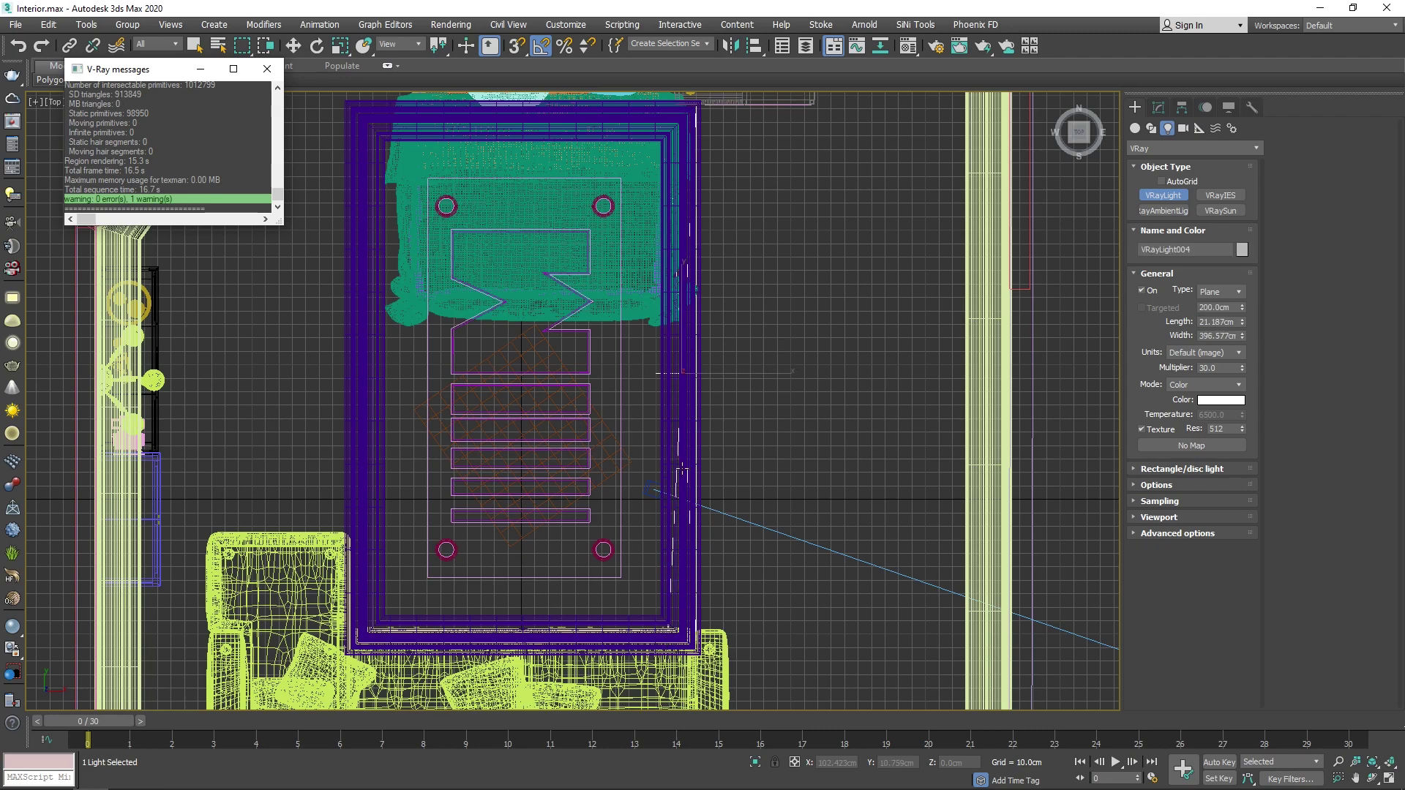
# Step: Raise the plane light, tilt it about 70°, and lift it into the ceiling cove
pyautogui.press('w')
pyautogui.press('f')
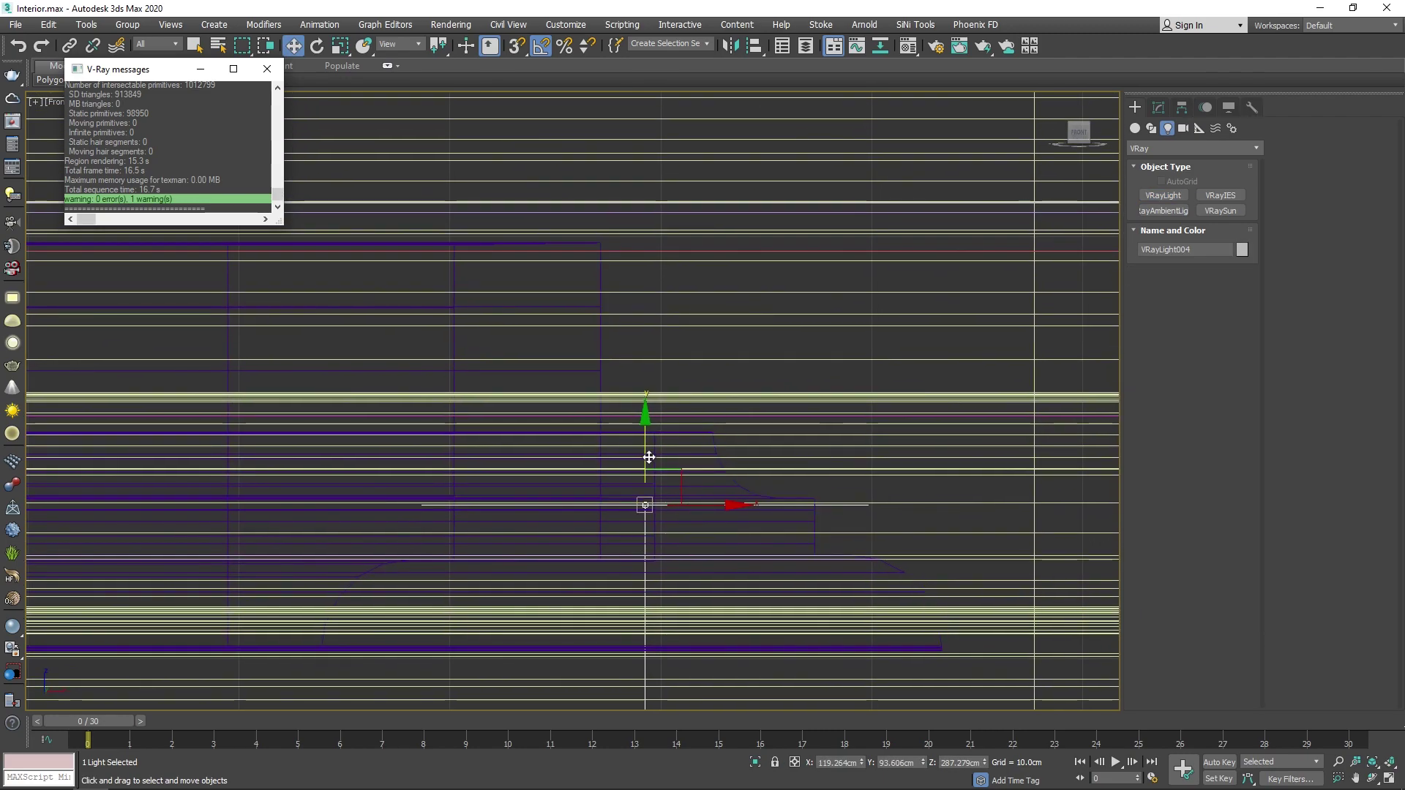
pyautogui.moveTo(649, 458)
pyautogui.mouseDown()
pyautogui.moveTo(643, 298)
pyautogui.moveTo(650, 334)
pyautogui.mouseUp()
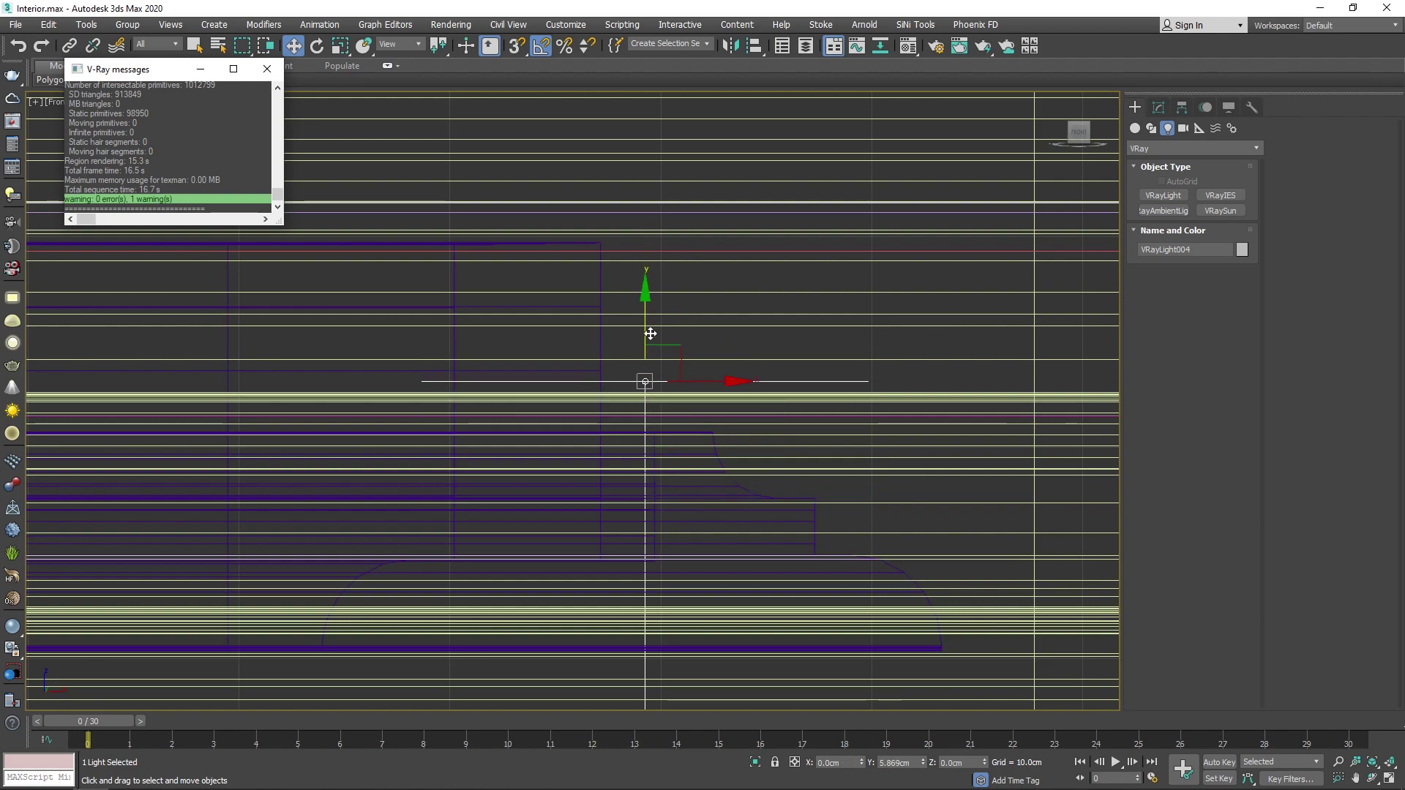
pyautogui.press('e')
pyautogui.moveTo(746, 351); pyautogui.dragTo(731, 311)
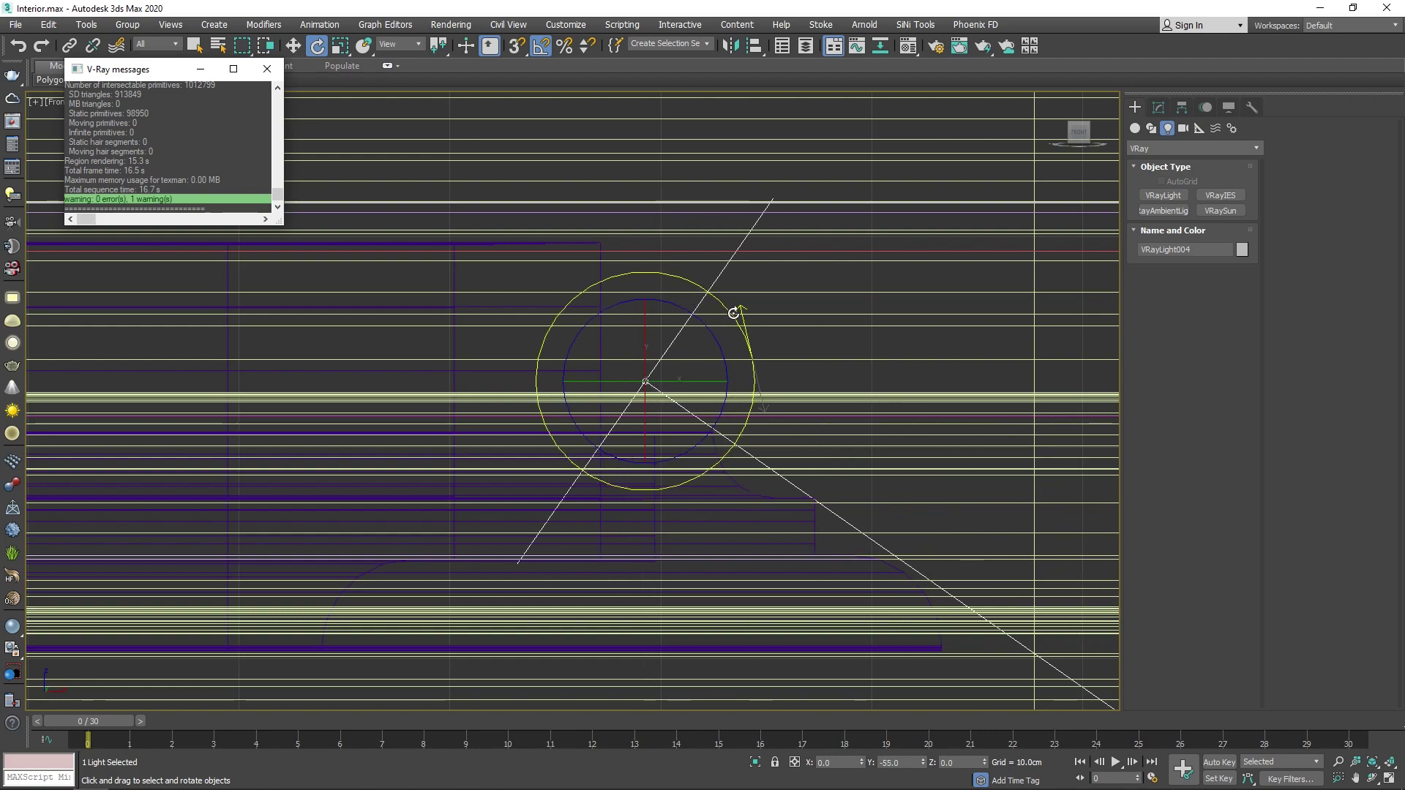
pyautogui.press('w')
pyautogui.moveTo(679, 368); pyautogui.dragTo(668, 331)
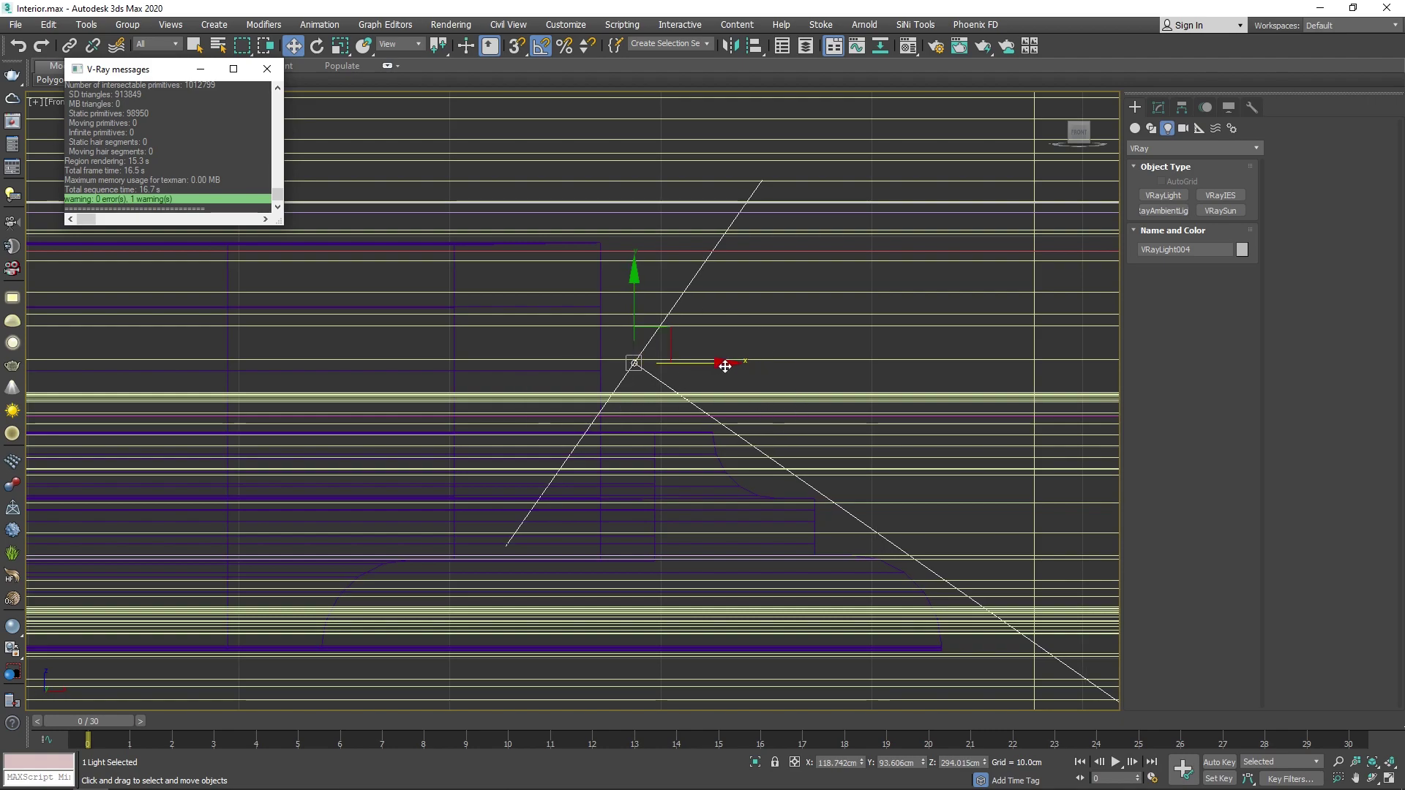
# Step: Test-render the camera view, then tilt the light further to about -85° on Y
pyautogui.scroll(-2, 726, 366)
pyautogui.press('c')
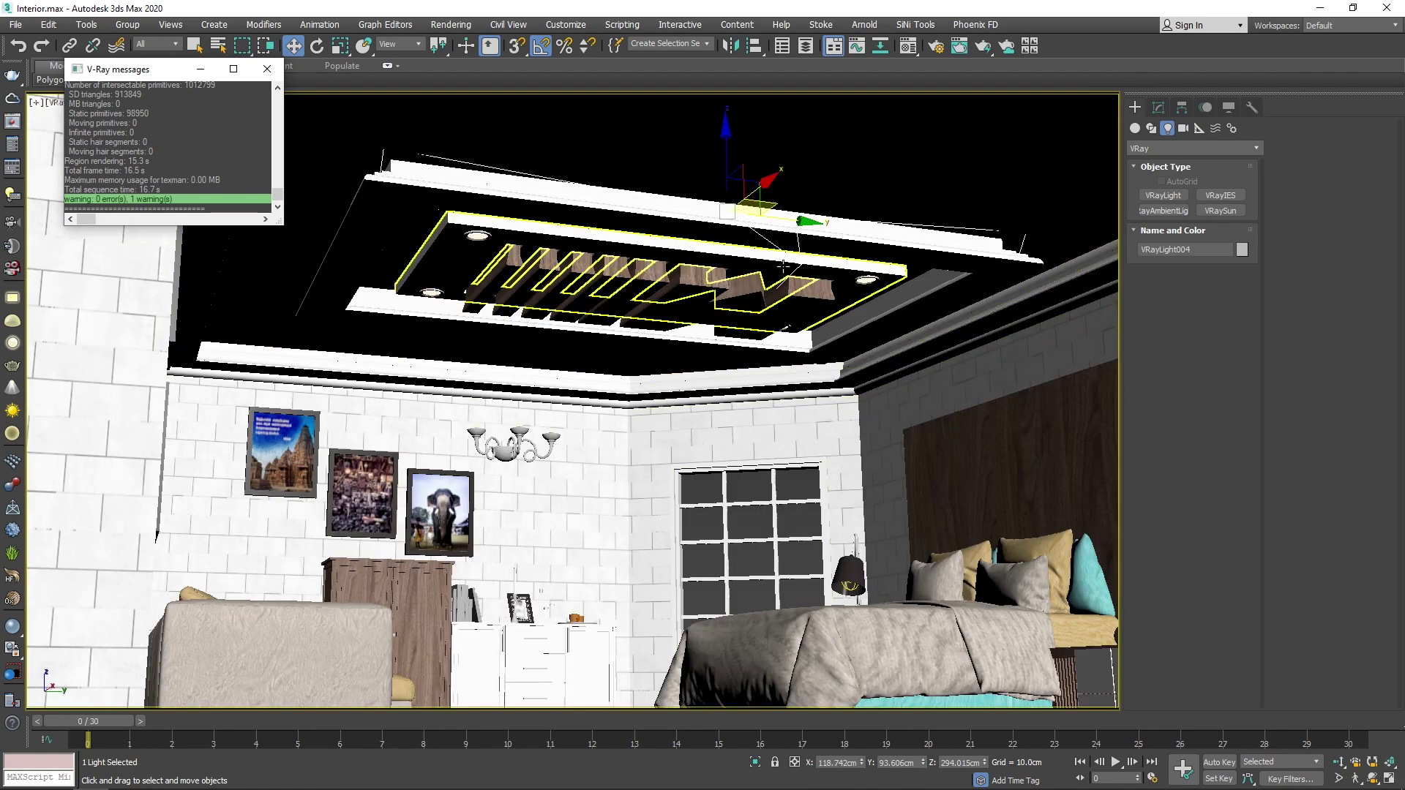
pyautogui.hotkey('shift', 'q')
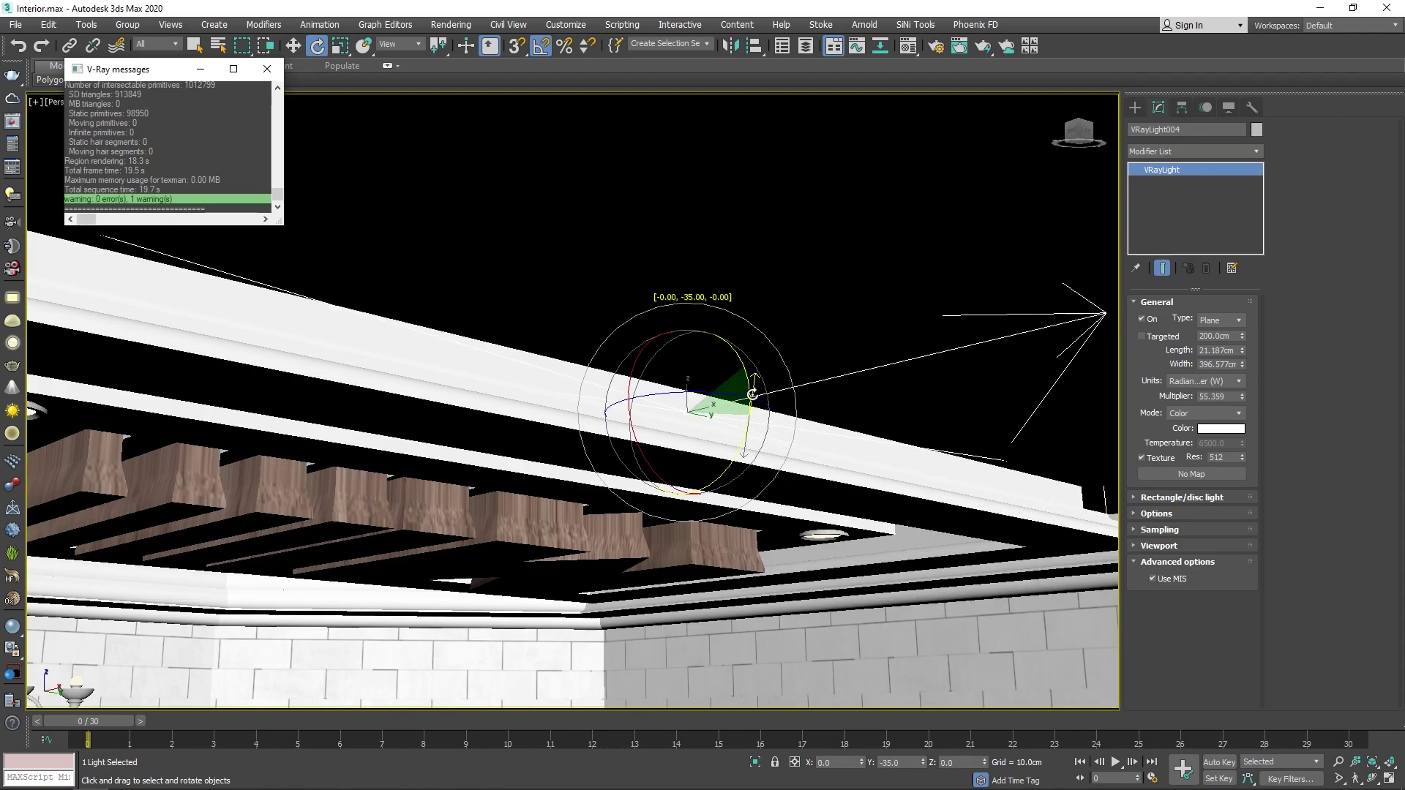
pyautogui.moveTo(750, 399); pyautogui.dragTo(784, 388)
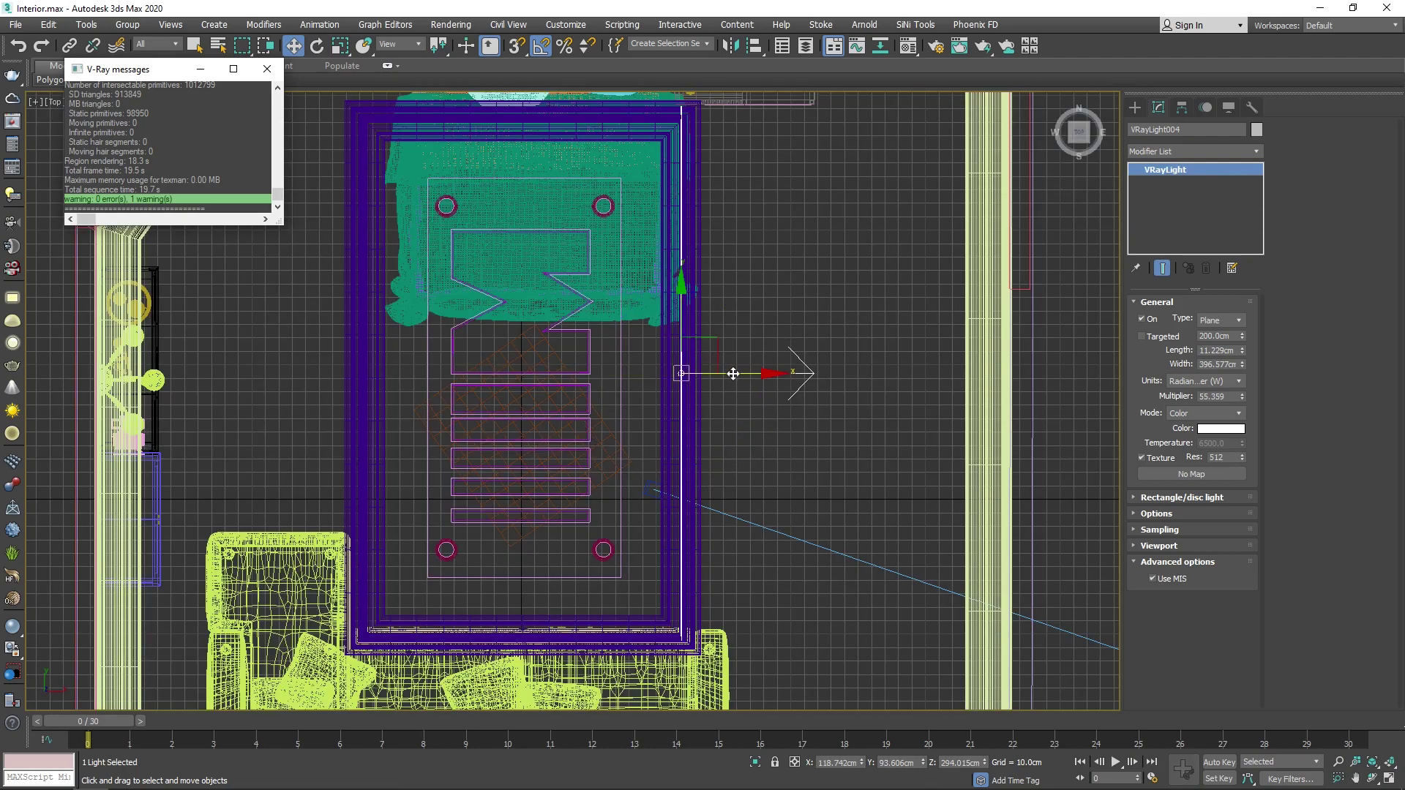
# Step: Make an instanced copy of the cove light on the left edge, turned to face inward
pyautogui.keyDown('shift'); pyautogui.moveTo(732, 373); pyautogui.dragTo(436, 372); pyautogui.keyUp('shift')
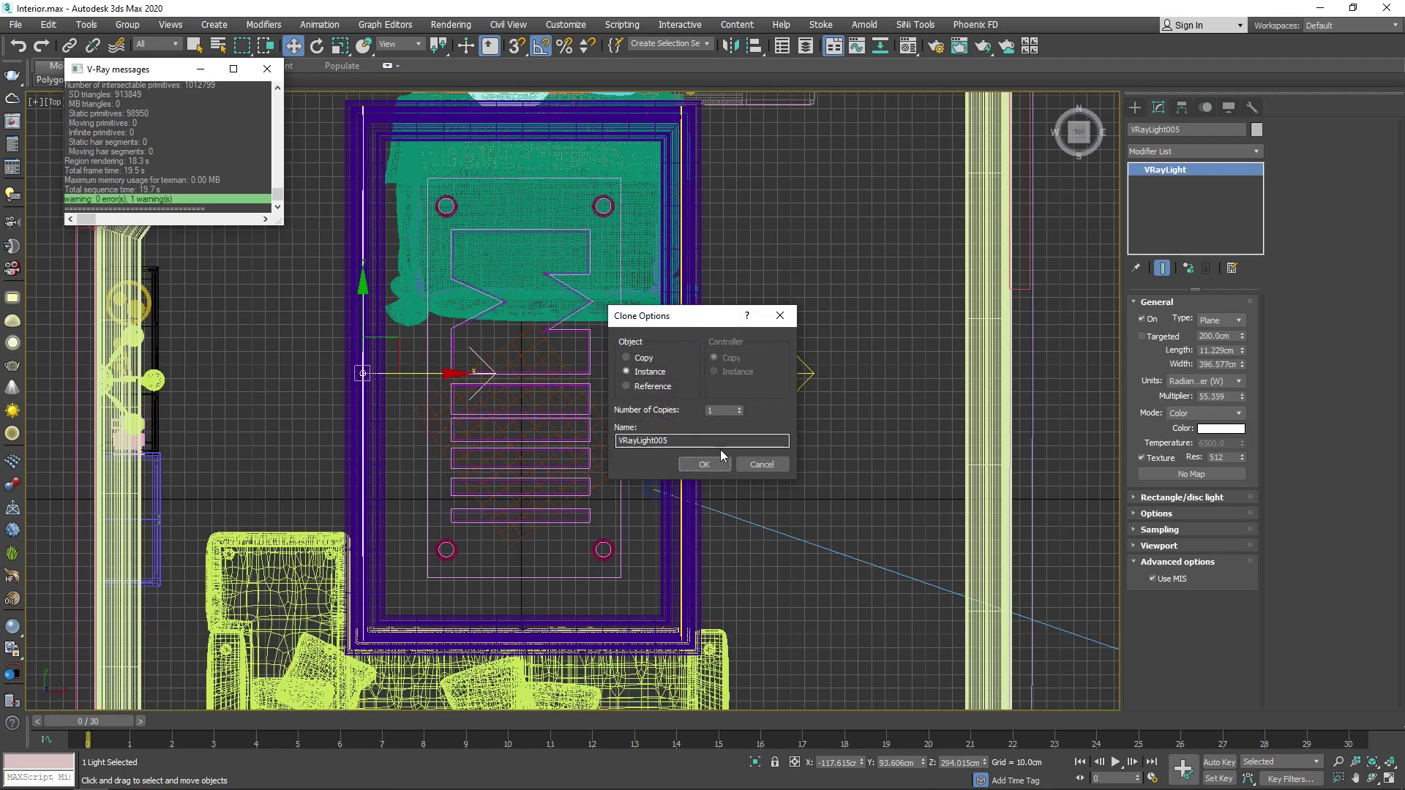
pyautogui.click(704, 464)
pyautogui.press('e')
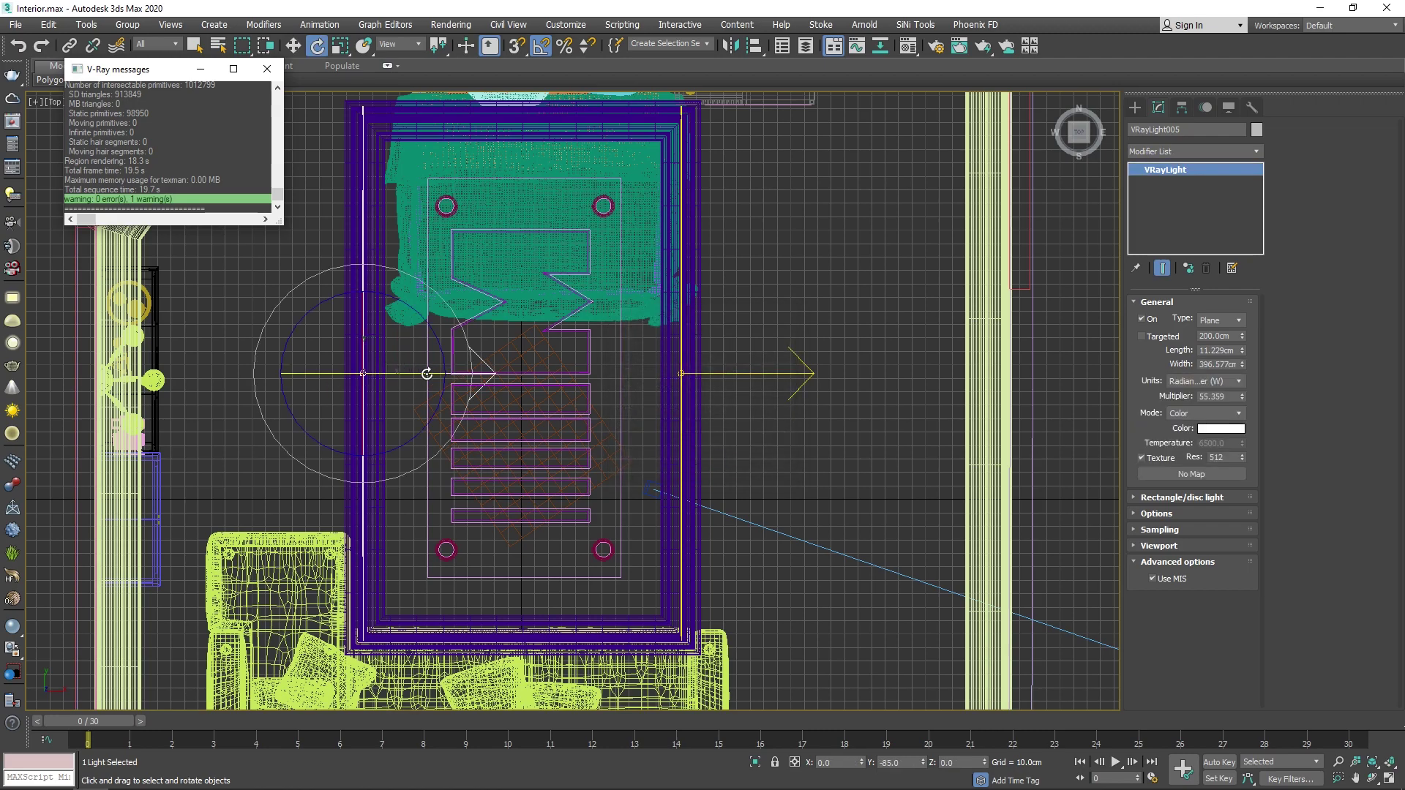
pyautogui.moveTo(427, 374); pyautogui.dragTo(291, 373)
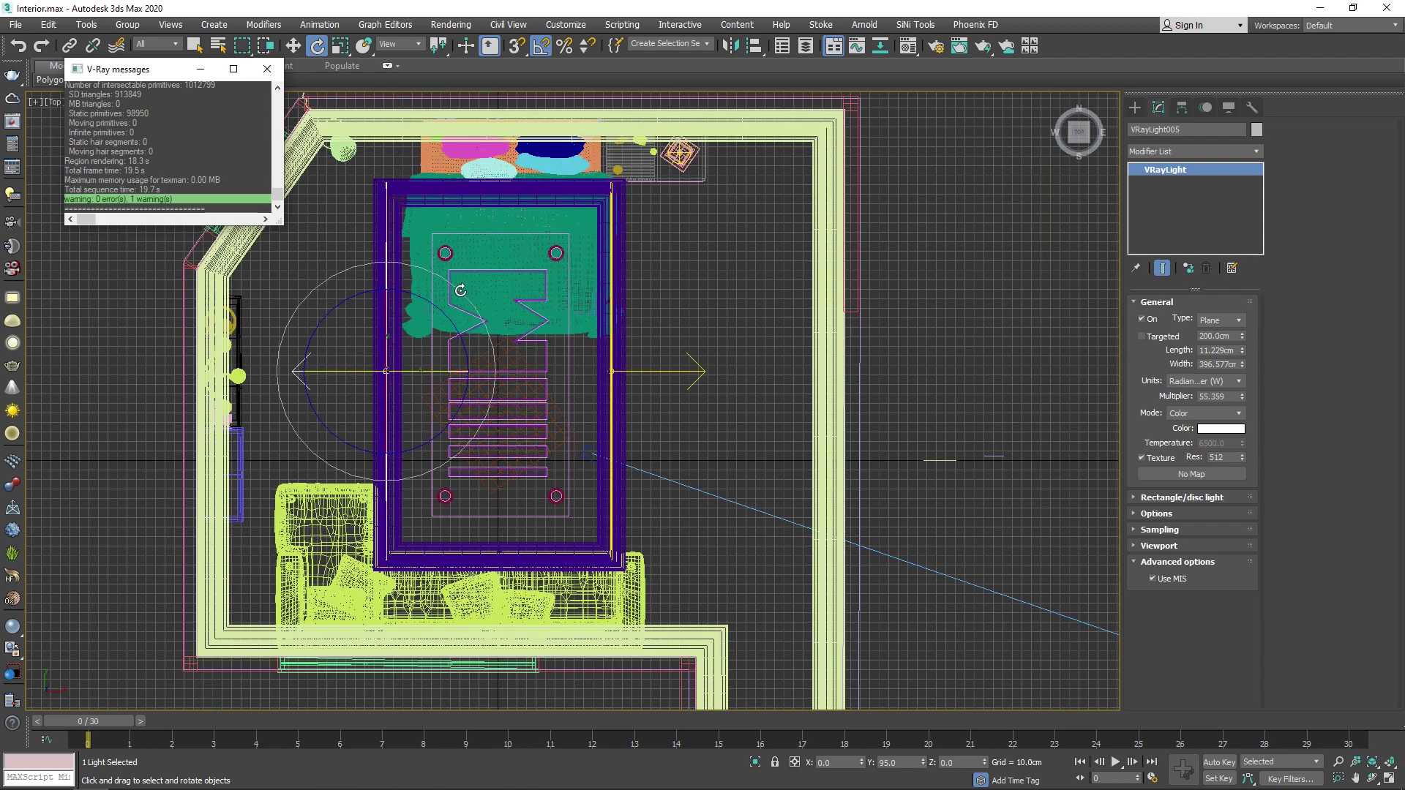
# Step: Rotate-copy a light 90° for the top edge, set its width to 231.563cm, and position it
pyautogui.moveTo(445, 367); pyautogui.dragTo(491, 349)
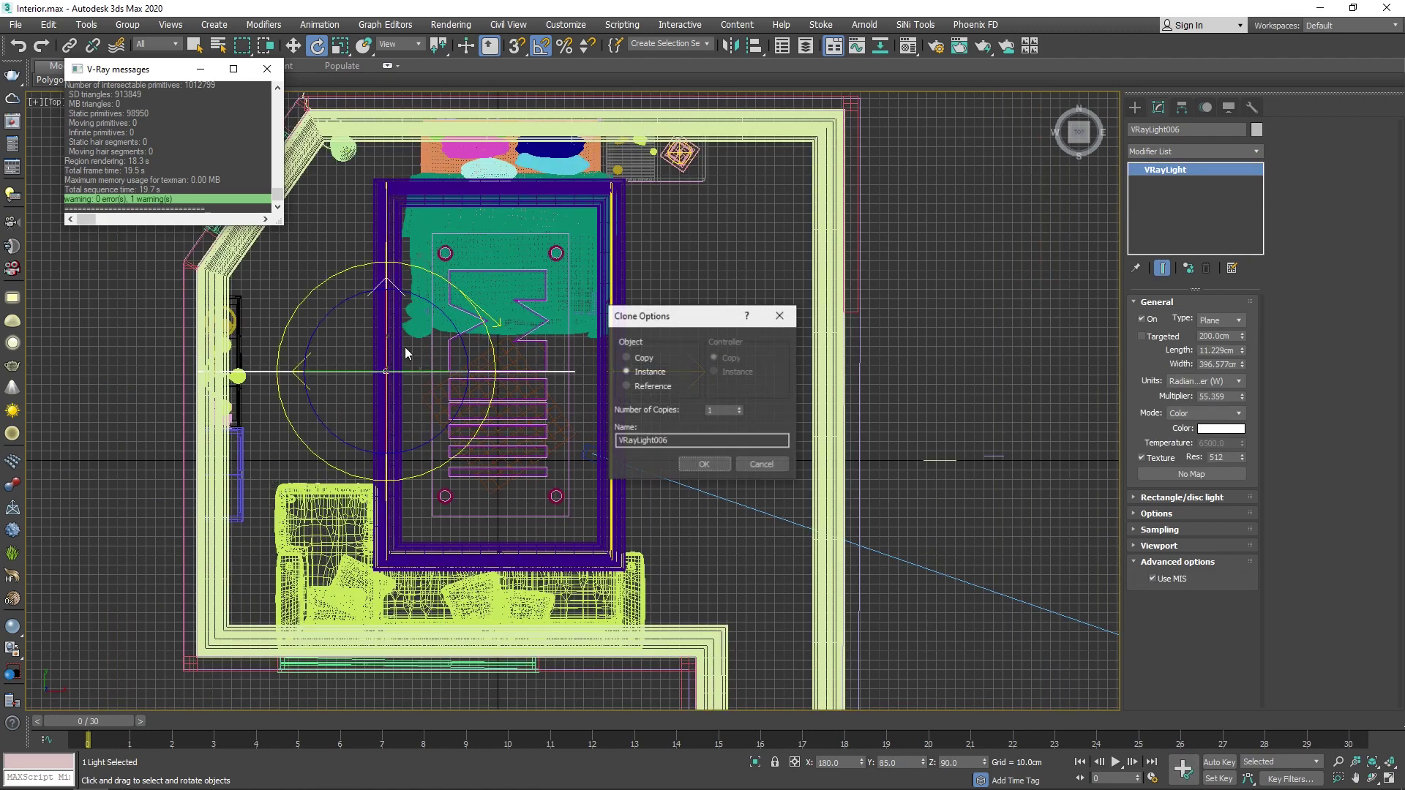
pyautogui.click(704, 464)
pyautogui.scroll(-2, 732, 409)
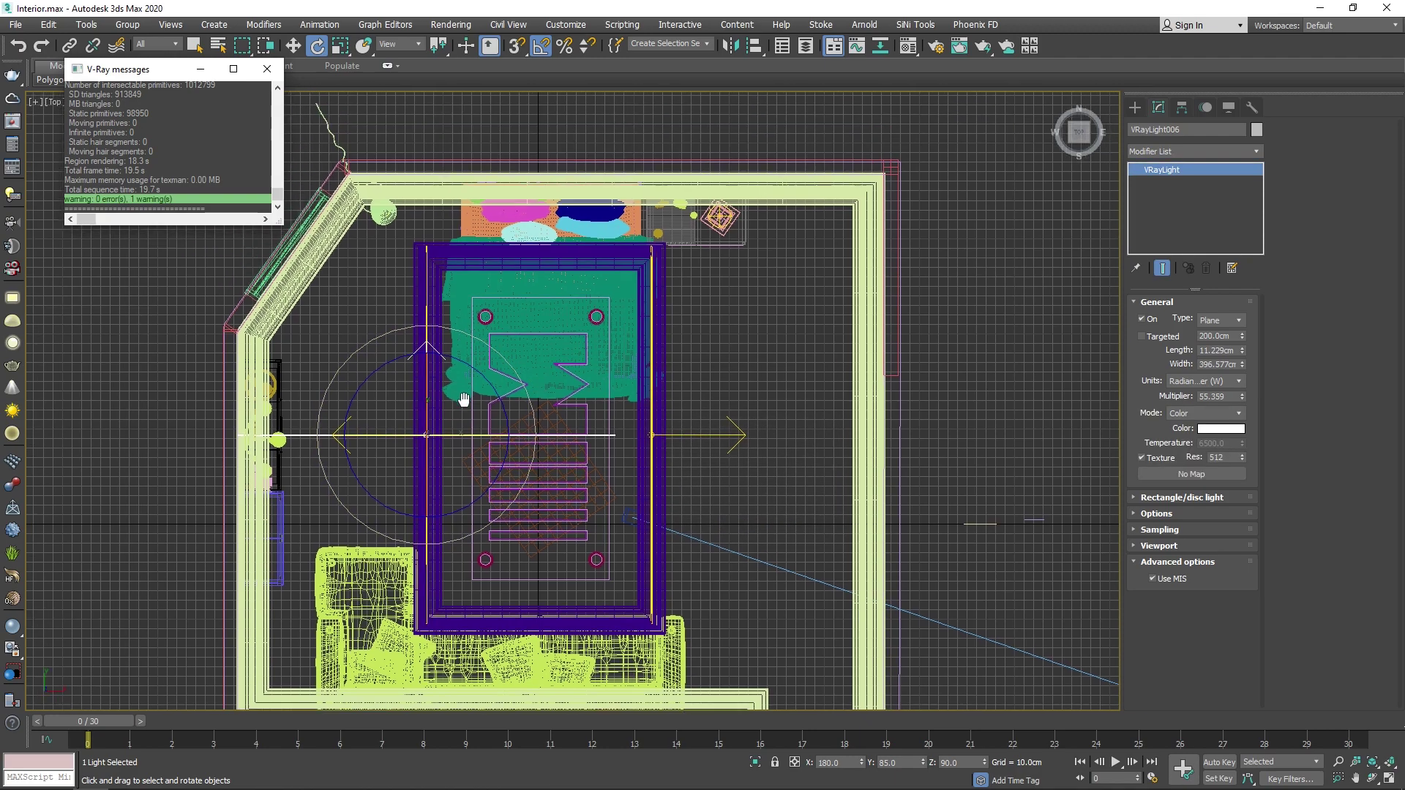
pyautogui.scroll(2, 549, 409)
pyautogui.press('w')
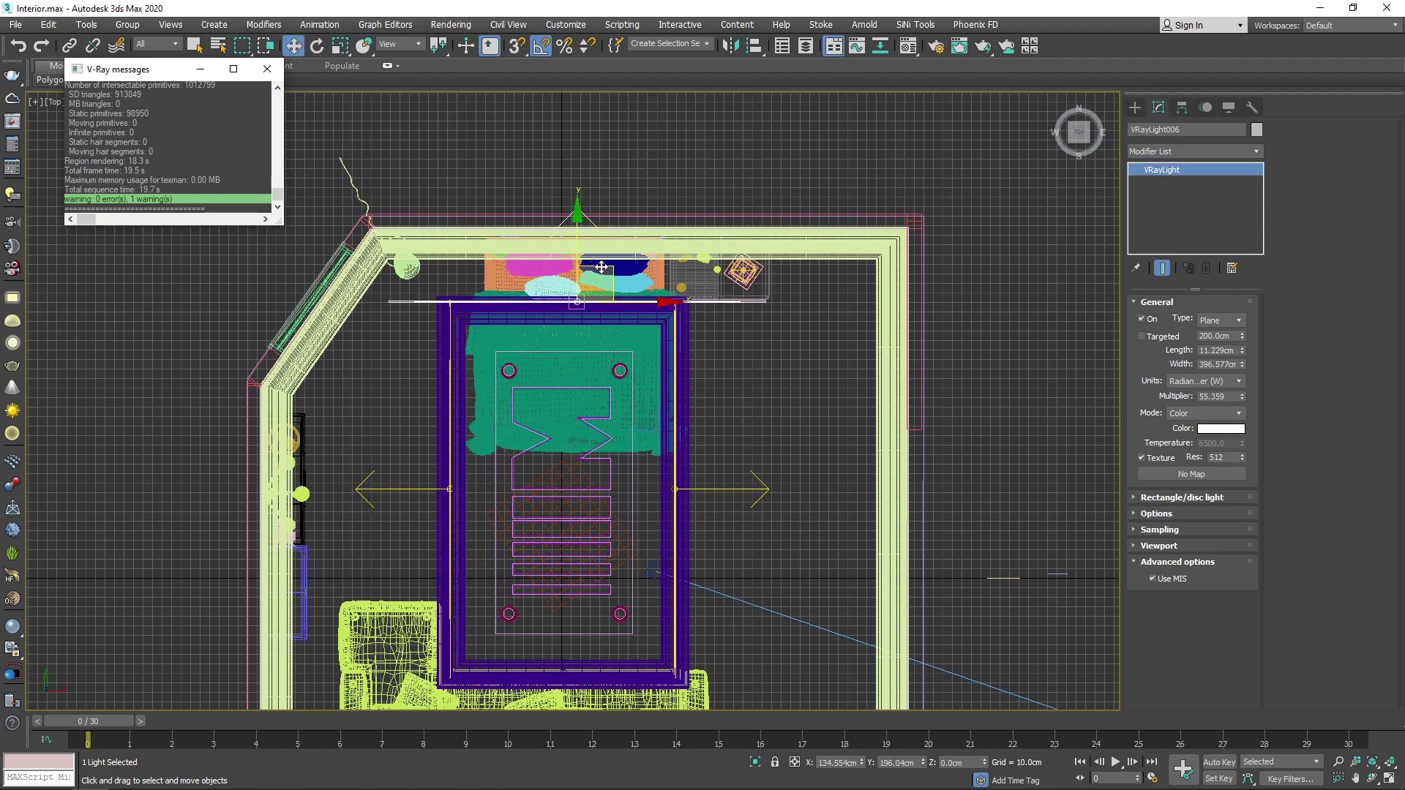
pyautogui.scroll(5, 582, 264)
pyautogui.scroll(-4, 546, 144)
pyautogui.moveTo(1242, 364); pyautogui.dragTo(1246, 366)
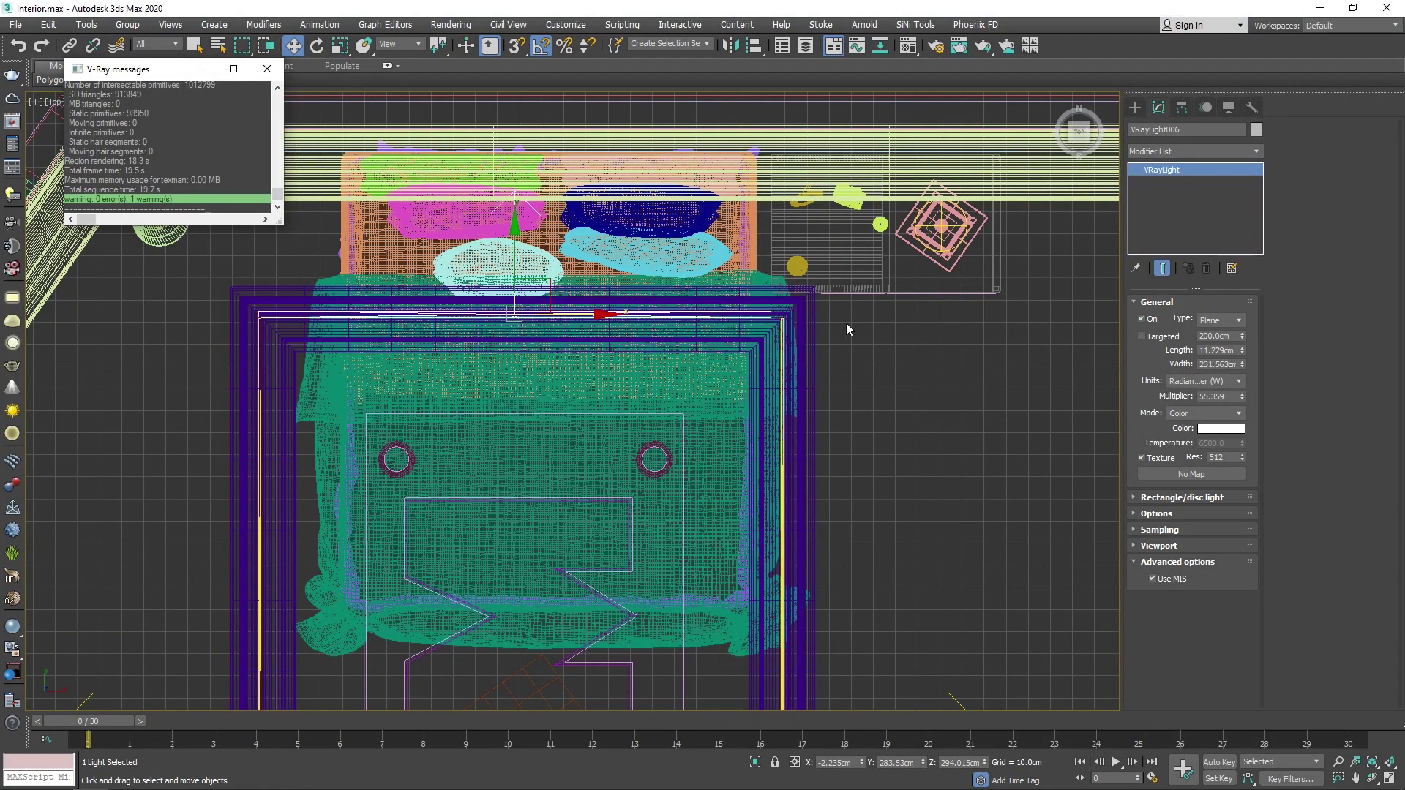
pyautogui.moveTo(573, 316); pyautogui.dragTo(577, 324)
pyautogui.scroll(-3, 580, 322)
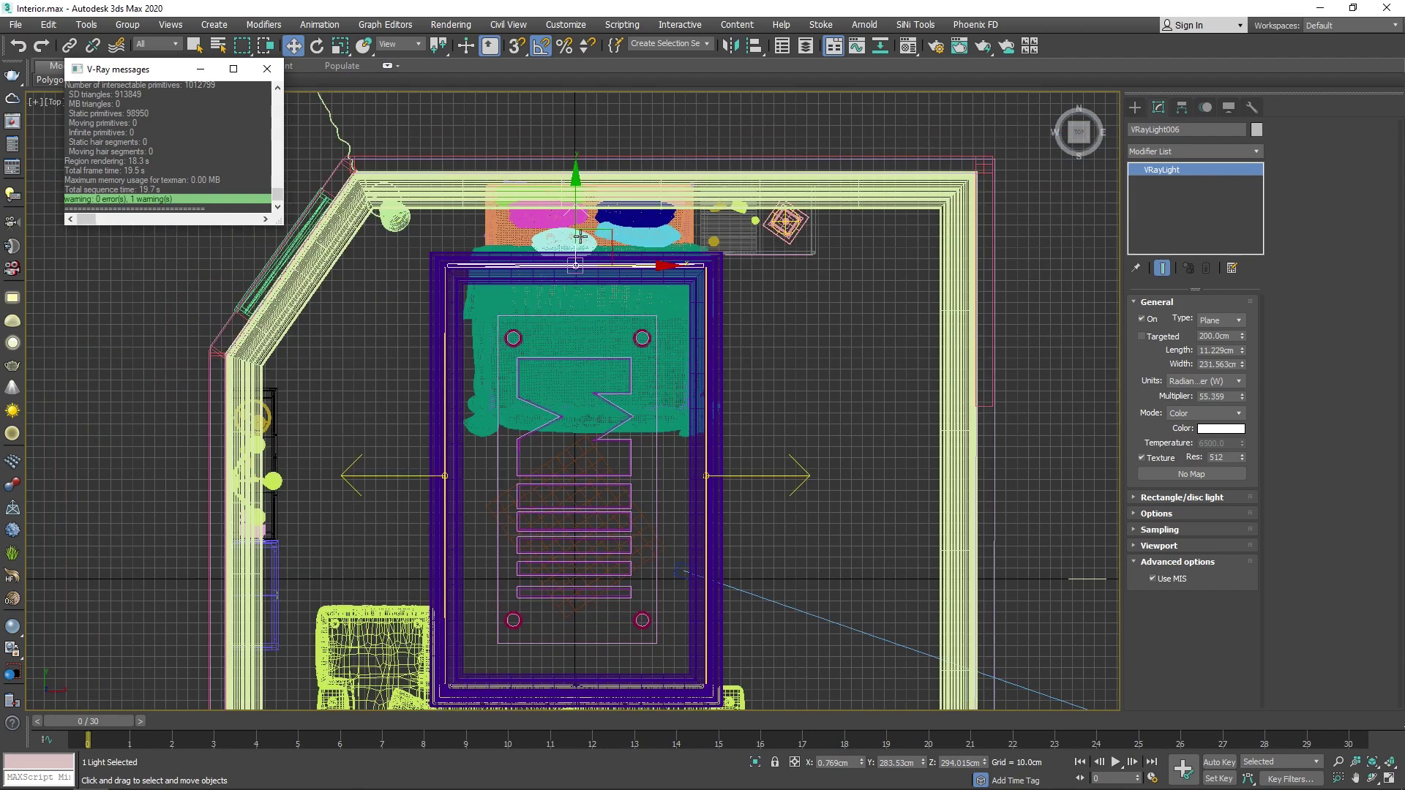
pyautogui.scroll(-2, 571, 366)
# Step: Copy the top-edge light down to the bottom edge and rotate it to face inward
pyautogui.click(562, 390)
pyautogui.keyDown('shift'); pyautogui.moveTo(562, 391); pyautogui.dragTo(563, 505); pyautogui.keyUp('shift')
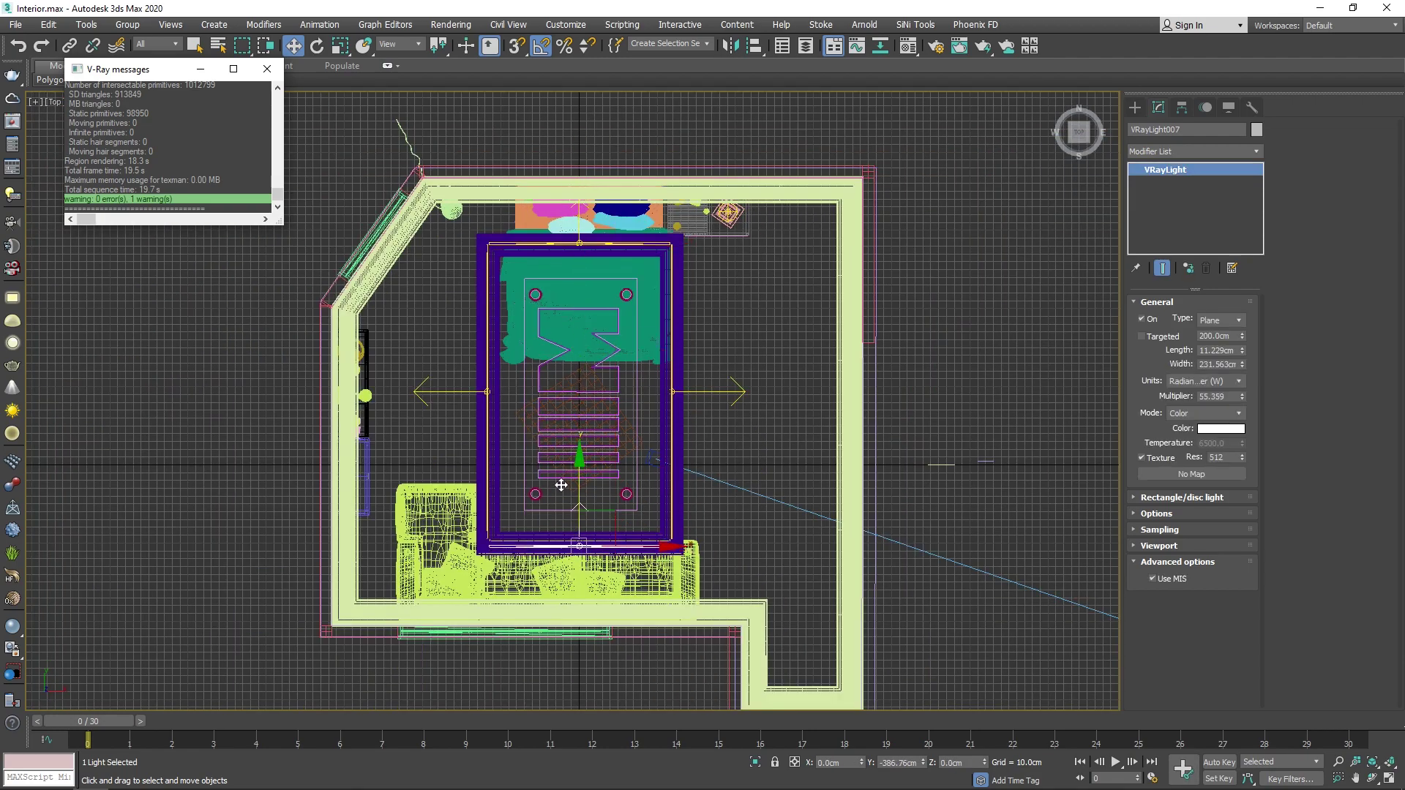
pyautogui.click(698, 464)
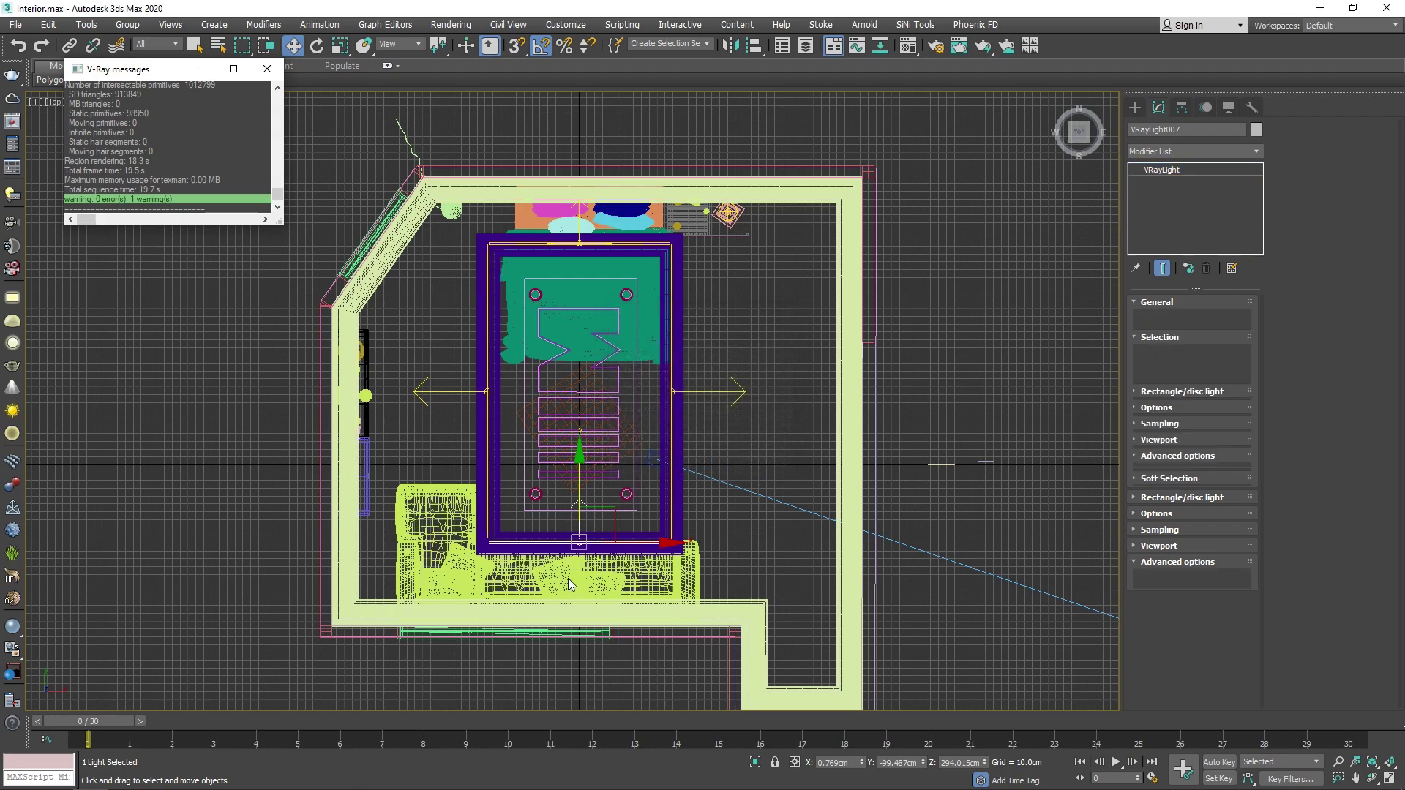
pyautogui.click(579, 242)
pyautogui.keyDown('shift'); pyautogui.moveTo(581, 175); pyautogui.dragTo(578, 477); pyautogui.keyUp('shift')
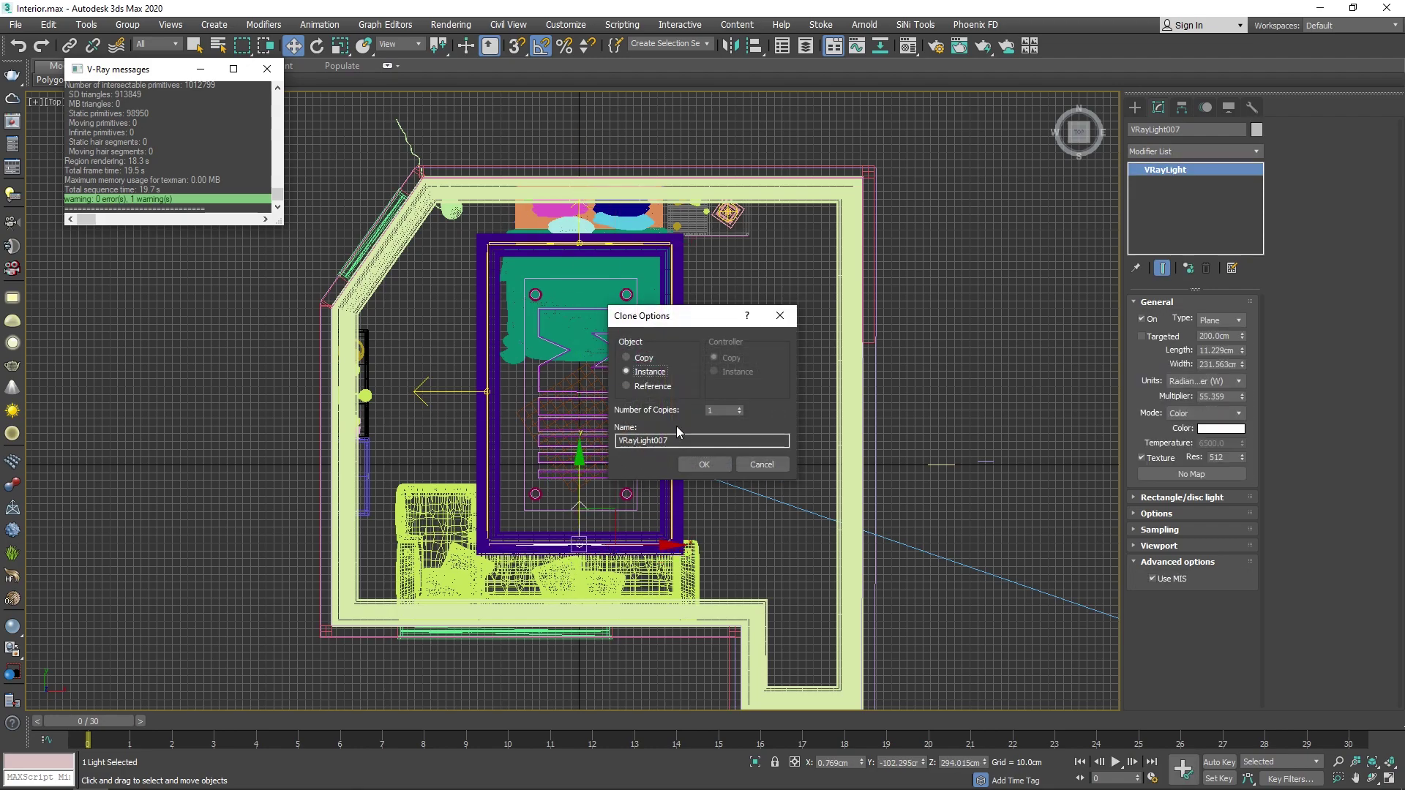
pyautogui.click(698, 464)
pyautogui.scroll(3, 578, 556)
pyautogui.scroll(3, 579, 556)
pyautogui.press('e')
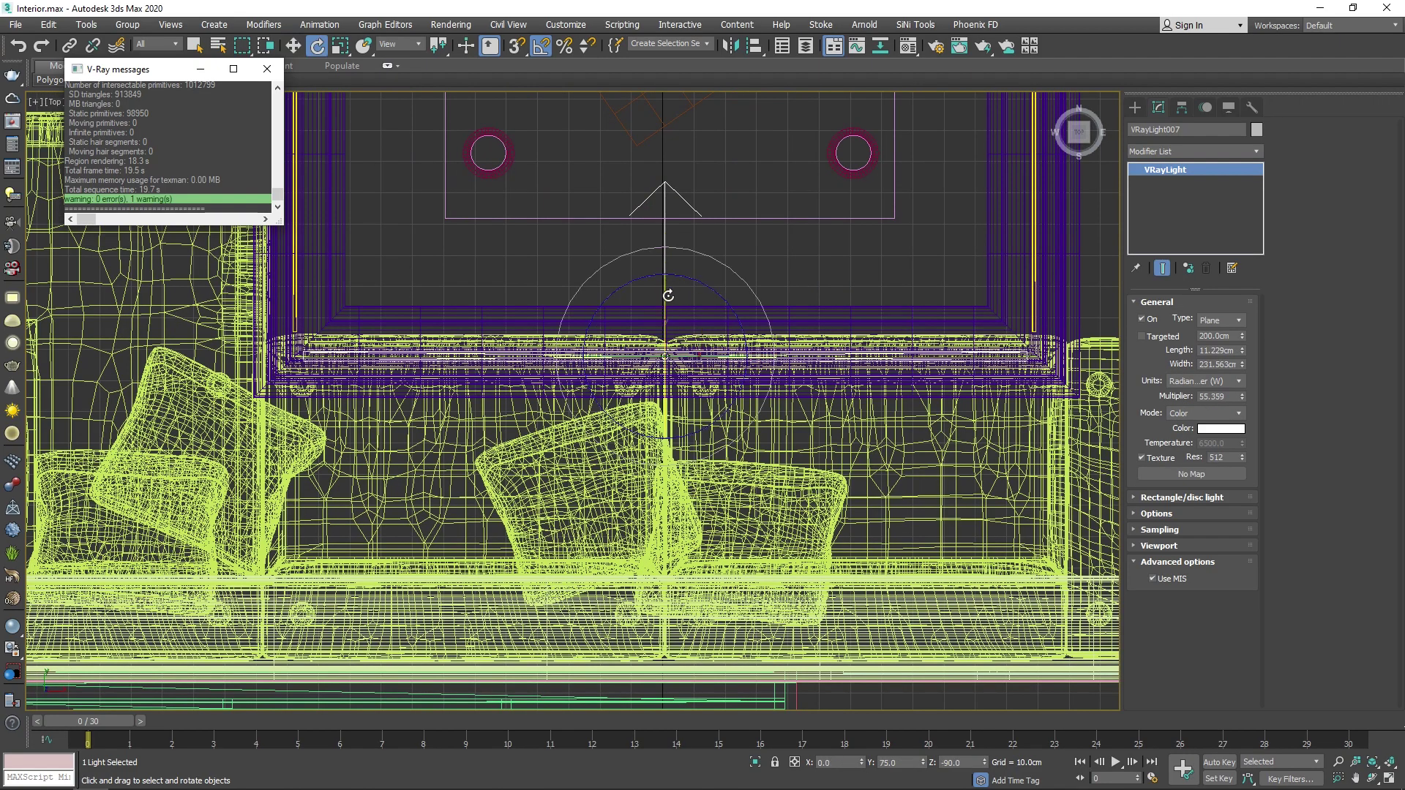
pyautogui.moveTo(666, 294); pyautogui.dragTo(674, 427)
pyautogui.press('w')
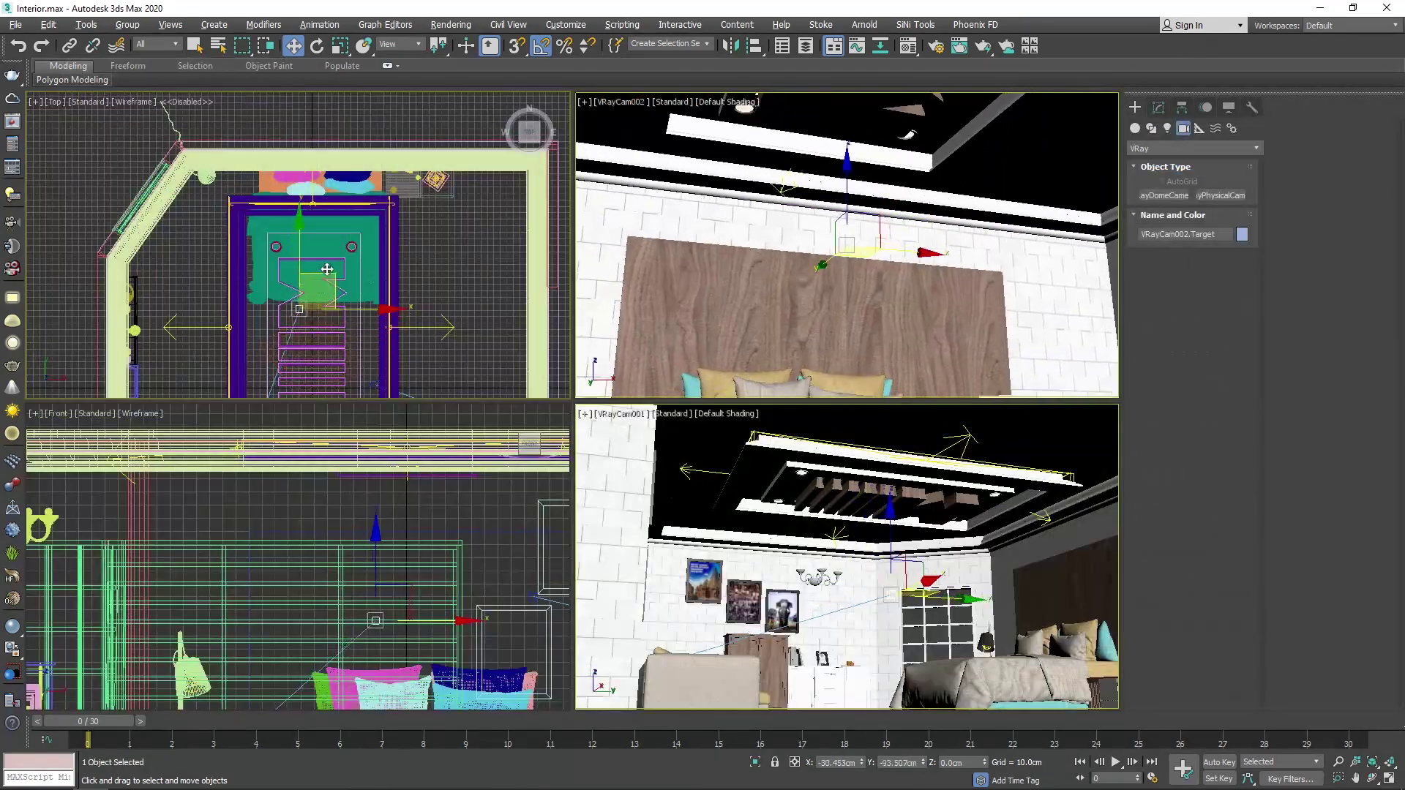
# Step: Shift the VRayCam002 target in the Top view and tilt its shot up toward the ceiling
pyautogui.moveTo(328, 270); pyautogui.dragTo(325, 275)
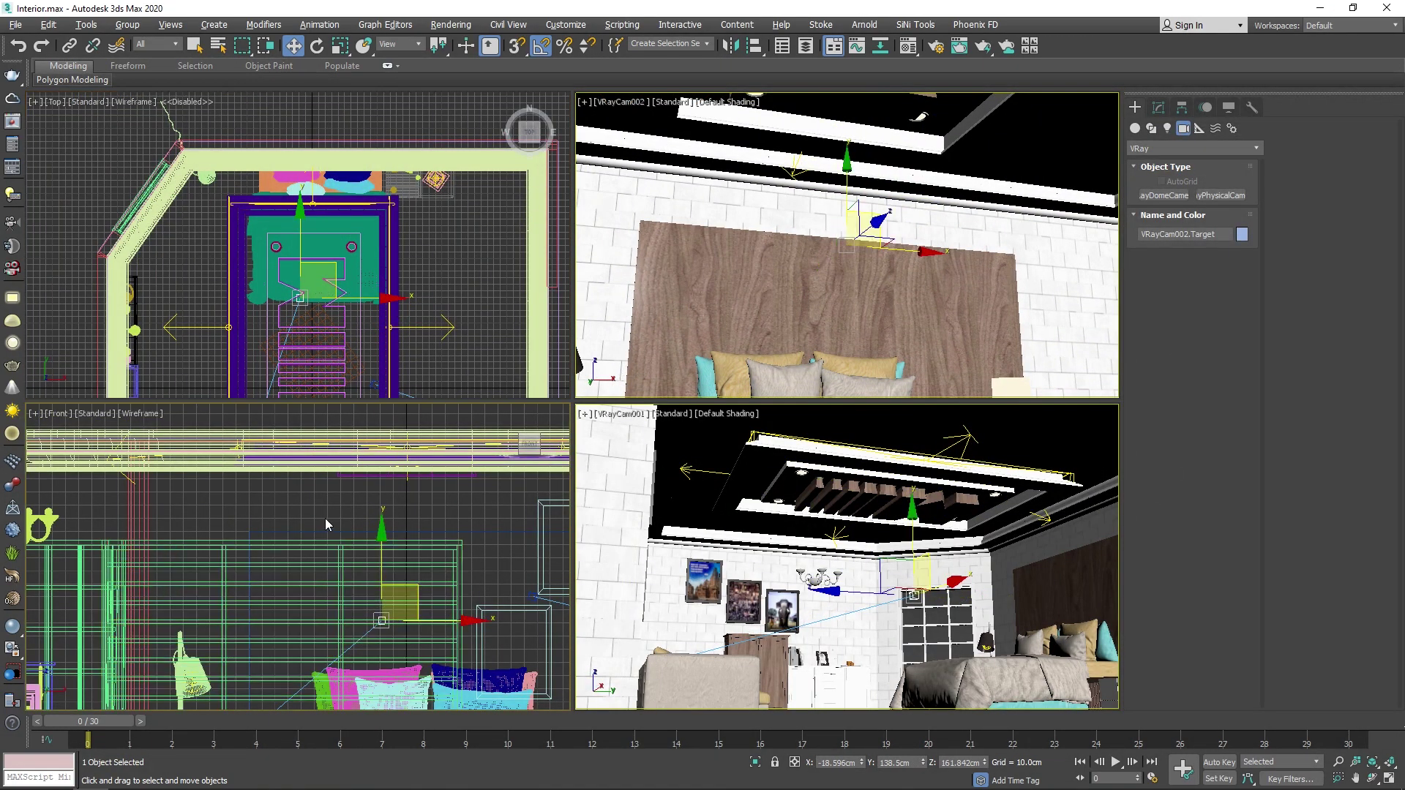
pyautogui.scroll(-5, 329, 520)
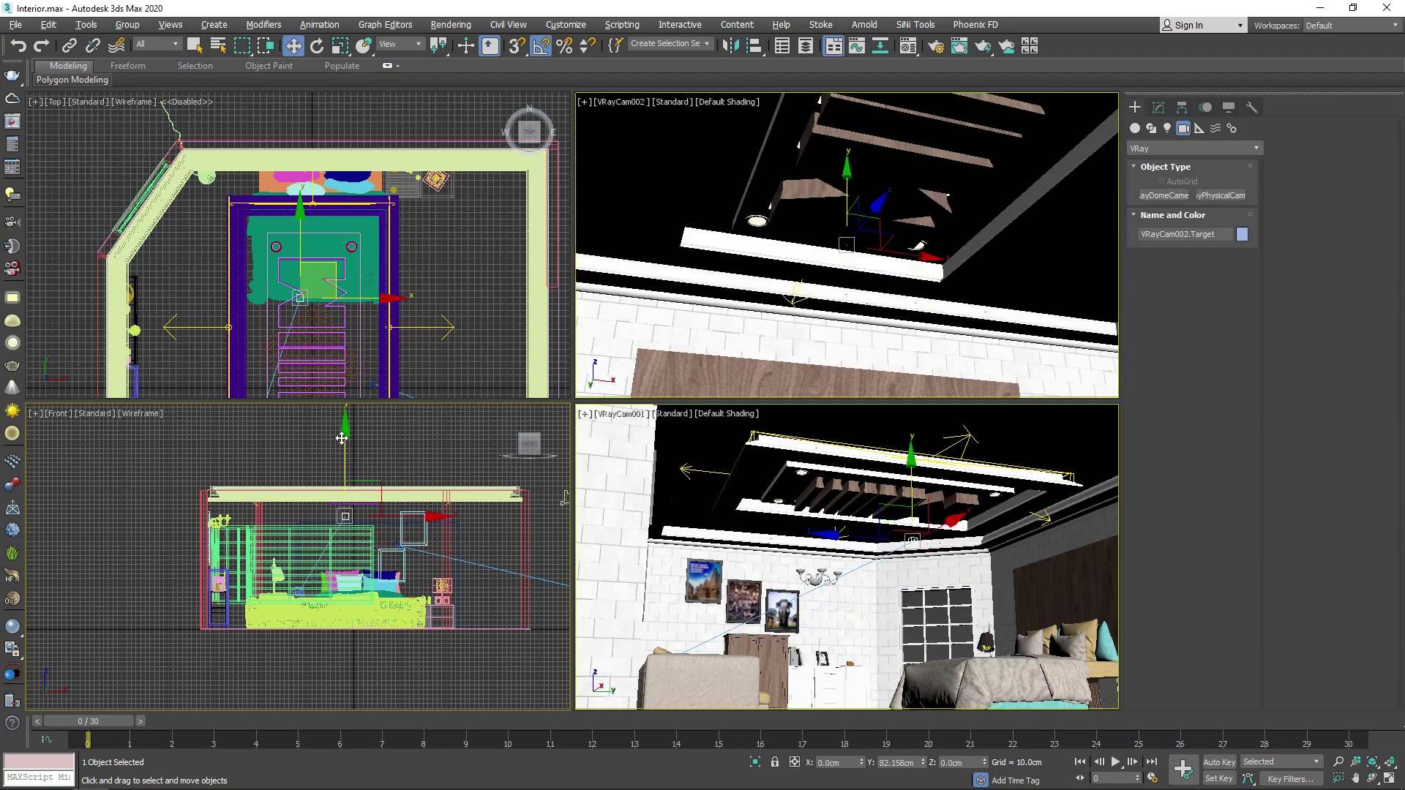
pyautogui.keyDown('alt'); pyautogui.moveTo(842, 241); pyautogui.dragTo(856, 315, button='middle'); pyautogui.keyUp('alt')
# Step: Orbit VRayCam002 to look straight up at the wooden ceiling centre and render that view
pyautogui.press('z')
pyautogui.moveTo(856, 314); pyautogui.dragTo(859, 303)
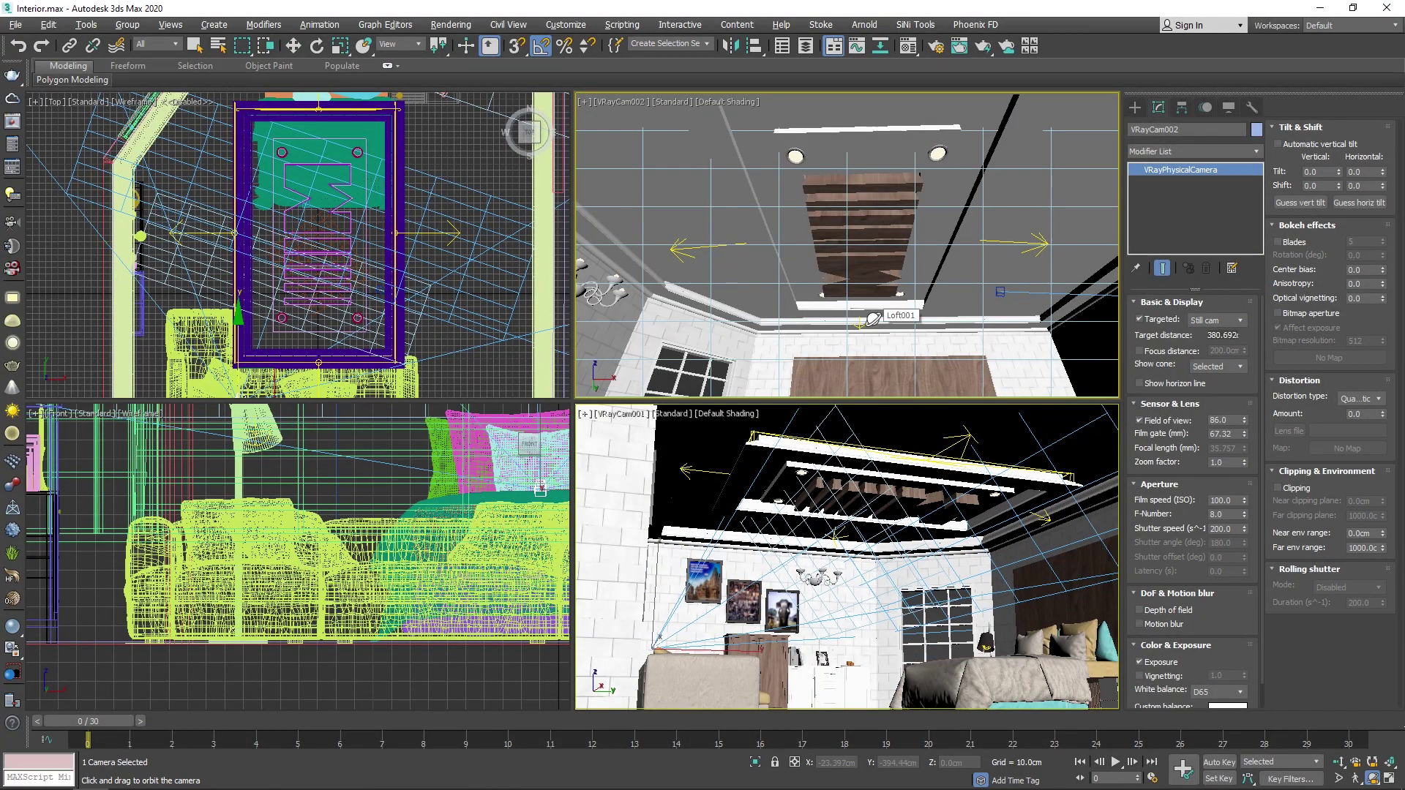
pyautogui.hotkey('shift', 'q')
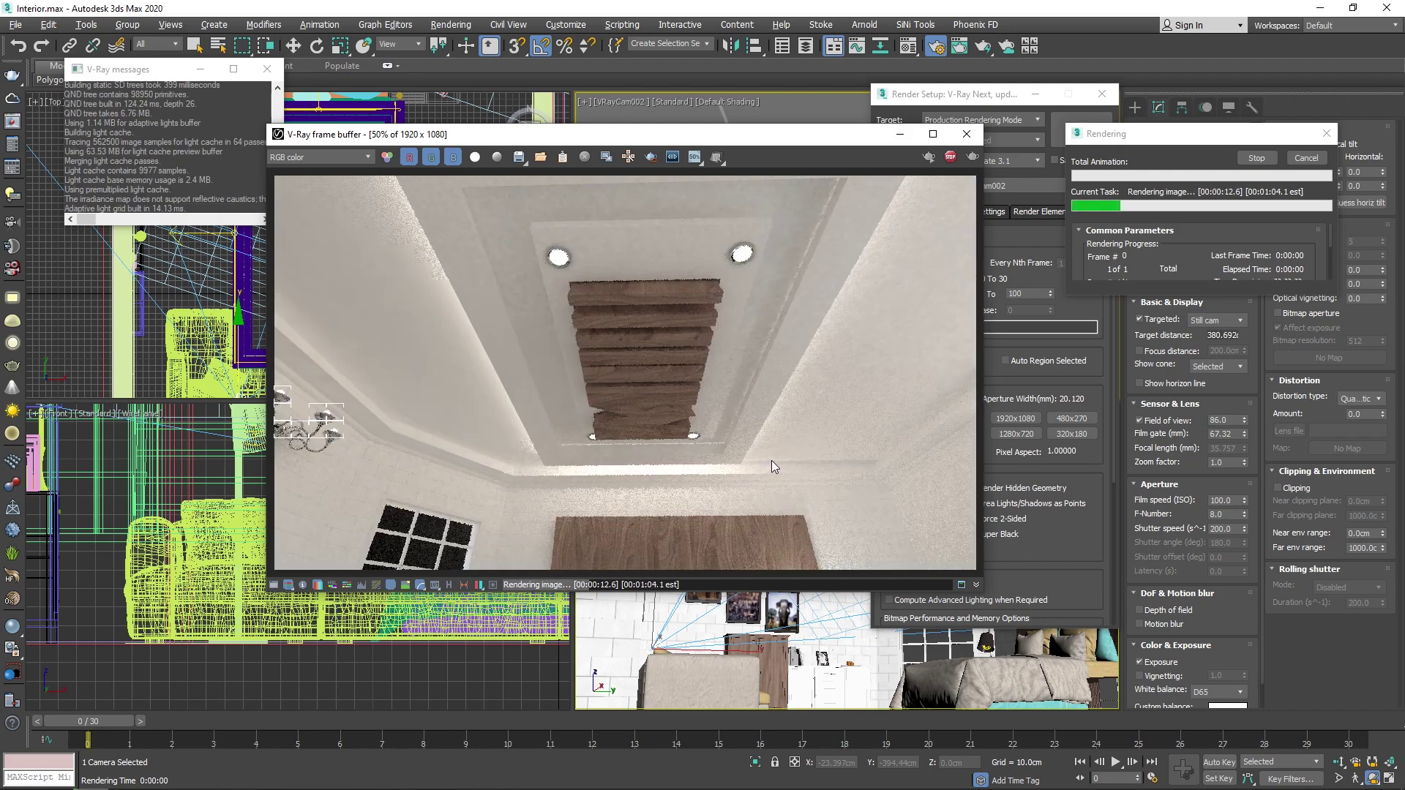
# Step: Set the VRayLight005 cove light colour to full-saturation cyan
pyautogui.click(967, 134)
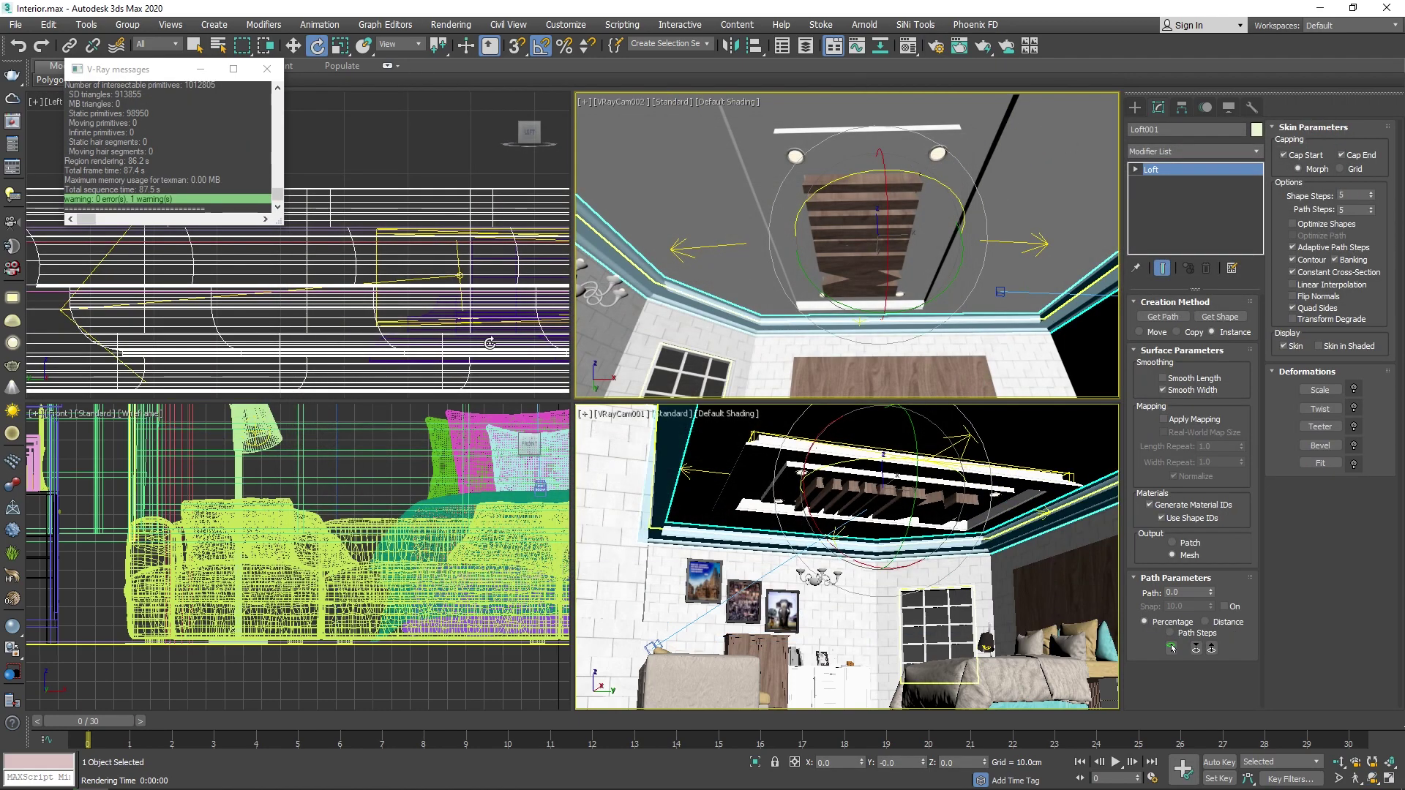
pyautogui.click(675, 260)
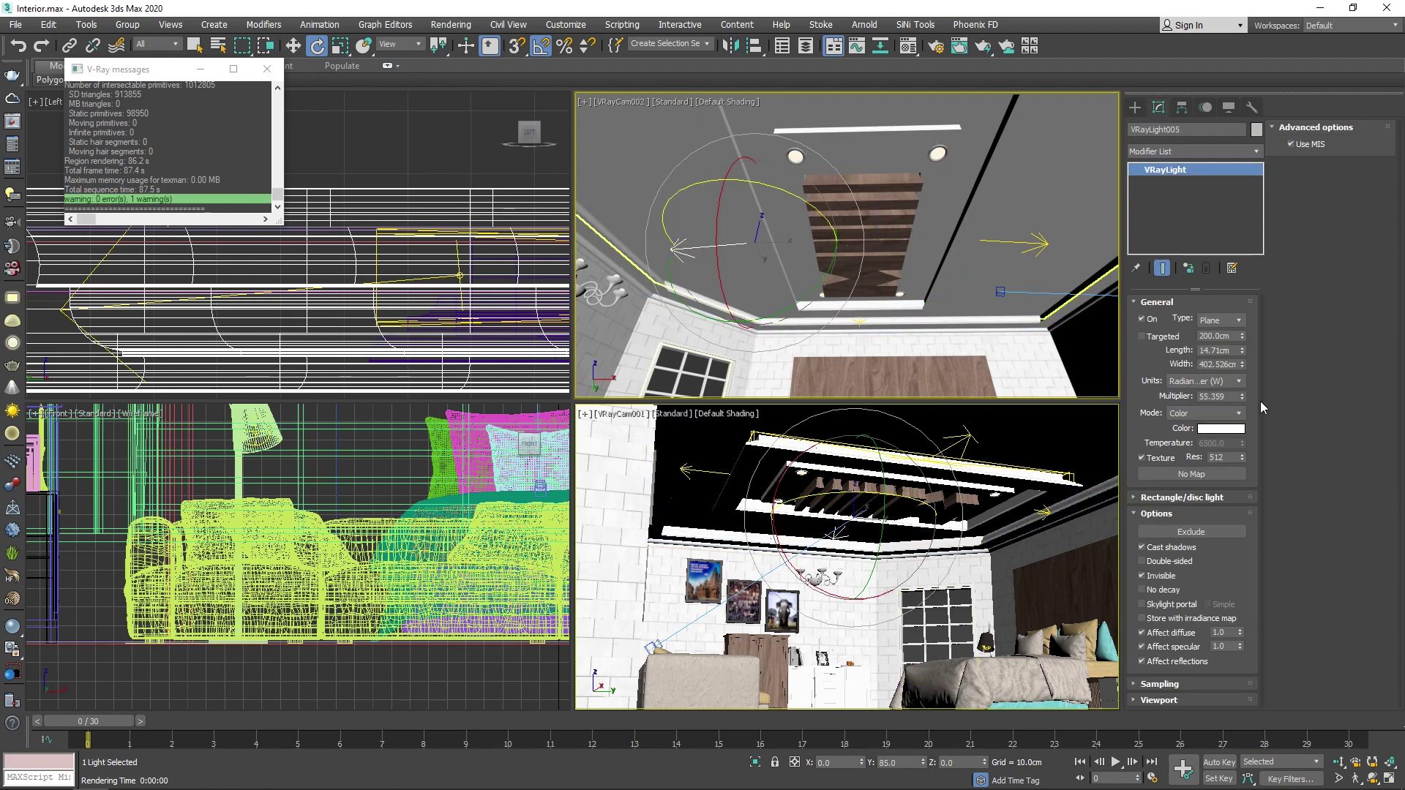
pyautogui.click(1220, 429)
pyautogui.moveTo(383, 128); pyautogui.dragTo(352, 96)
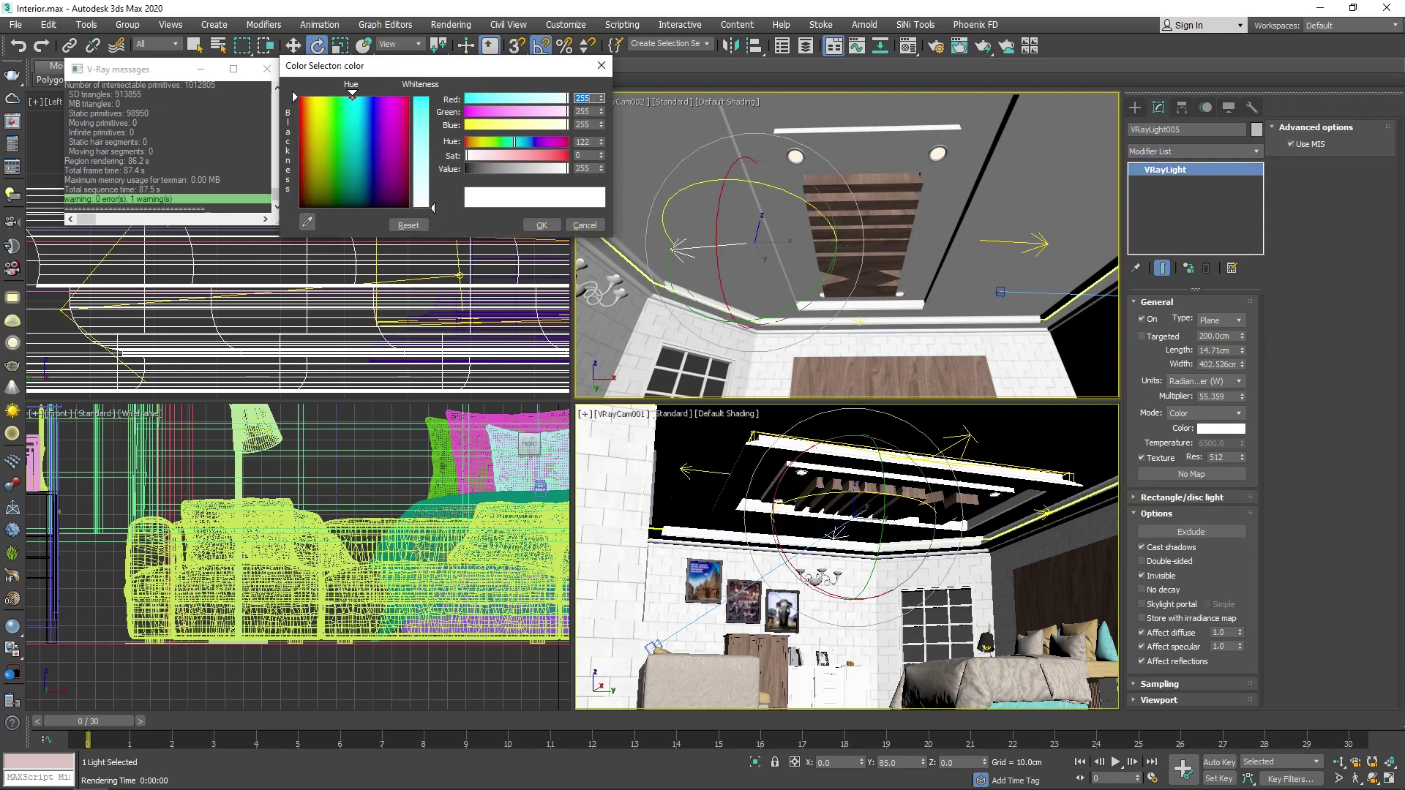
pyautogui.moveTo(431, 208); pyautogui.dragTo(432, 102)
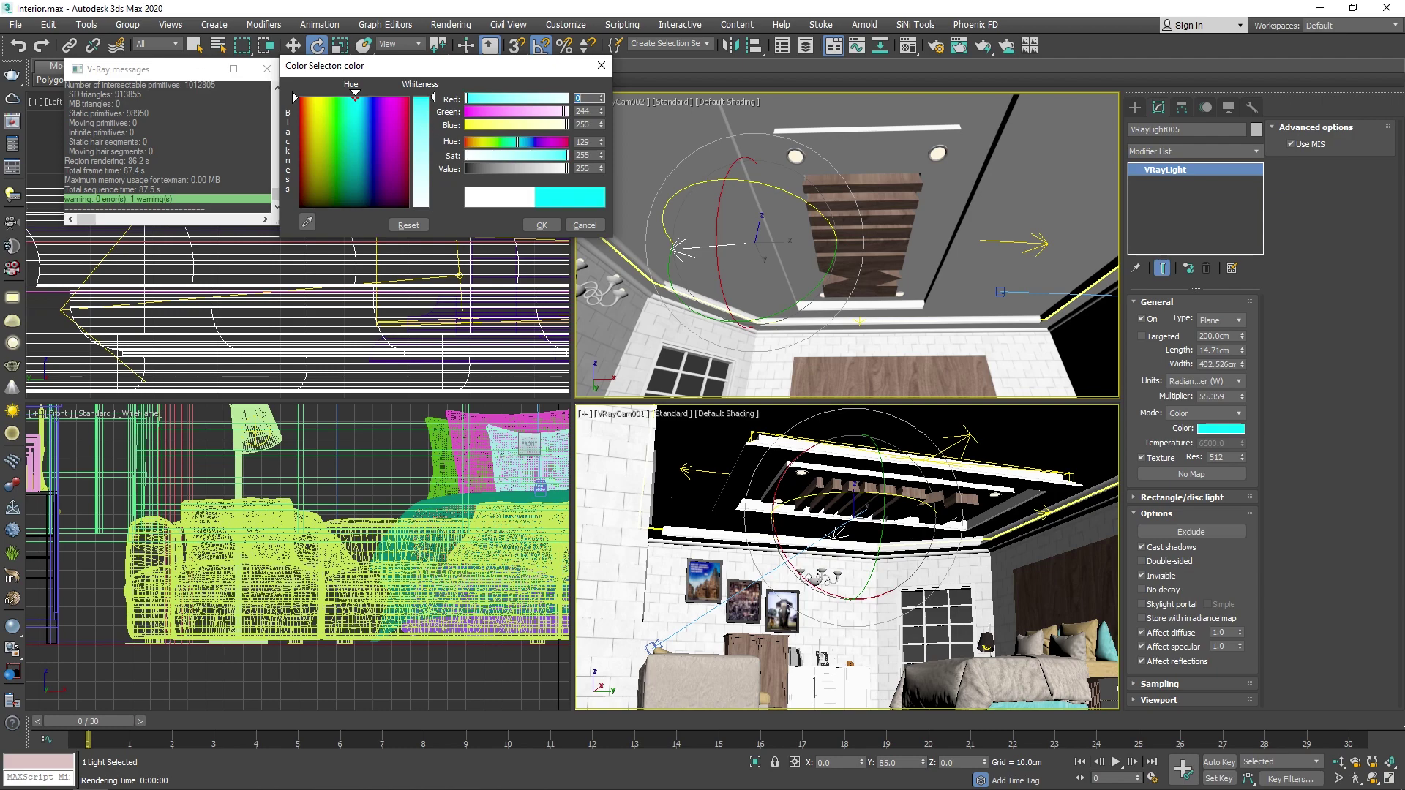
pyautogui.click(542, 225)
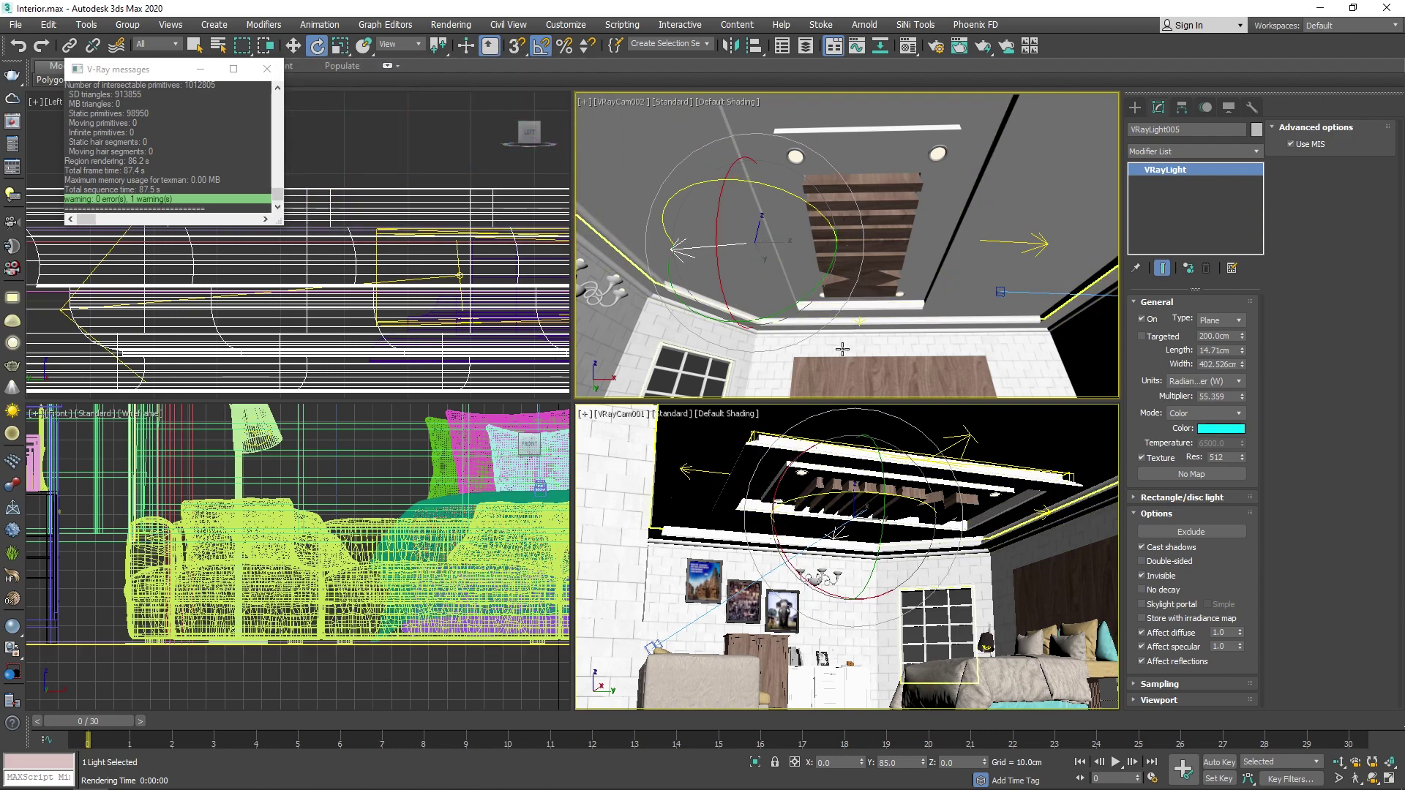
# Step: Run a quick test render to preview the cyan glow, then cancel and close it
pyautogui.hotkey('shift', 'q')
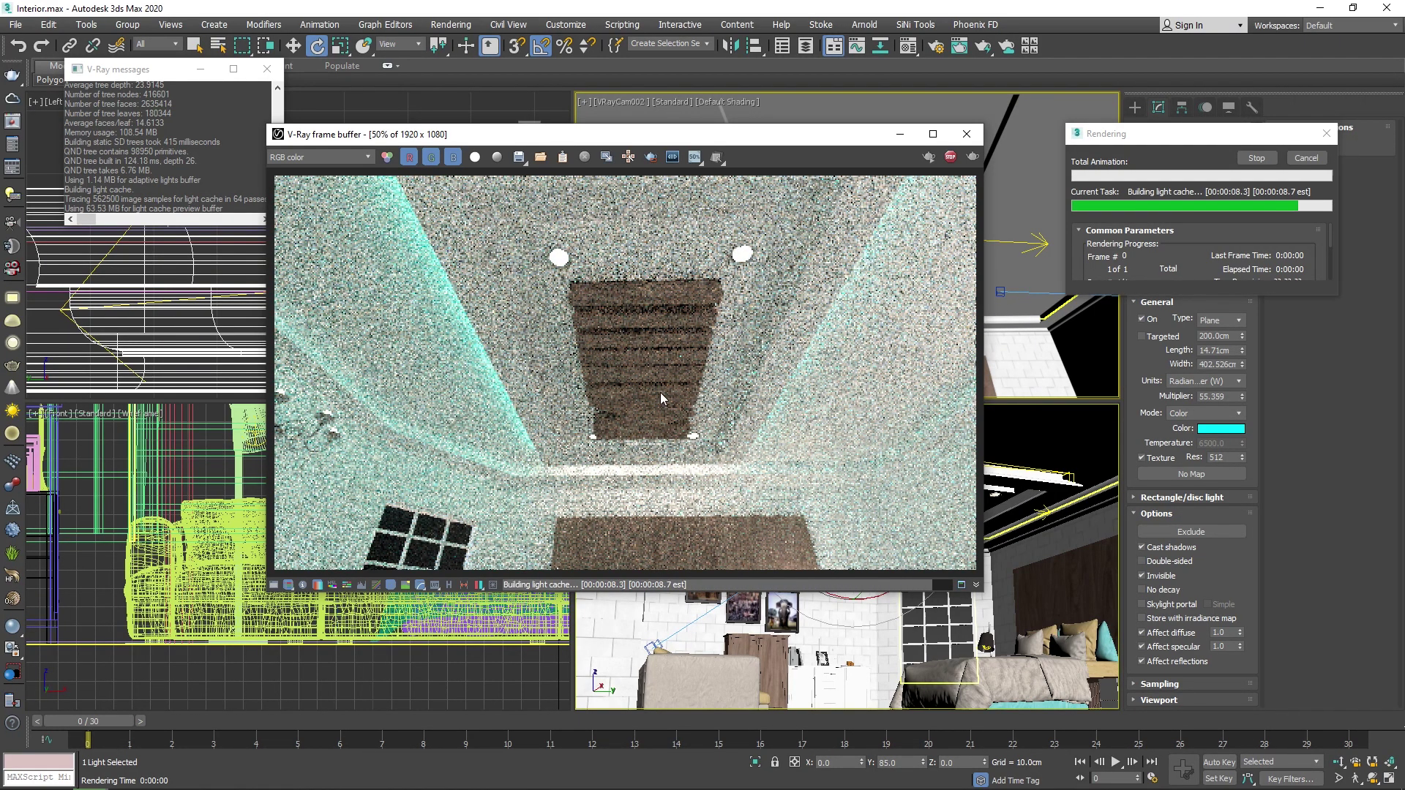
pyautogui.click(1303, 157)
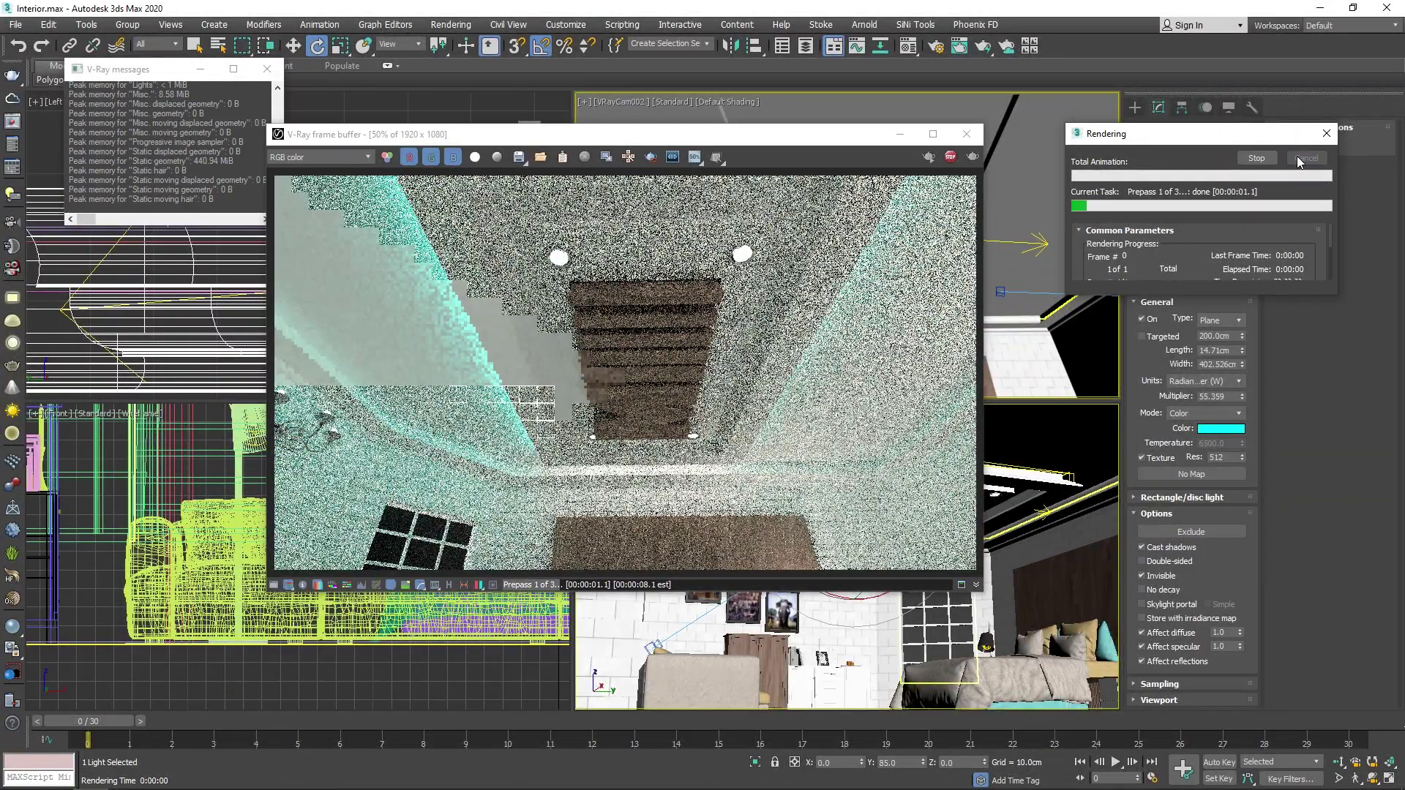
pyautogui.click(966, 134)
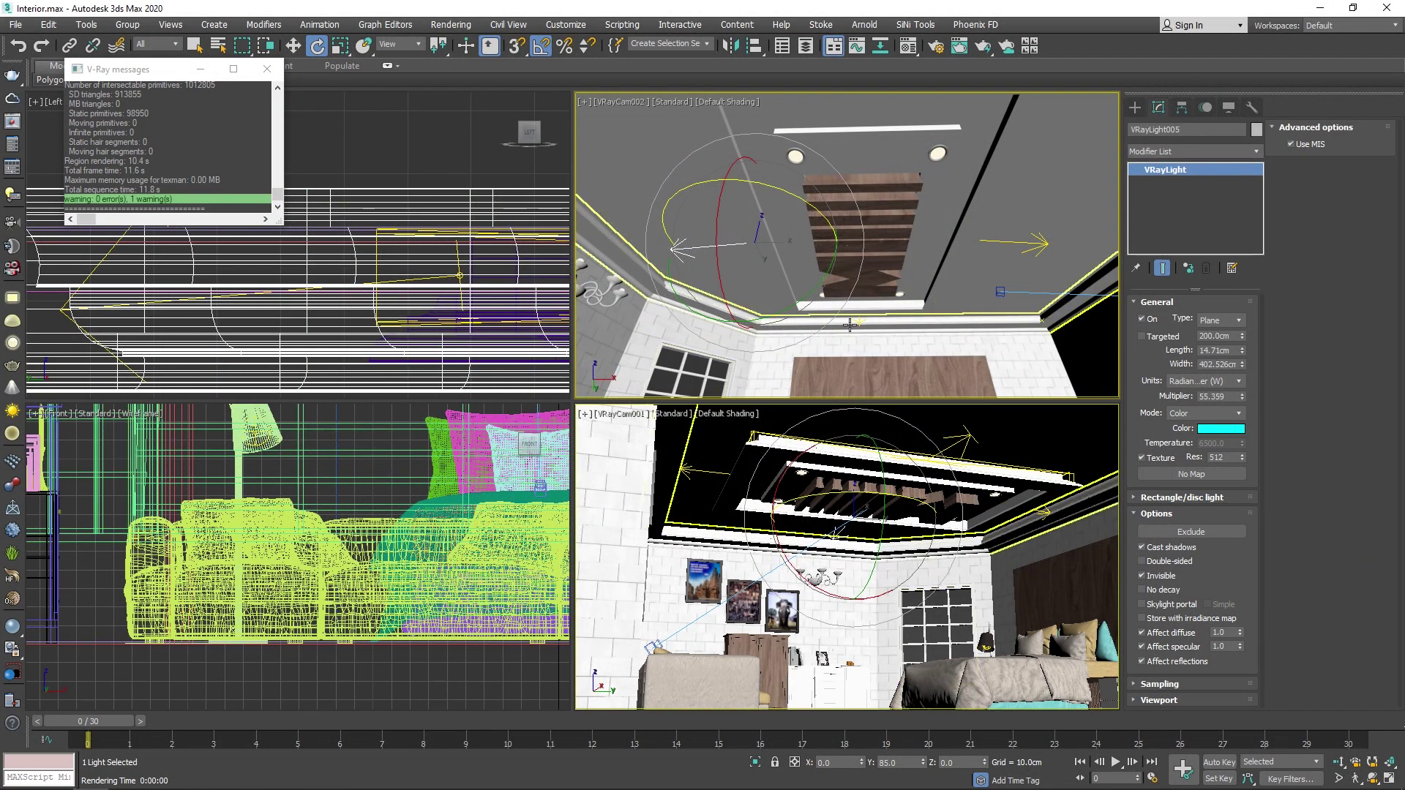
# Step: Change the VRayLight006 colour to yellow by lowering Blue to about 75
pyautogui.click(860, 322)
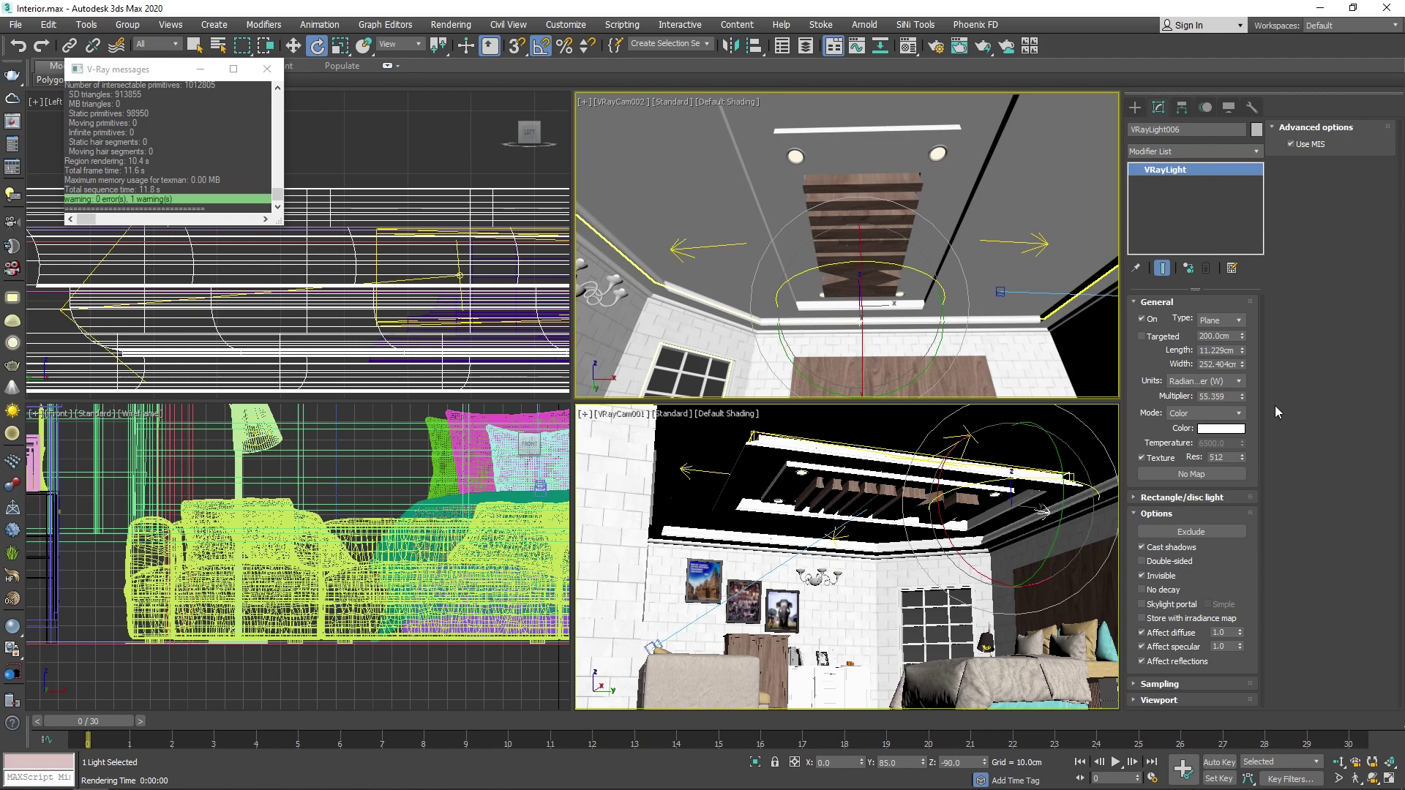
pyautogui.click(1221, 428)
pyautogui.moveTo(502, 125)
pyautogui.mouseDown()
pyautogui.moveTo(464, 126)
pyautogui.moveTo(477, 126)
pyautogui.mouseUp()
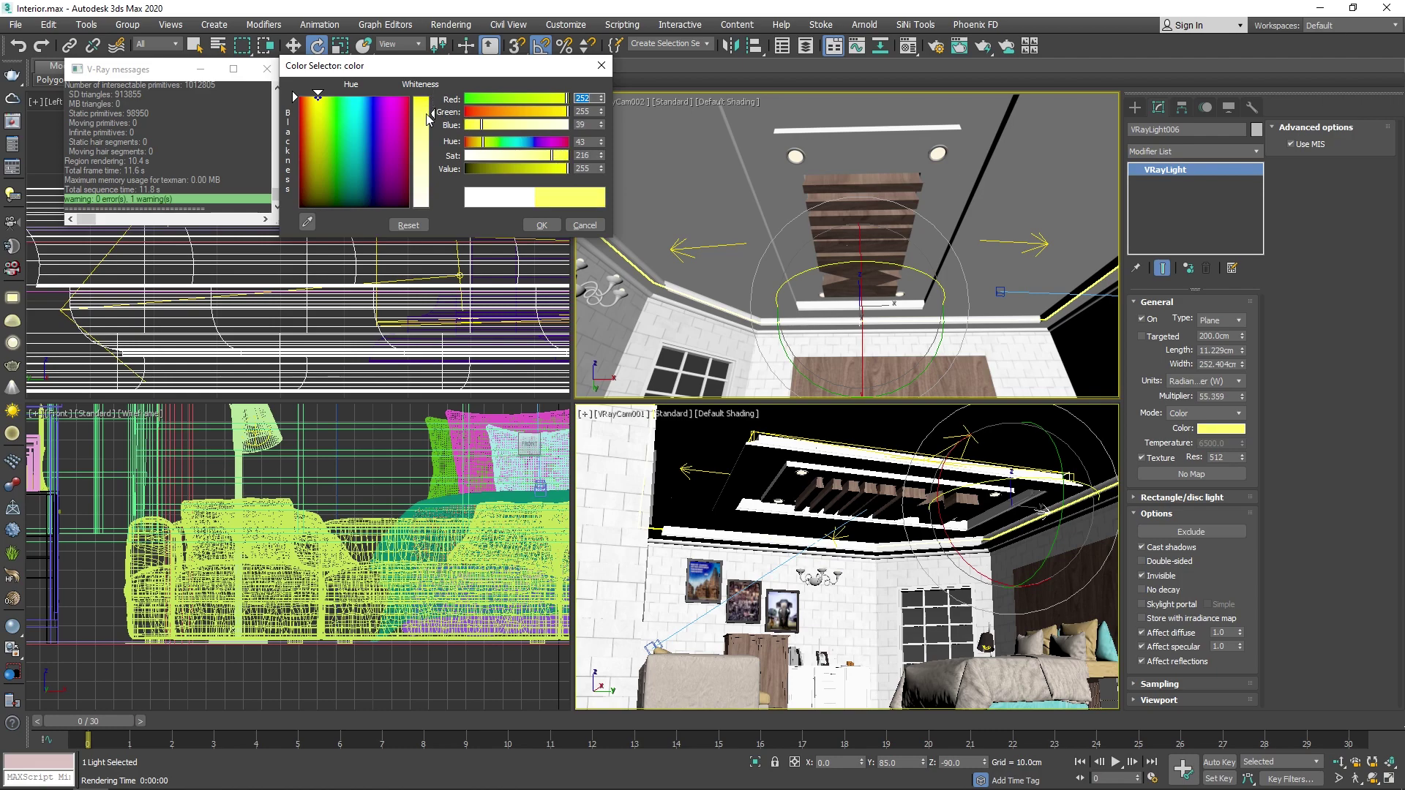
pyautogui.click(542, 225)
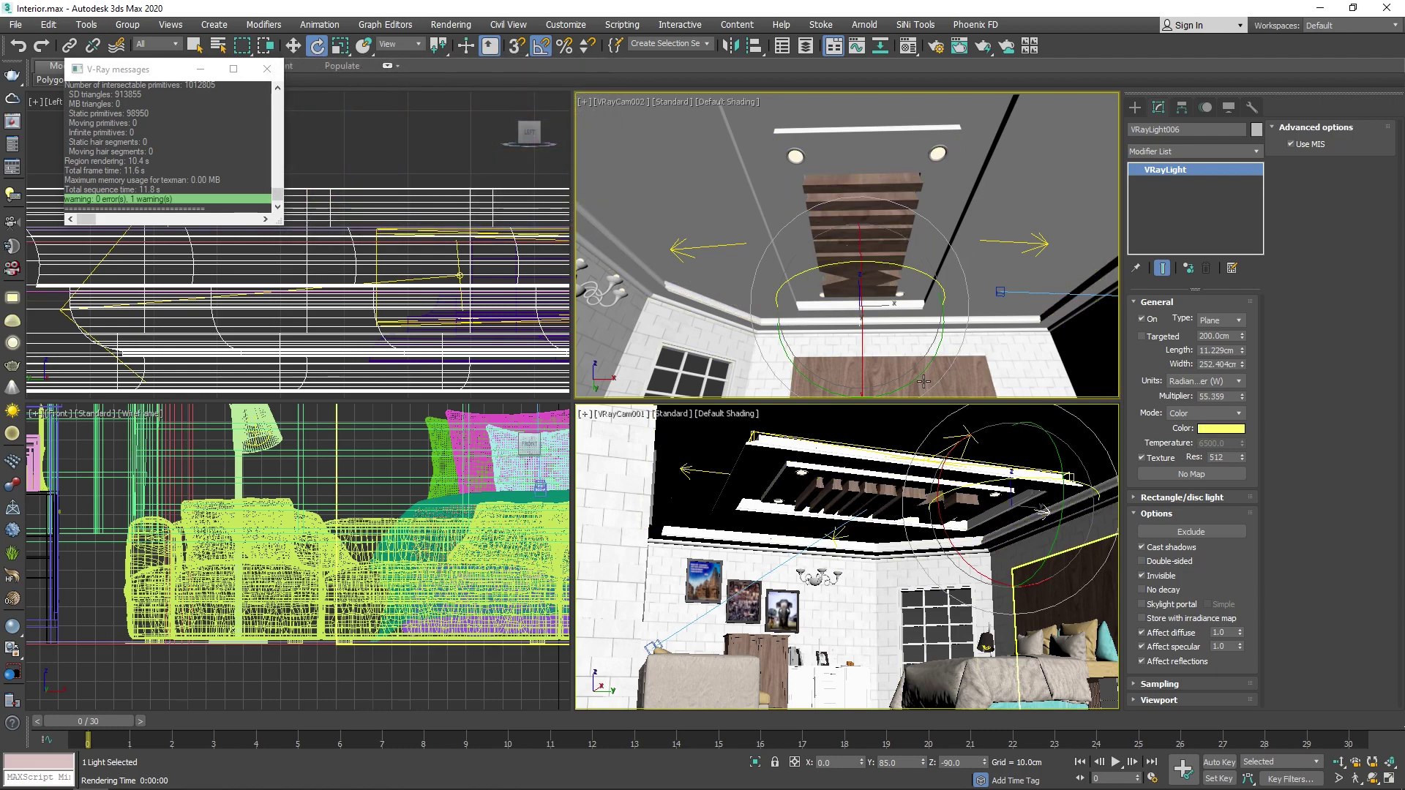
# Step: Test-render the yellow cove glow, close the render windows, and return to perspective view
pyautogui.hotkey('shift', 'q')
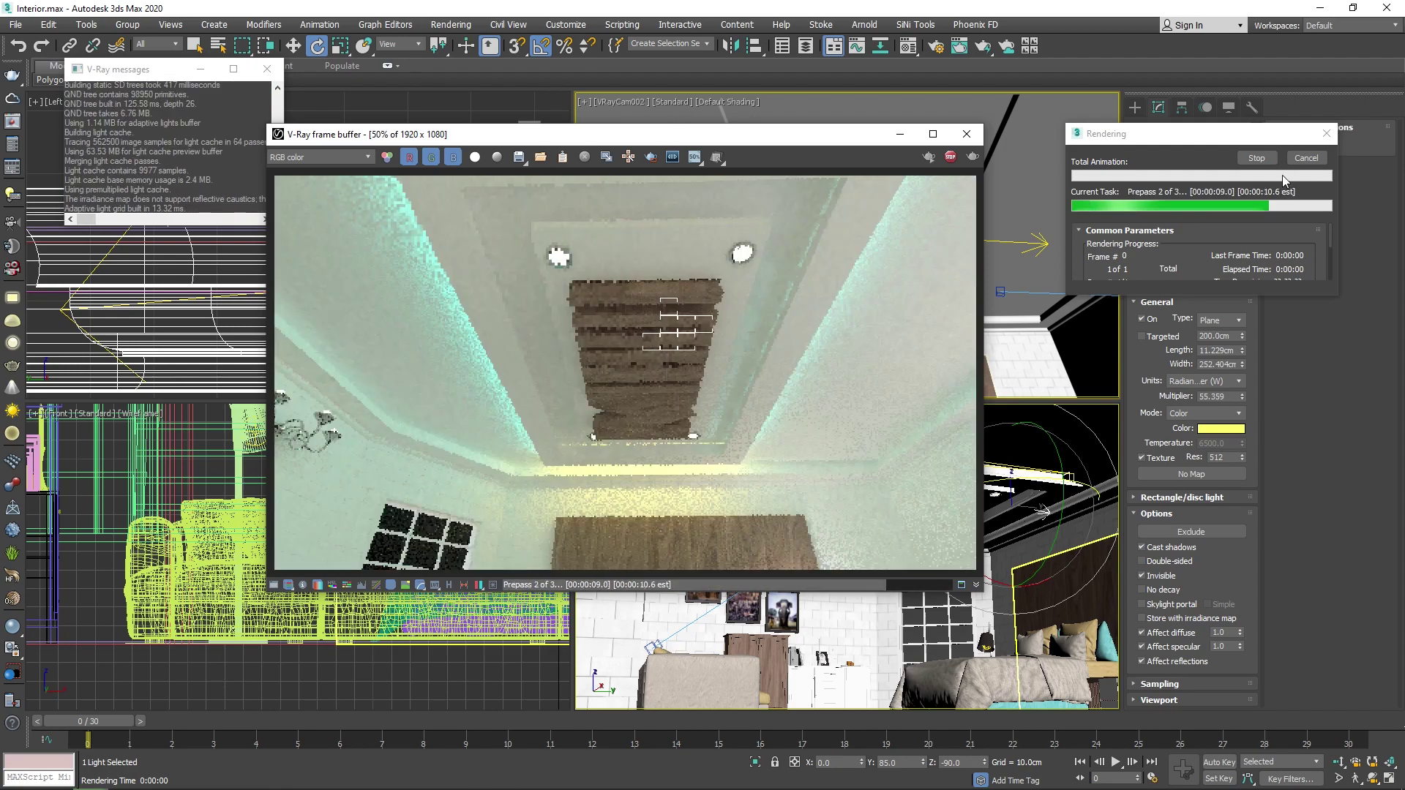
pyautogui.click(1306, 158)
pyautogui.click(966, 134)
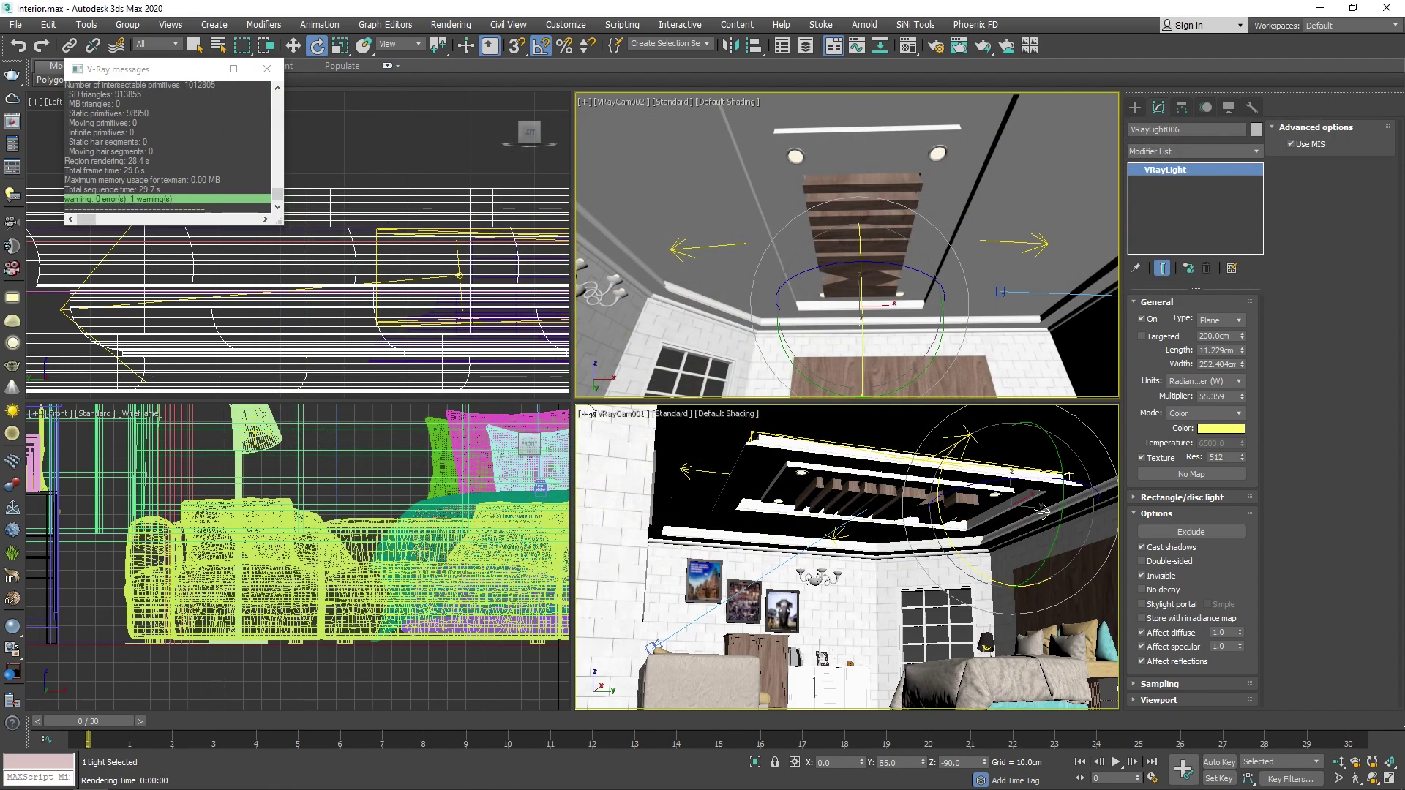
pyautogui.press('p')
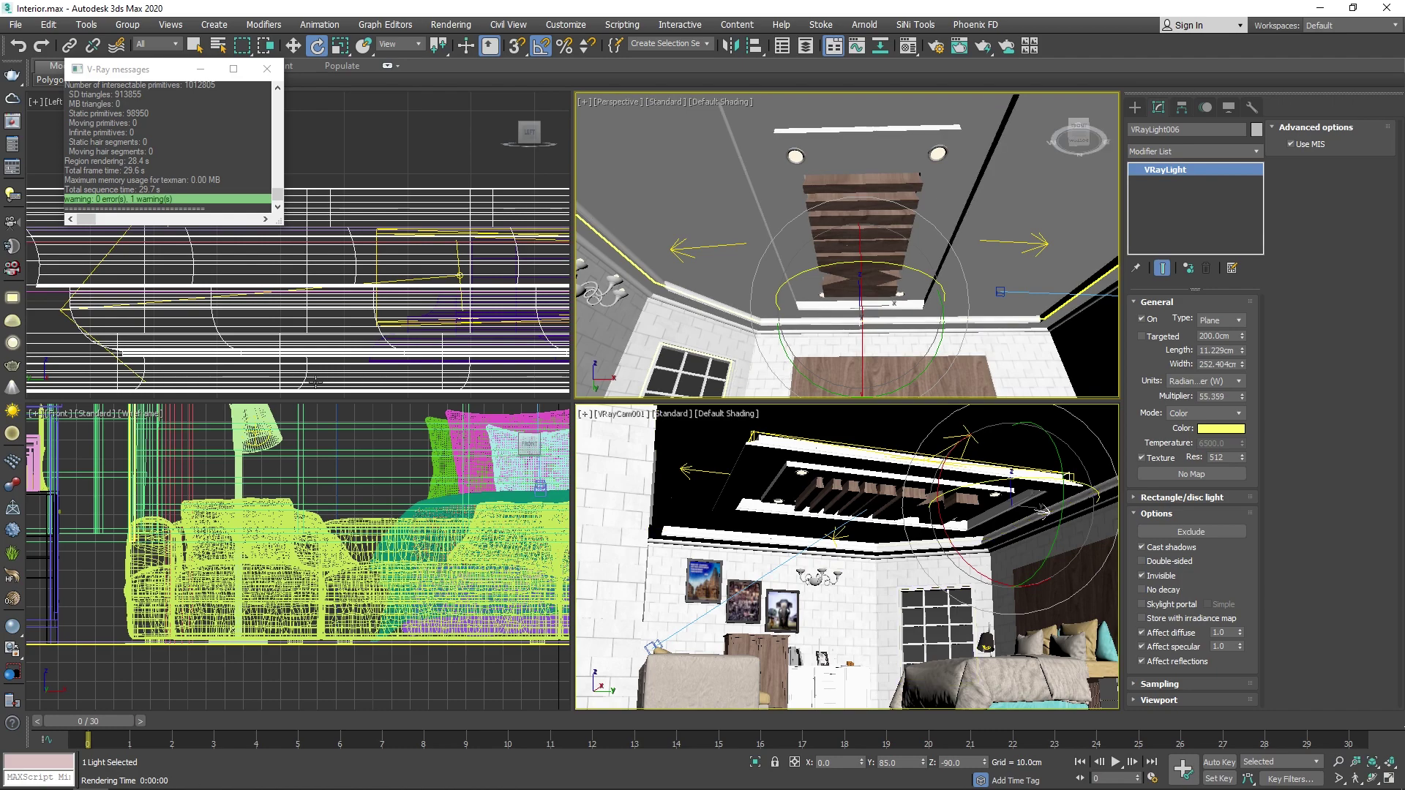
pyautogui.click(269, 81)
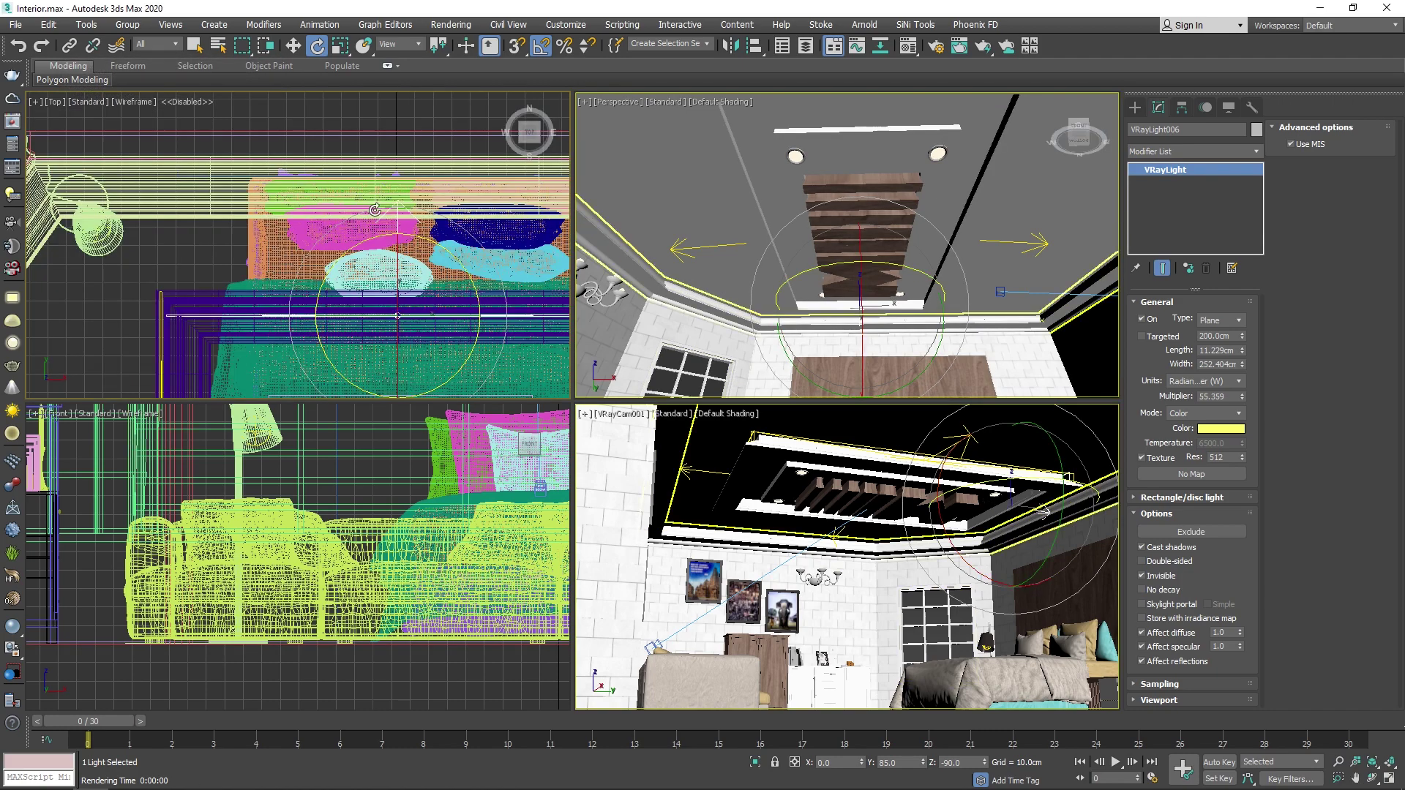
# Step: Draw a VRayLight plane light over the rug in the maximized Top view
pyautogui.press('t')
pyautogui.click(483, 304)
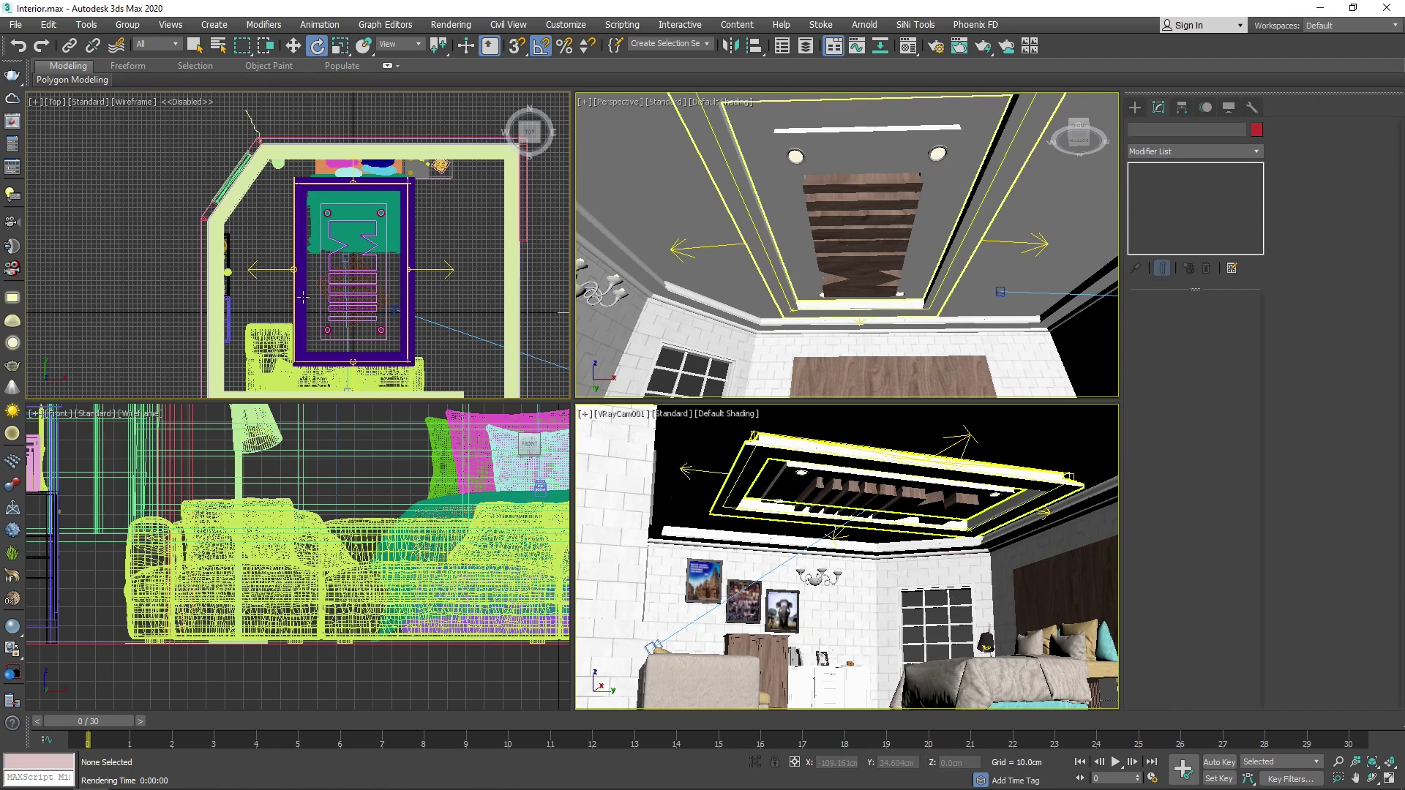
pyautogui.scroll(3, 359, 243)
pyautogui.click(1135, 107)
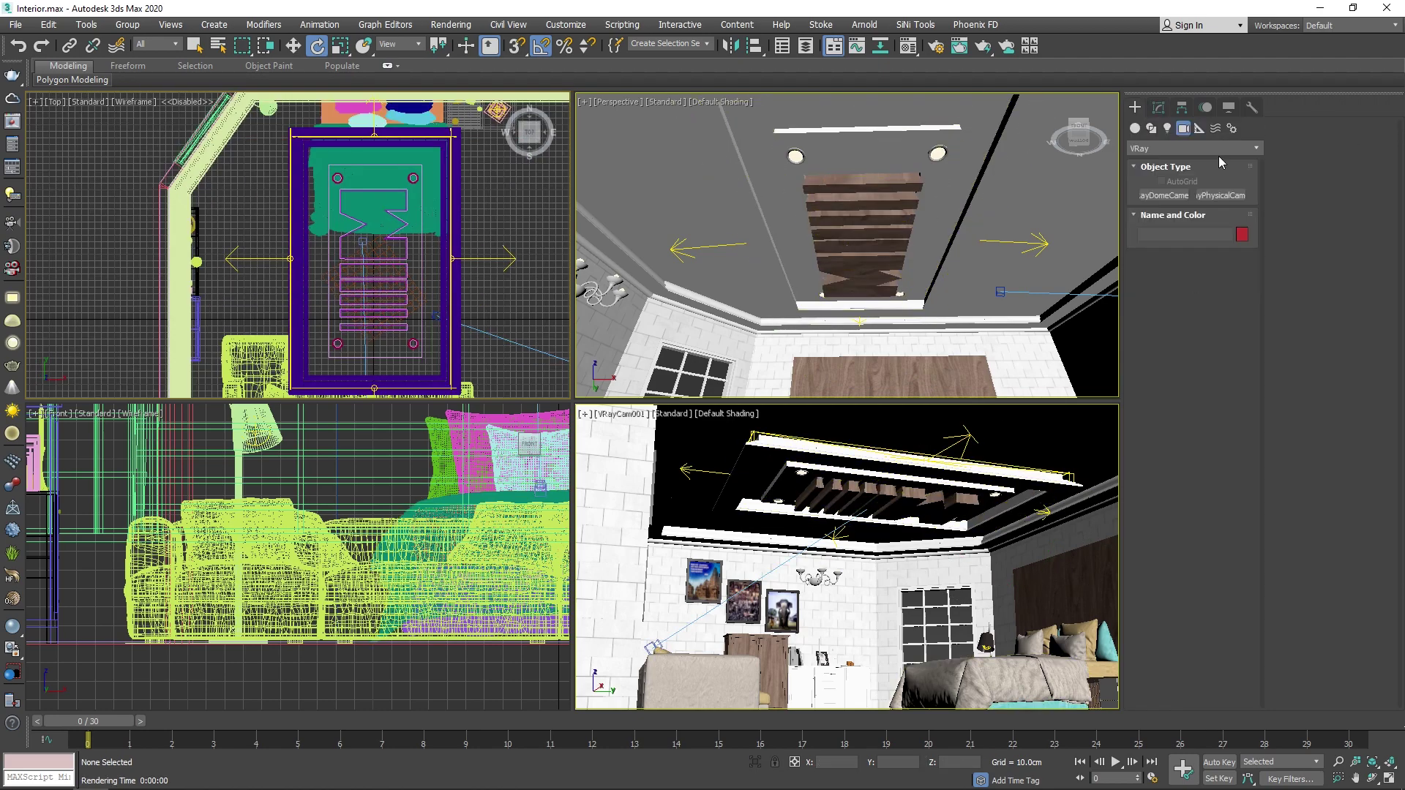
pyautogui.click(1168, 128)
pyautogui.click(1163, 195)
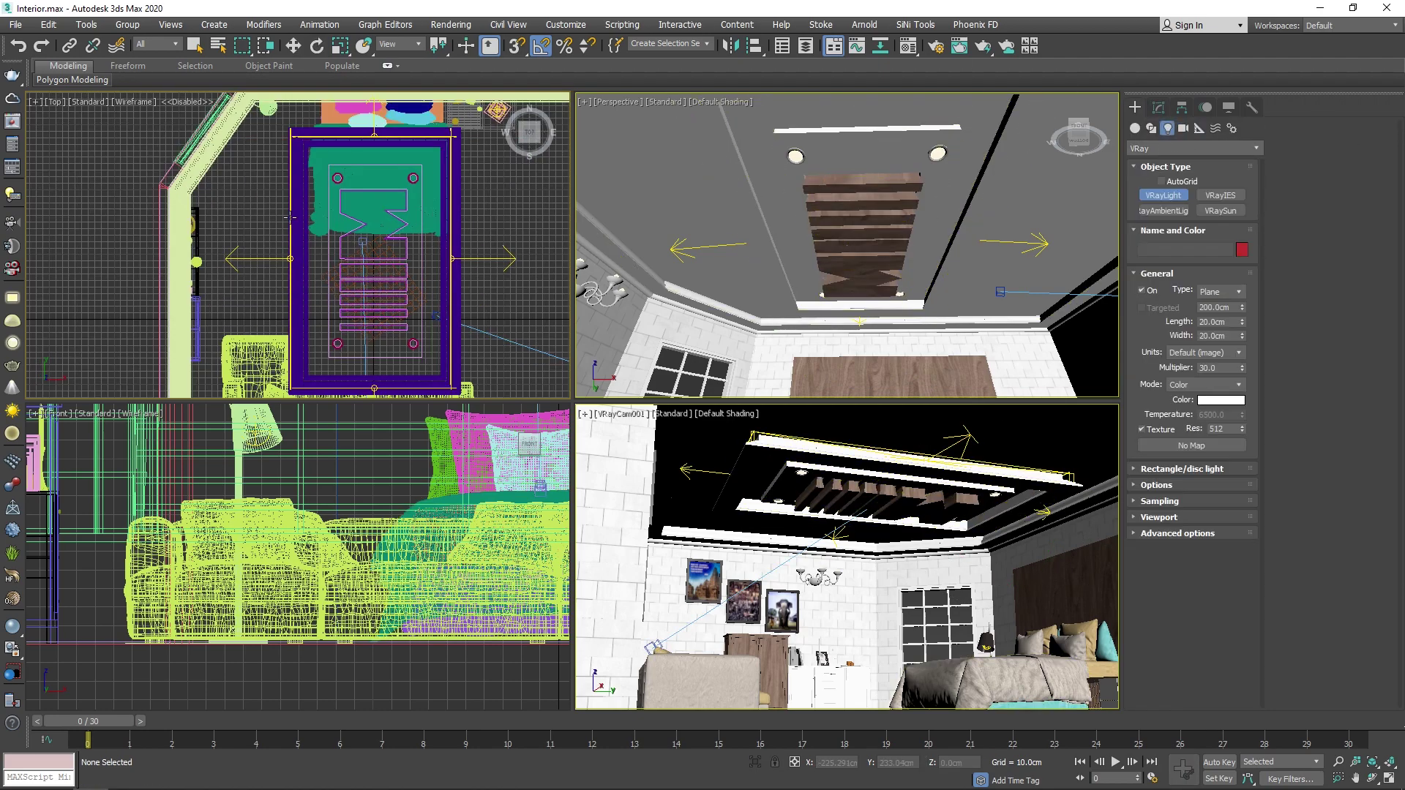
pyautogui.scroll(2, 354, 207)
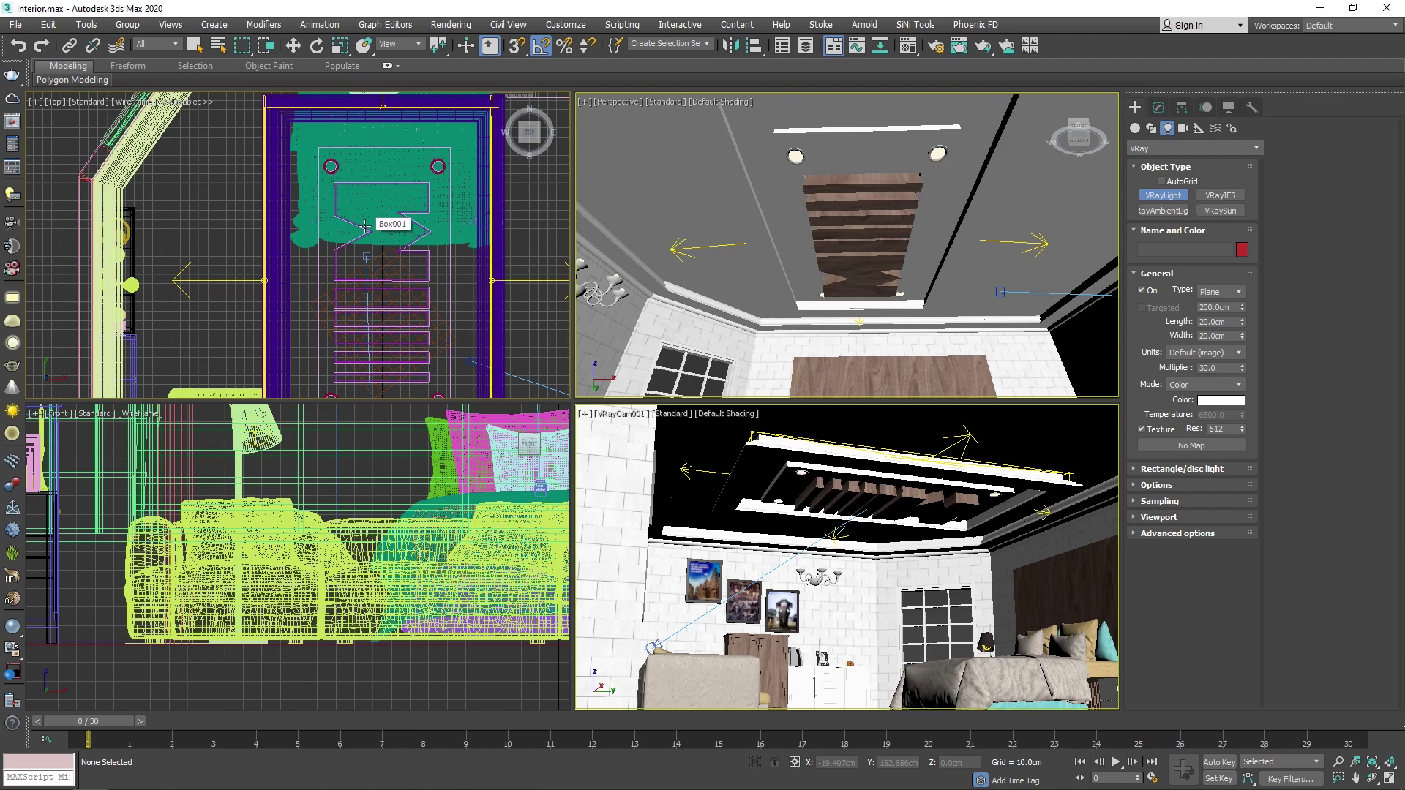
pyautogui.hotkey('alt', 'w')
pyautogui.scroll(-2, 542, 242)
pyautogui.moveTo(637, 336); pyautogui.dragTo(515, 314, button='middle')
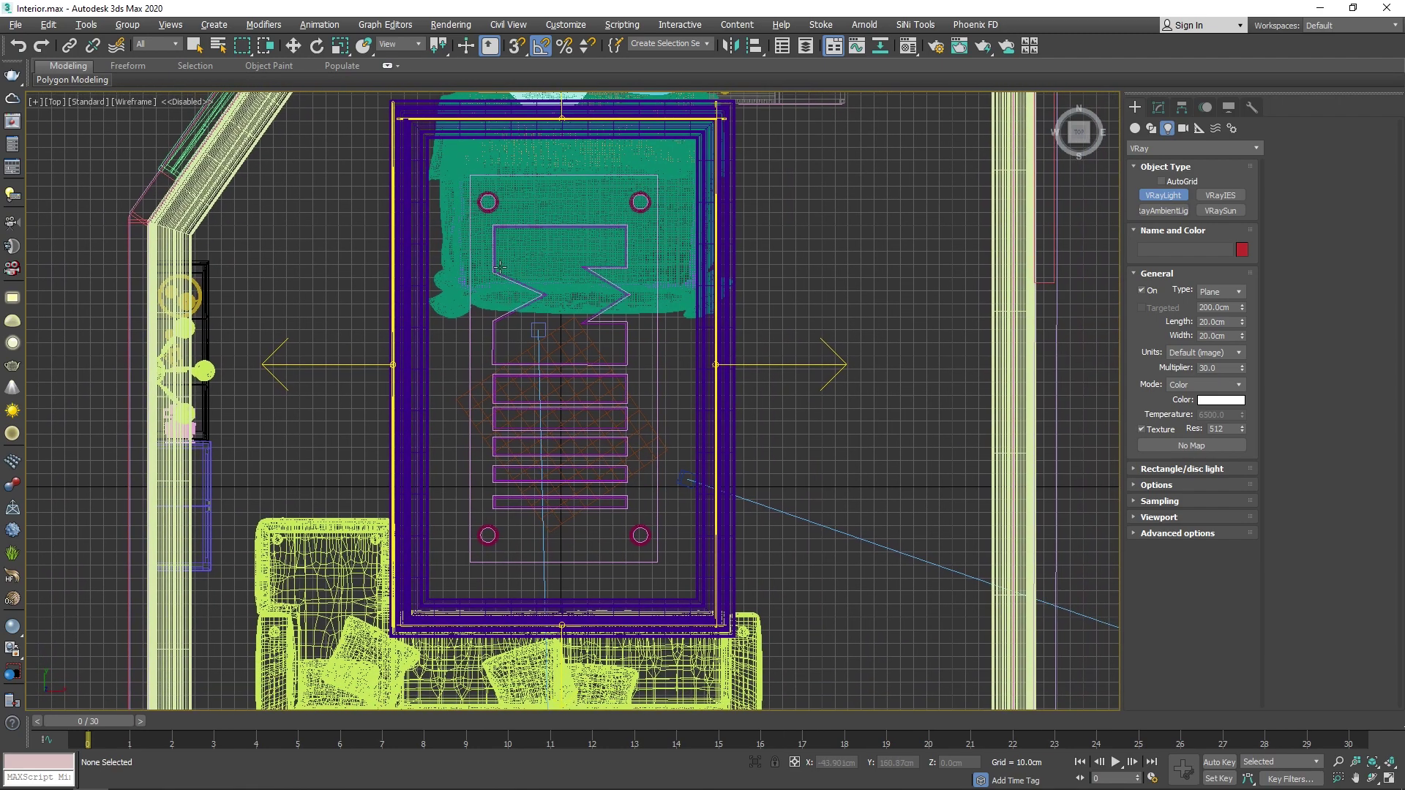
pyautogui.moveTo(475, 307); pyautogui.dragTo(652, 560)
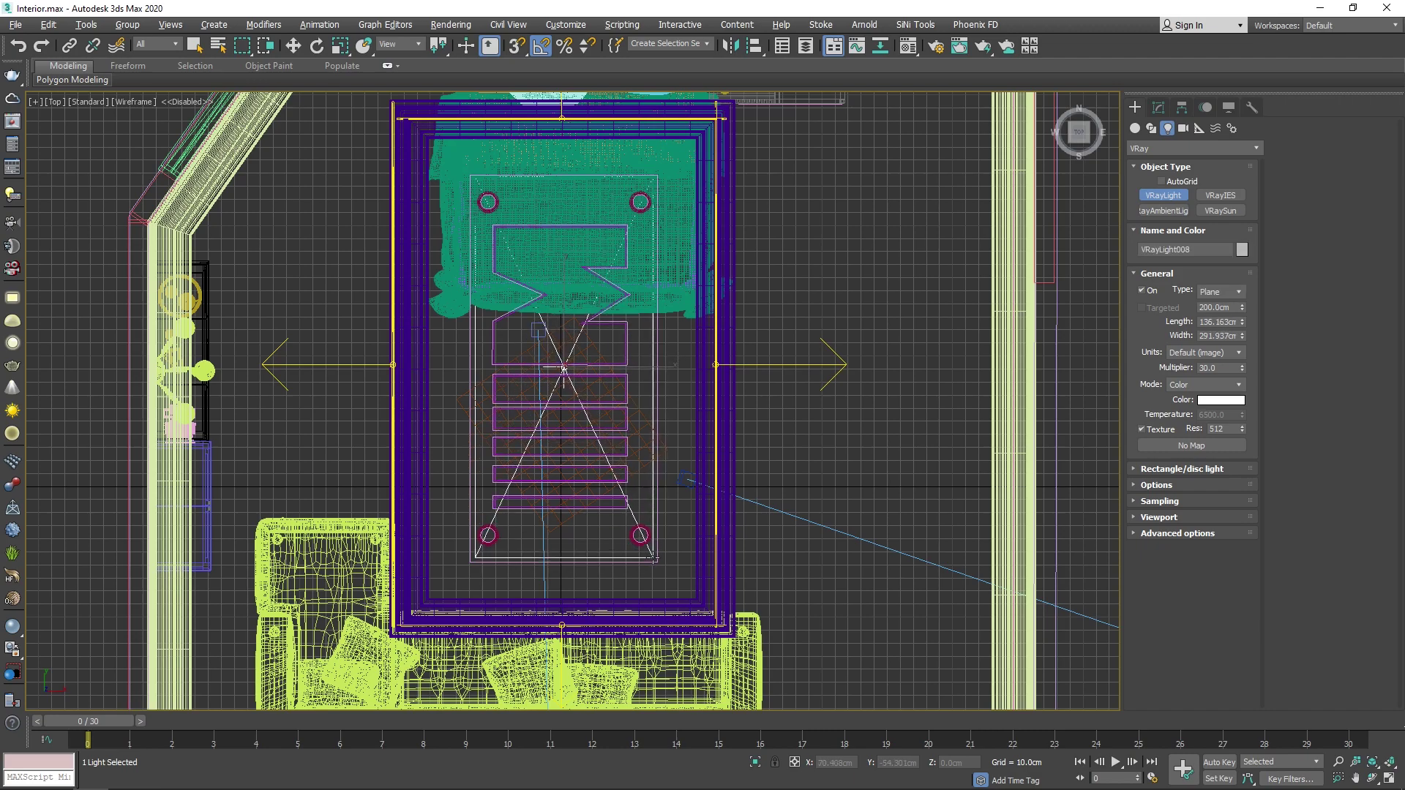
# Step: Rotate the plane light 180° to face upward and raise it slightly toward the ceiling
pyautogui.press('e')
pyautogui.moveTo(542, 366); pyautogui.dragTo(670, 369)
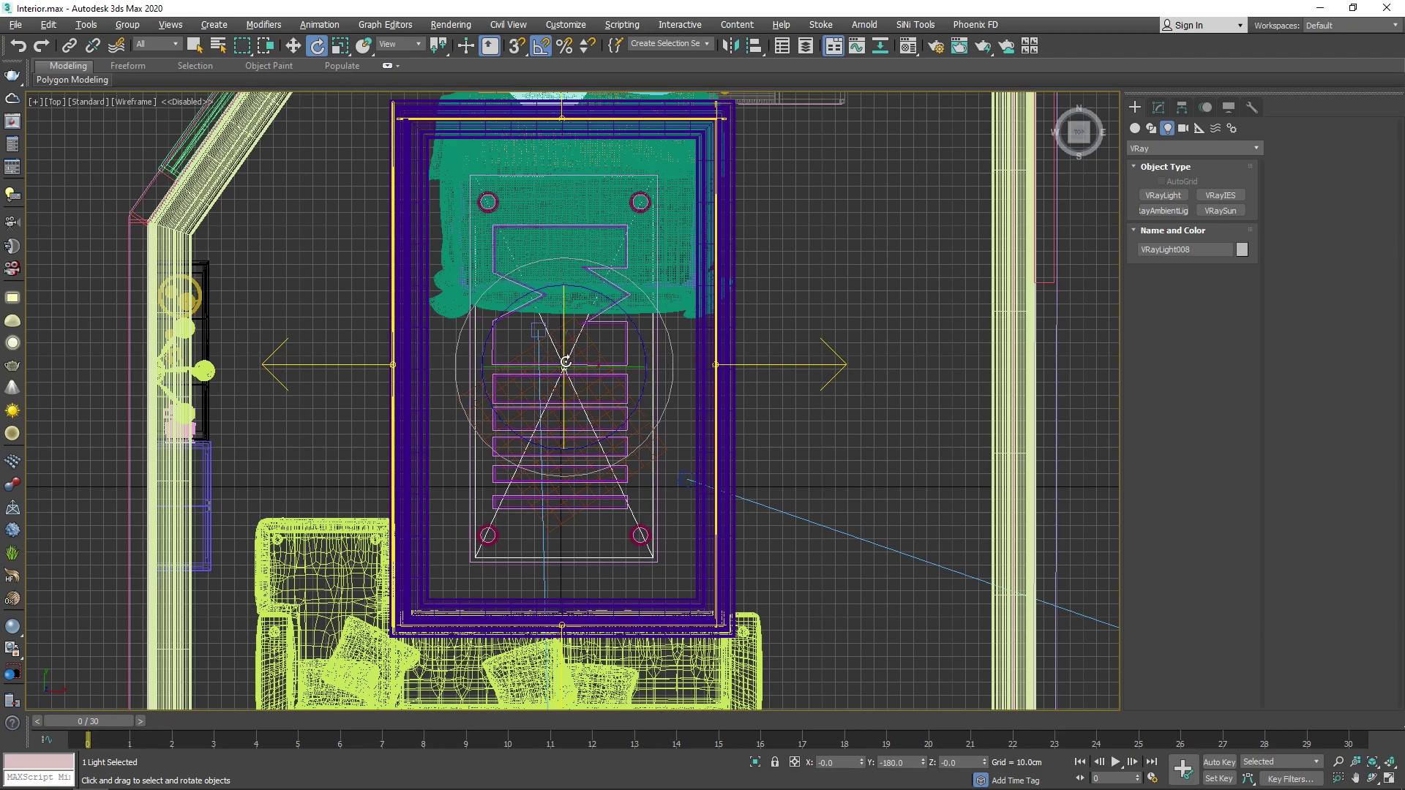
pyautogui.press('f')
pyautogui.scroll(-5, 495, 403)
pyautogui.press('w')
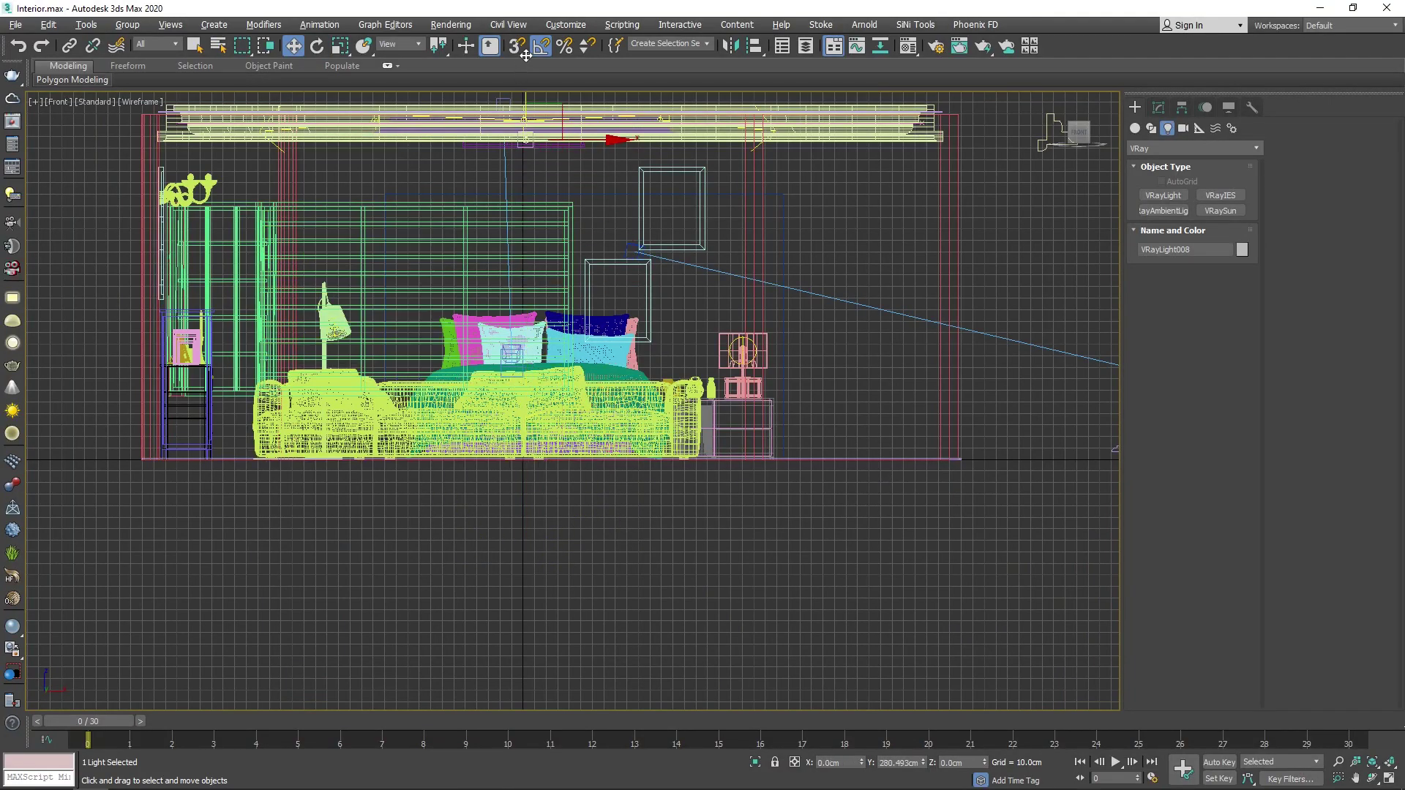
pyautogui.scroll(3, 582, 307)
pyautogui.scroll(3, 578, 329)
pyautogui.press('p')
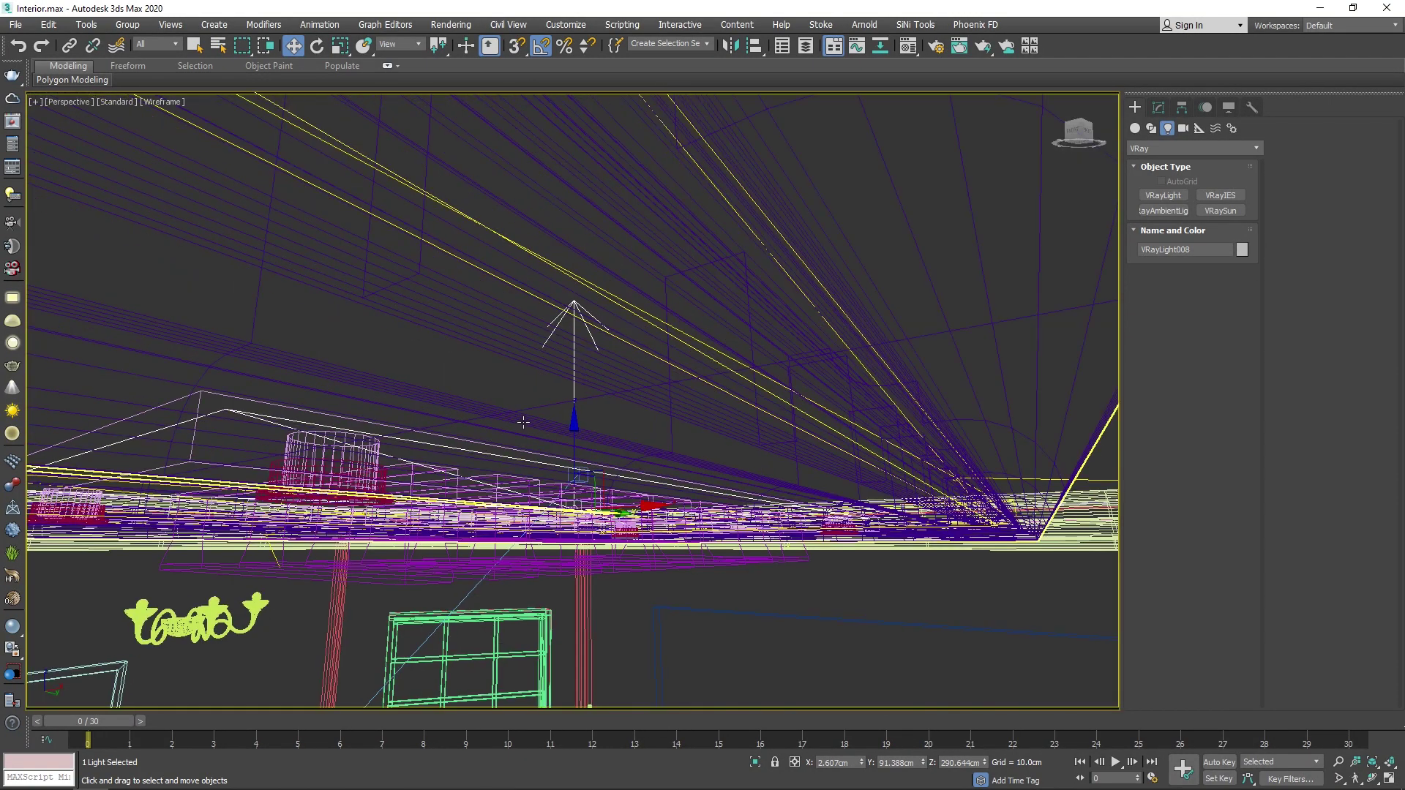
pyautogui.moveTo(577, 411); pyautogui.dragTo(580, 412)
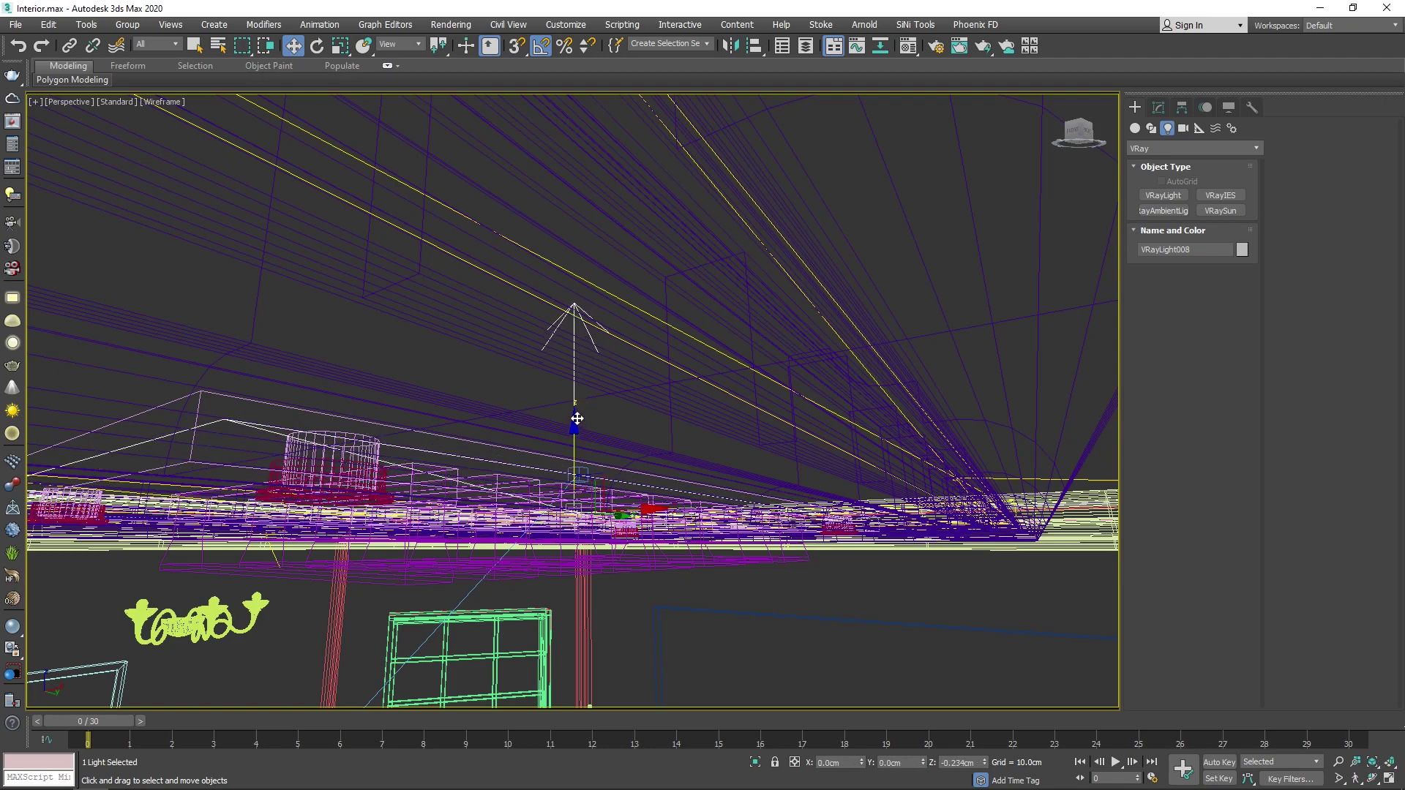
# Step: Hide the floor object, then hide everything except the new light
pyautogui.press('F3')
pyautogui.click(684, 335)
pyautogui.rightClick(684, 335)
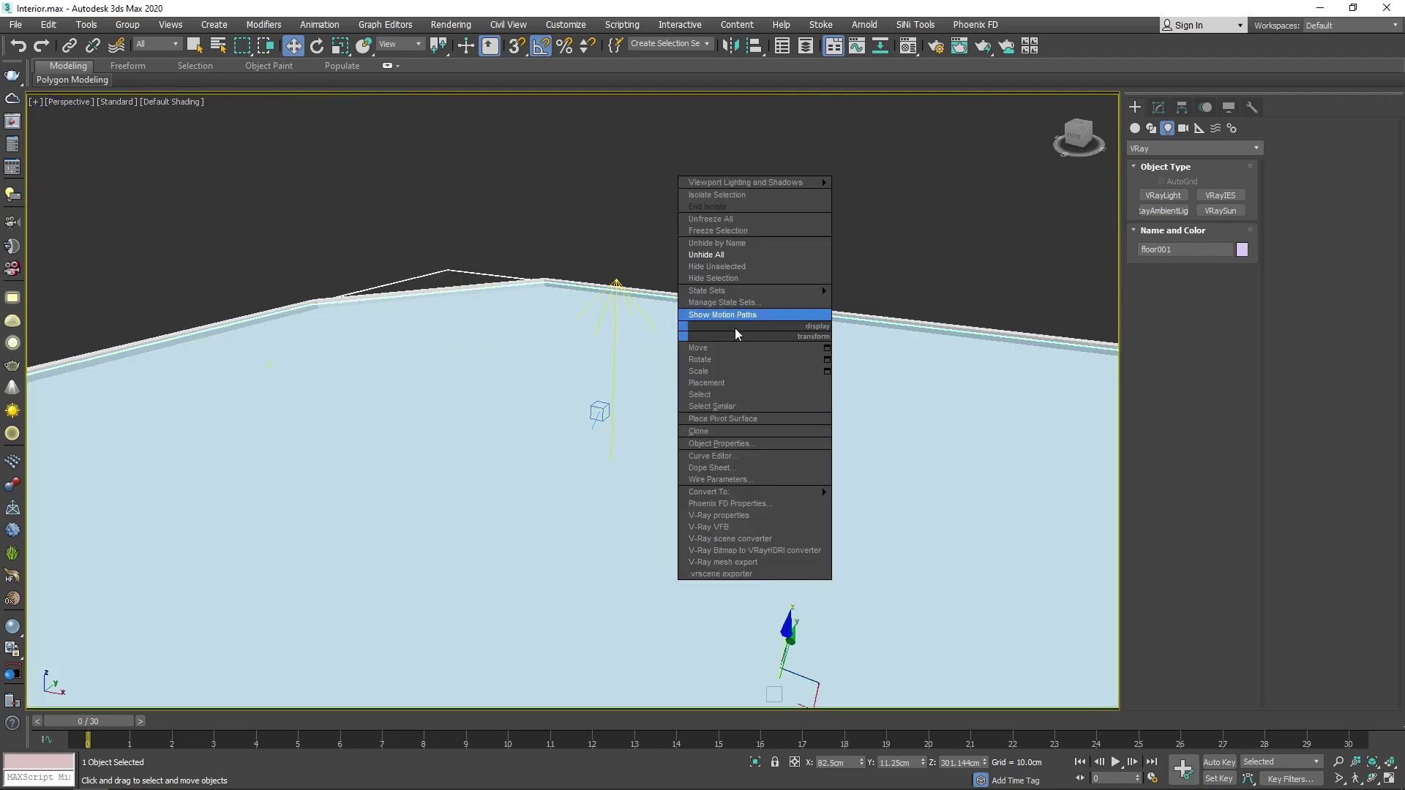
pyautogui.click(720, 278)
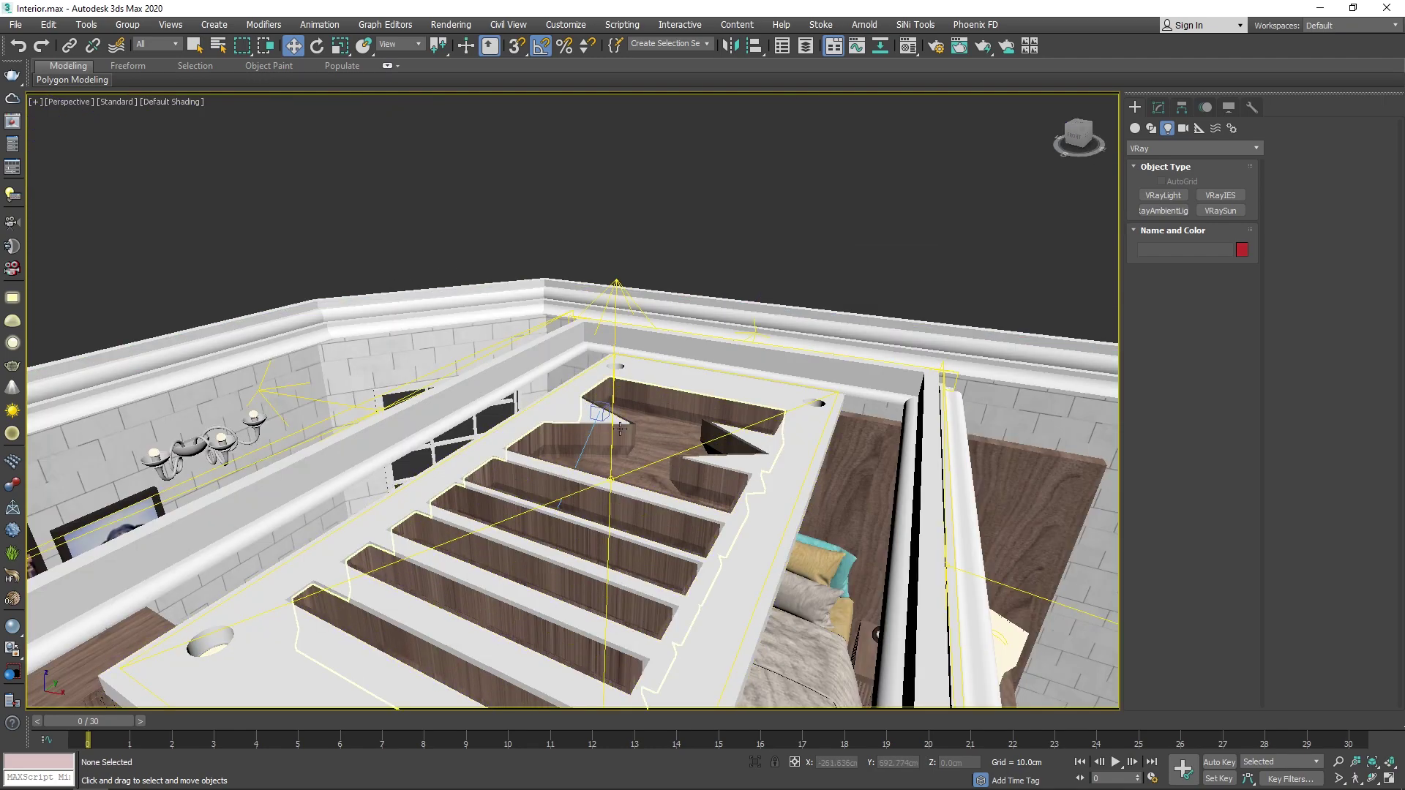
pyautogui.click(615, 401)
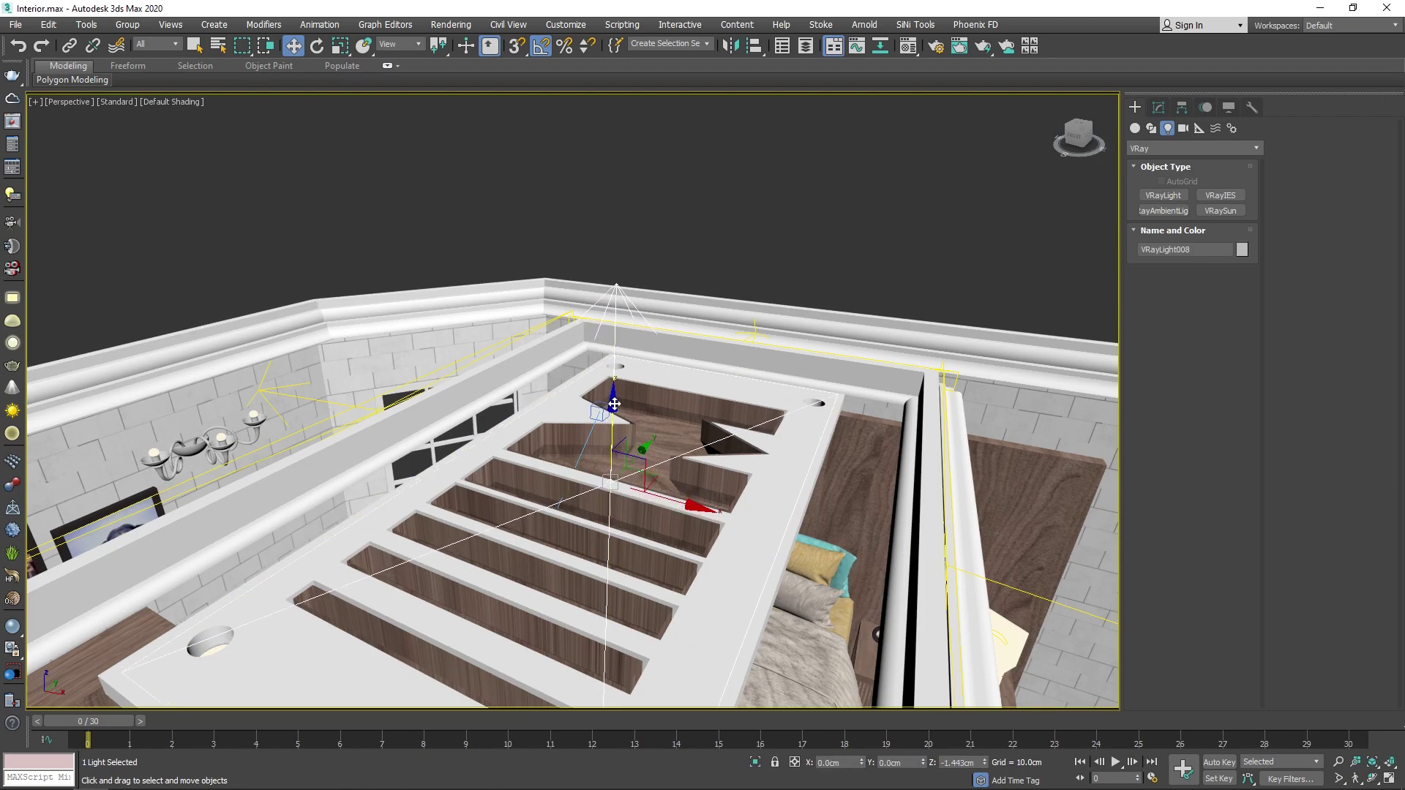
pyautogui.rightClick(691, 281)
pyautogui.click(761, 212)
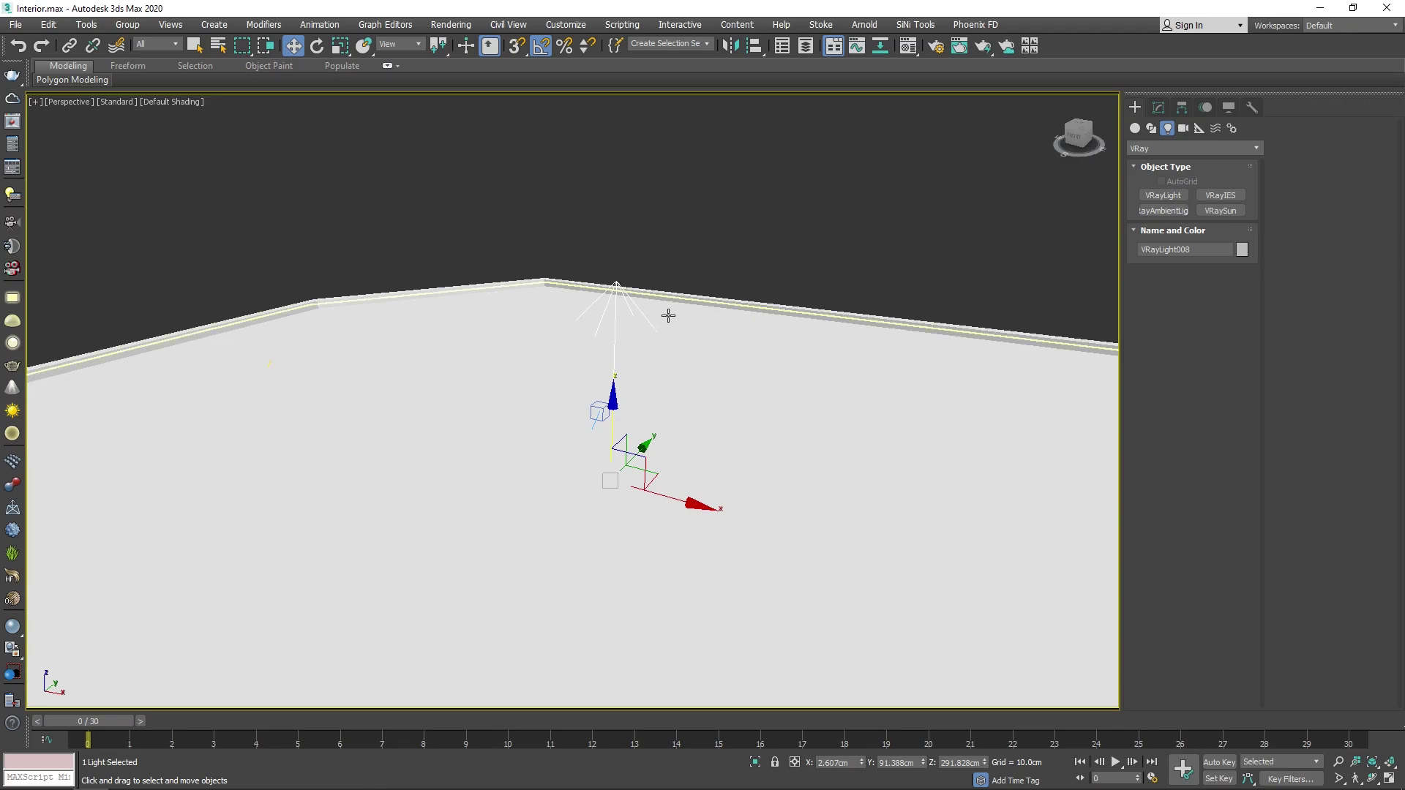
# Step: Render the upward VRayCam002 ceiling shot, inspect it zoomed in, then switch to VRayCam001
pyautogui.press('c')
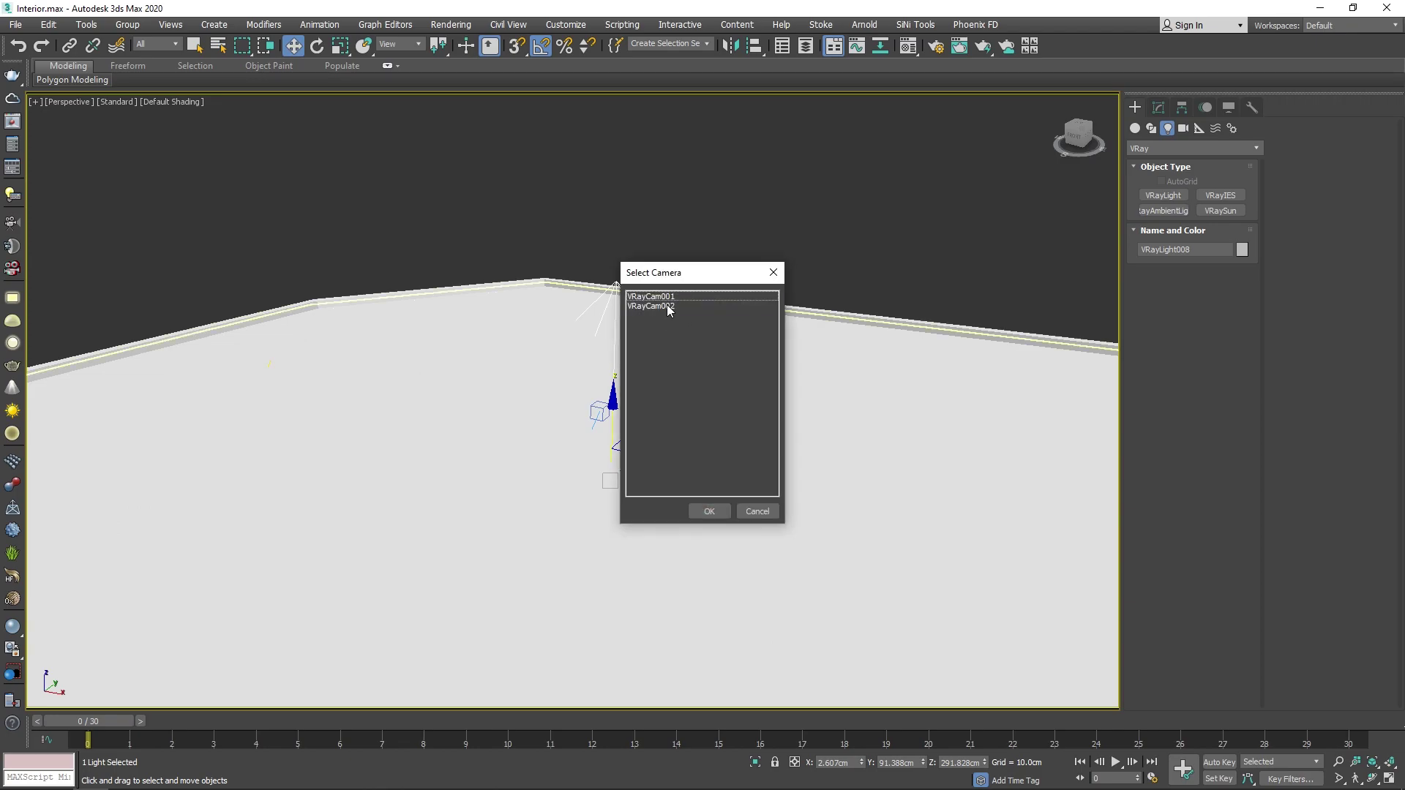
pyautogui.doubleClick(666, 304)
pyautogui.hotkey('shift', 'q')
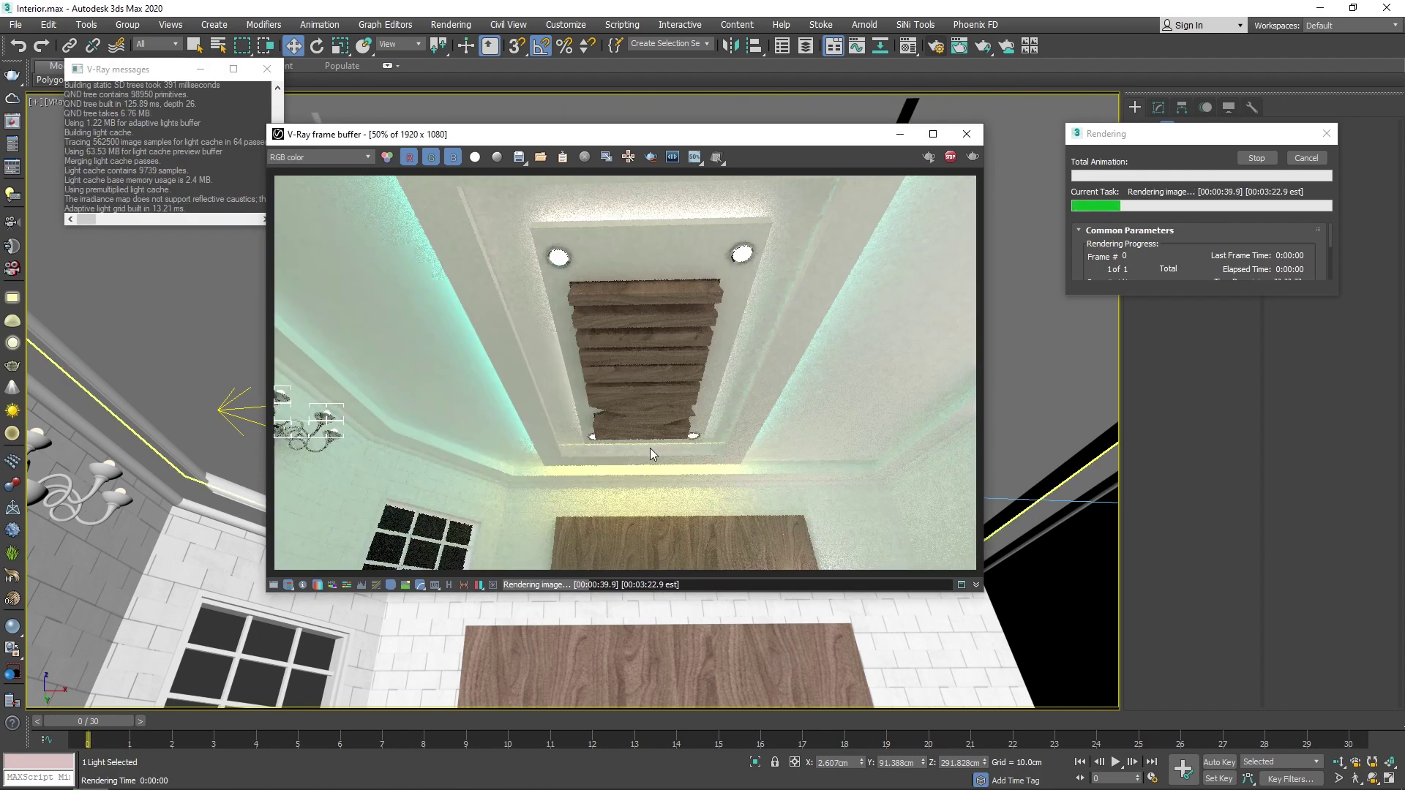
pyautogui.scroll(1, 384, 432)
pyautogui.scroll(1, 430, 418)
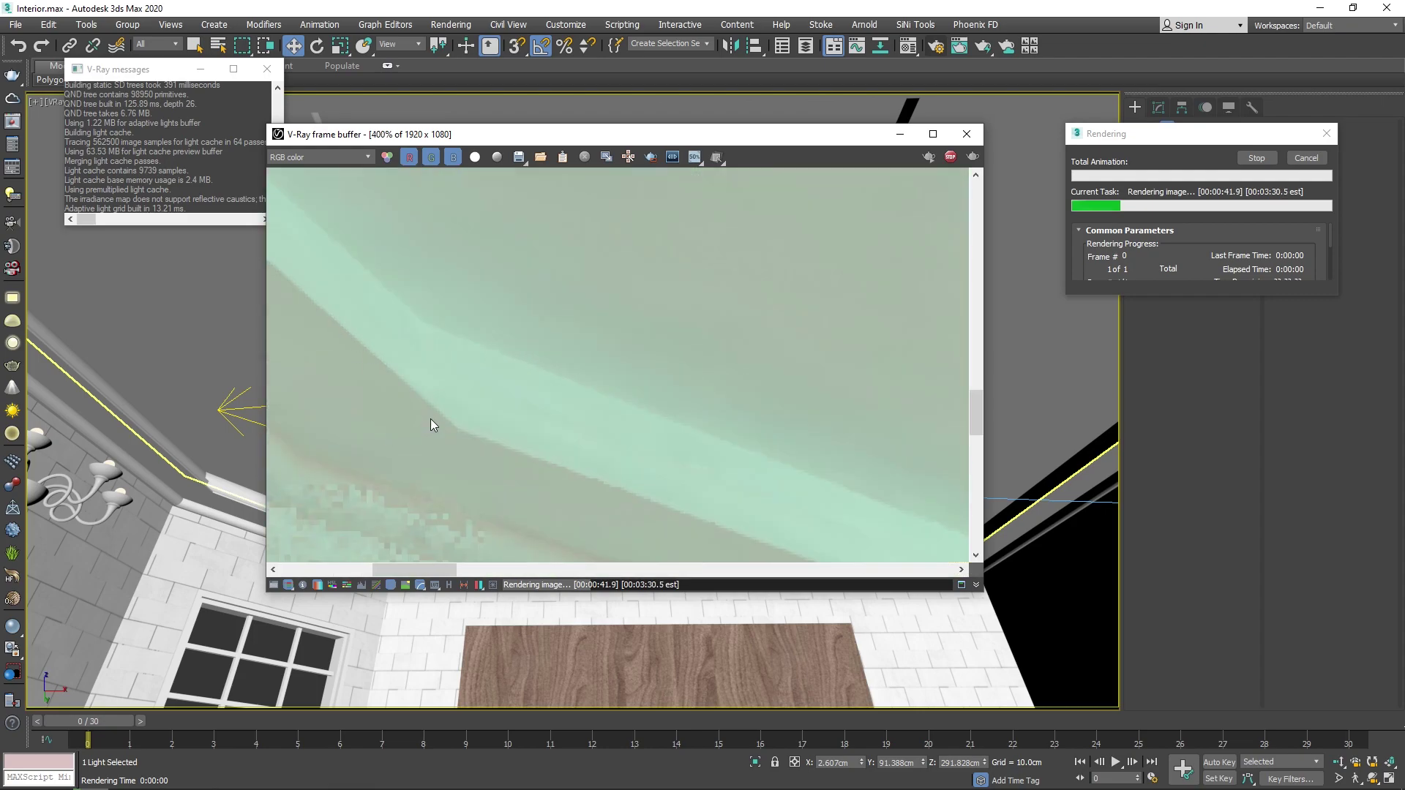
pyautogui.scroll(-1, 446, 415)
pyautogui.scroll(1, 348, 416)
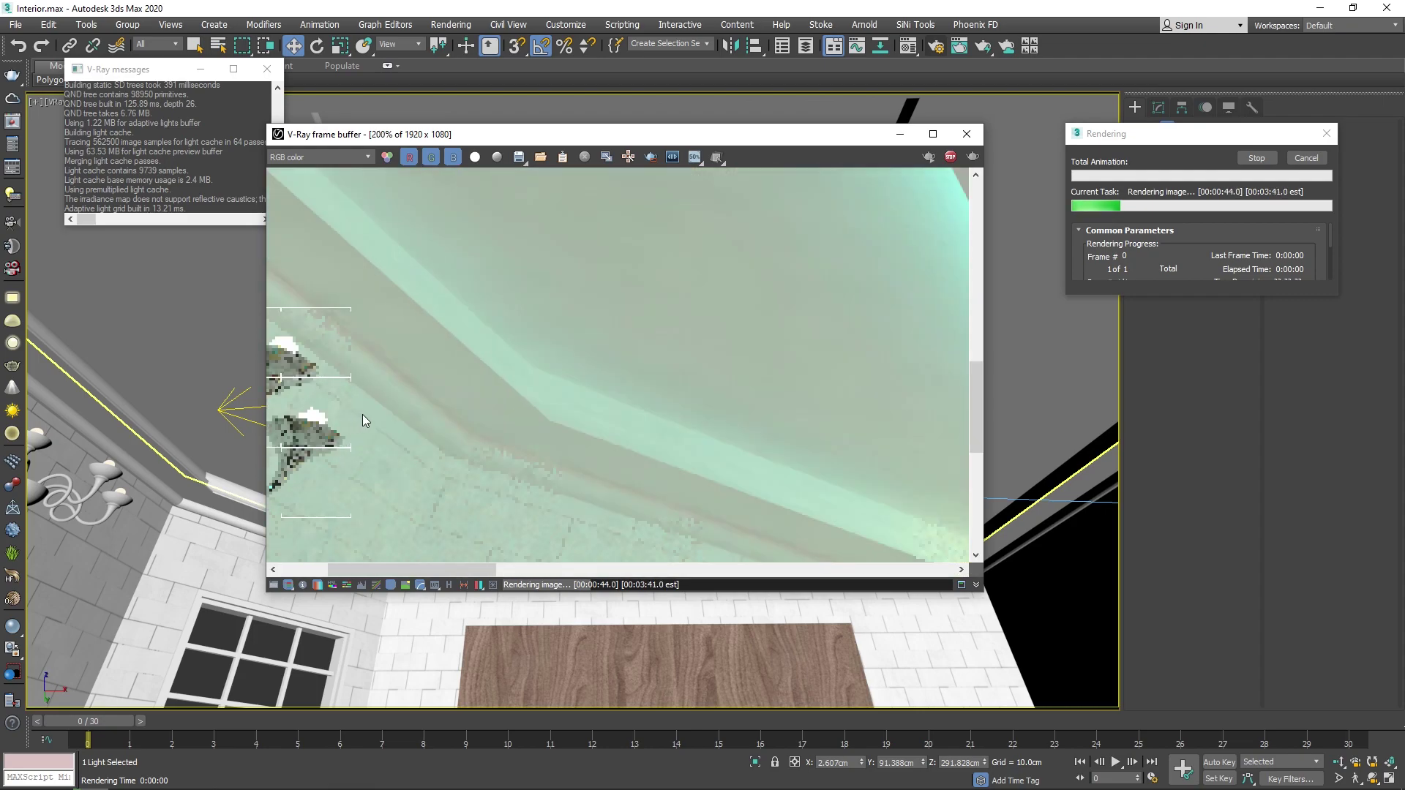
pyautogui.scroll(-1, 384, 414)
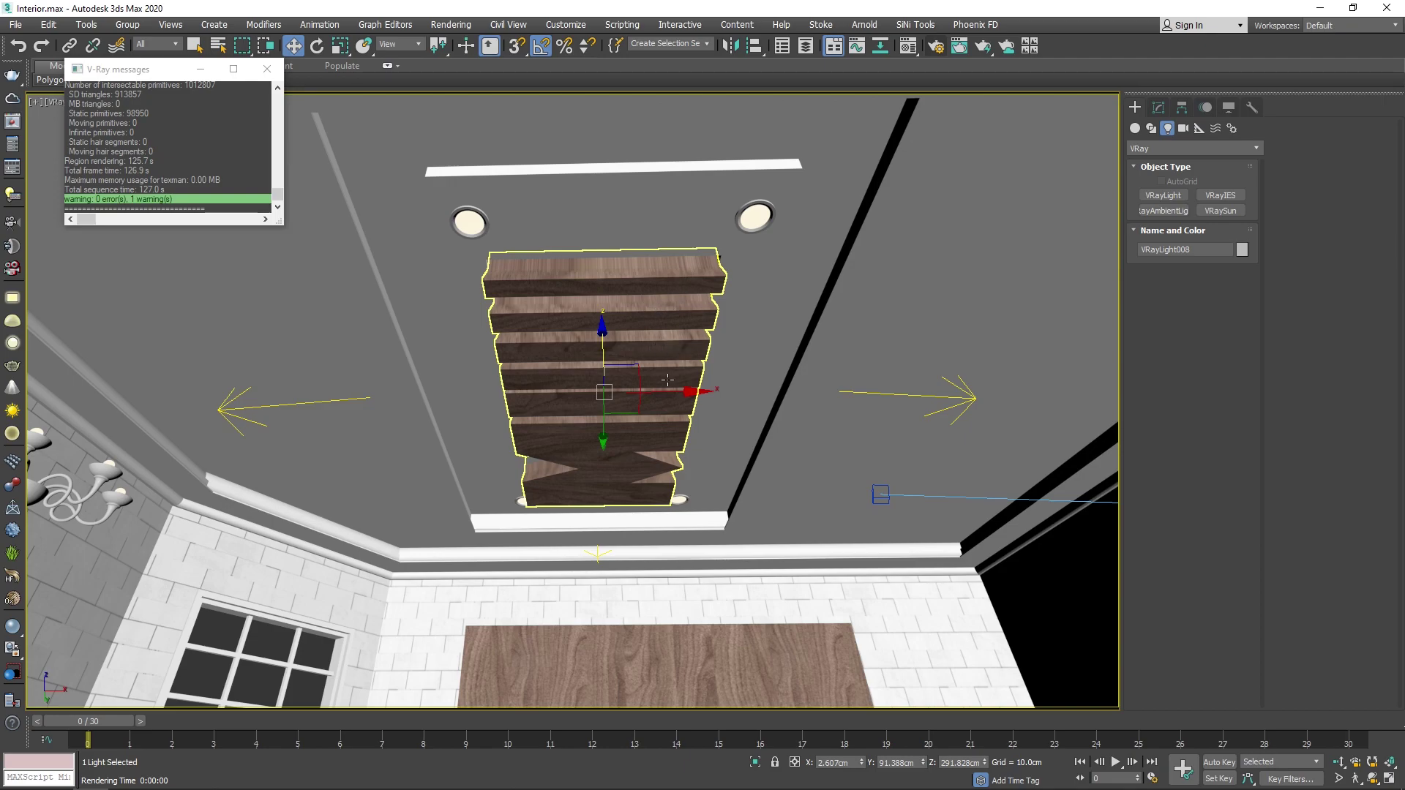
pyautogui.press('c')
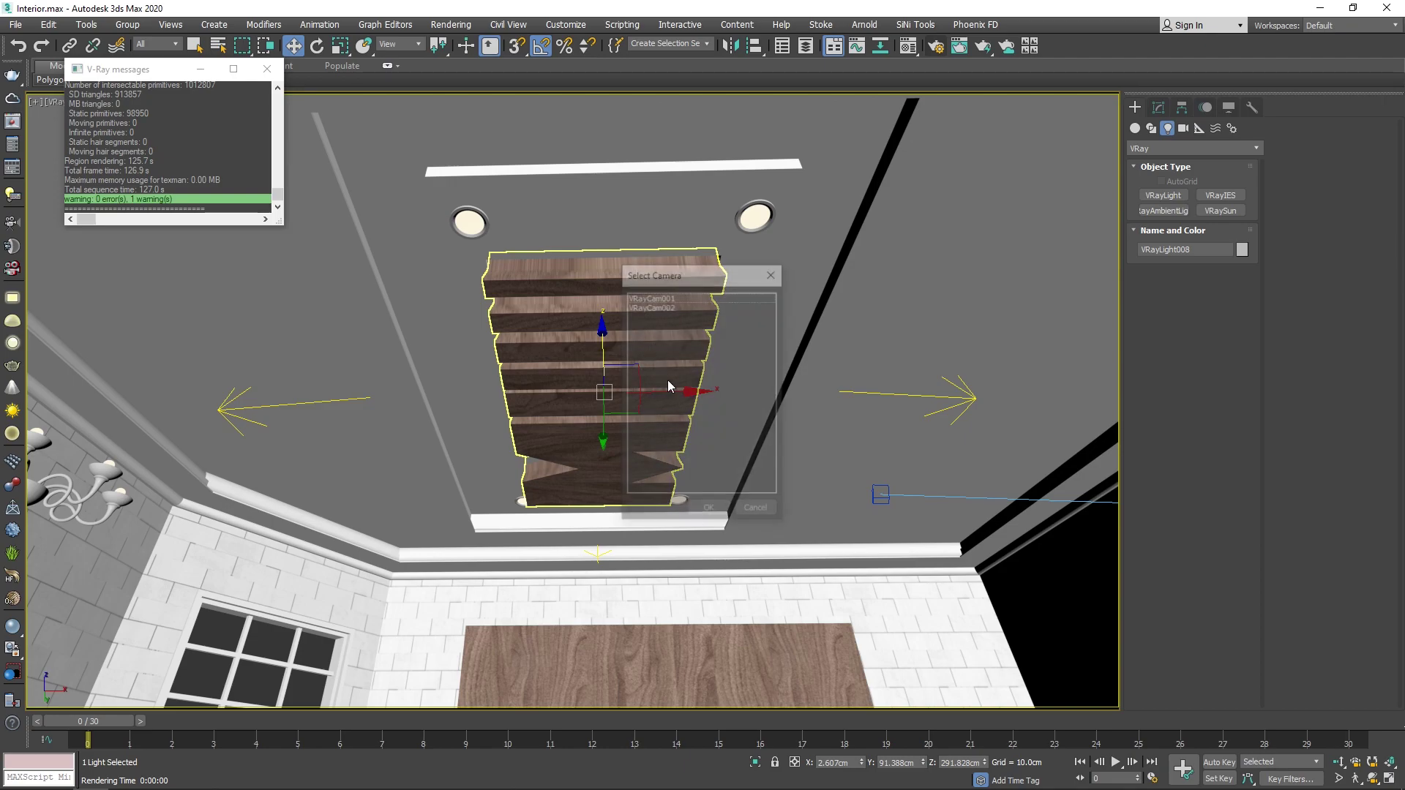
pyautogui.doubleClick(663, 296)
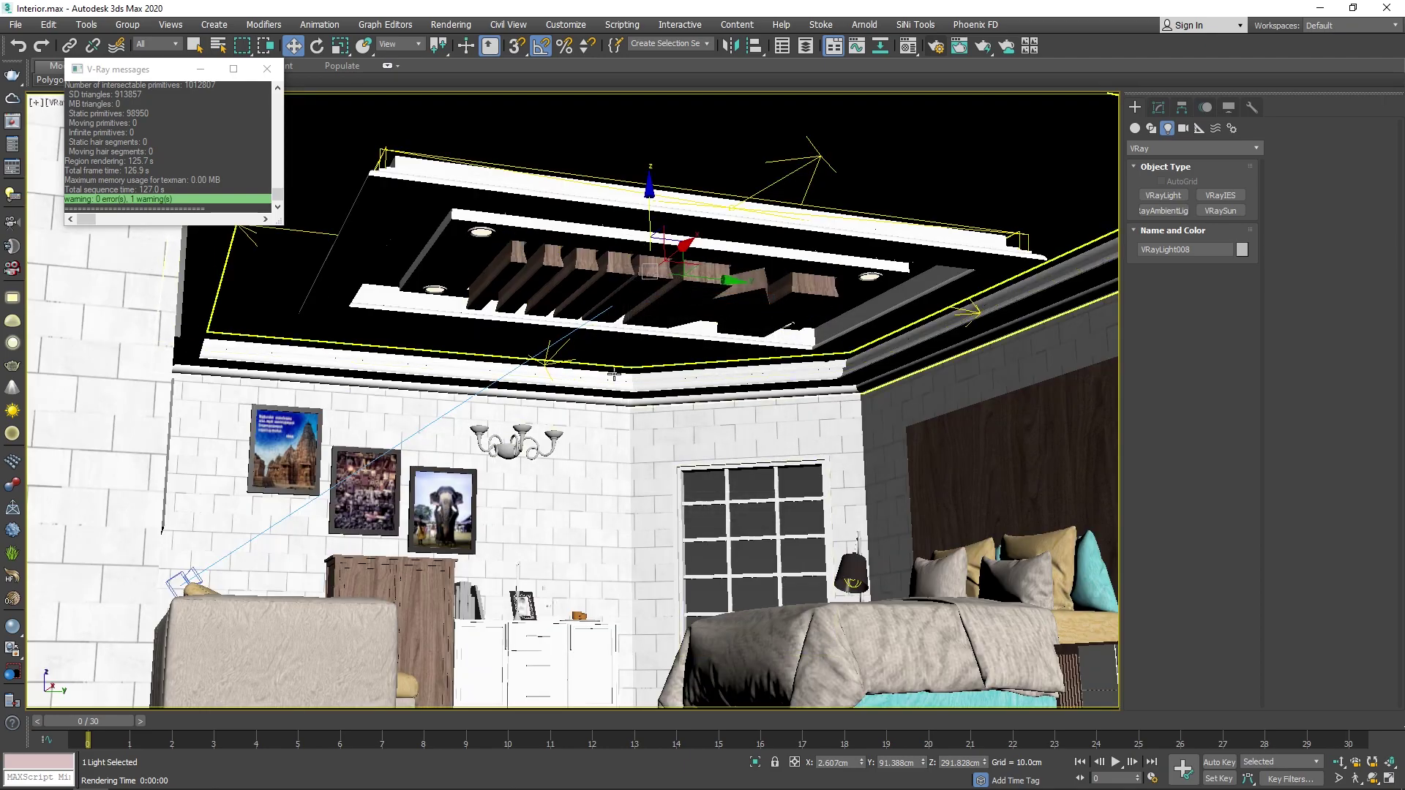